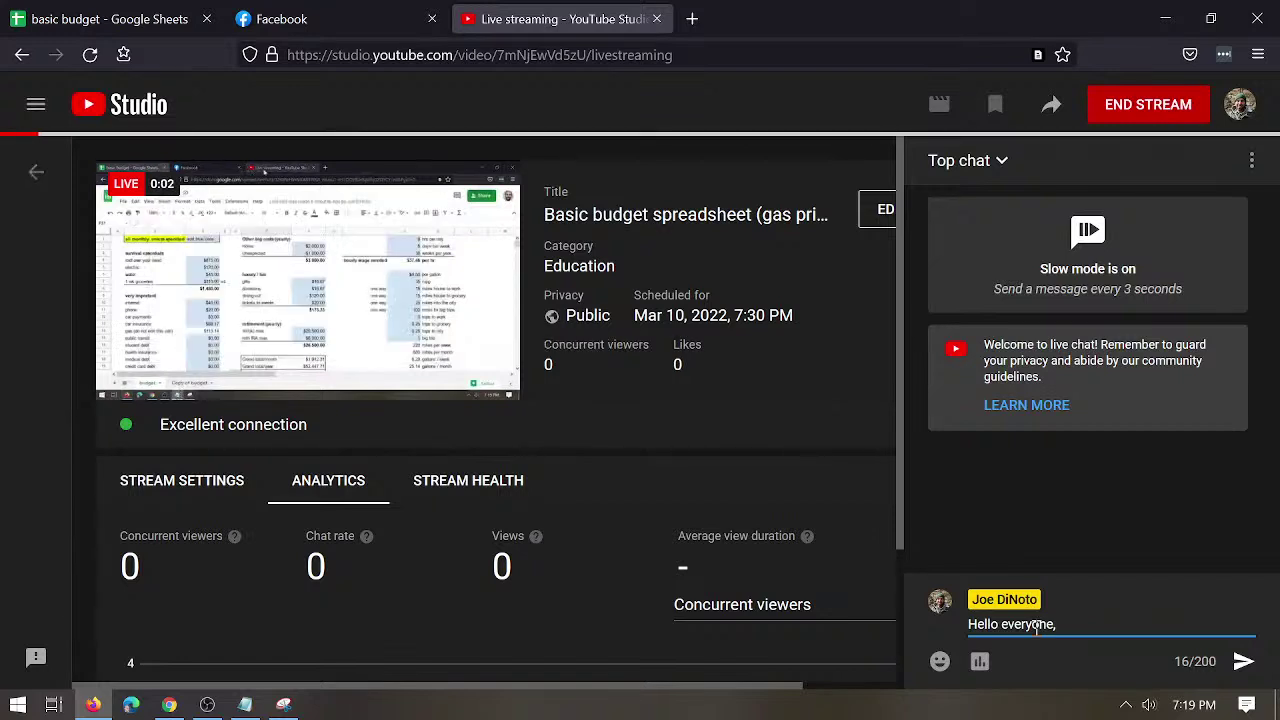
# Clear the unsent draft message from the live chat box.
pyautogui.write('Strea')
pyautogui.press('BackSpace')
pyautogui.press('BackSpace')
pyautogui.press('BackSpace')
pyautogui.press('BackSpace')
pyautogui.press('BackSpace')
pyautogui.press('BackSpace')
pyautogui.press('BackSpace')
pyautogui.press('BackSpace')
pyautogui.press('BackSpace')
pyautogui.press('BackSpace')
pyautogui.press('BackSpace')
pyautogui.press('BackSpace')
pyautogui.press('BackSpace')
pyautogui.press('BackSpace')
pyautogui.press('BackSpace')
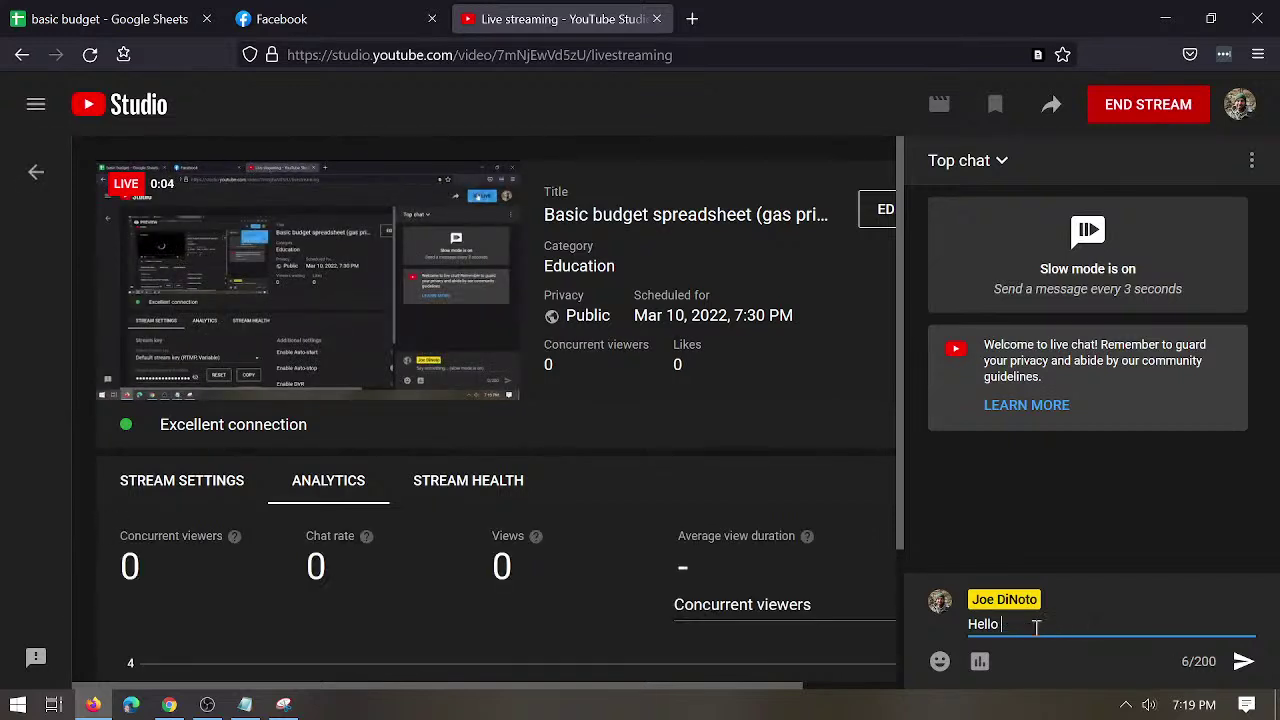
pyautogui.press('BackSpace')
pyautogui.press('BackSpace')
pyautogui.press('BackSpace')
pyautogui.press('BackSpace')
pyautogui.press('BackSpace')
pyautogui.press('BackSpace')
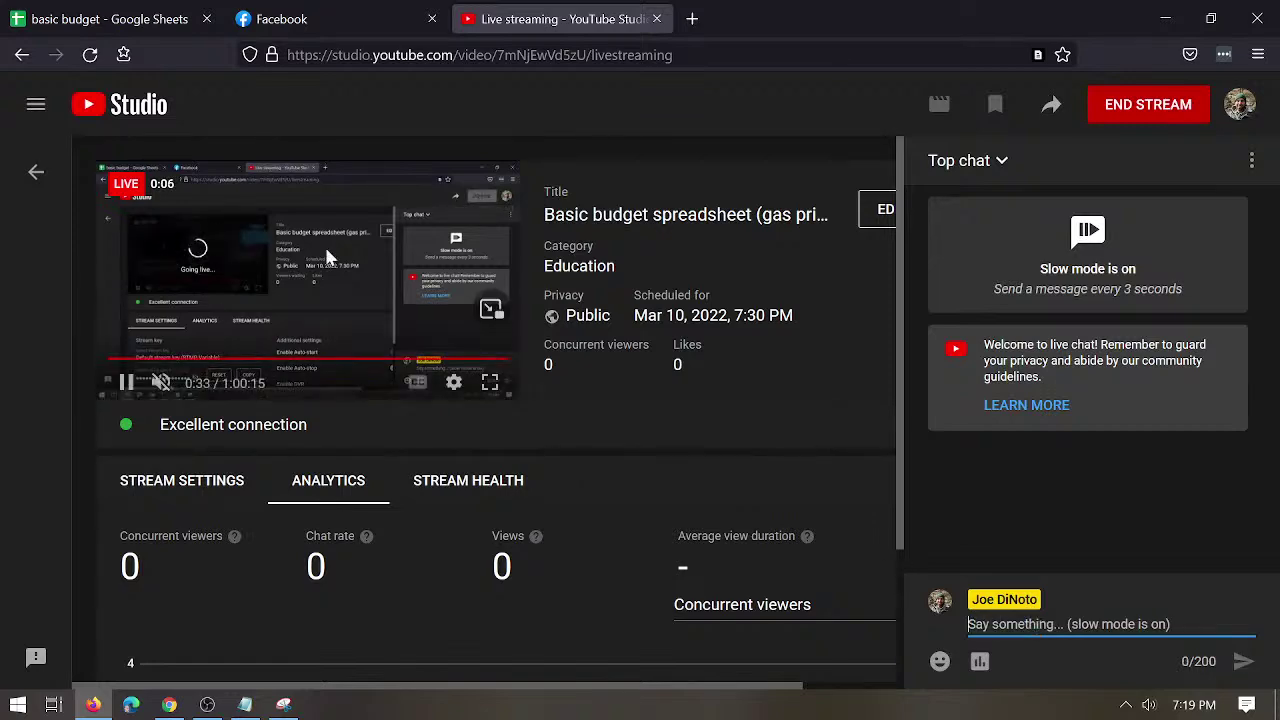
# Show the Notepad start-time notice over the basic budget spreadsheet and insert a blank line between its two lines.
pyautogui.click(245, 705)
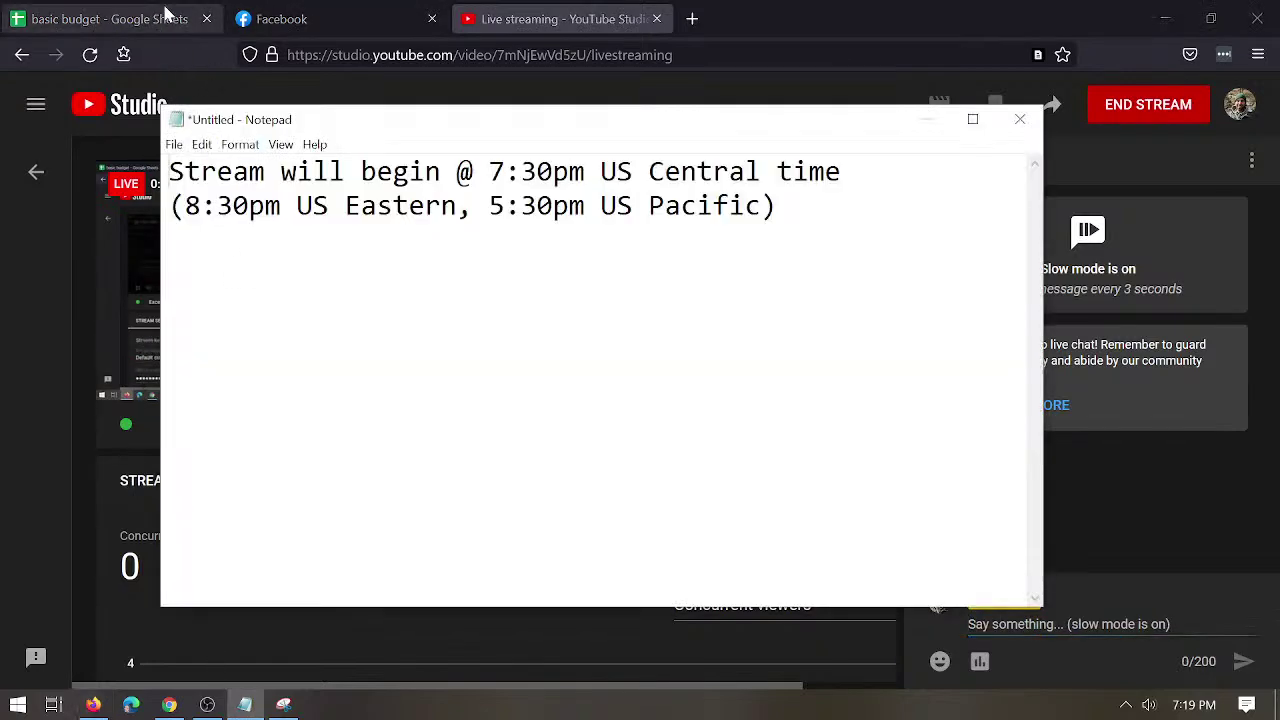
pyautogui.click(142, 15)
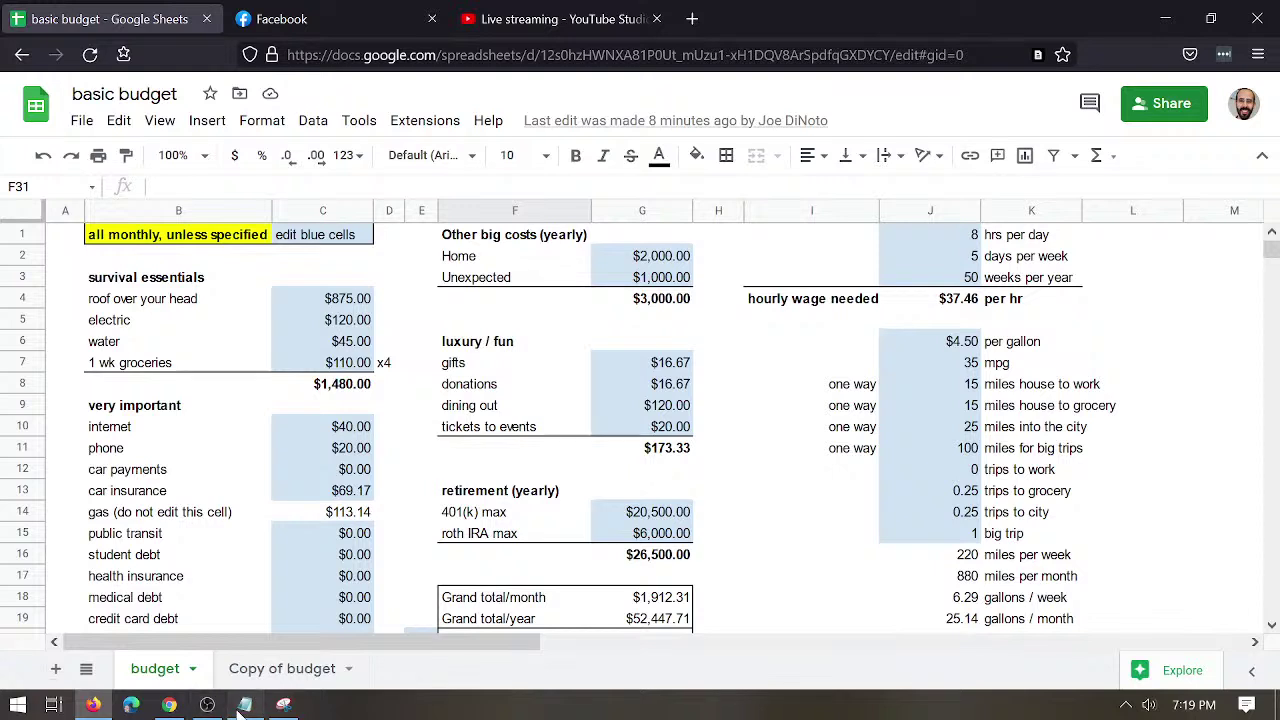
pyautogui.click(245, 705)
pyautogui.click(874, 183)
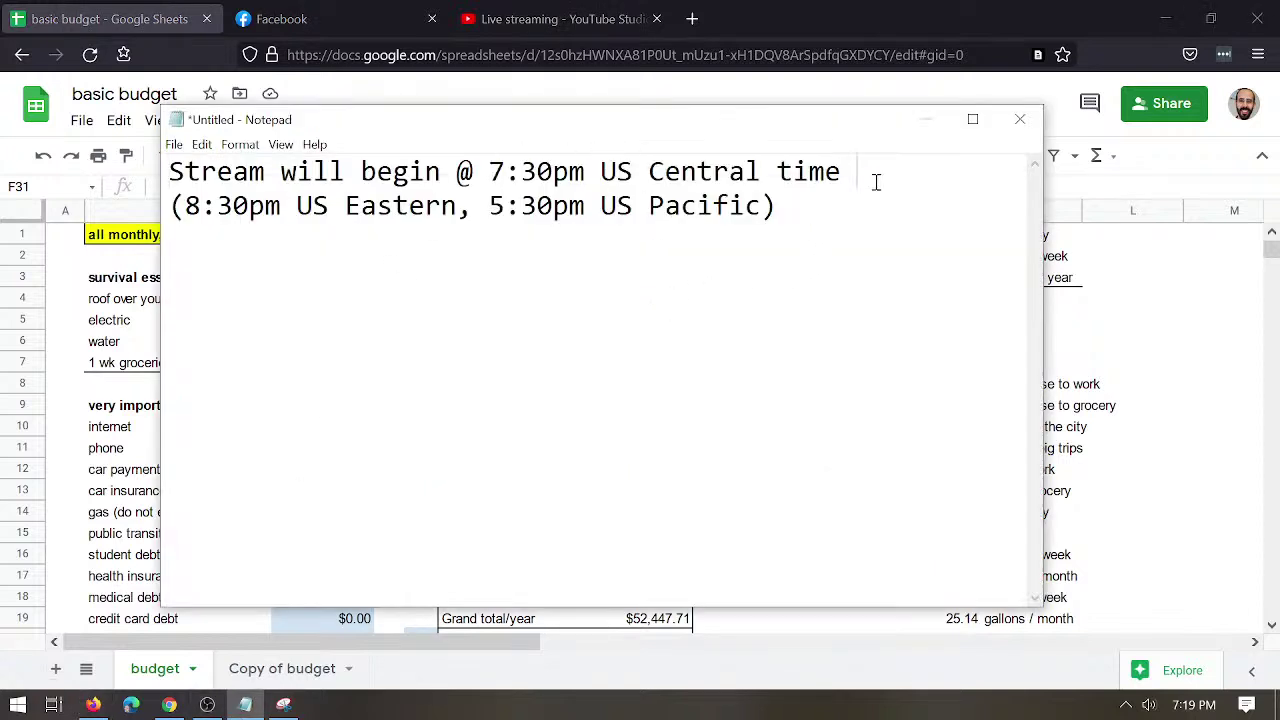
pyautogui.press('Return')
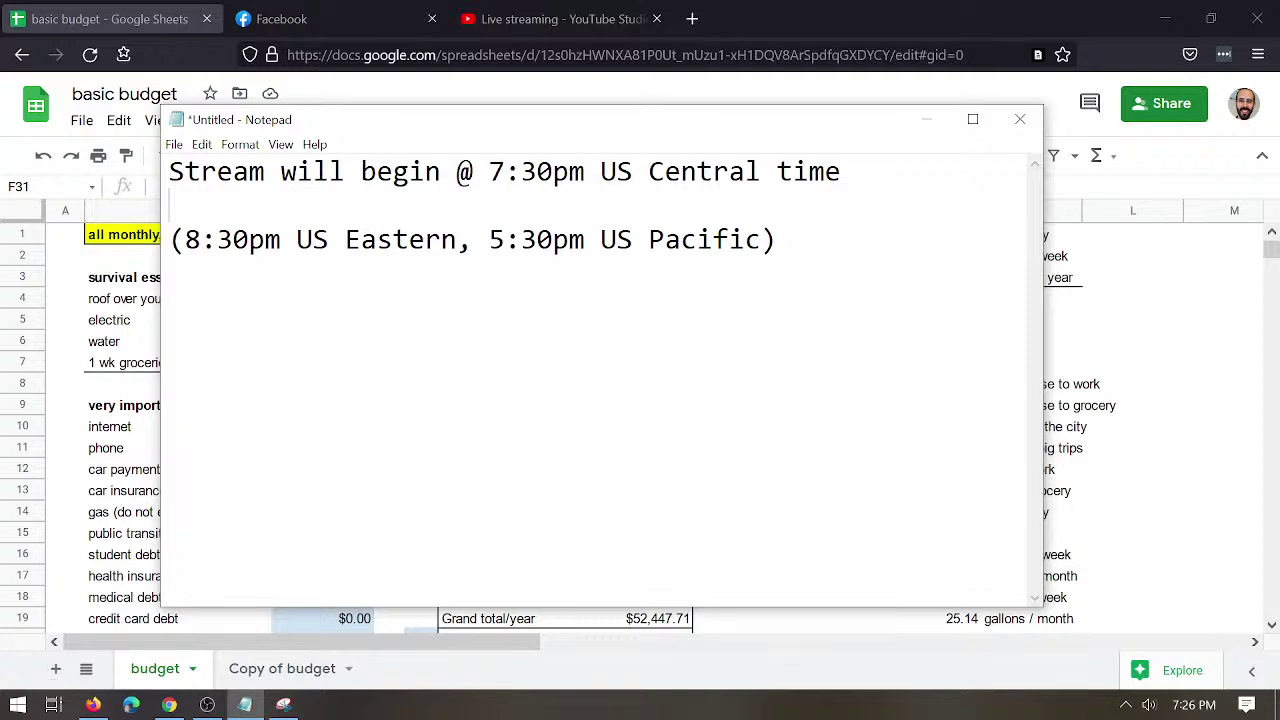
# Check the live stream's analytics and the chat's extra options in YouTube Studio.
pyautogui.click(508, 20)
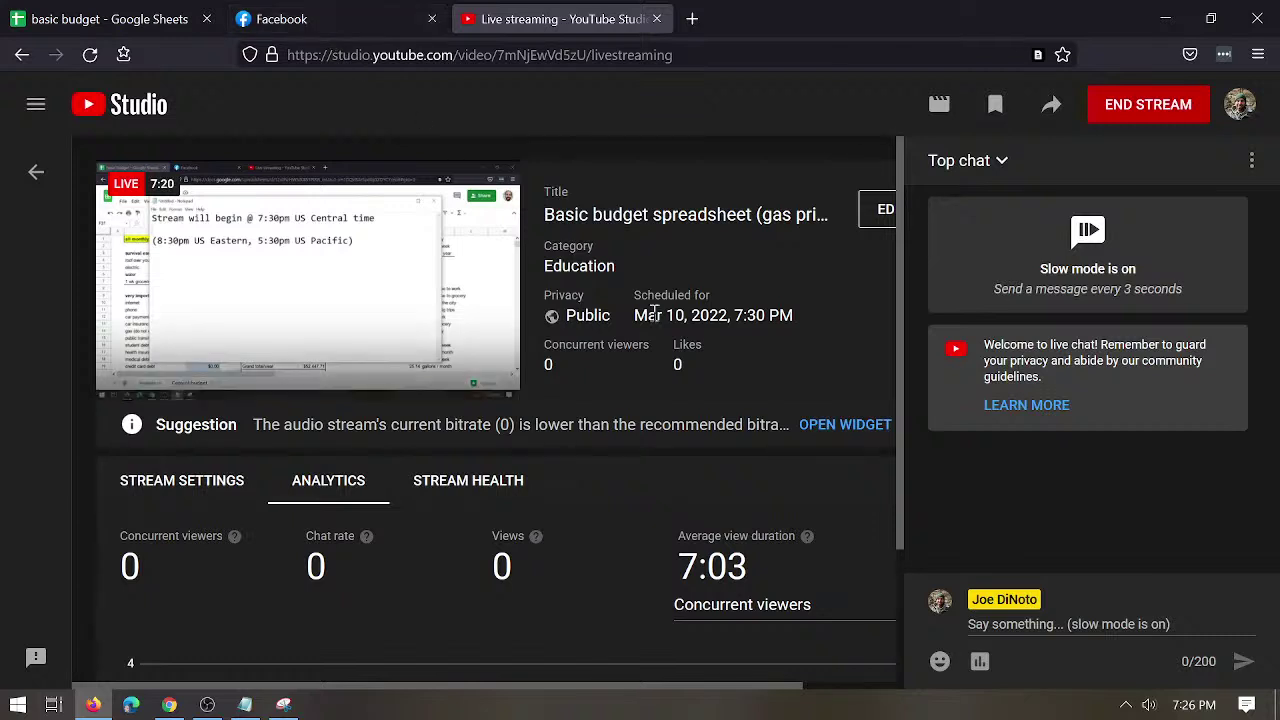
pyautogui.scroll(-1, 632, 548)
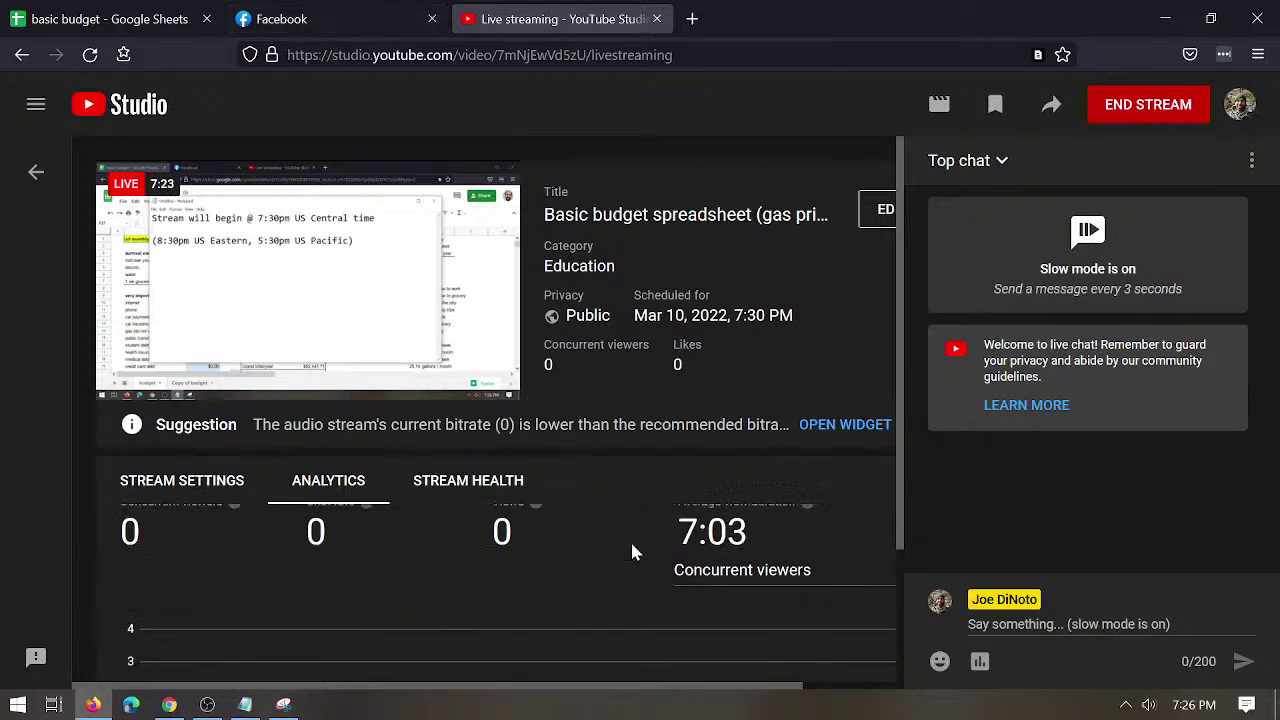
pyautogui.scroll(1, 631, 548)
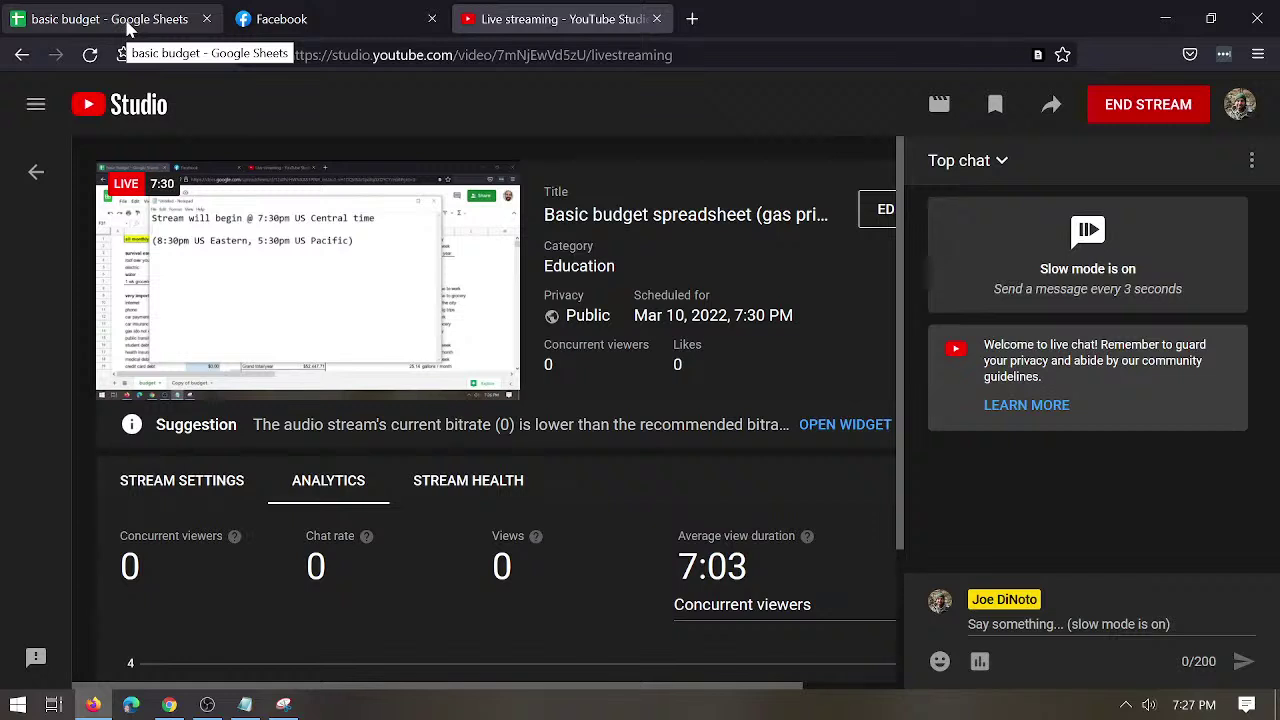
pyautogui.click(1090, 626)
pyautogui.click(1251, 160)
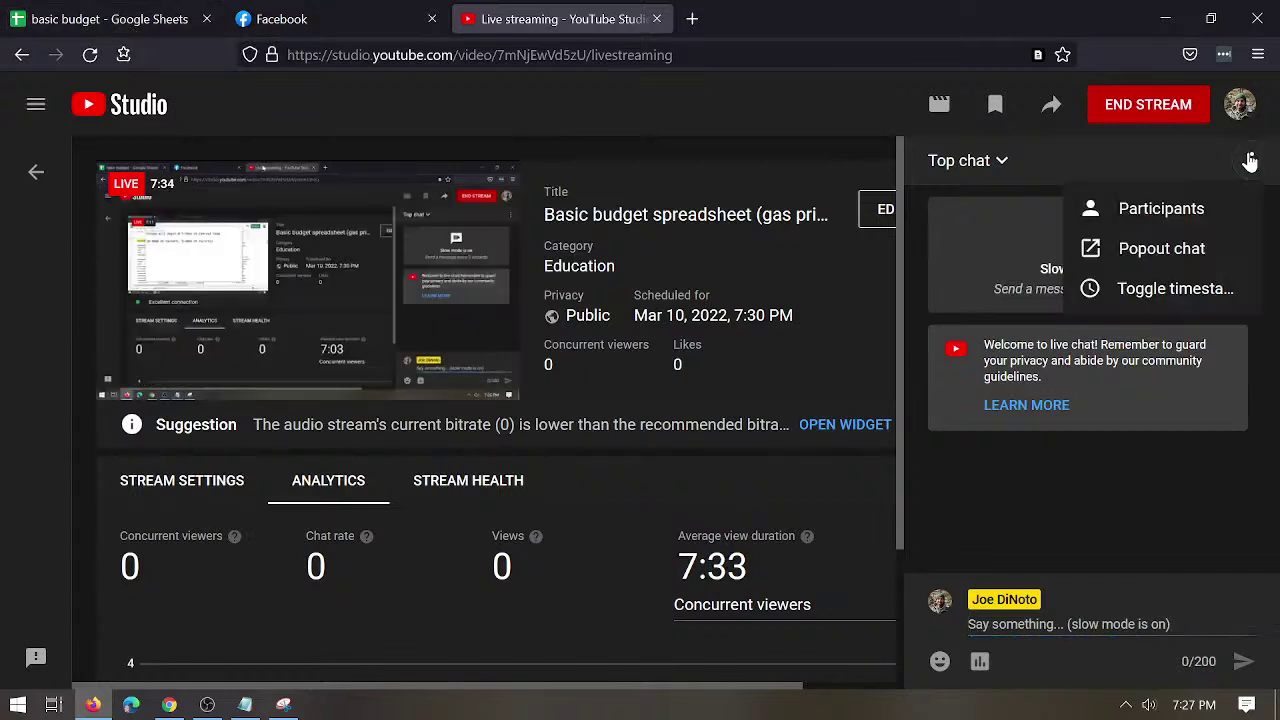
pyautogui.click(1144, 465)
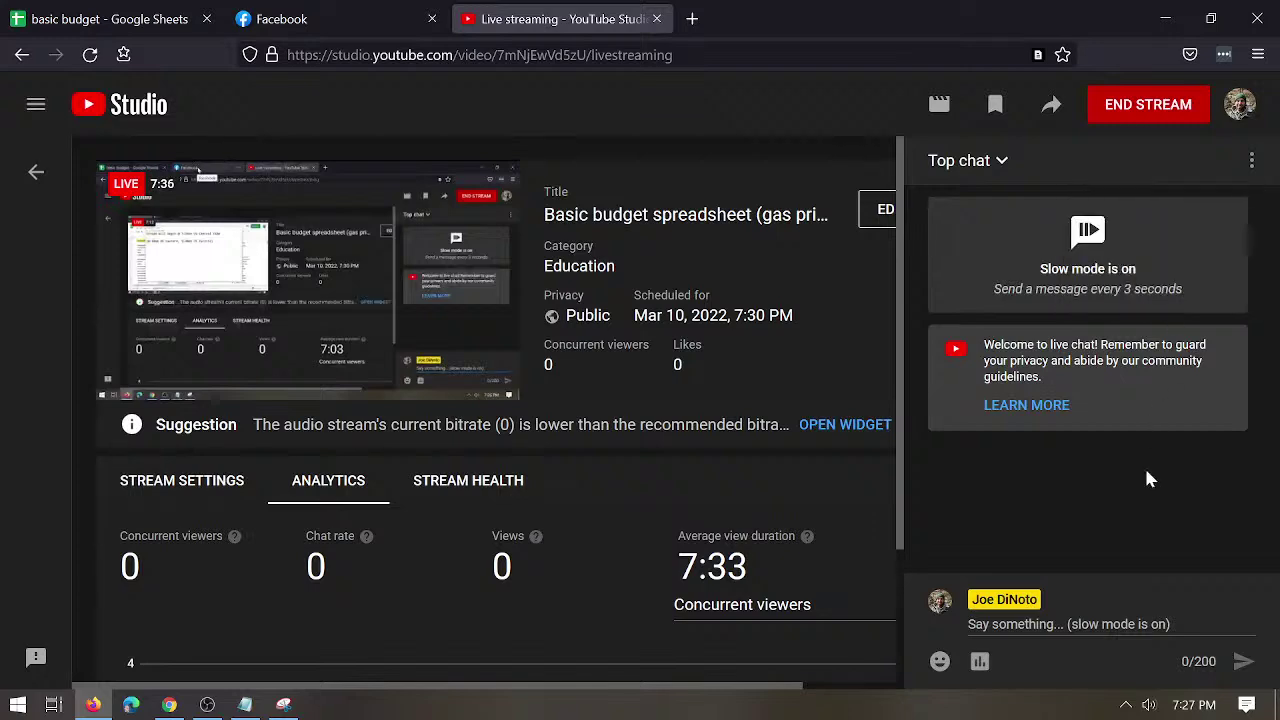
# Close the Facebook page and return to the basic budget spreadsheet.
pyautogui.click(283, 22)
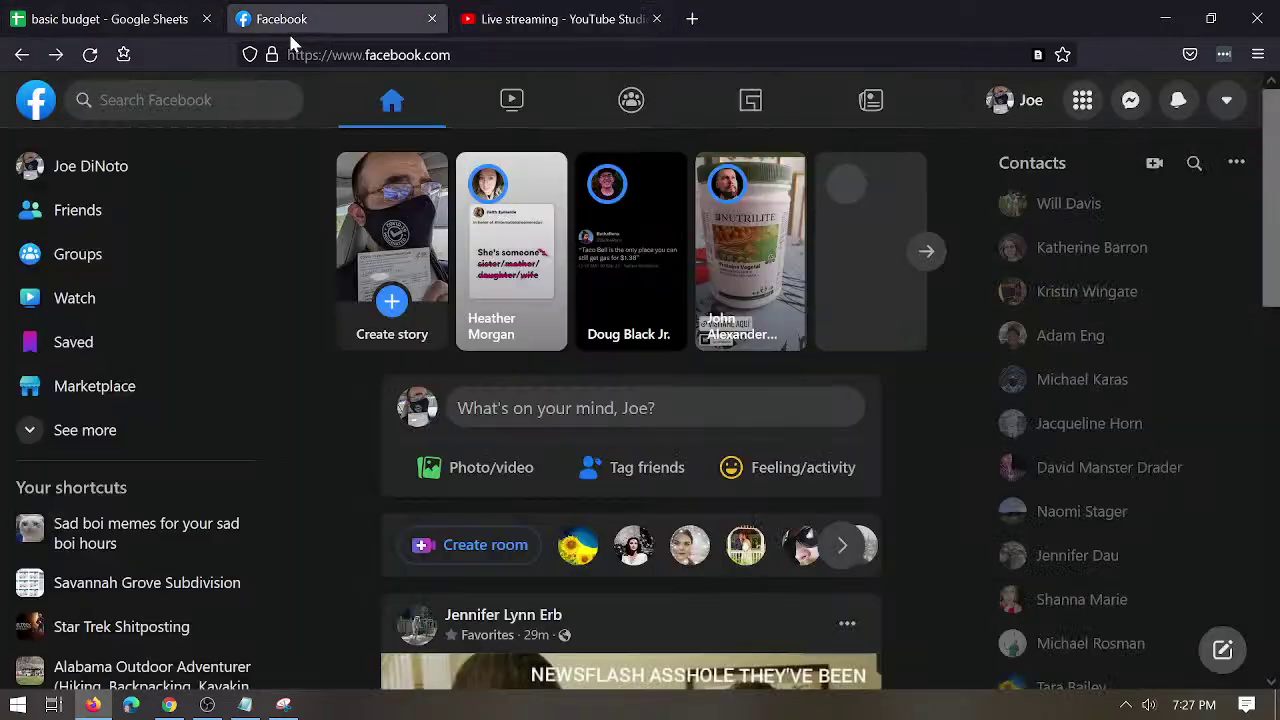
pyautogui.click(432, 19)
pyautogui.click(130, 18)
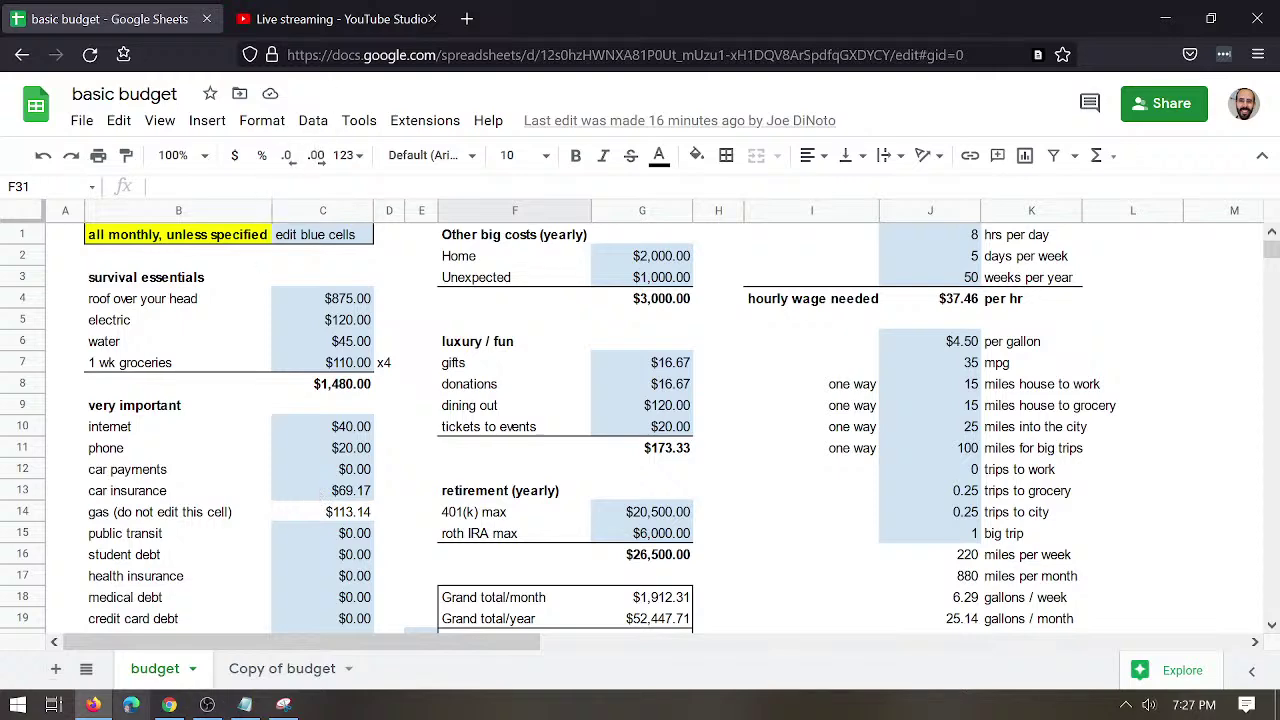
# Check the streaming status in OBS and the concurrent viewers chart on the stream's YouTube Studio page.
pyautogui.click(210, 707)
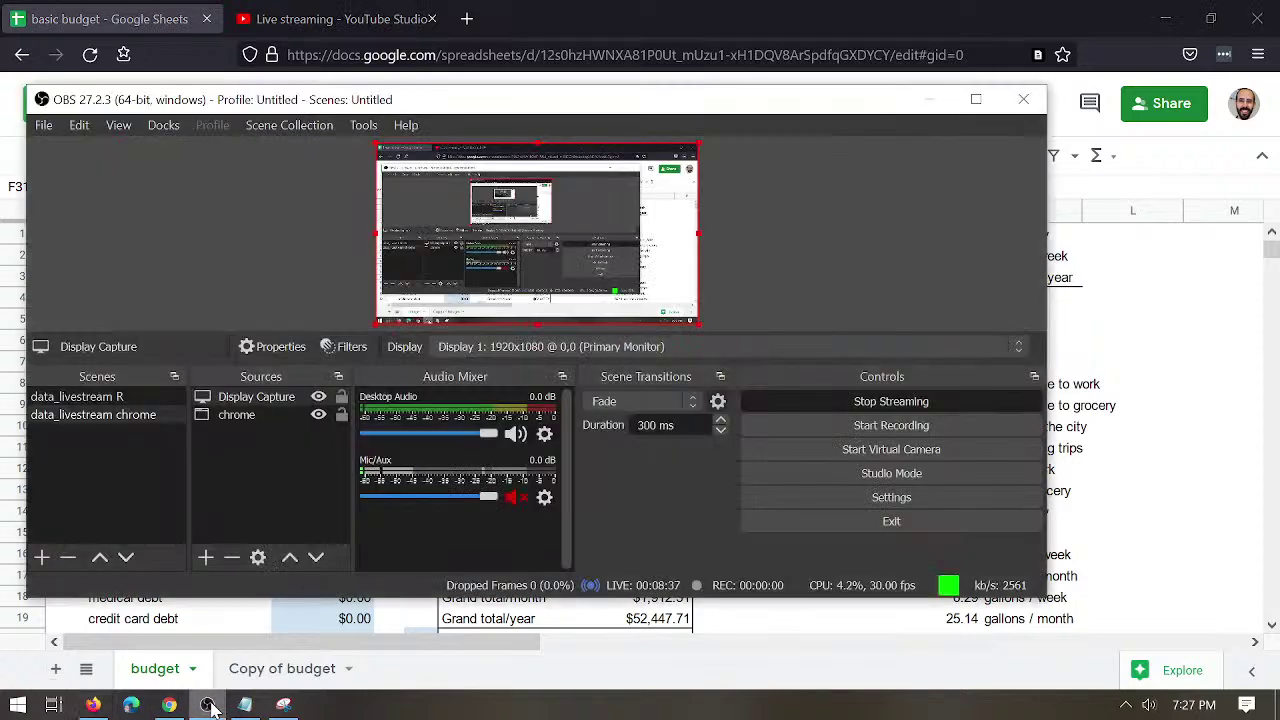
pyautogui.click(208, 705)
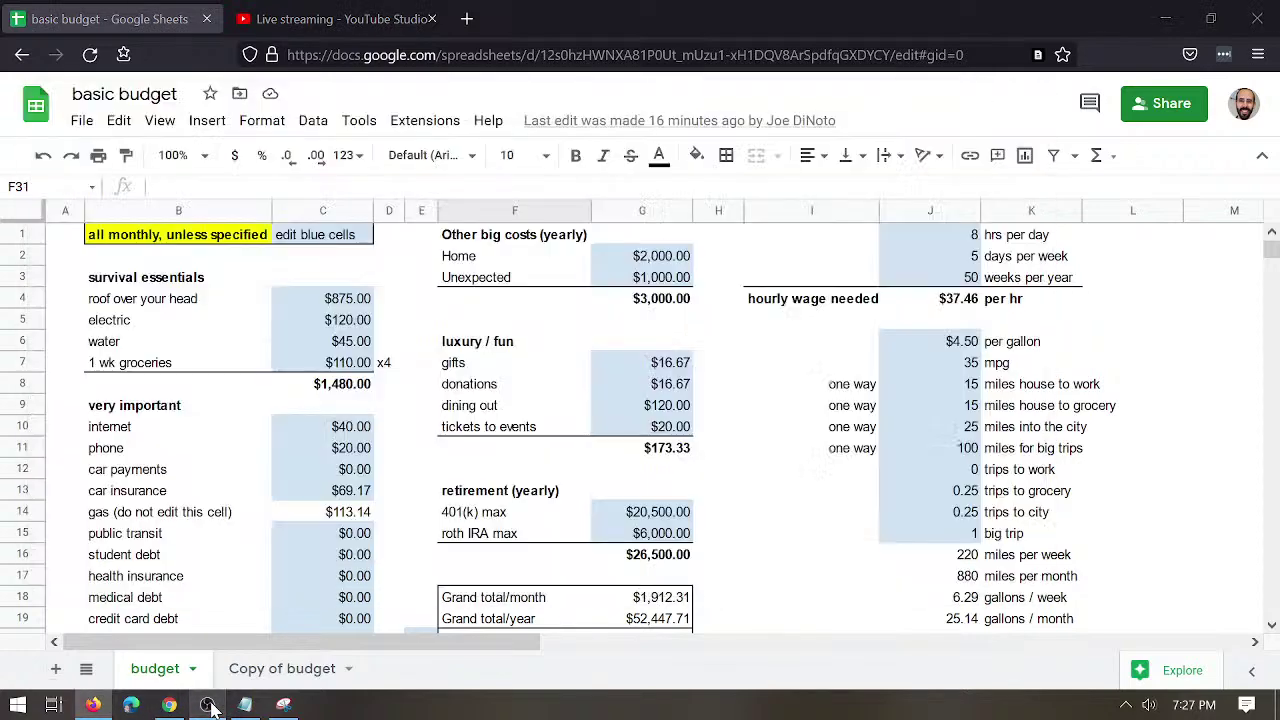
pyautogui.click(384, 24)
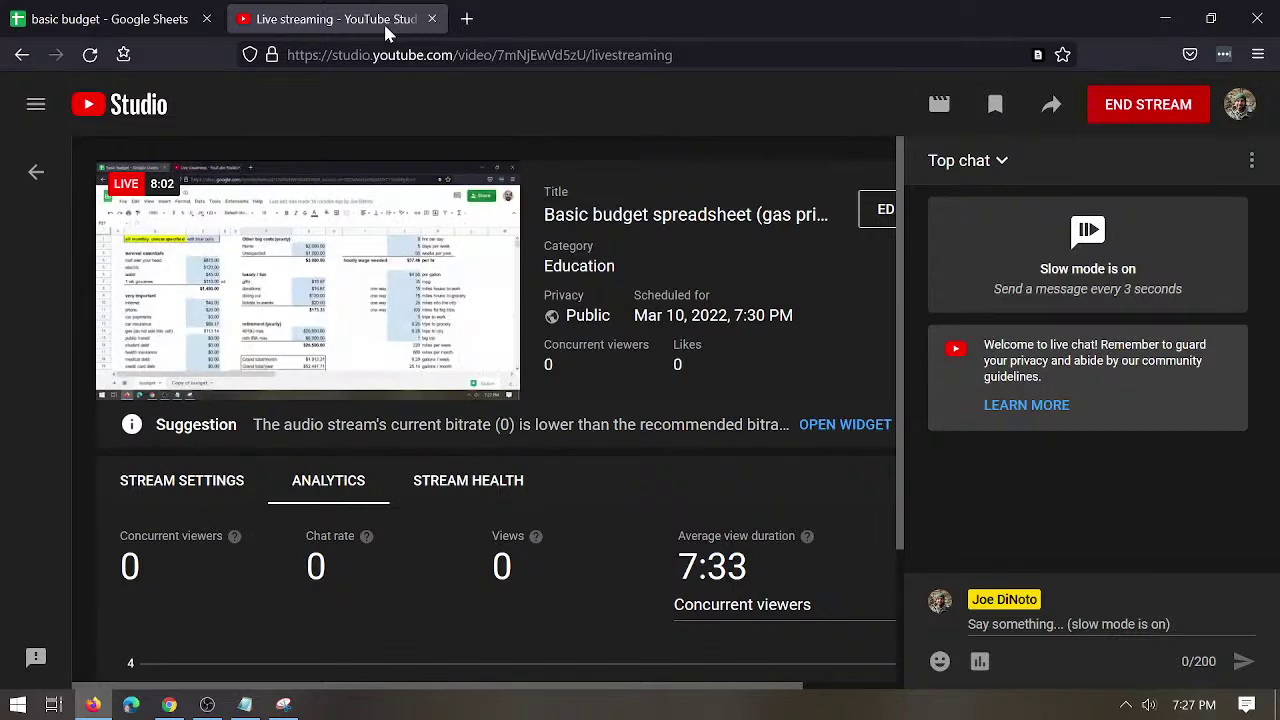
pyautogui.scroll(-1, 838, 509)
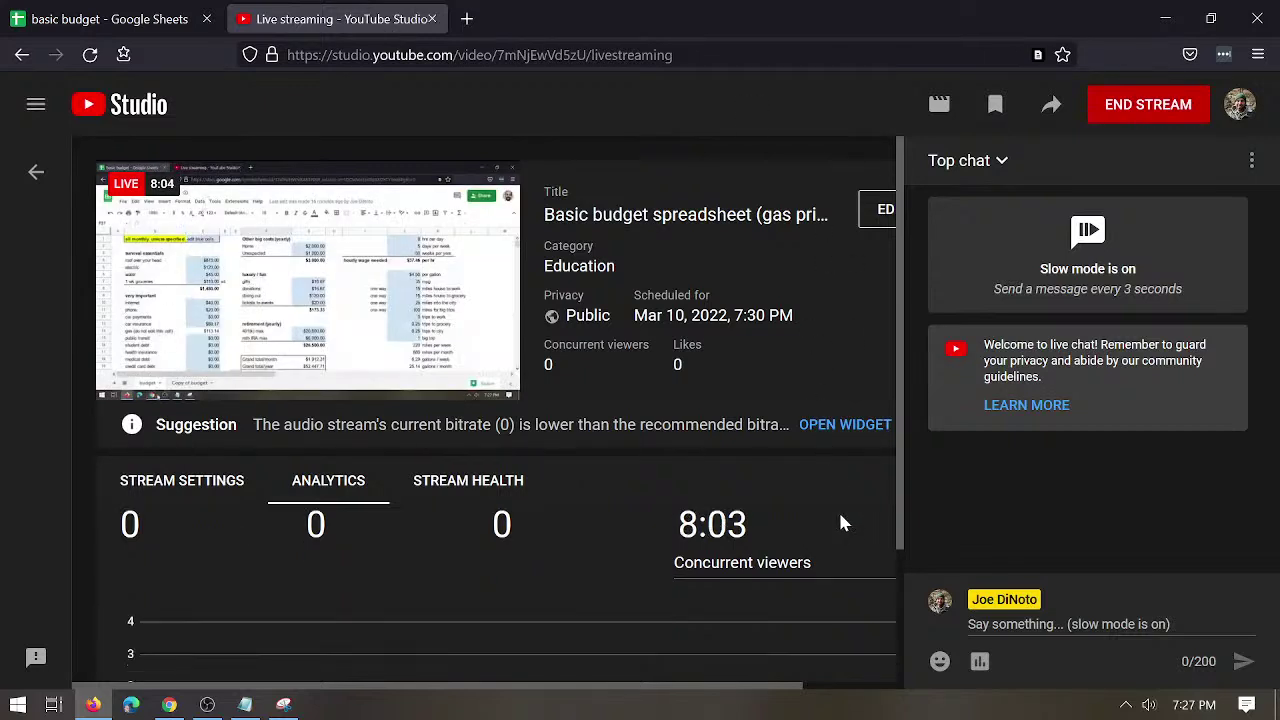
pyautogui.moveTo(900, 515); pyautogui.dragTo(908, 706)
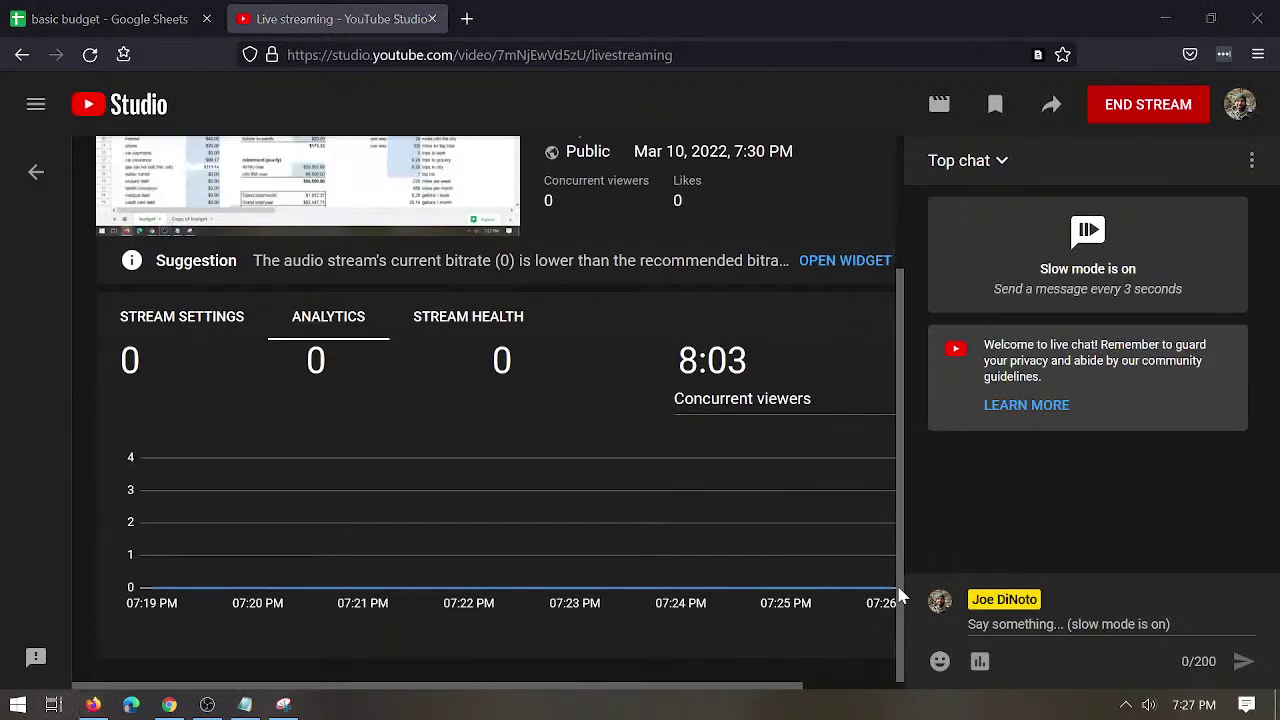
pyautogui.moveTo(898, 588); pyautogui.dragTo(897, 423)
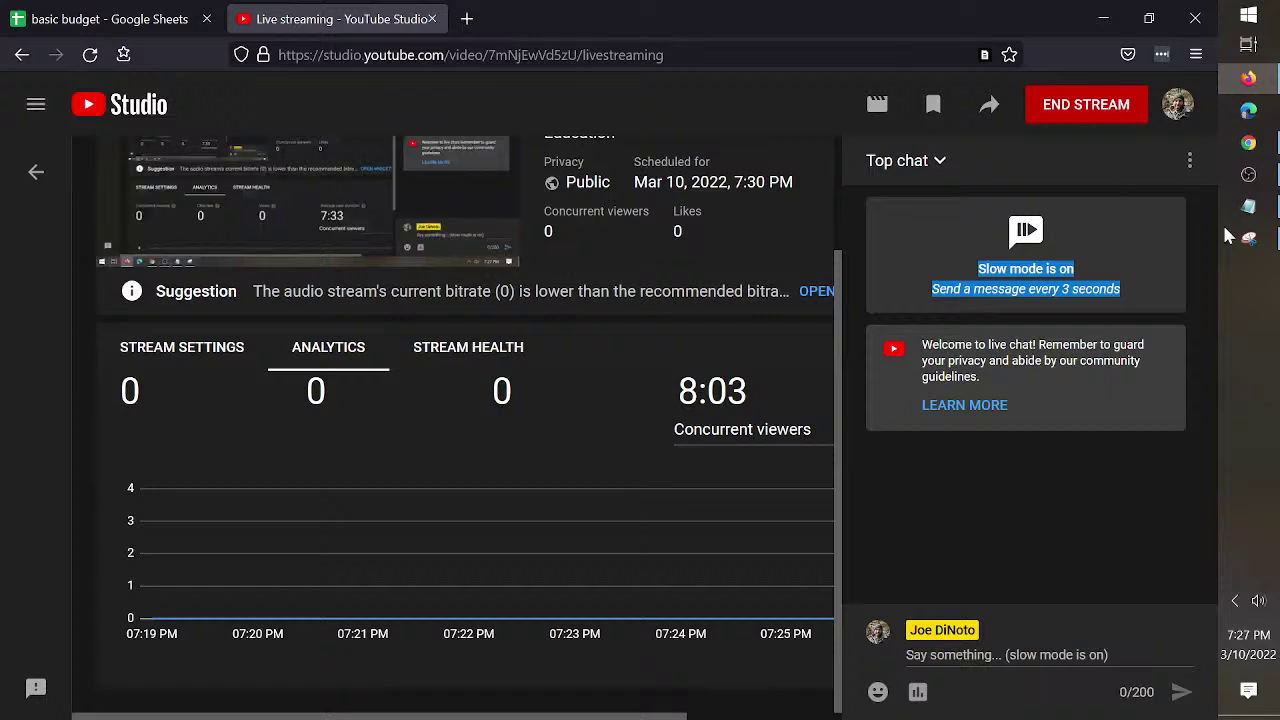
pyautogui.moveTo(1240, 357); pyautogui.dragTo(725, 686)
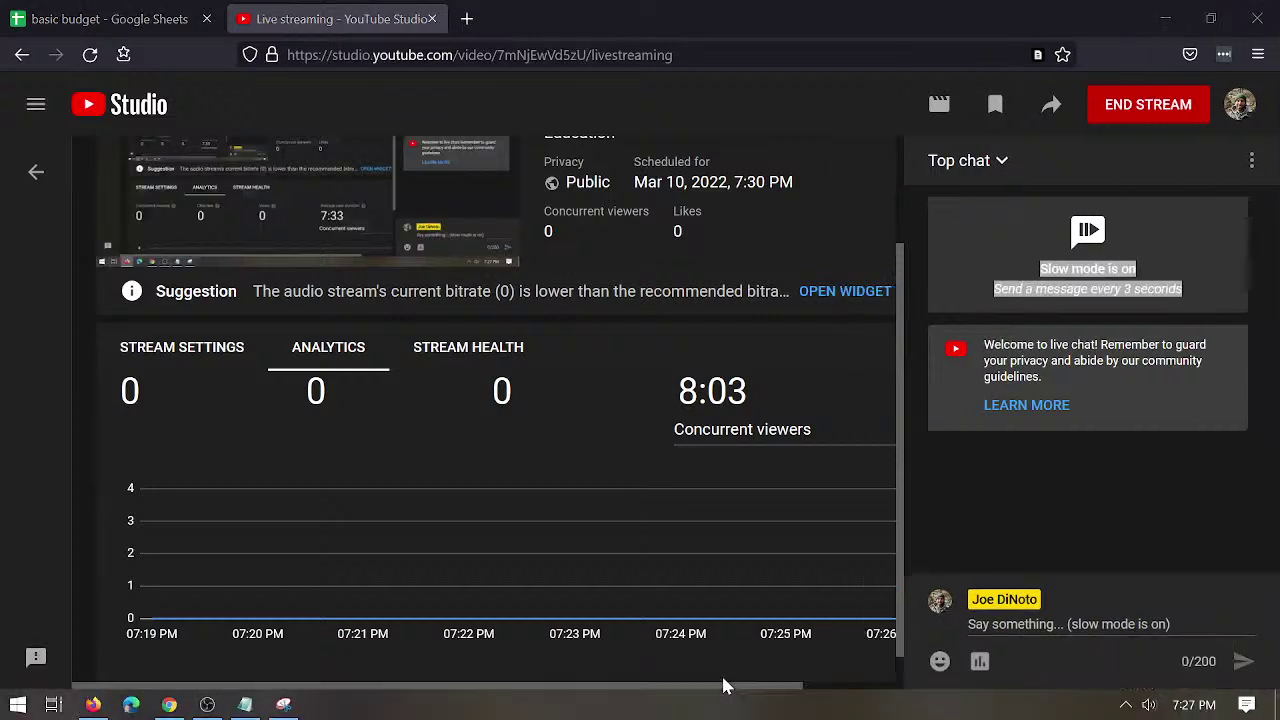
pyautogui.click(1098, 309)
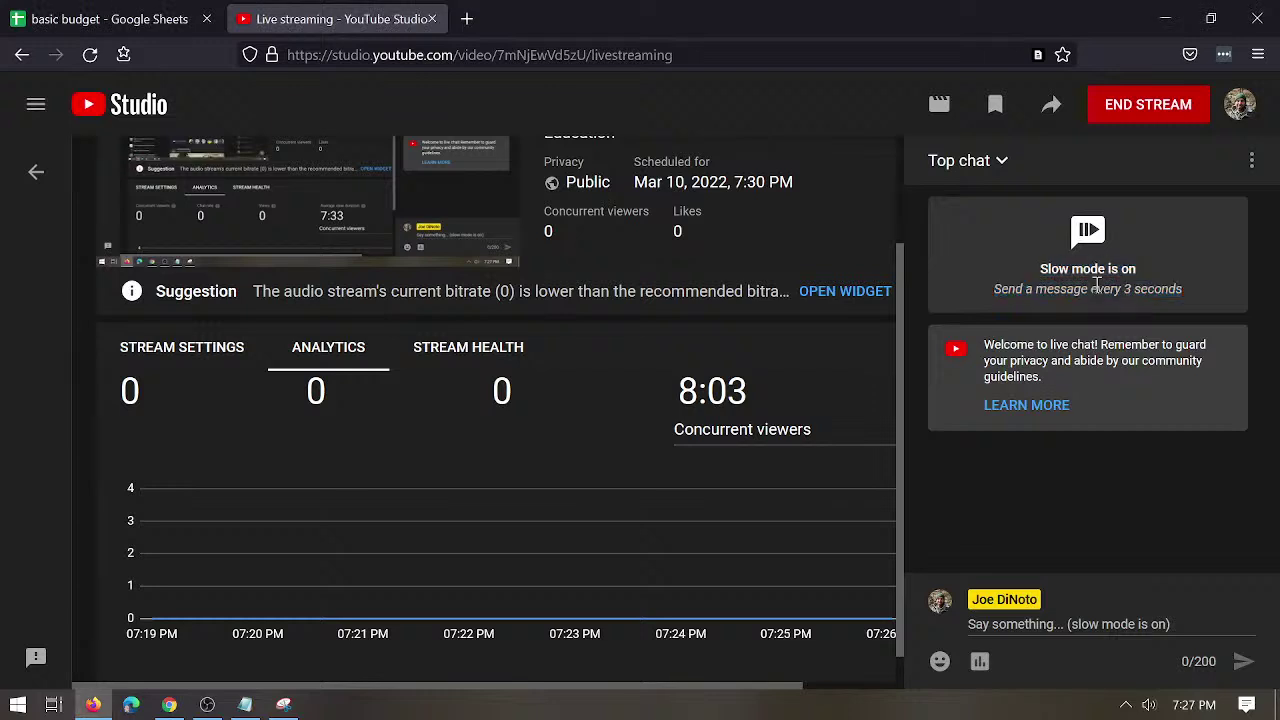
# Look at the chat view choices, then review the live stream's details and audio bitrate suggestion.
pyautogui.click(997, 163)
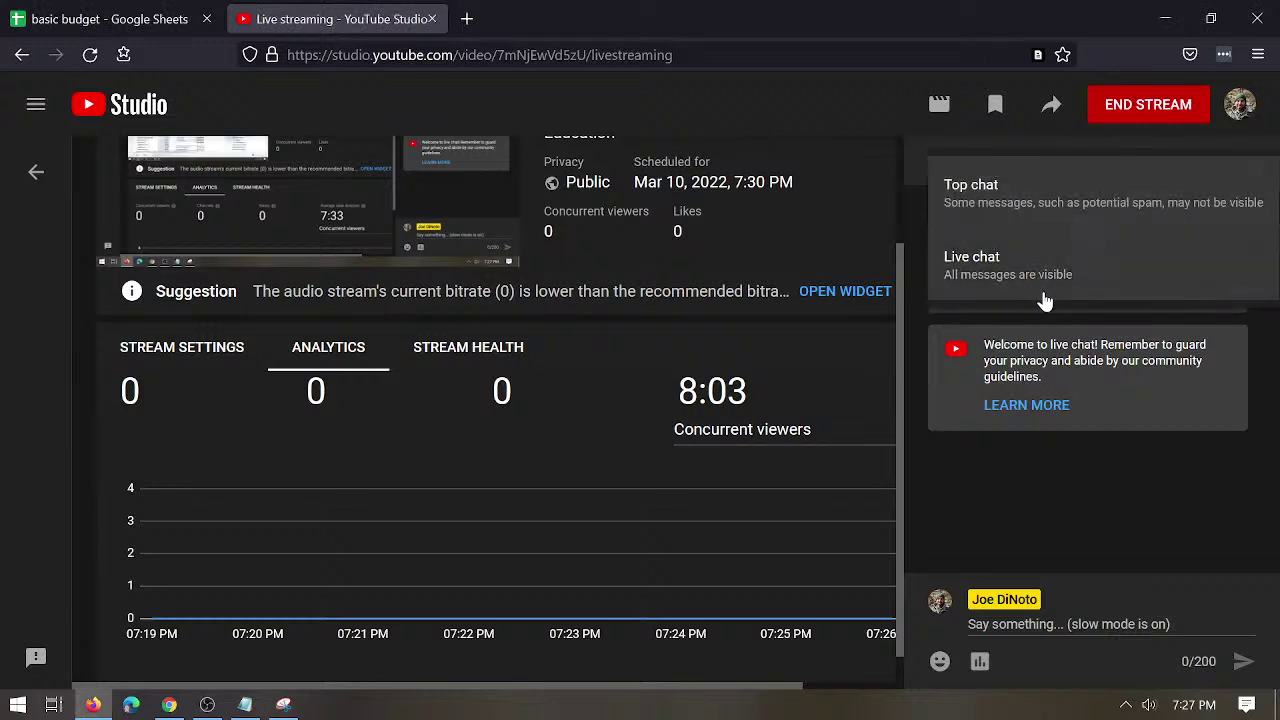
pyautogui.click(1104, 492)
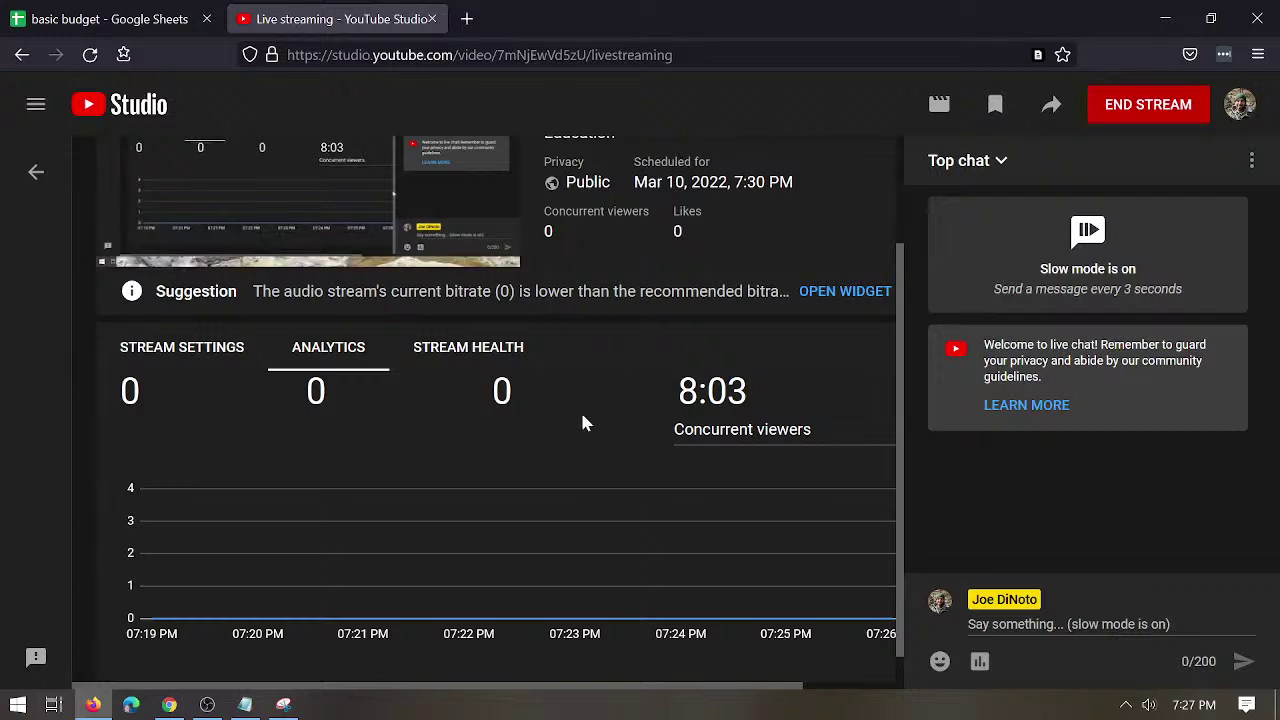
pyautogui.scroll(2, 585, 423)
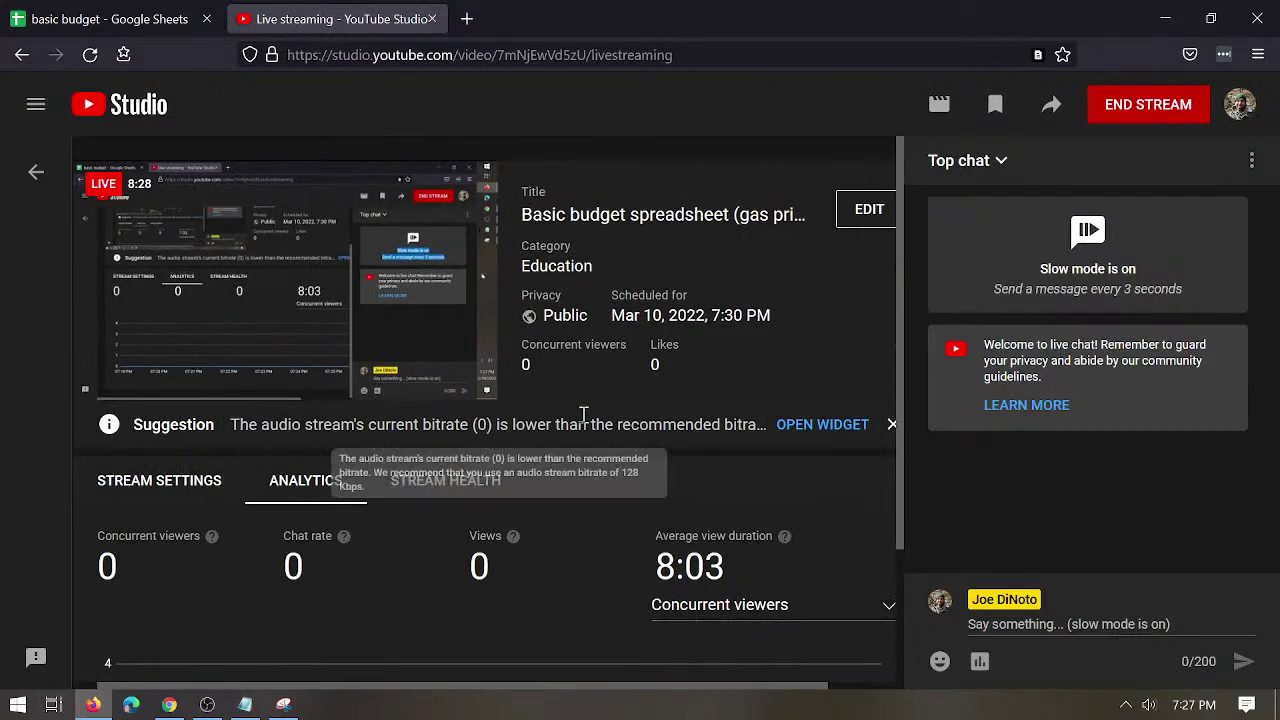
# Switch to Chrome and show its copy of the basic budget spreadsheet.
pyautogui.click(101, 16)
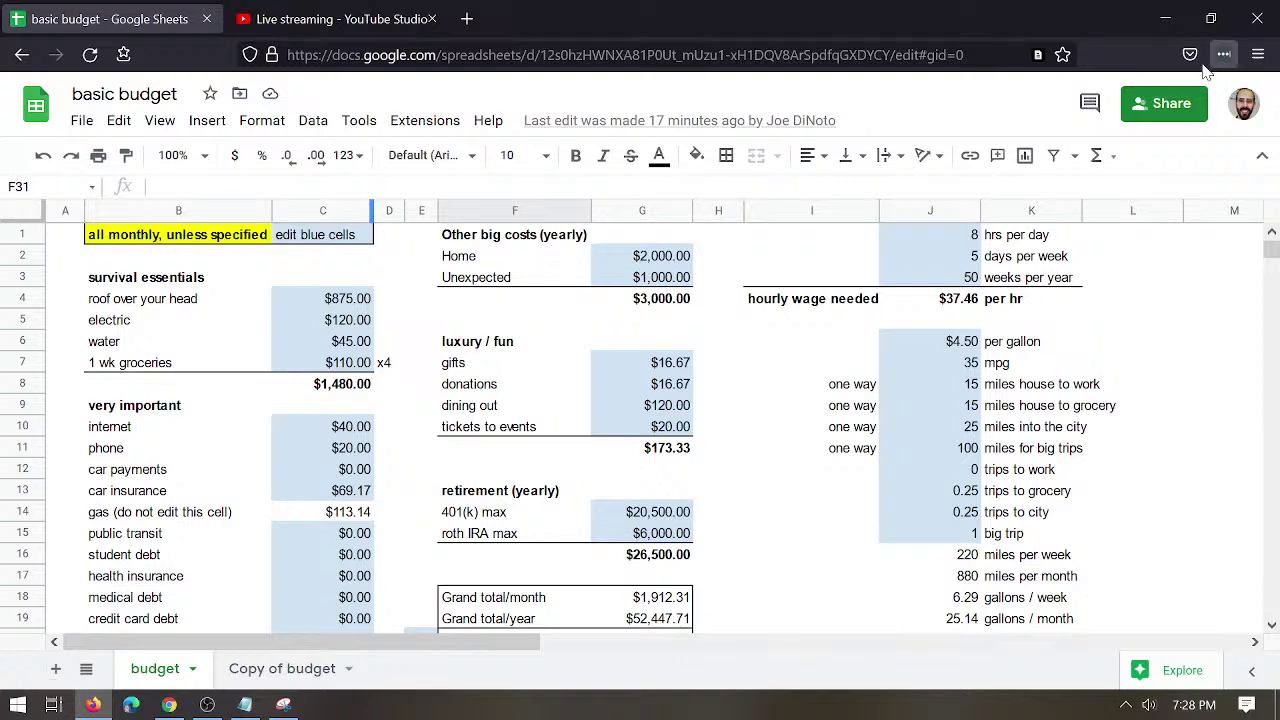
pyautogui.moveTo(169, 705)
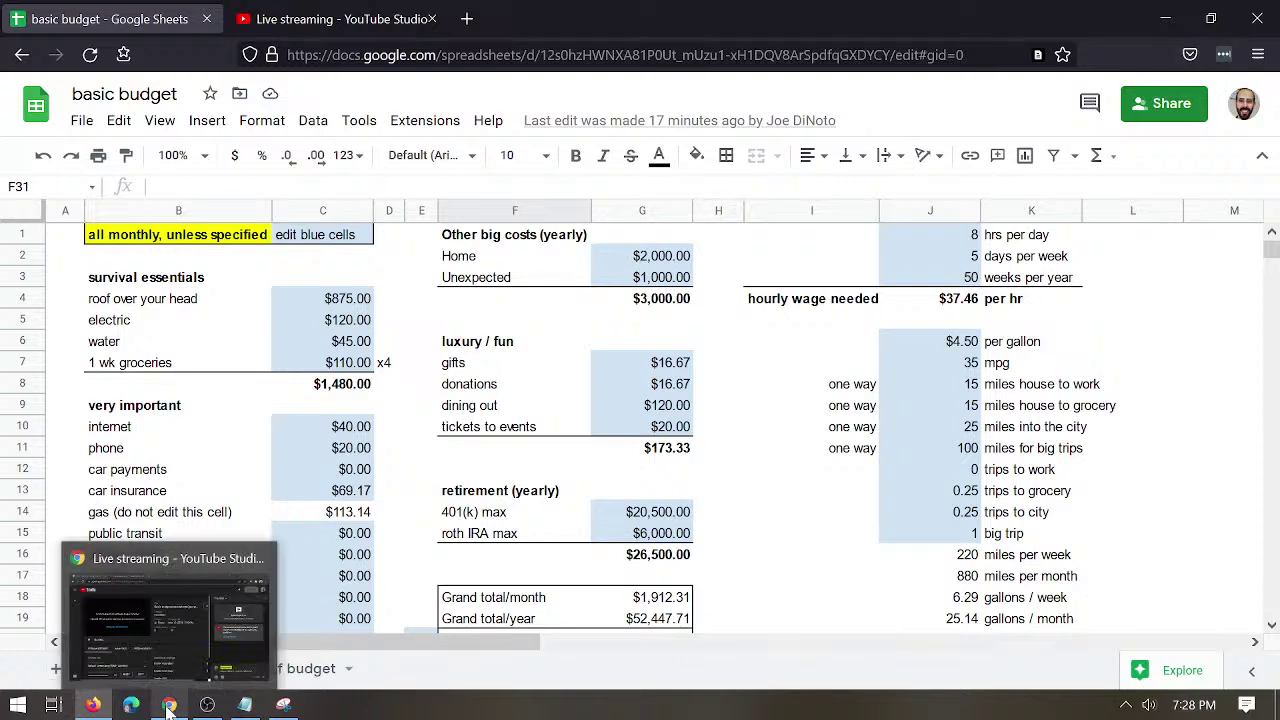
pyautogui.click(165, 610)
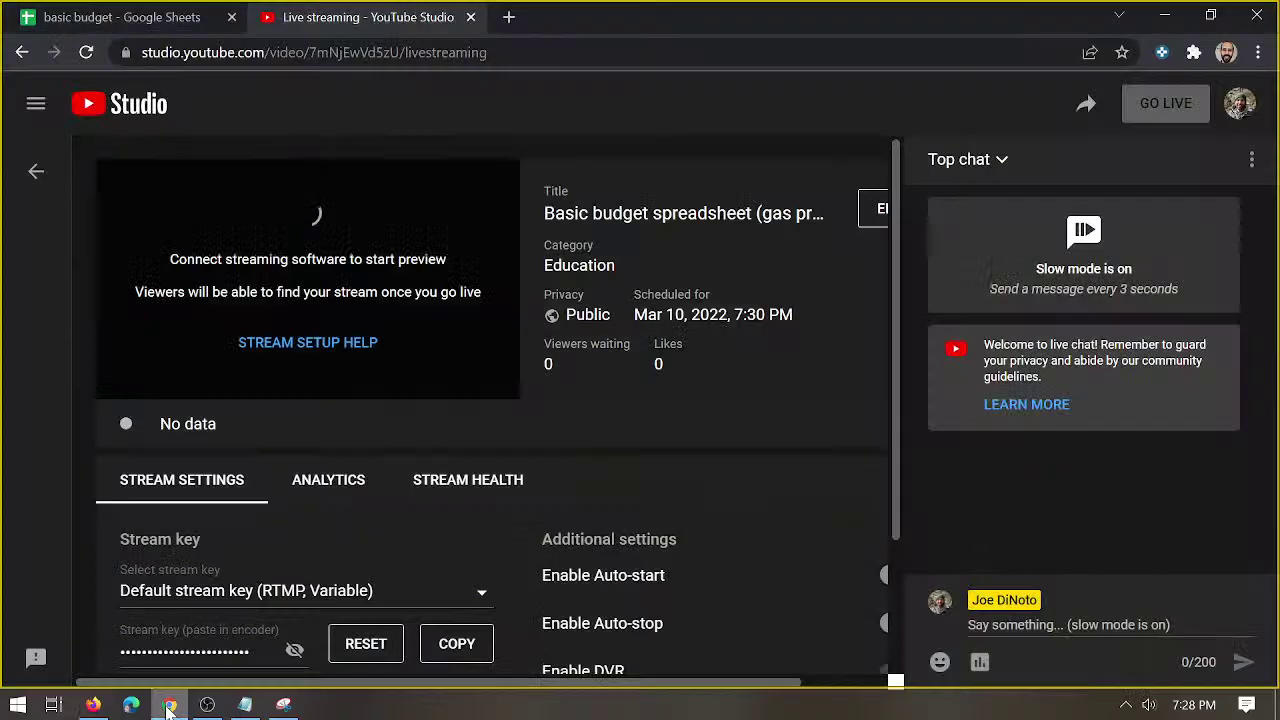
pyautogui.click(145, 18)
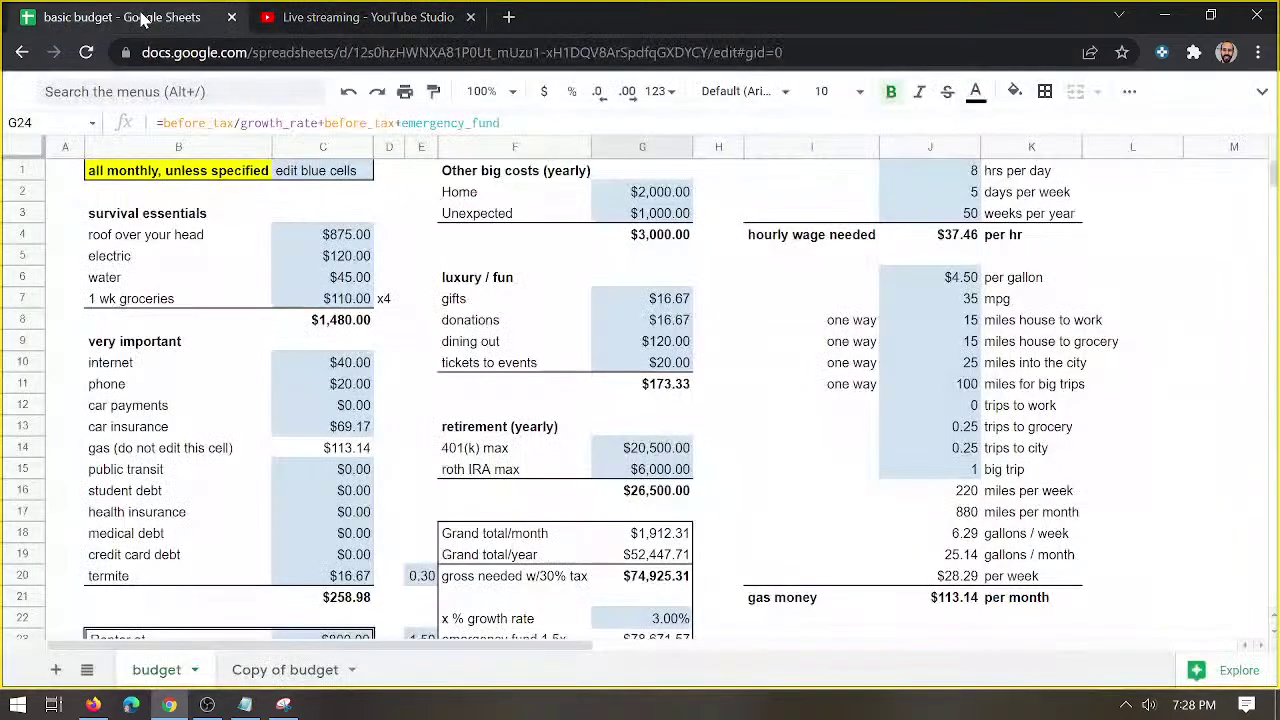
# Close the budget spreadsheet and live streaming pages in Firefox, and show the live streaming page in Chrome.
pyautogui.click(93, 705)
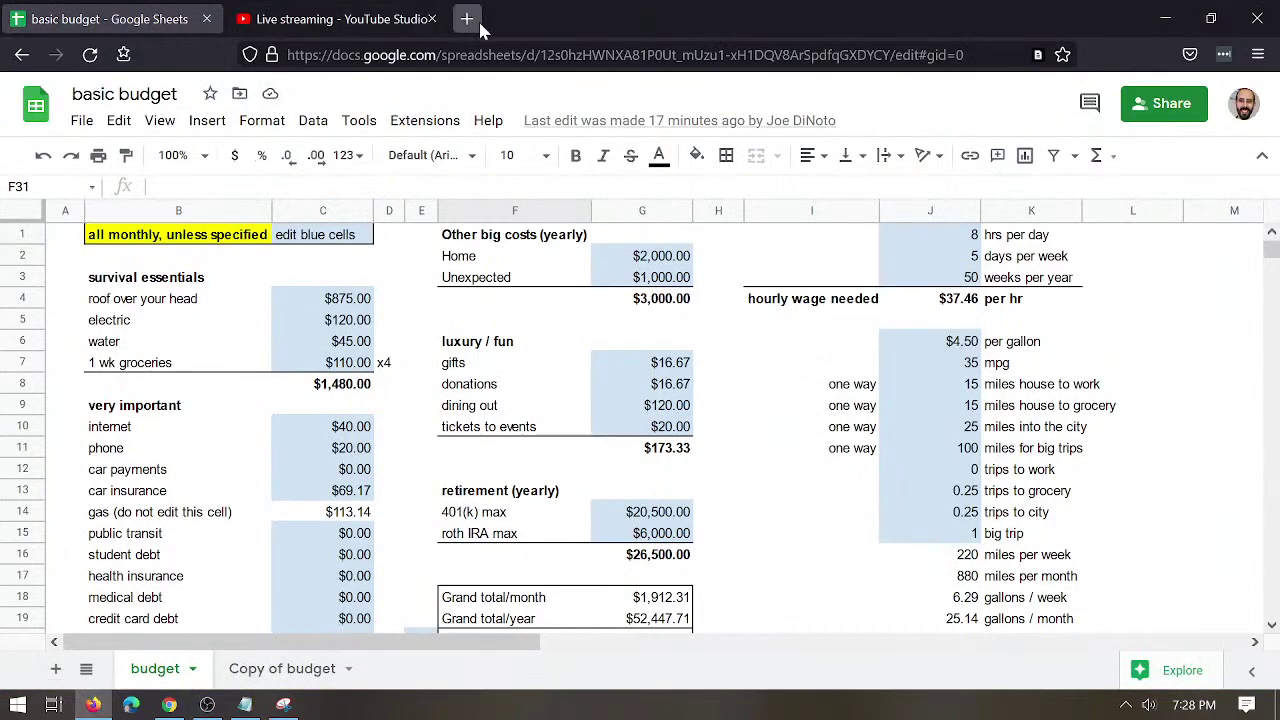
pyautogui.click(205, 20)
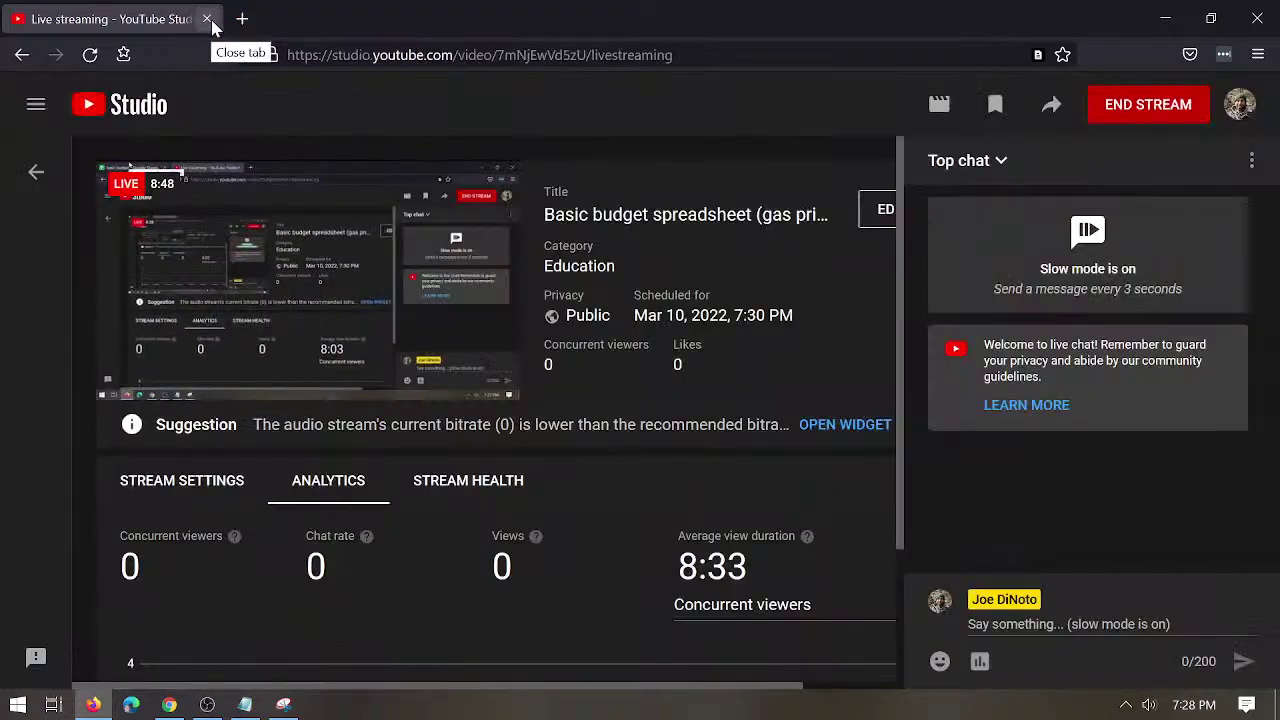
pyautogui.click(206, 20)
pyautogui.click(327, 17)
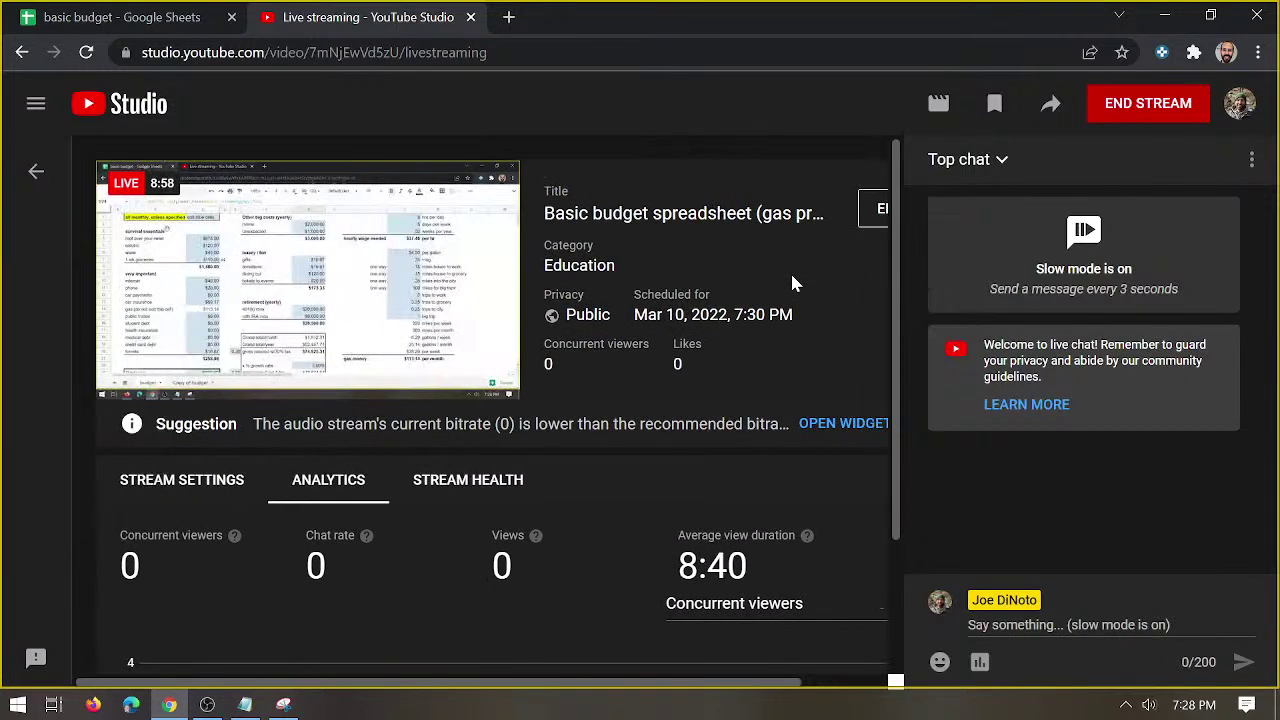
# Check the streaming status and audio levels in OBS, and return to the live stream's analytics in YouTube Studio.
pyautogui.click(120, 18)
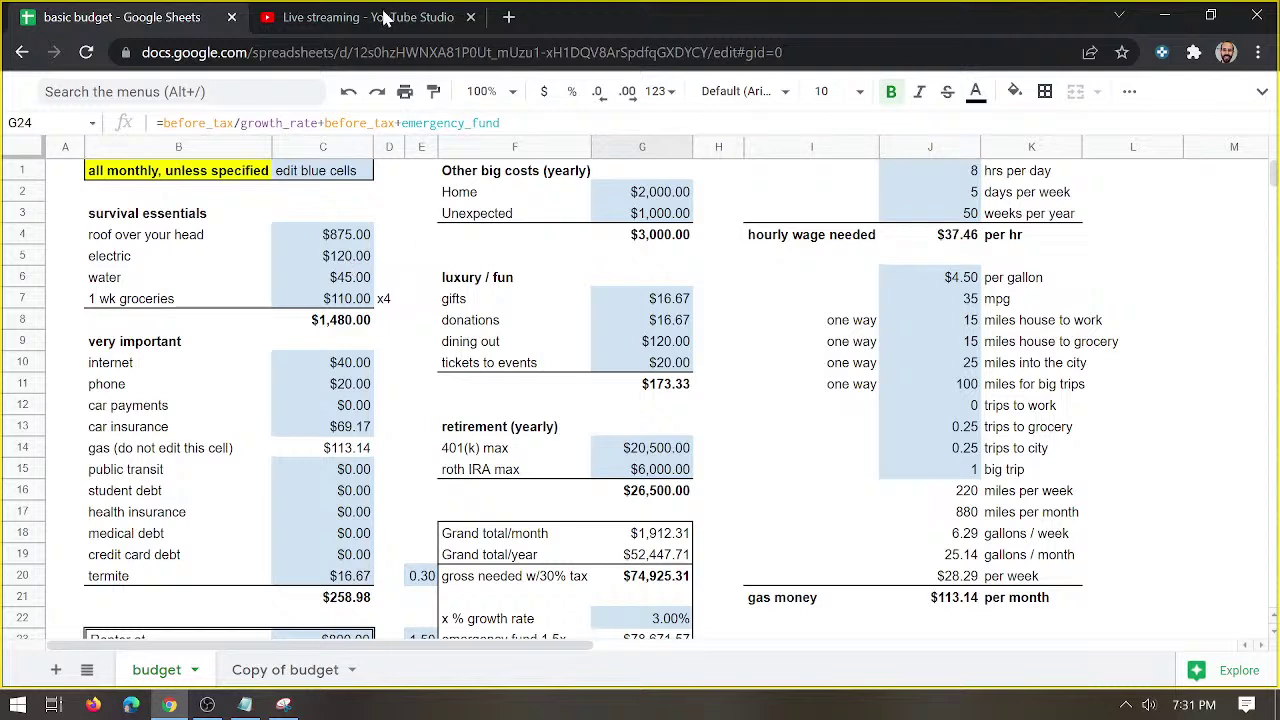
pyautogui.click(210, 708)
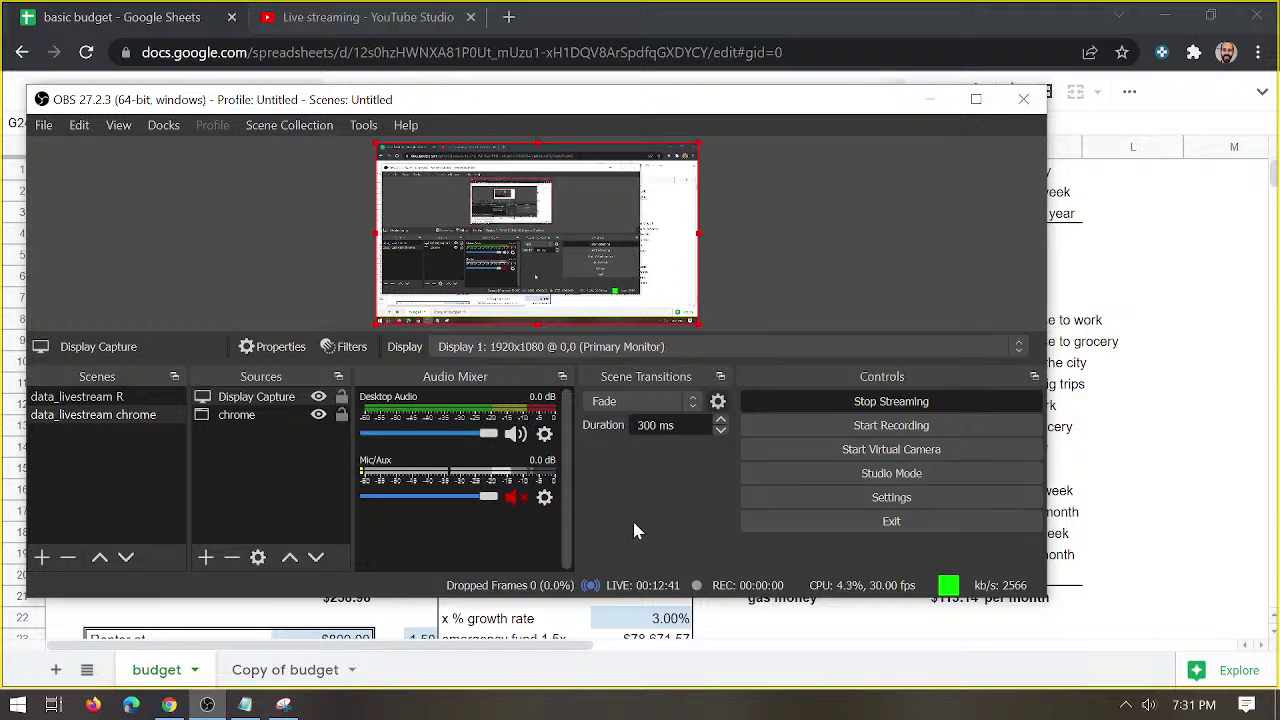
pyautogui.click(929, 99)
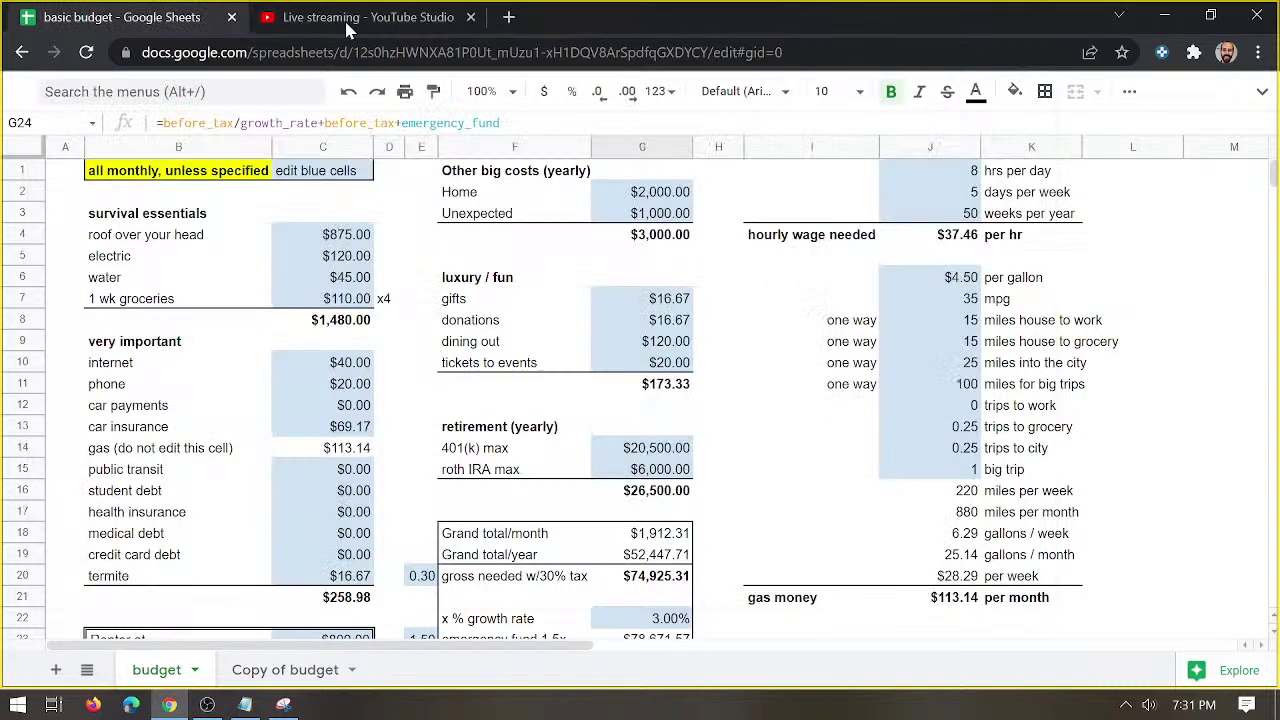
pyautogui.click(273, 10)
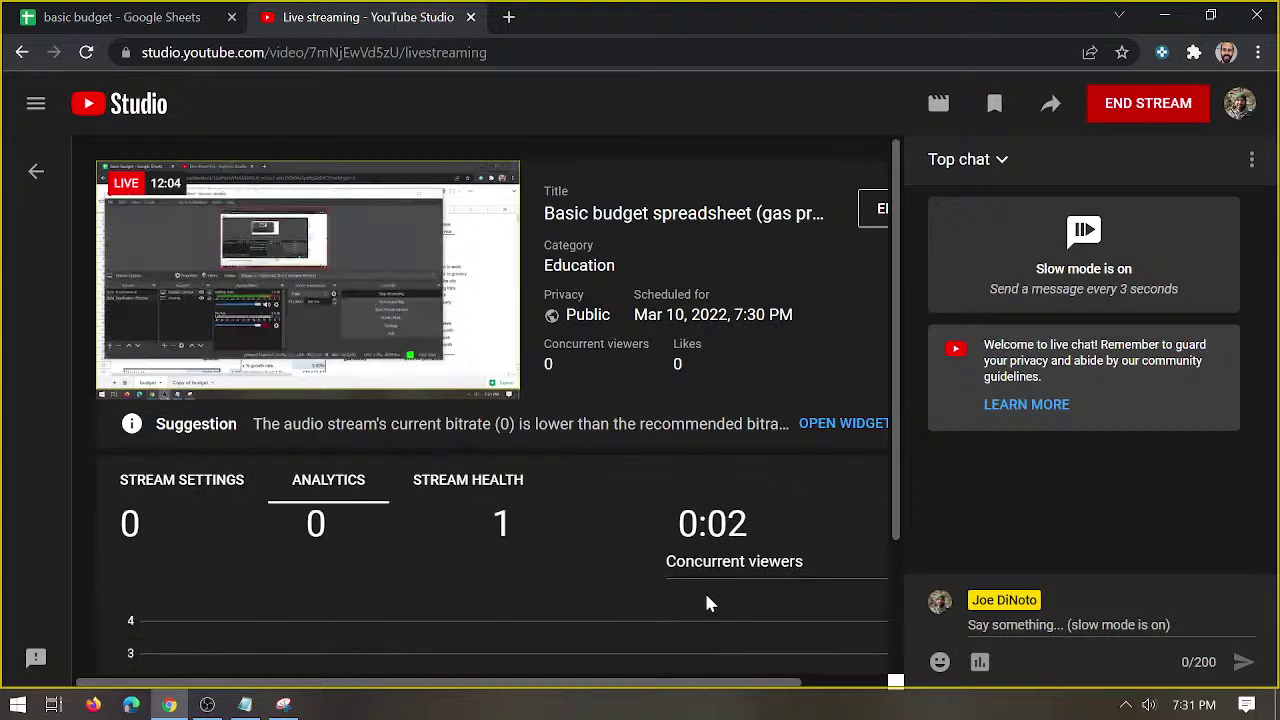
# Review the live stream's viewer analytics, and check its preview after briefly showing the budget spreadsheet.
pyautogui.moveTo(897, 429); pyautogui.dragTo(866, 614)
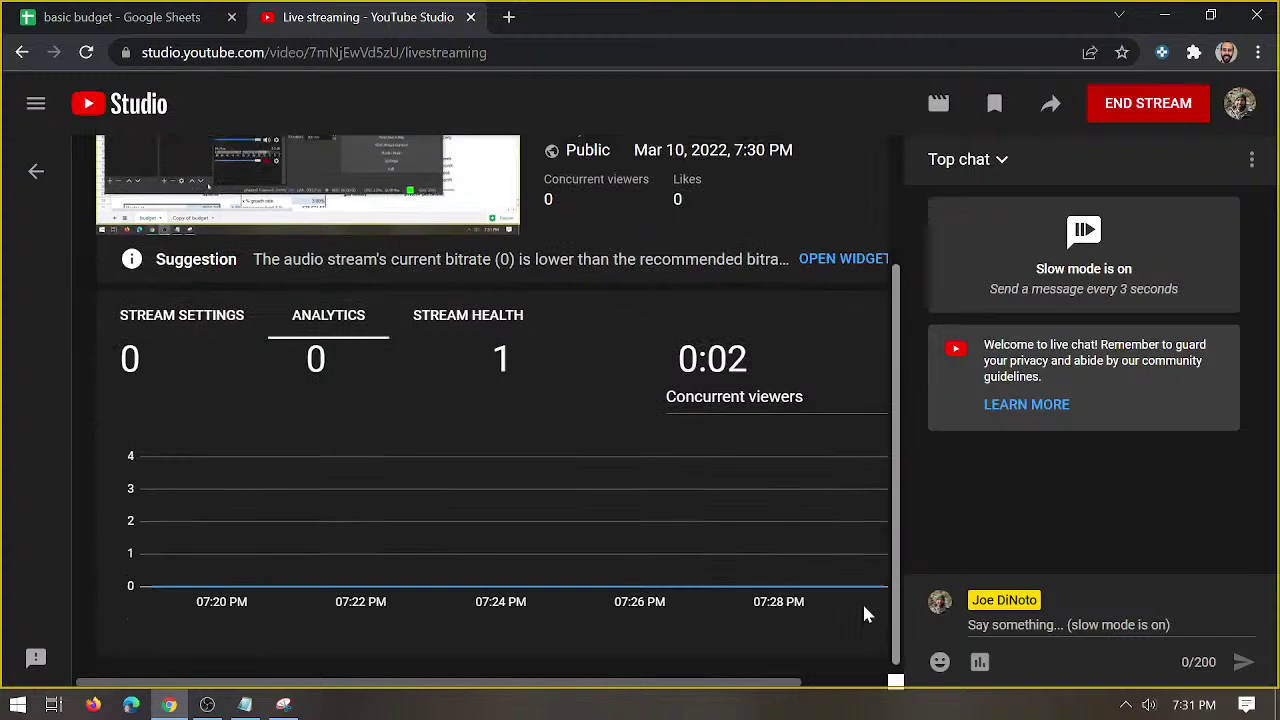
pyautogui.scroll(3, 889, 494)
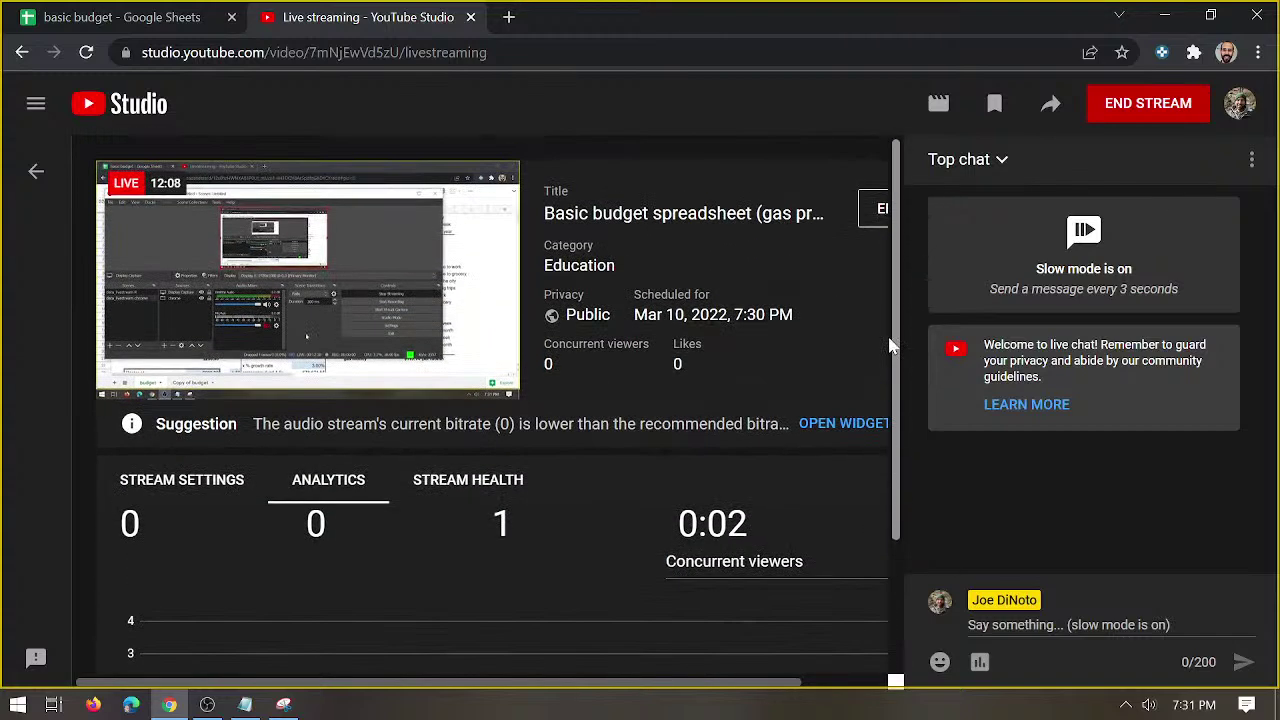
pyautogui.click(112, 22)
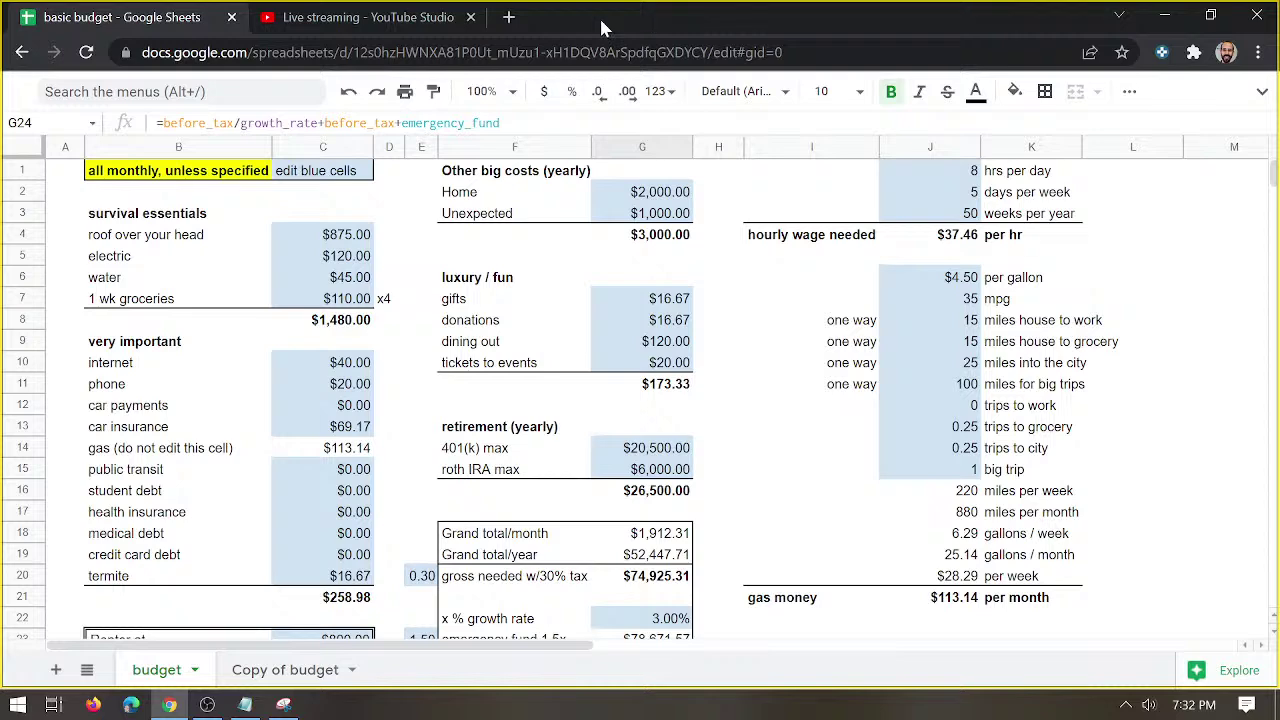
pyautogui.click(345, 20)
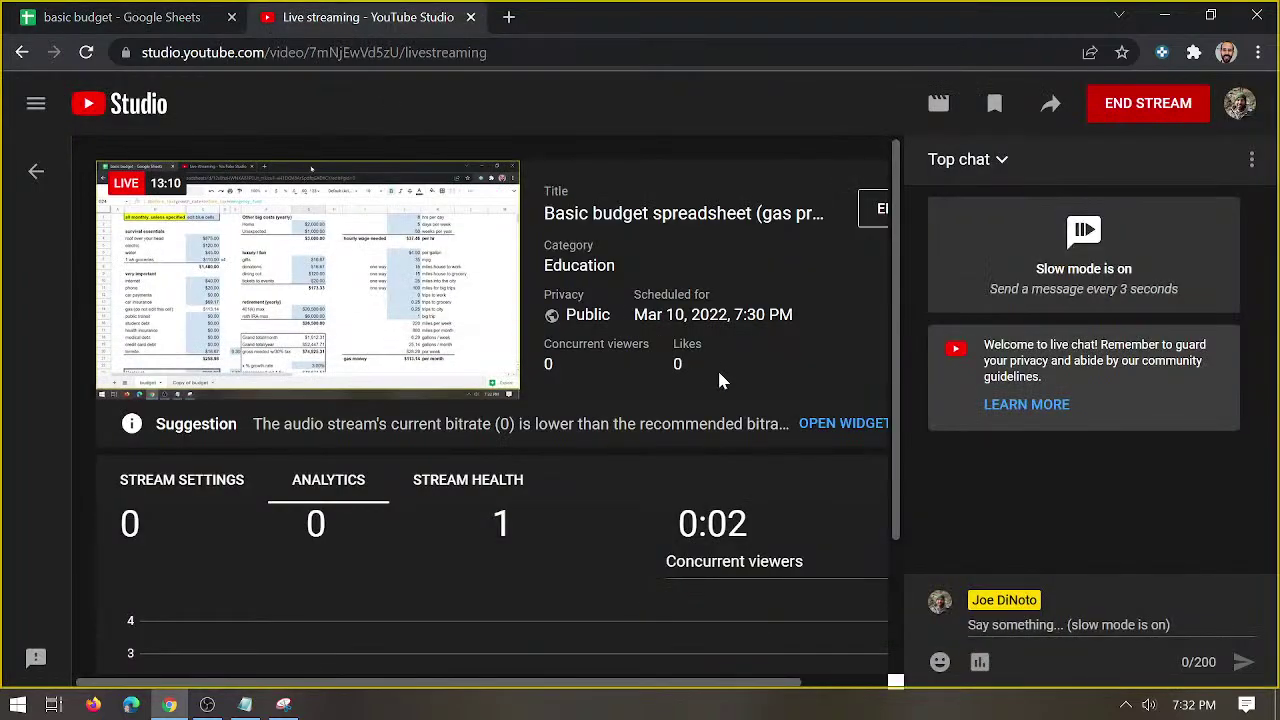
pyautogui.scroll(-2, 718, 372)
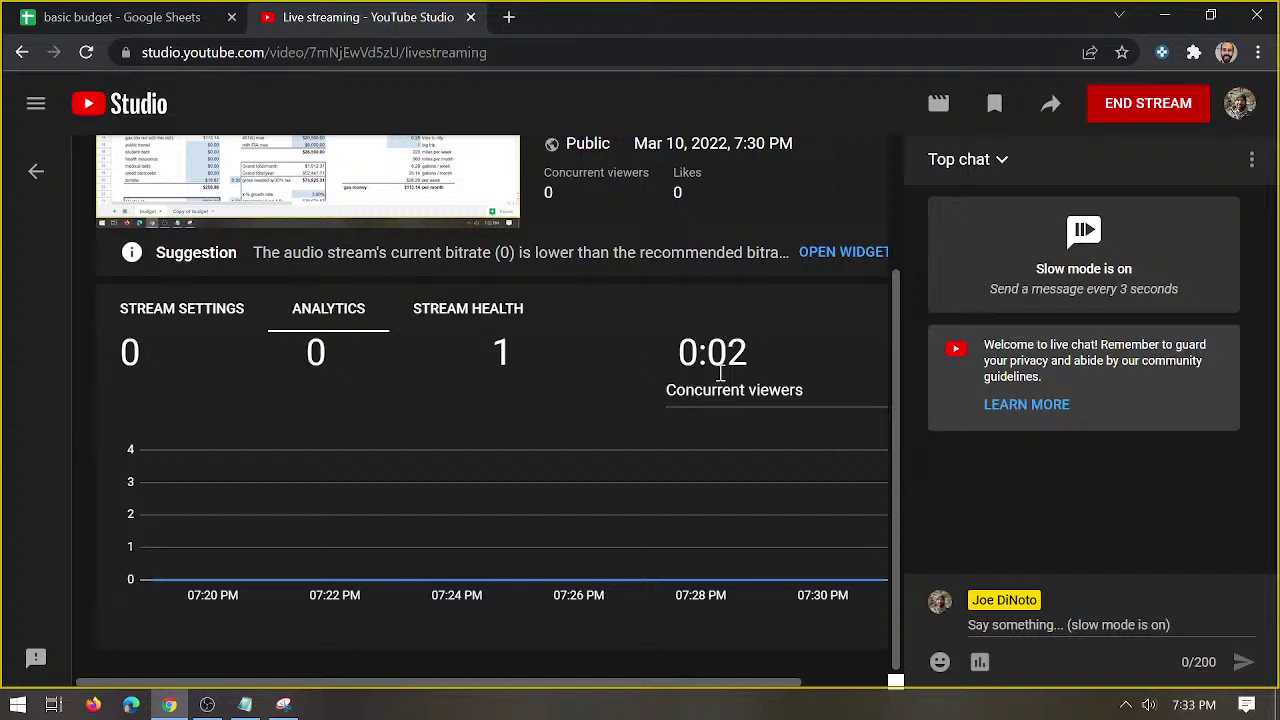
pyautogui.scroll(2, 820, 285)
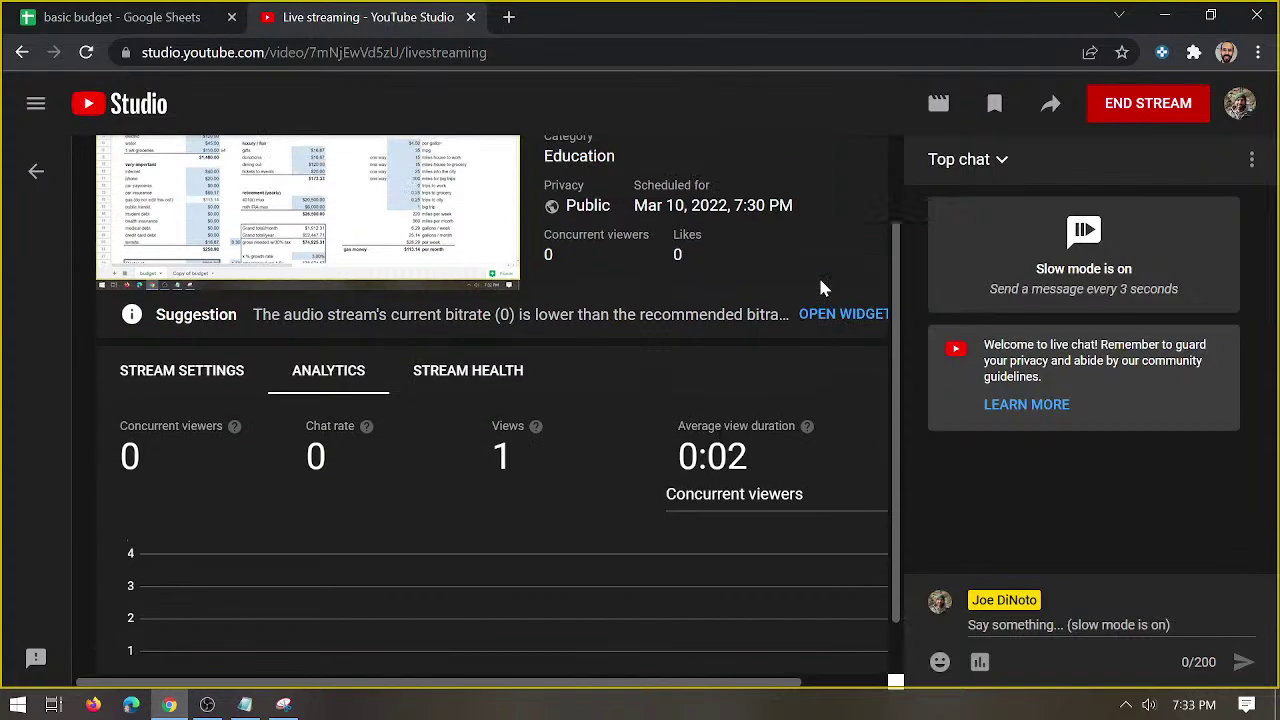
# Unmute the Mic/Aux audio source in OBS and return to the live streaming page in Chrome.
pyautogui.click(207, 704)
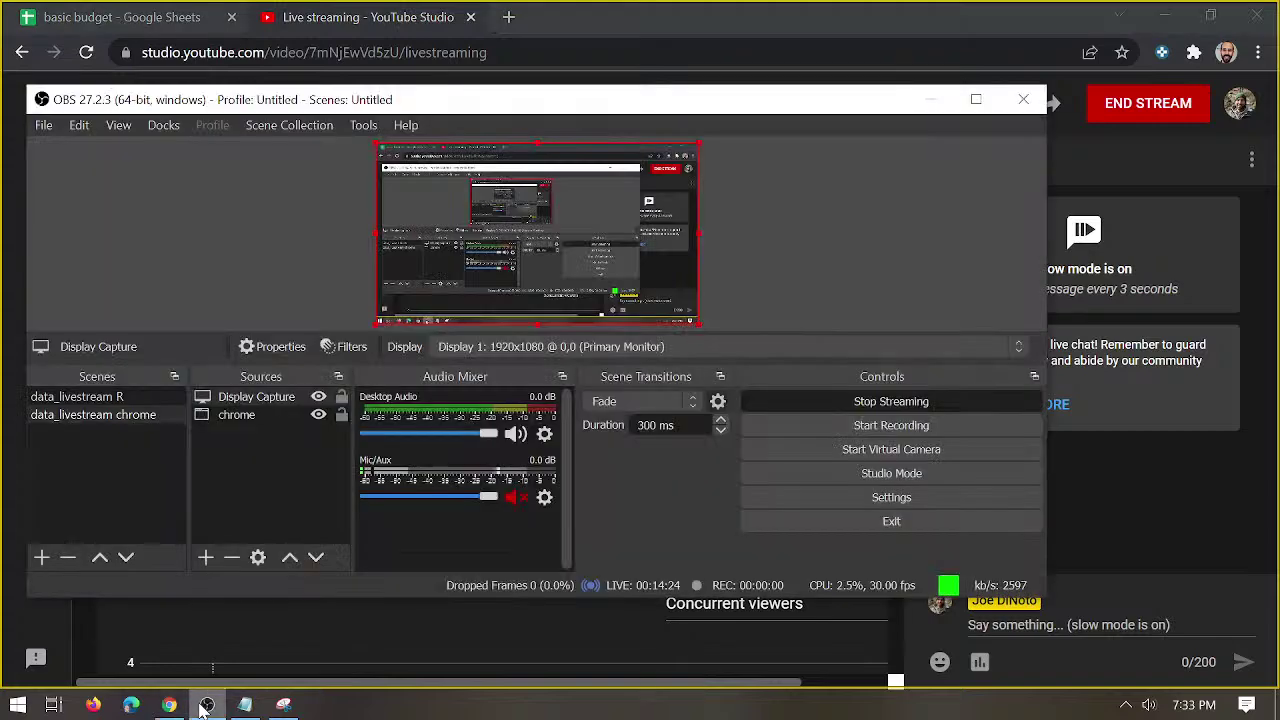
pyautogui.click(515, 497)
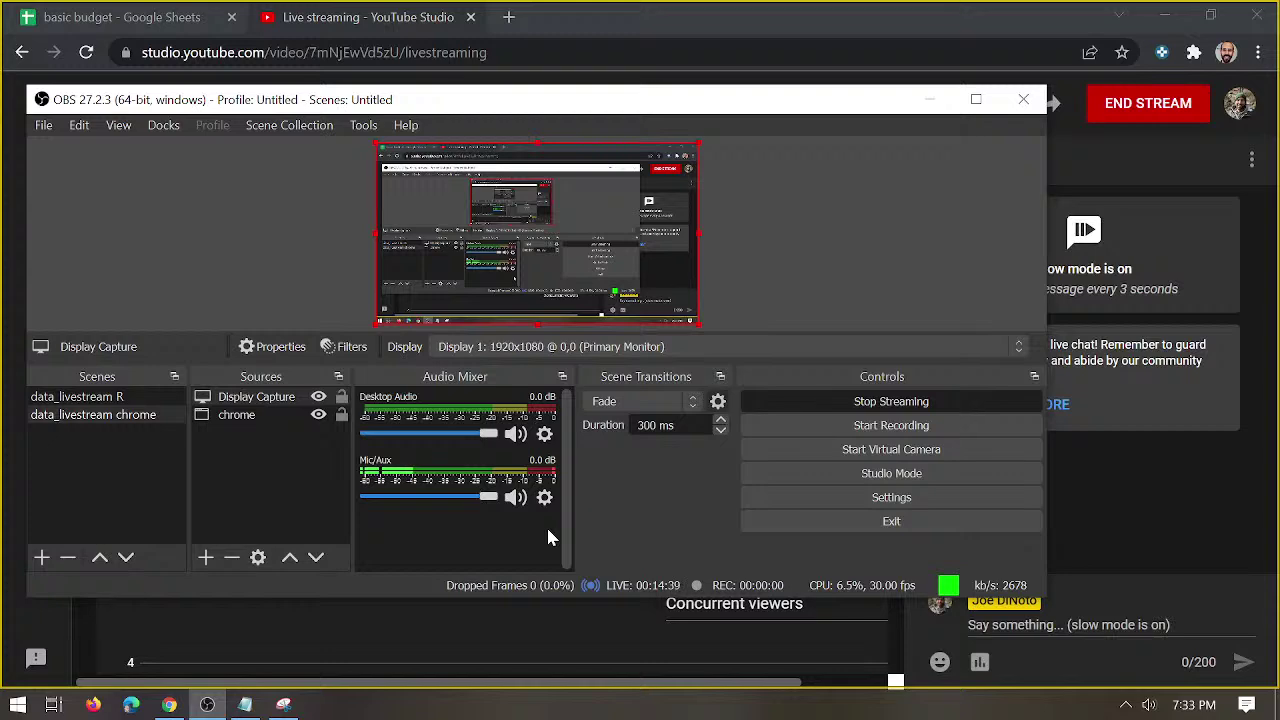
pyautogui.click(930, 99)
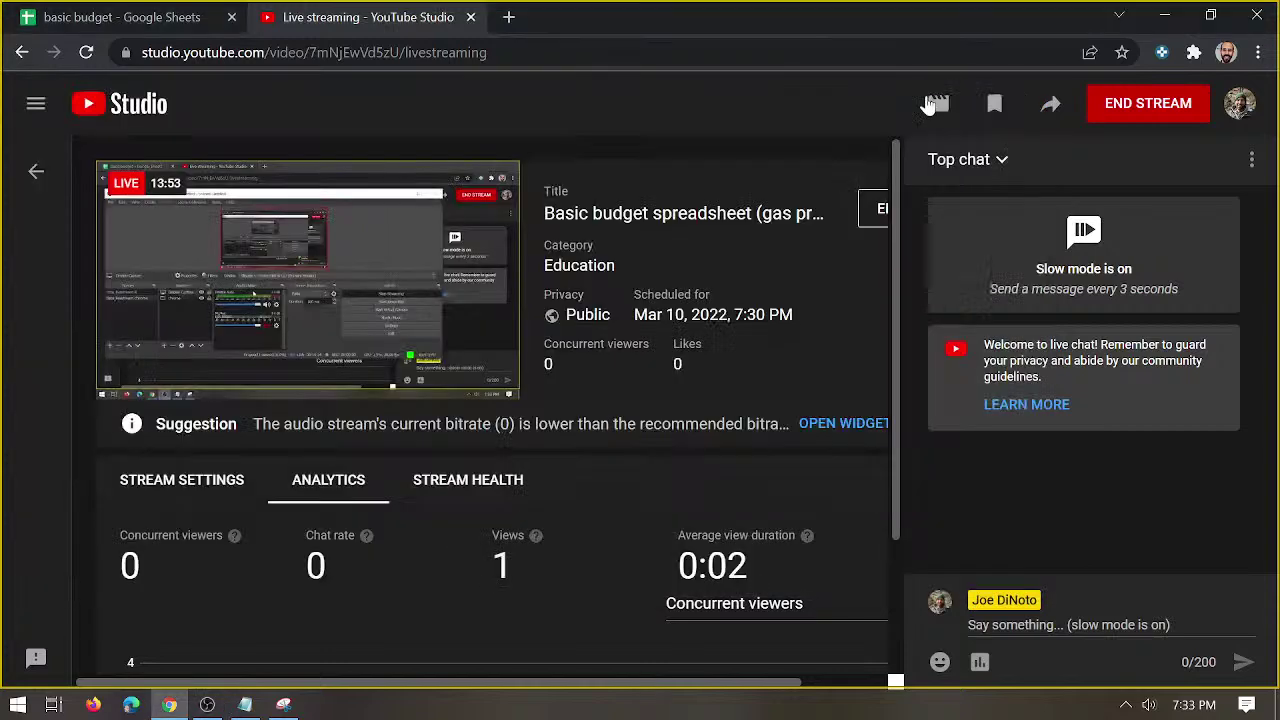
# Show the basic budget spreadsheet and pin the YouTube Studio live streaming tab.
pyautogui.click(110, 20)
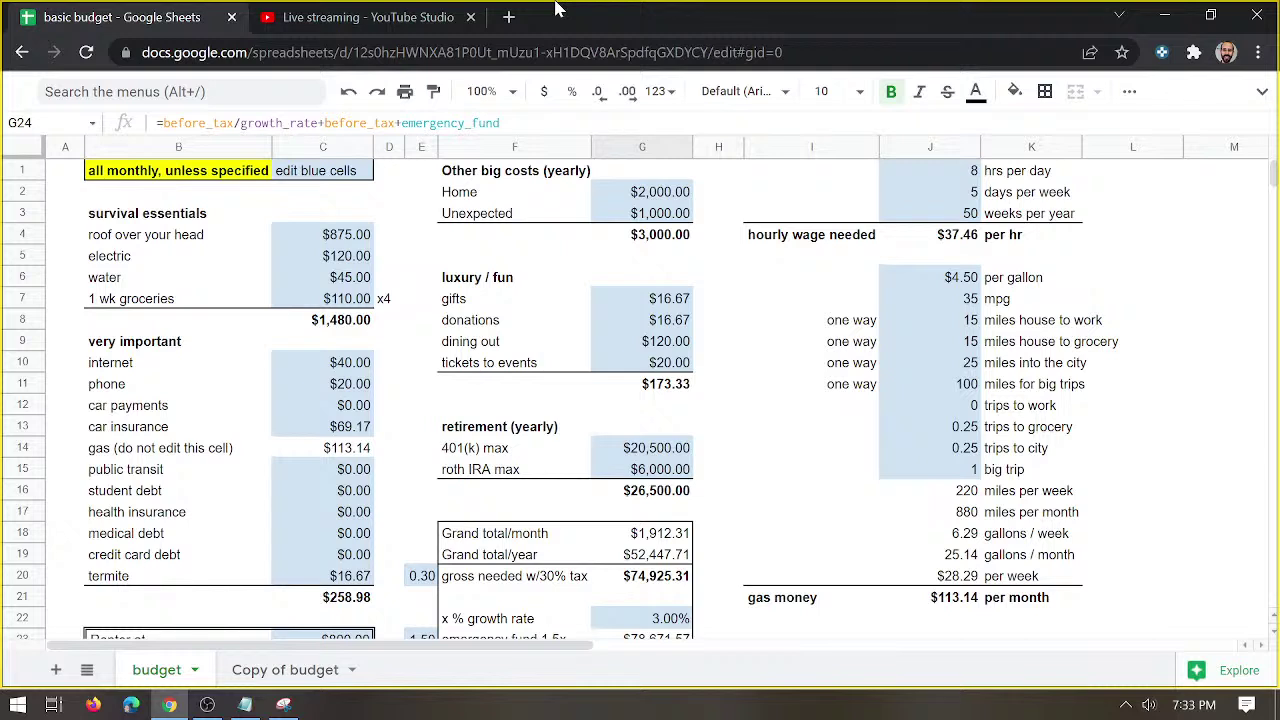
pyautogui.rightClick(428, 25)
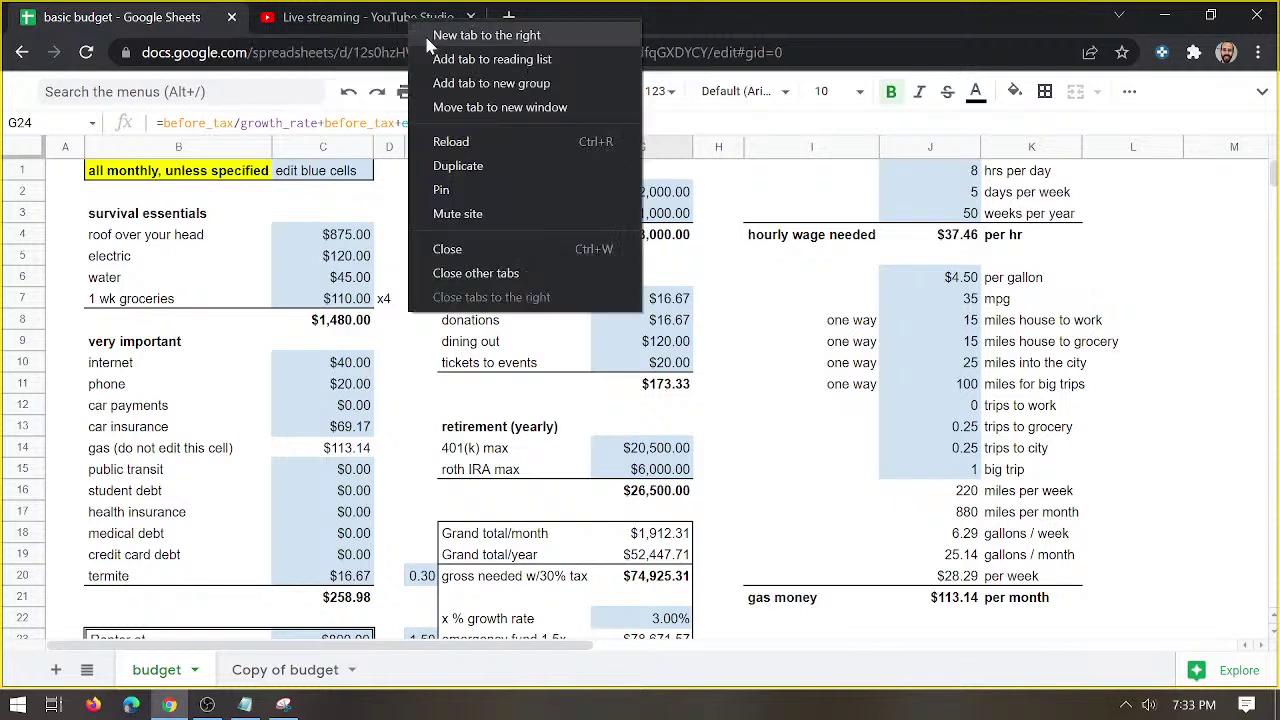
pyautogui.click(485, 190)
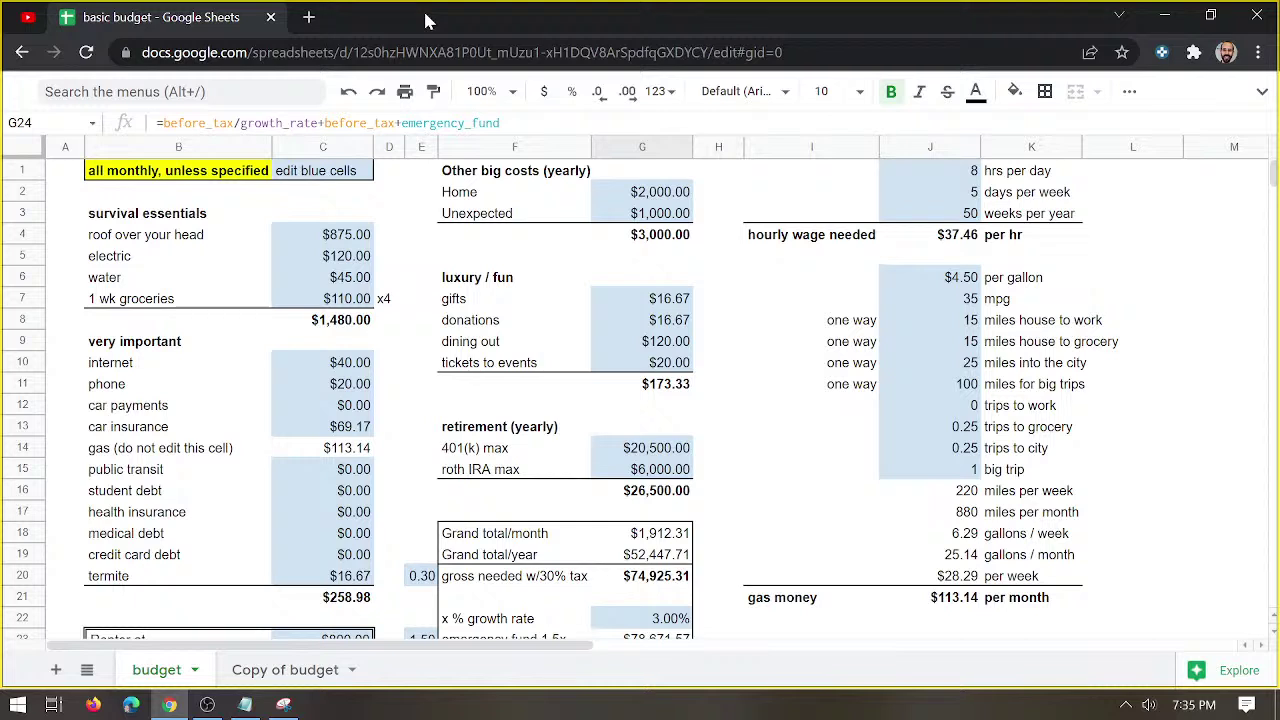
# Highlight the notes in B1 and C1 of the budget sheet, and select the survival essentials block B3:D8.
pyautogui.click(168, 172)
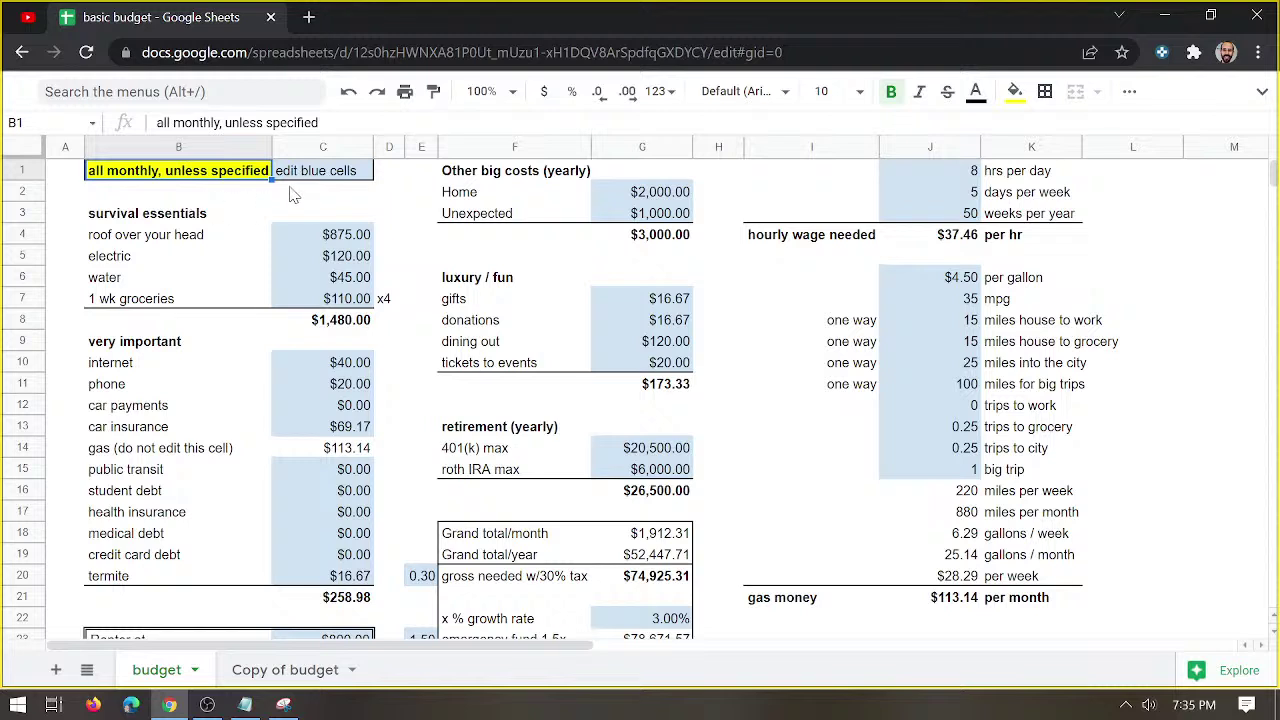
pyautogui.click(335, 178)
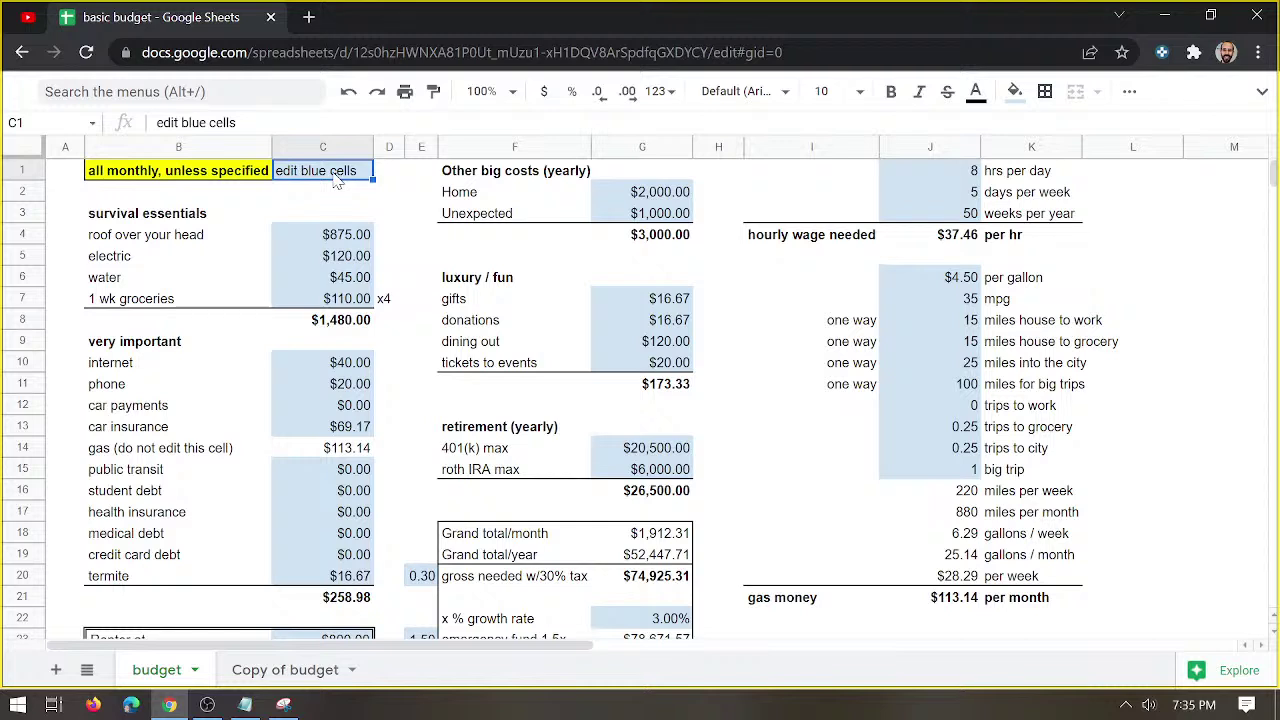
pyautogui.click(130, 218)
pyautogui.moveTo(268, 248); pyautogui.dragTo(385, 330)
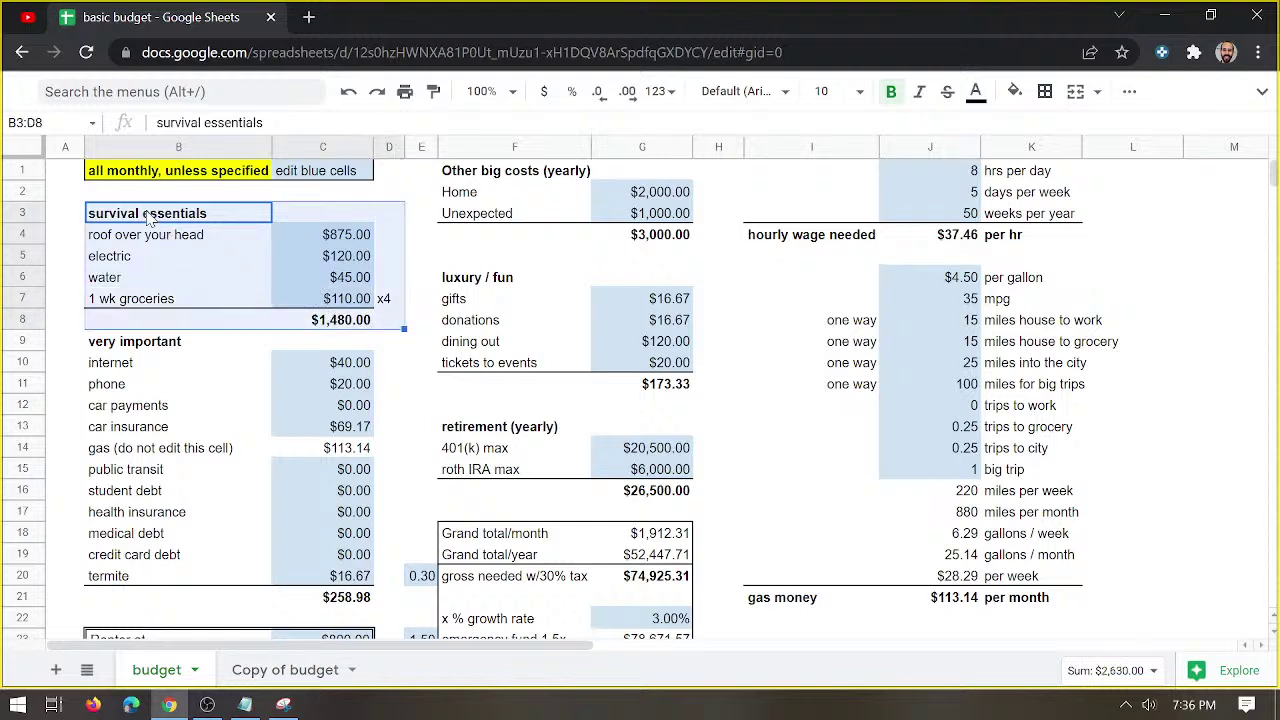
# Go through the survival essentials labels one by one, from roof over your head to 1 wk groceries.
pyautogui.click(128, 304)
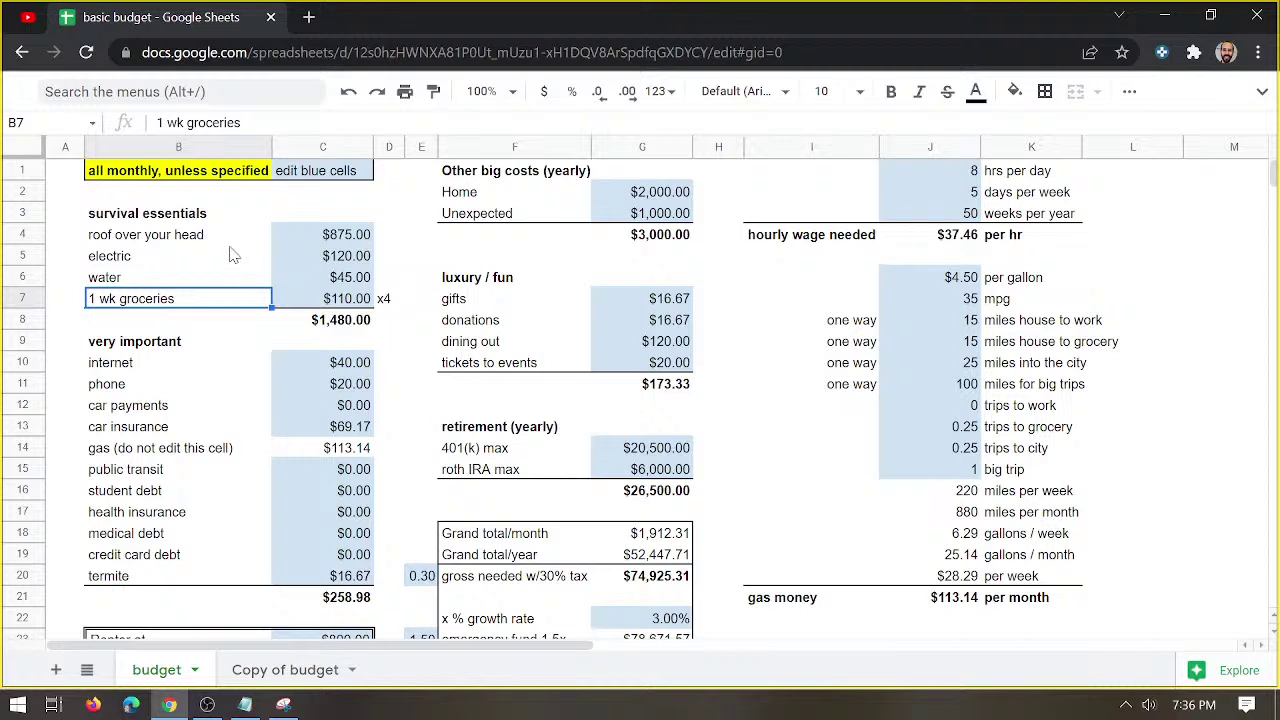
pyautogui.click(190, 219)
pyautogui.click(178, 240)
pyautogui.click(166, 260)
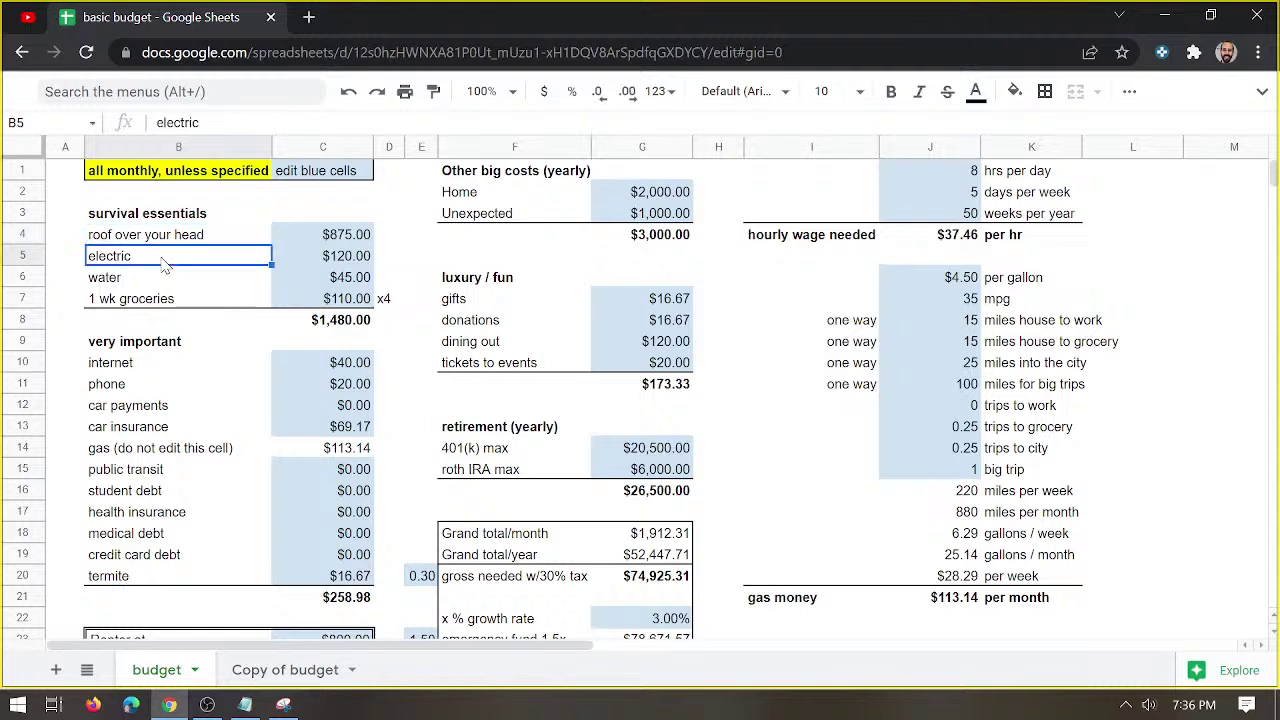
pyautogui.click(170, 282)
pyautogui.click(176, 303)
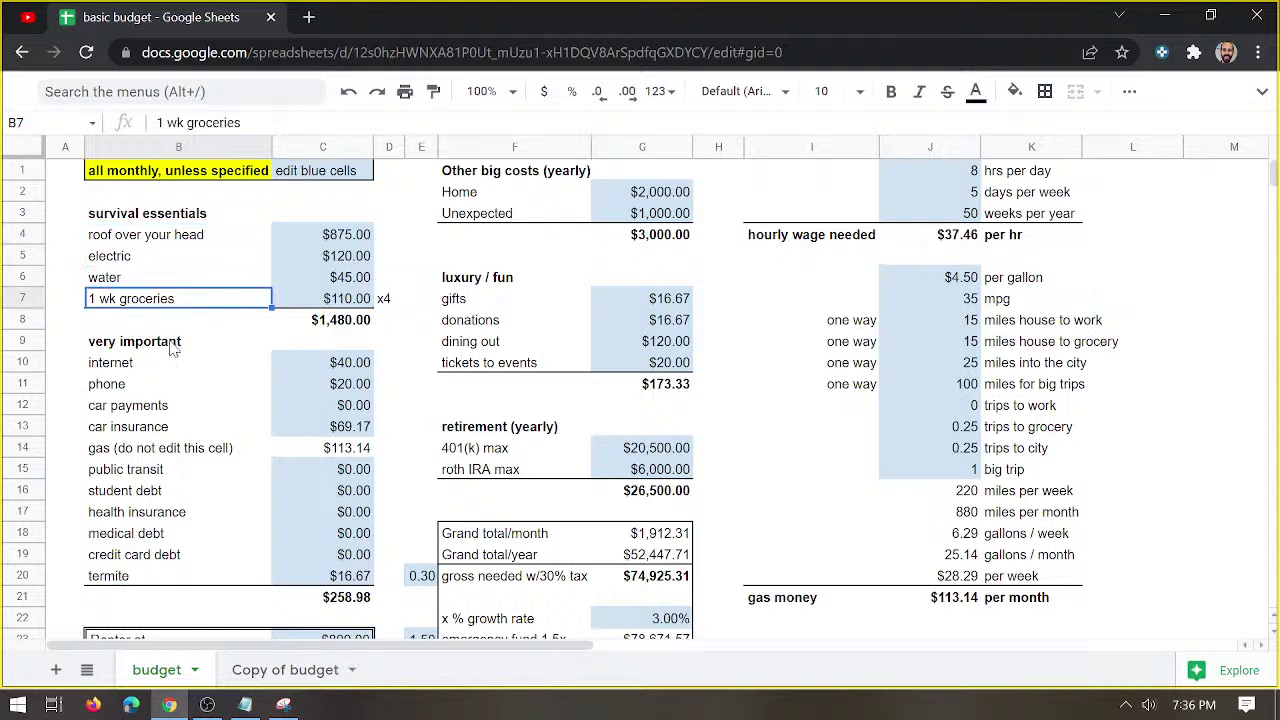
# Go through the very important section from its heading down to the gas row and its amount.
pyautogui.click(173, 344)
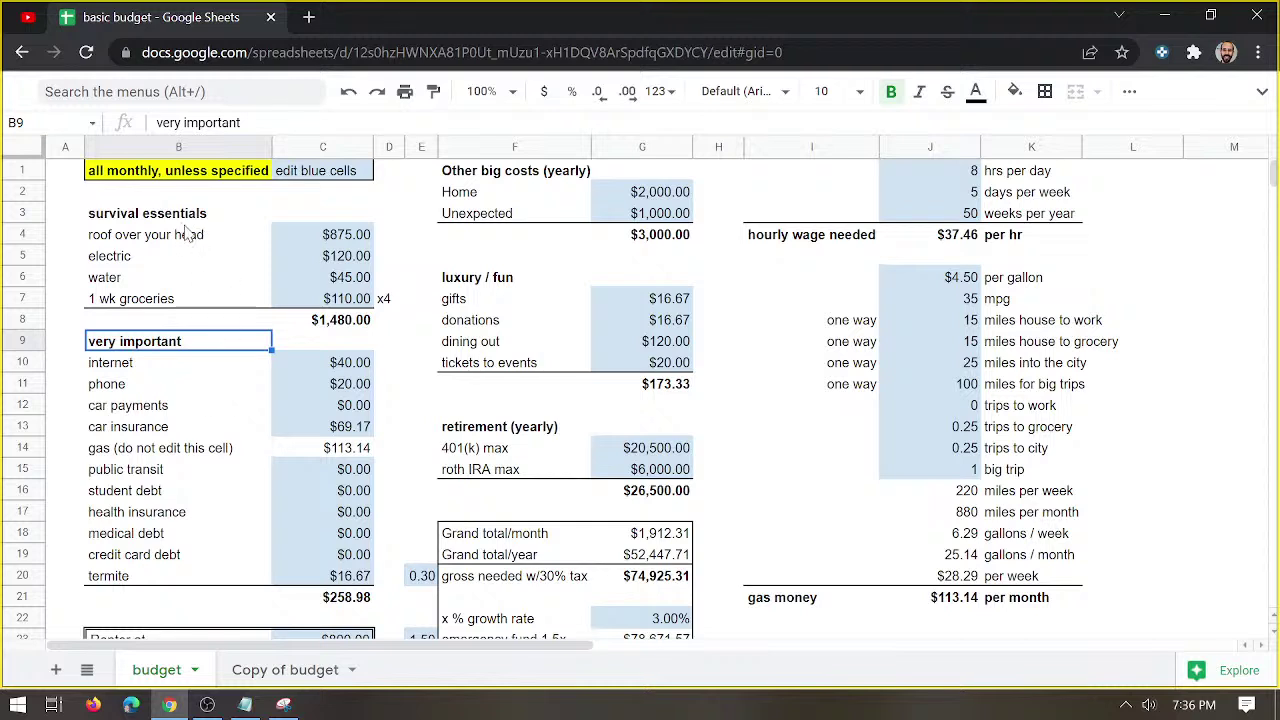
pyautogui.press('Down')
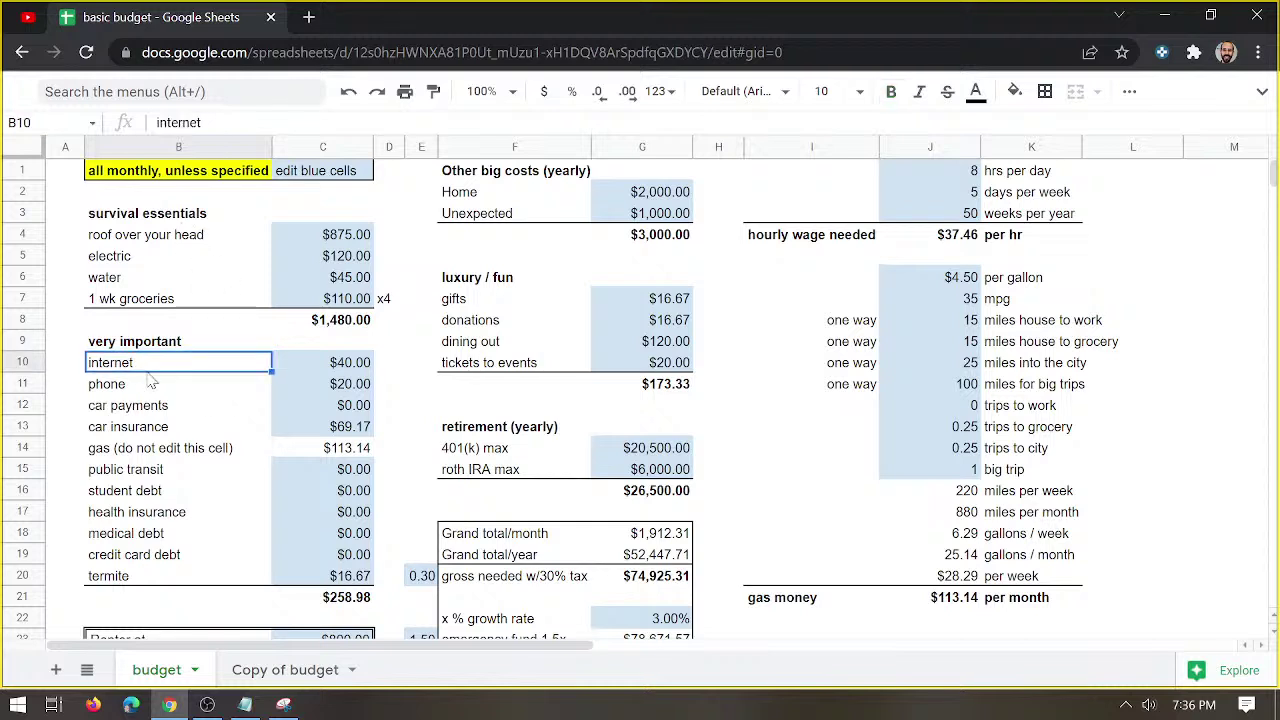
pyautogui.press('Down')
pyautogui.press('Down')
pyautogui.press('Down')
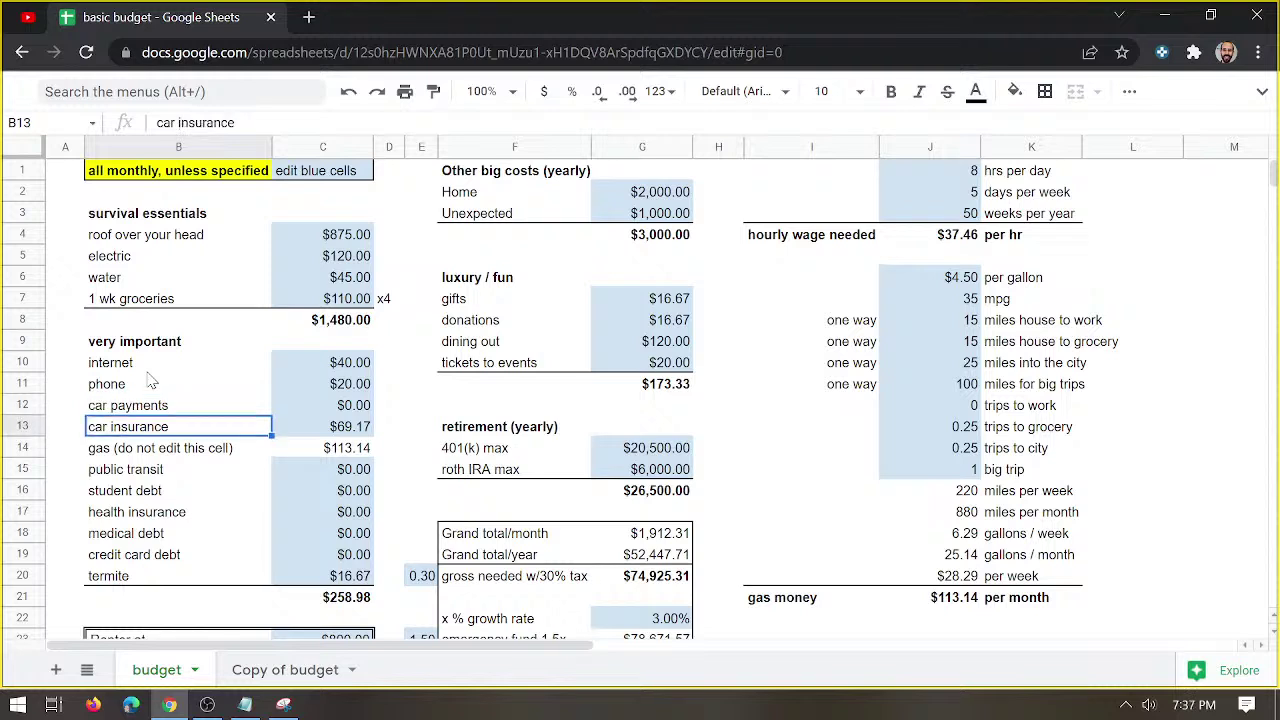
pyautogui.press('Down')
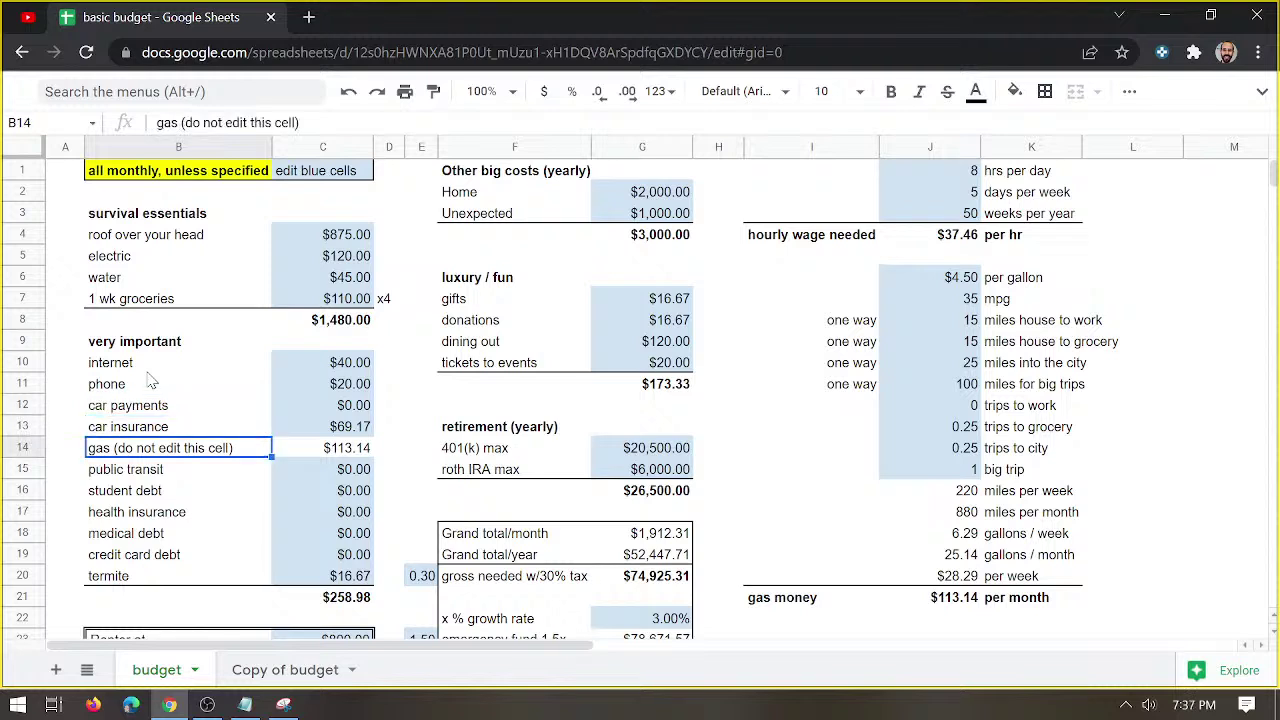
pyautogui.press('Right')
pyautogui.press('Left')
# Go through the very important rows from public transit to termite, and inspect the gas amount's formula in C14.
pyautogui.click(135, 476)
pyautogui.press('Down')
pyautogui.press('Down')
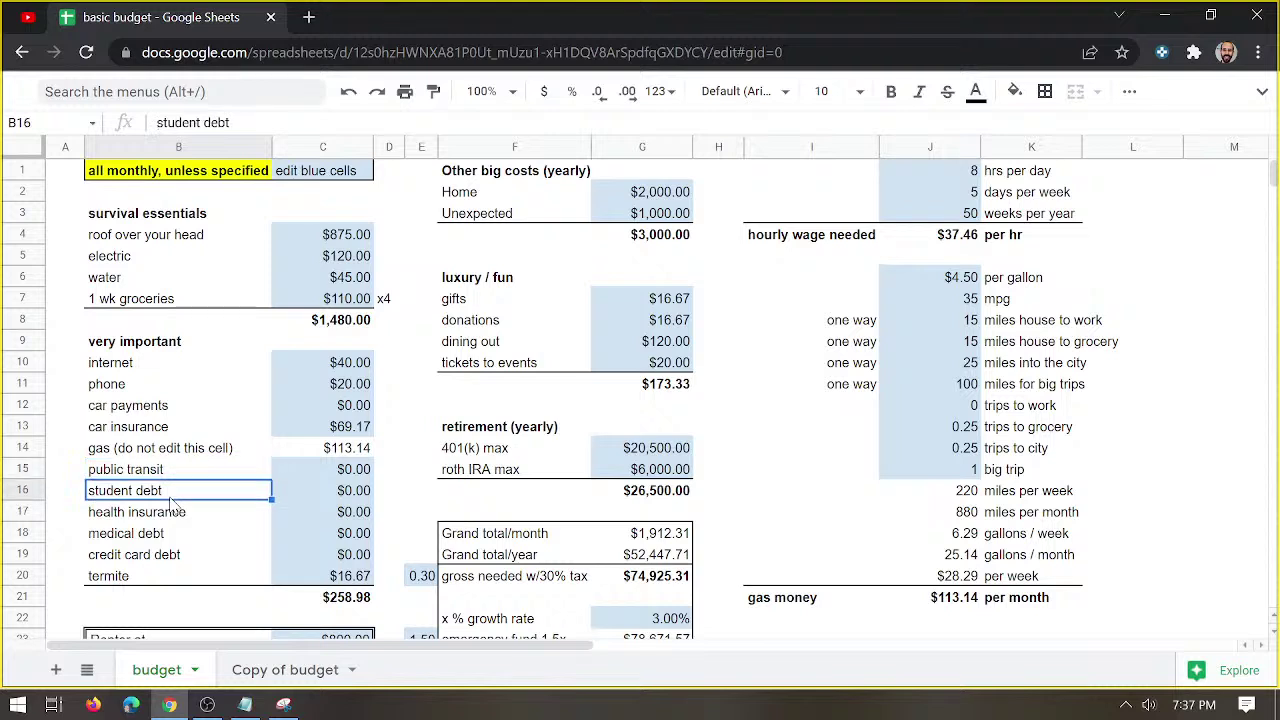
pyautogui.press('Down')
pyautogui.press('Down')
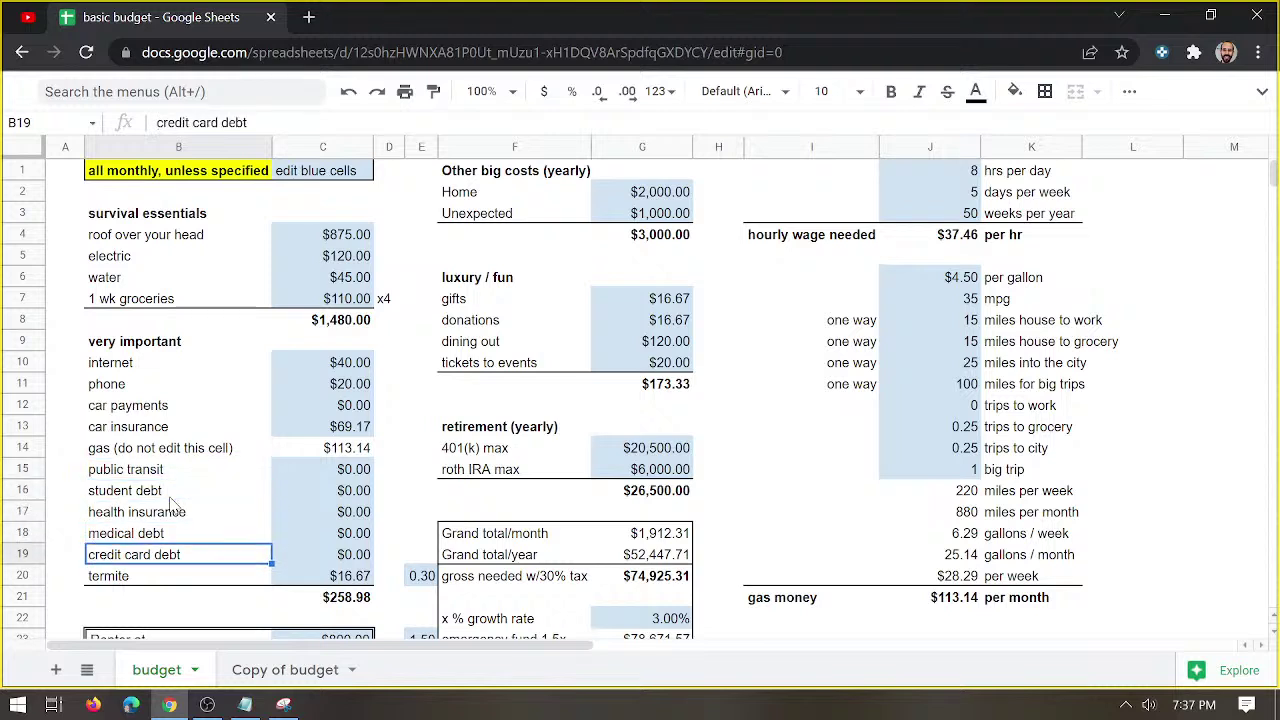
pyautogui.press('Down')
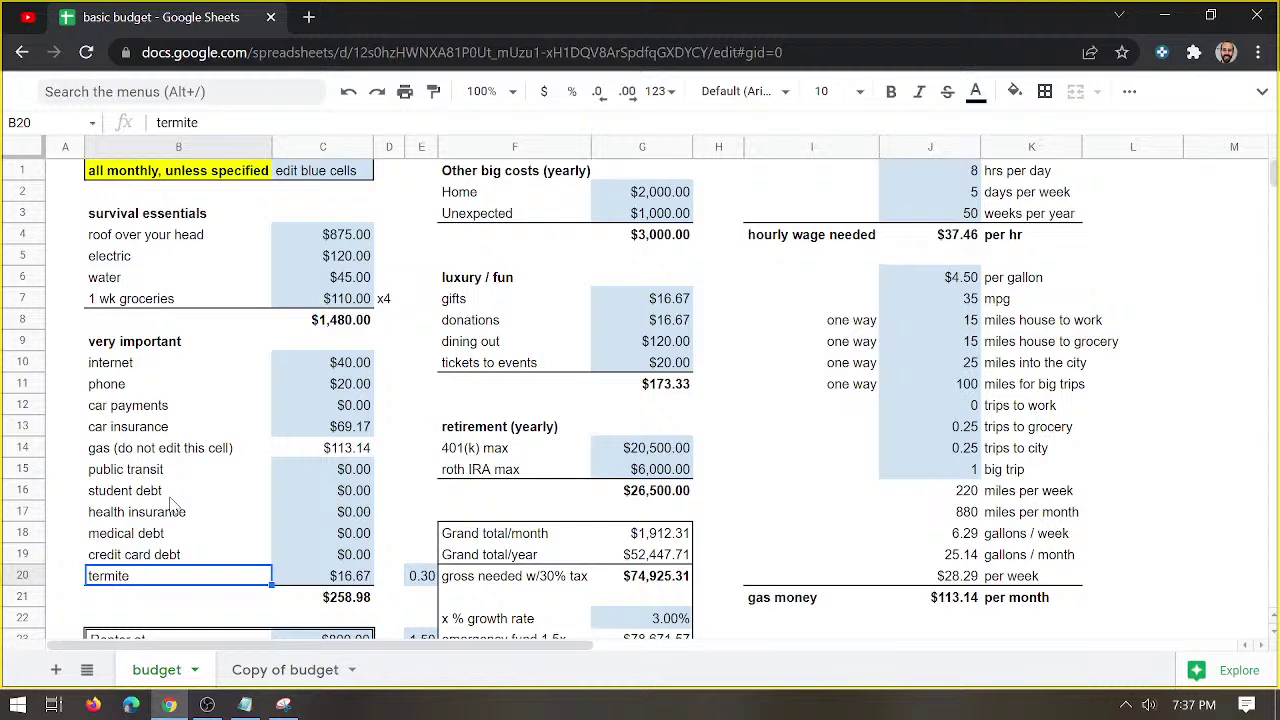
pyautogui.click(351, 452)
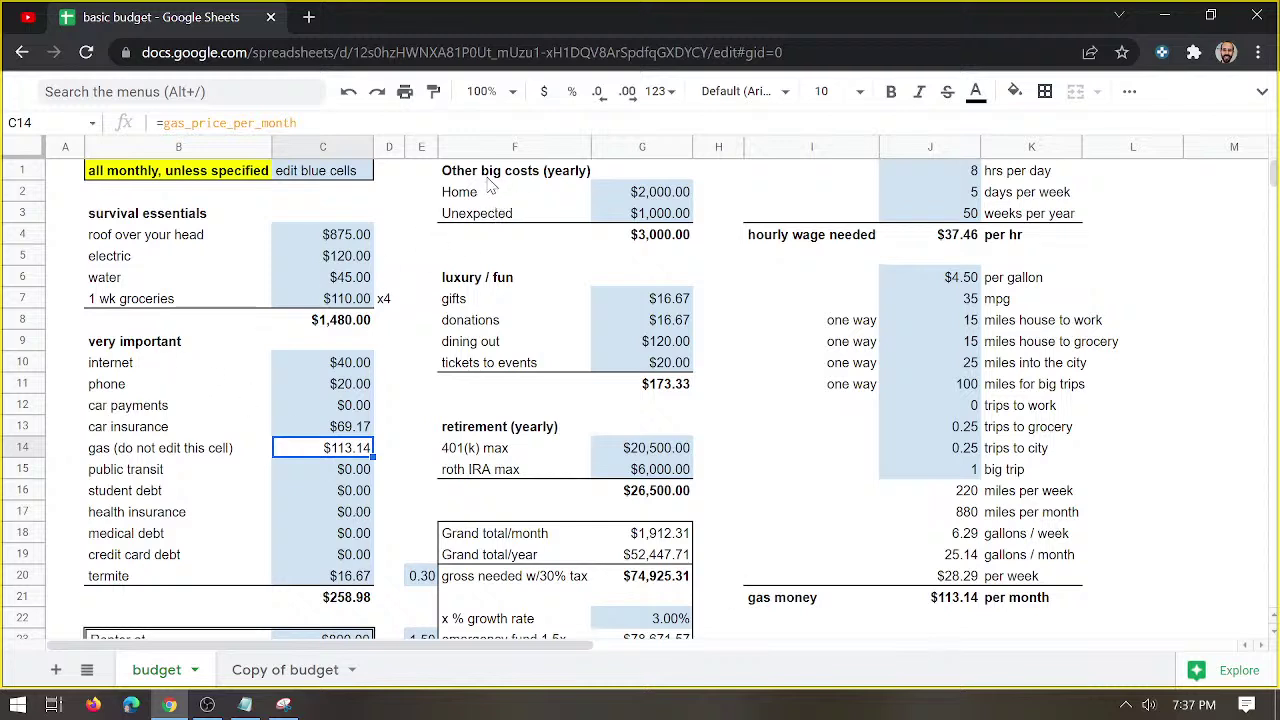
# Highlight the Other big costs (yearly) block F1:G4, and inspect its total, its Home and Unexpected labels and the Home amount.
pyautogui.moveTo(487, 177); pyautogui.dragTo(667, 245)
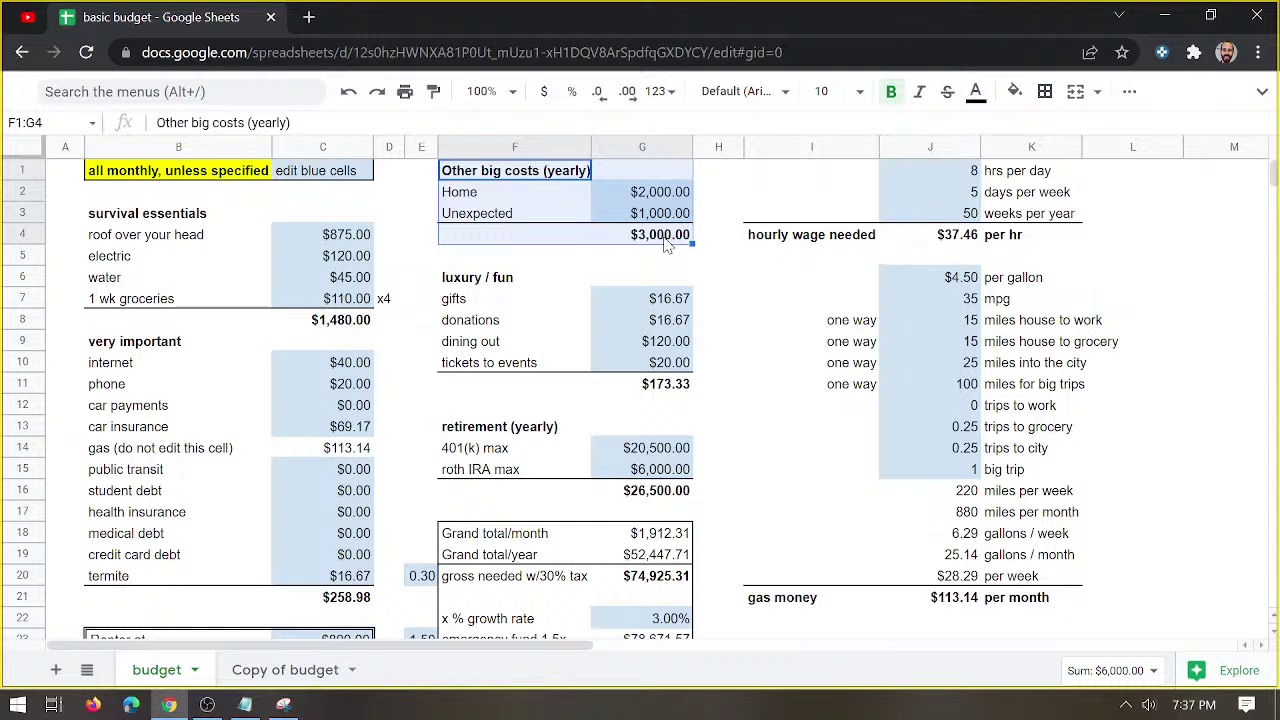
pyautogui.click(667, 245)
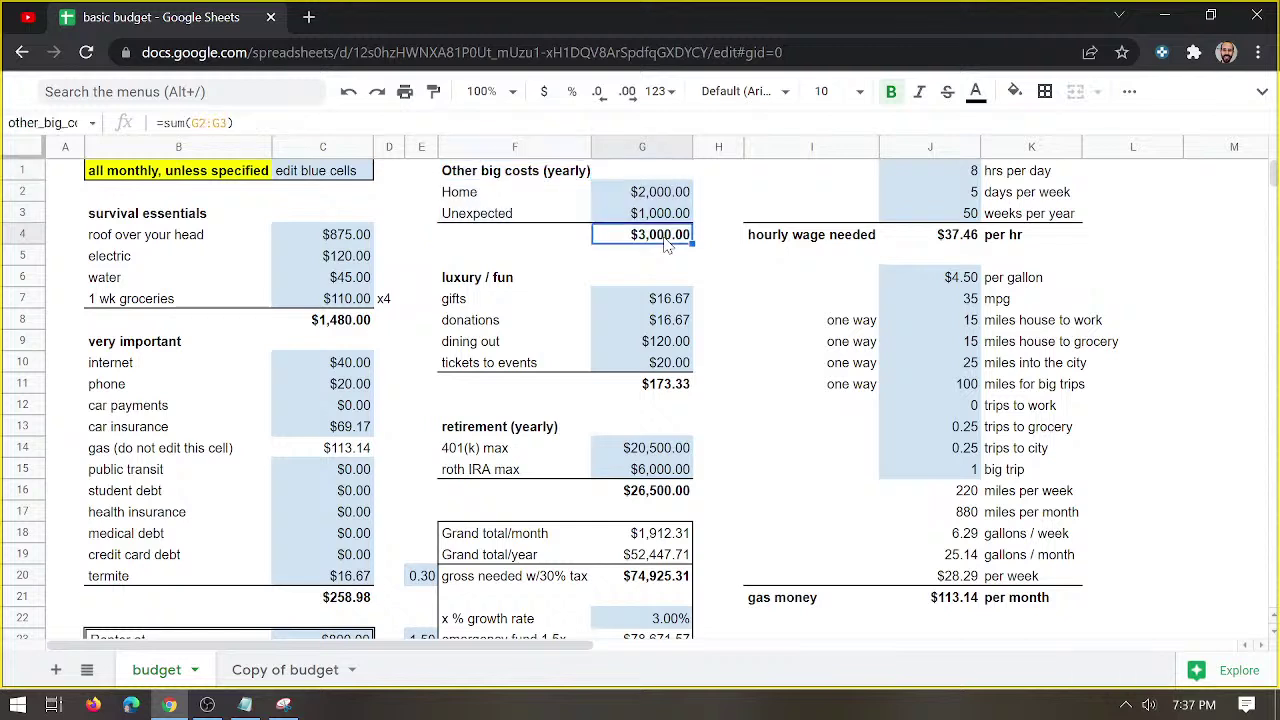
pyautogui.moveTo(555, 194); pyautogui.dragTo(553, 220)
pyautogui.click(553, 220)
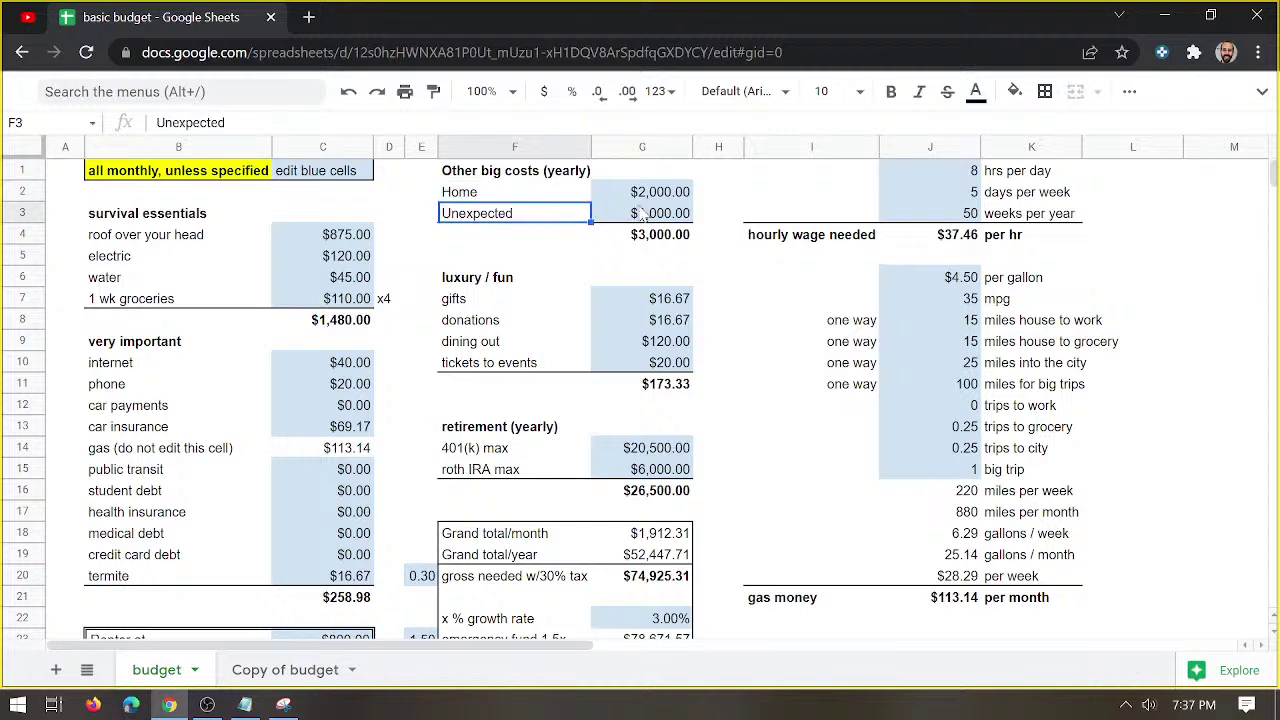
pyautogui.click(665, 192)
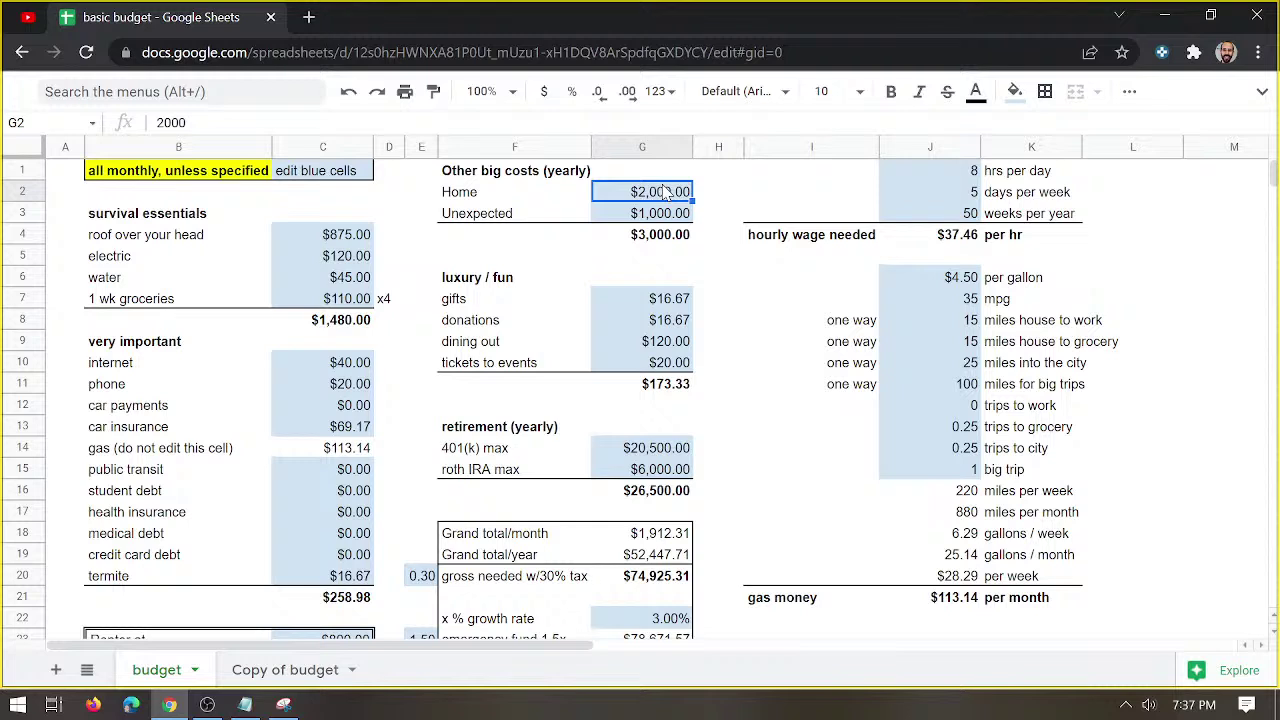
# Examine the 1 wk groceries amount and its x4 multiplier, and select the luxury / fun heading in F6.
pyautogui.click(463, 280)
pyautogui.click(383, 303)
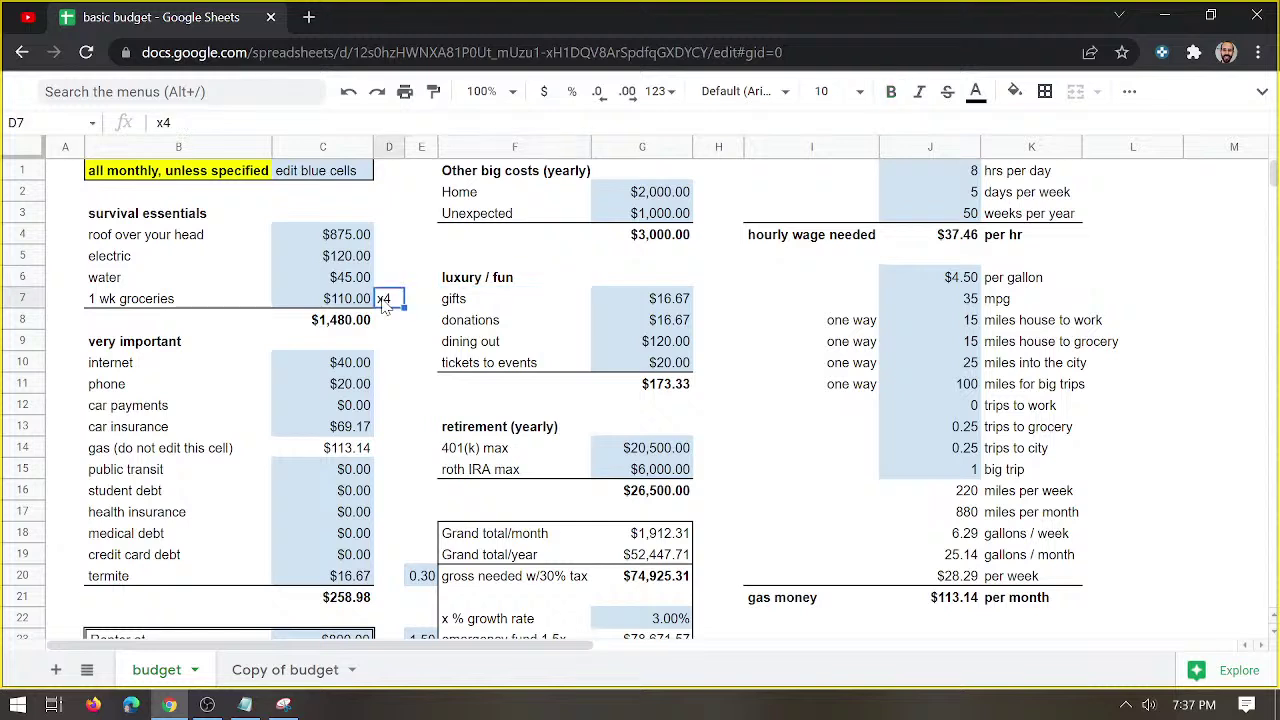
pyautogui.click(142, 298)
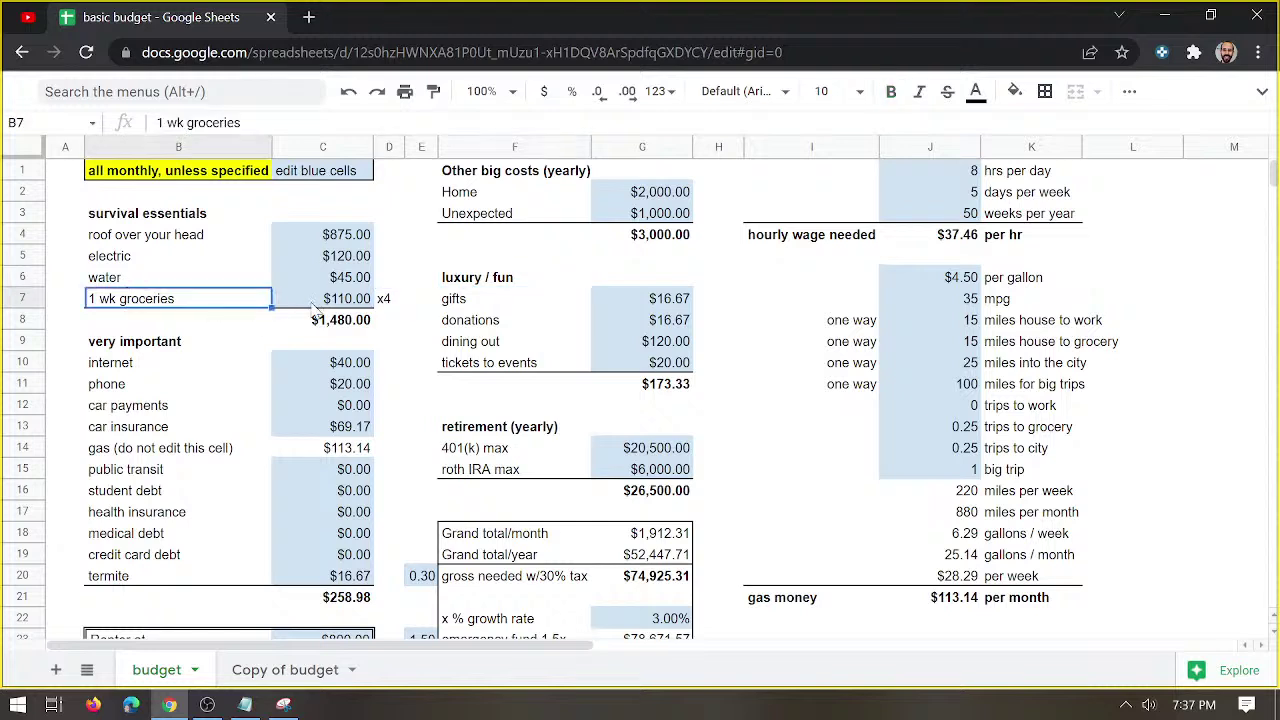
pyautogui.click(349, 306)
pyautogui.click(385, 304)
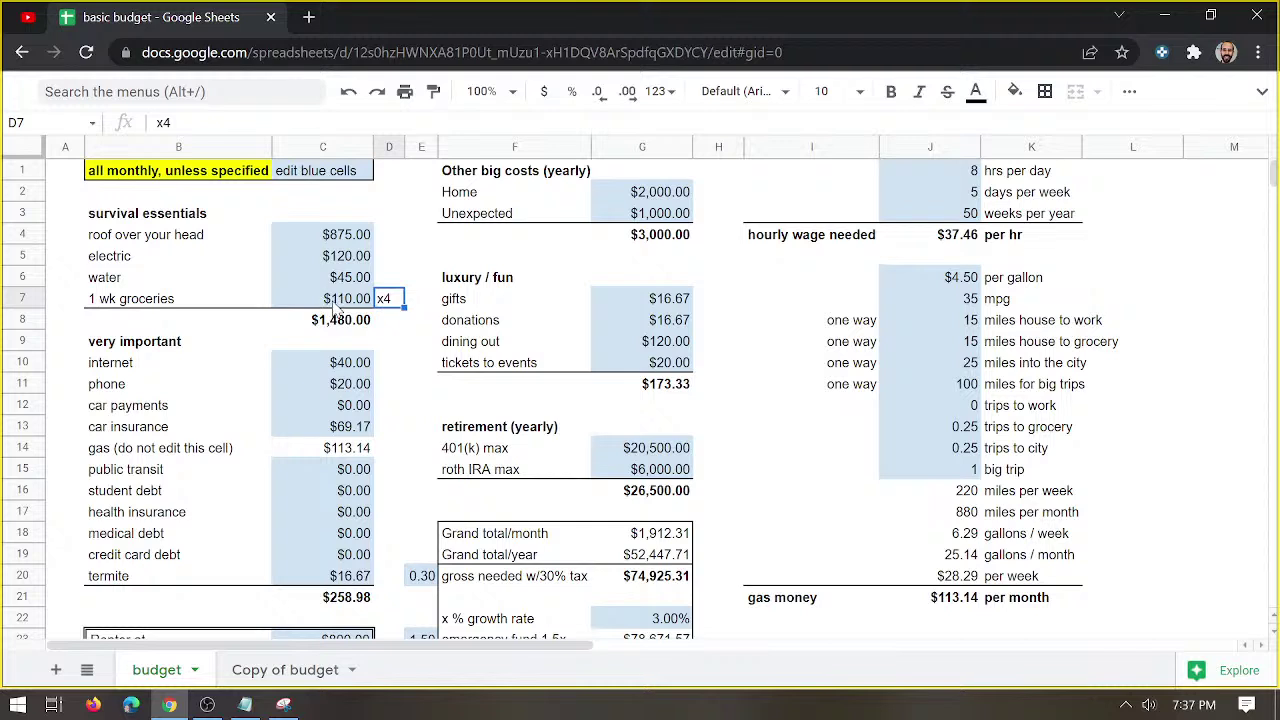
pyautogui.click(338, 305)
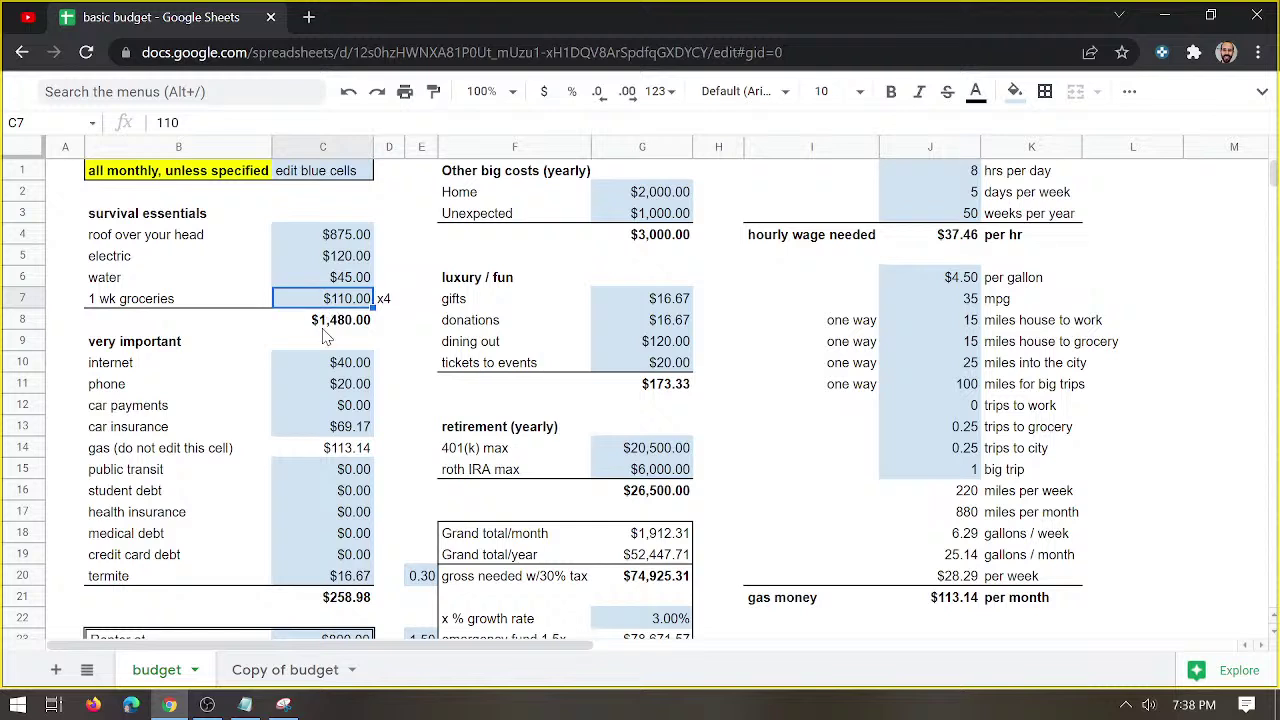
pyautogui.click(506, 284)
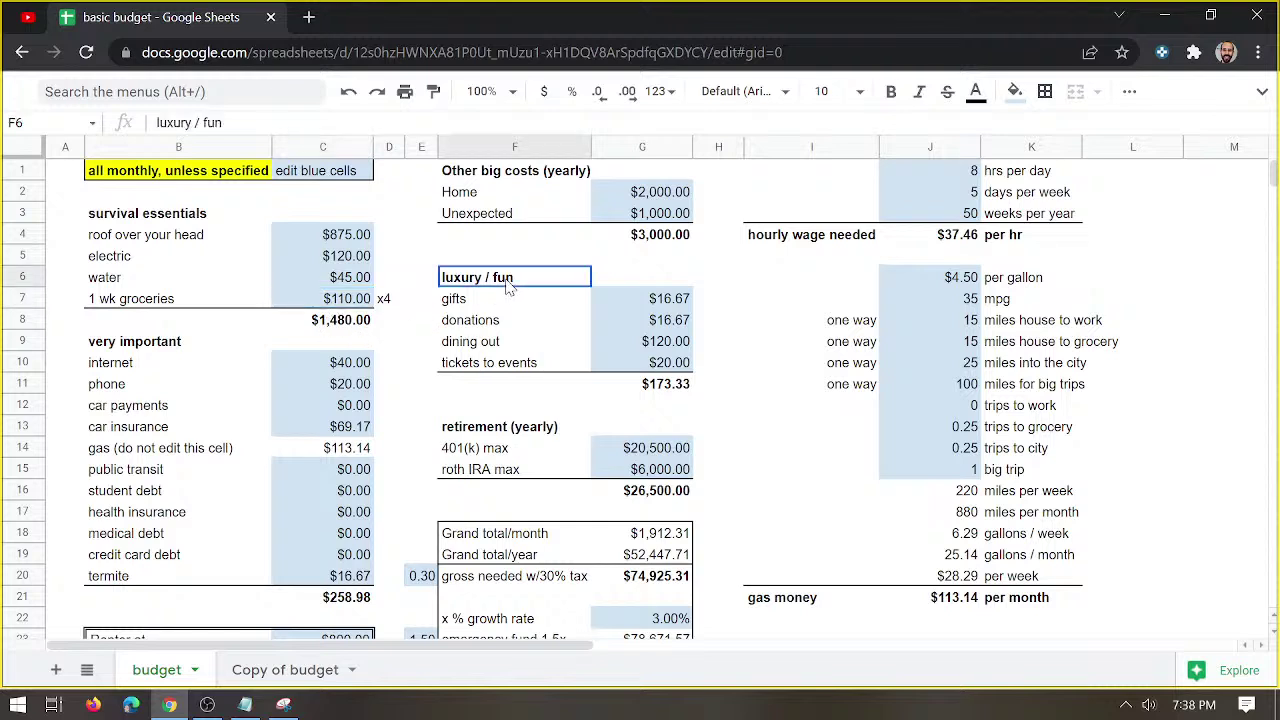
# Go through the luxury / fun rows from gifts to tickets to events and back up to gifts.
pyautogui.click(500, 303)
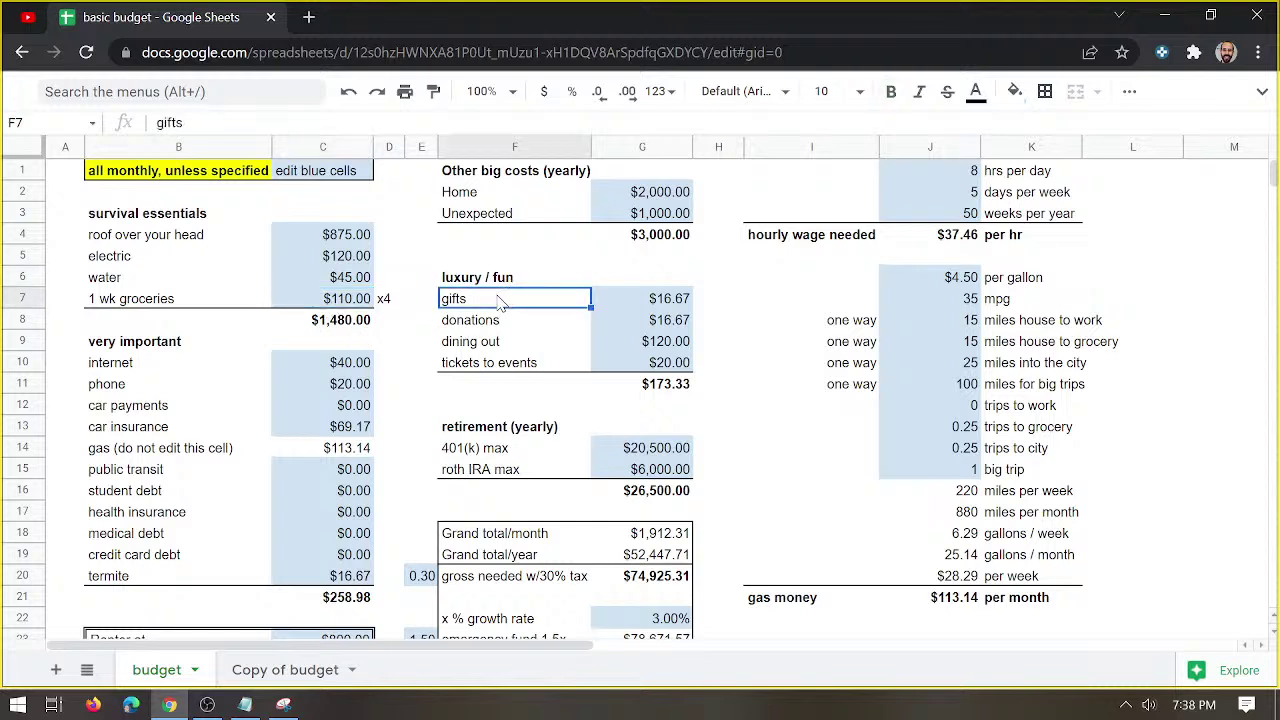
pyautogui.press('Down')
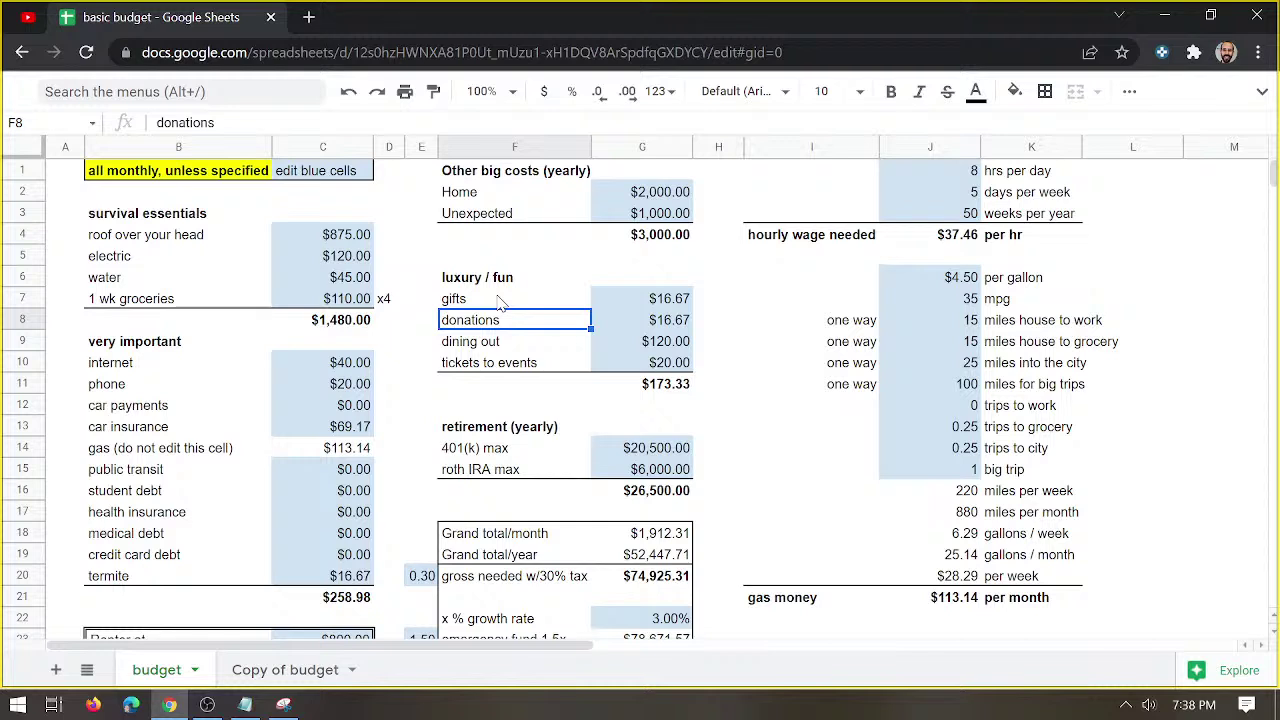
pyautogui.press('Down')
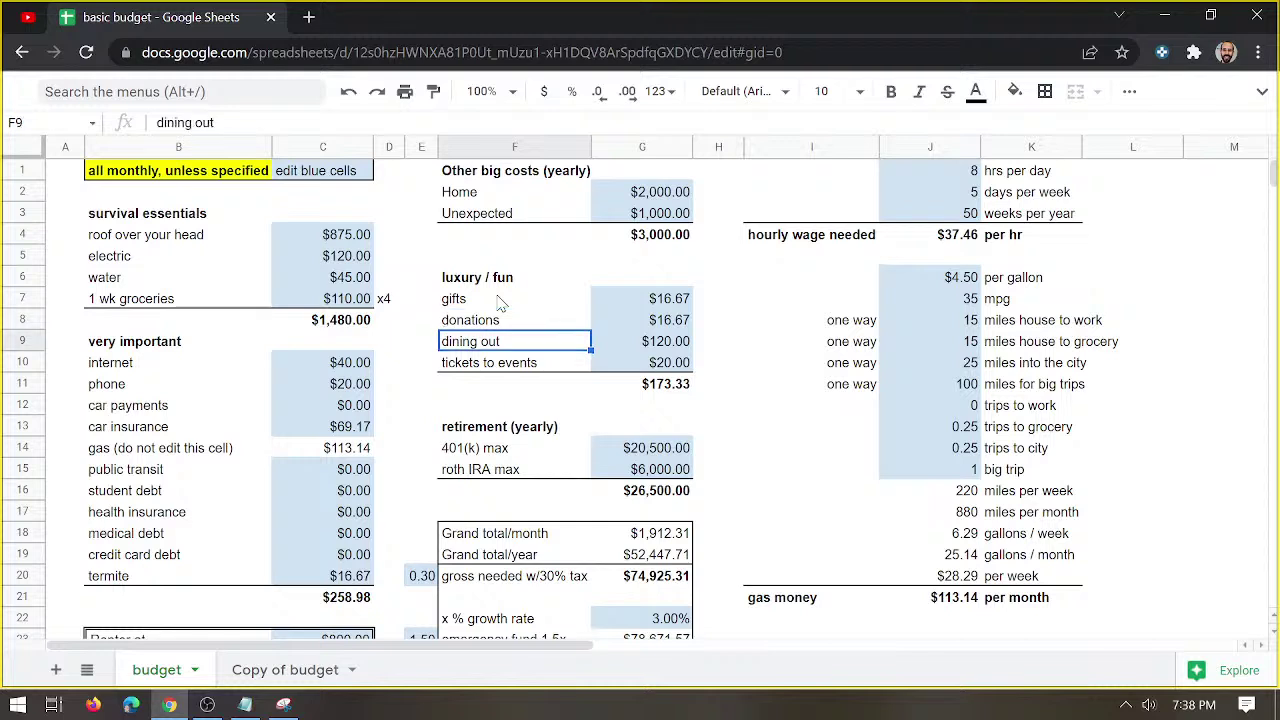
pyautogui.press('Down')
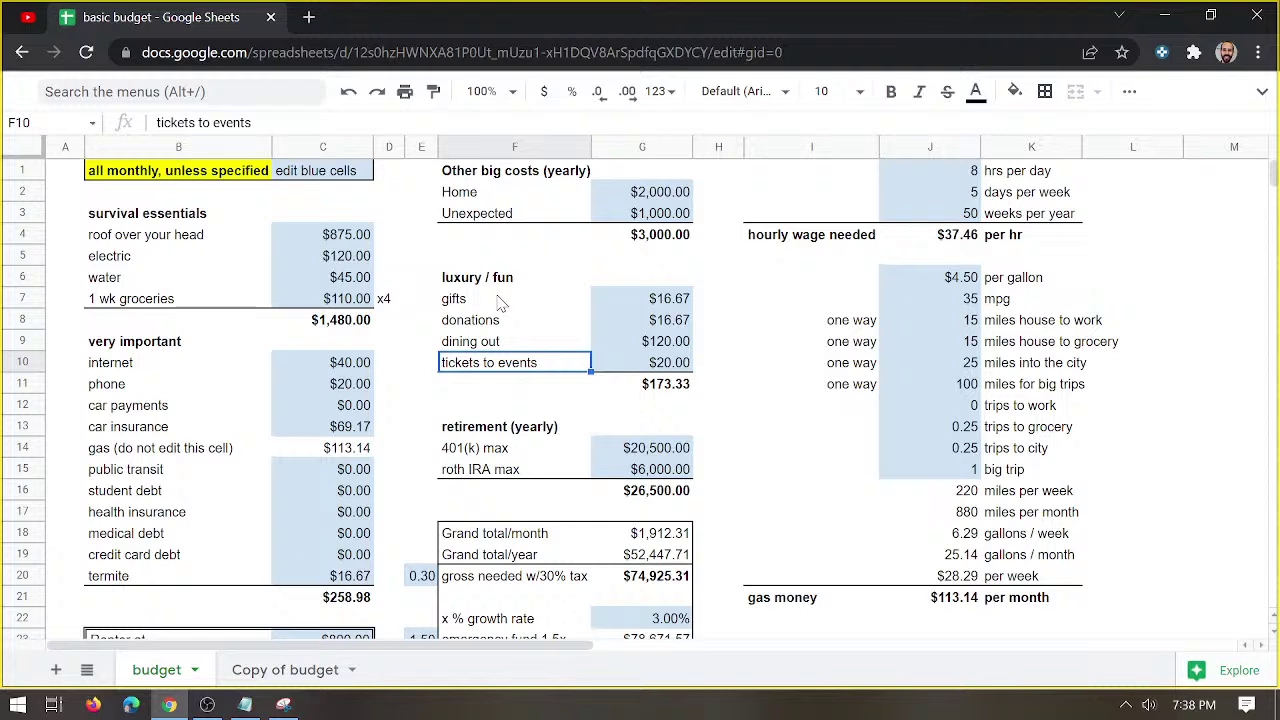
pyautogui.press('Up')
pyautogui.click(500, 303)
pyautogui.press('Down')
pyautogui.press('Down')
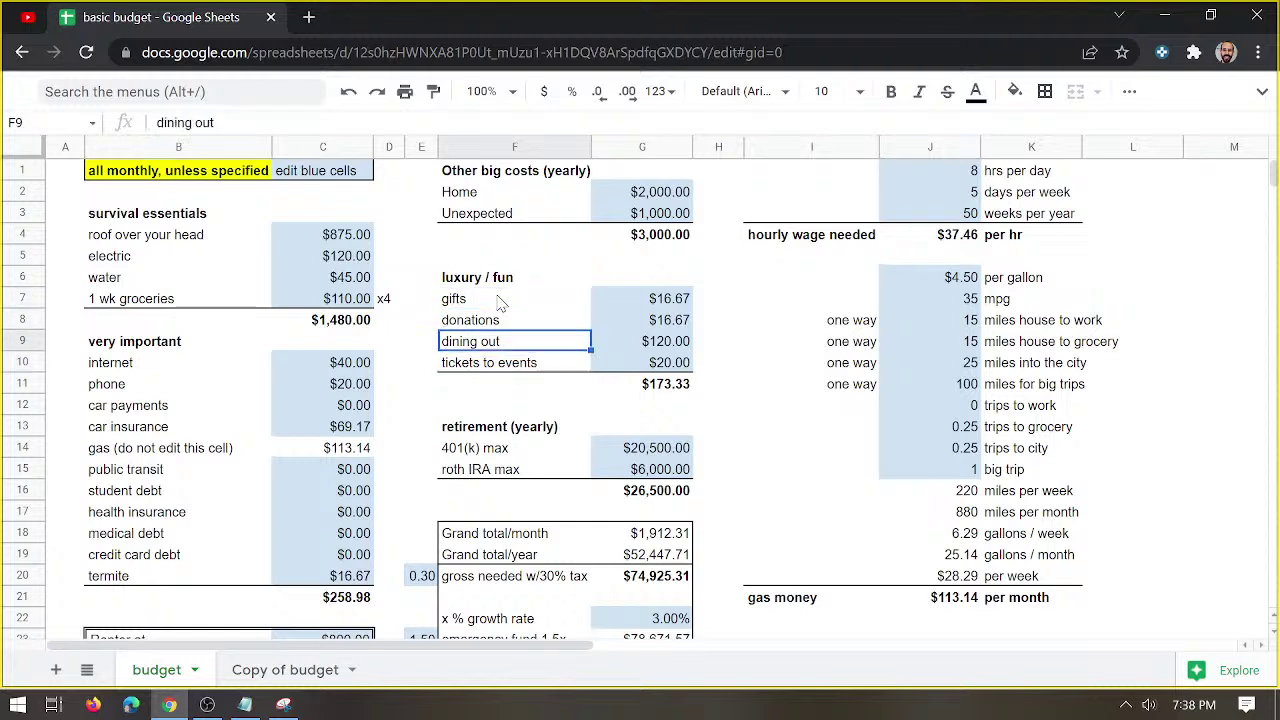
pyautogui.press('Down')
pyautogui.press('Up')
pyautogui.press('Up')
pyautogui.press('Up')
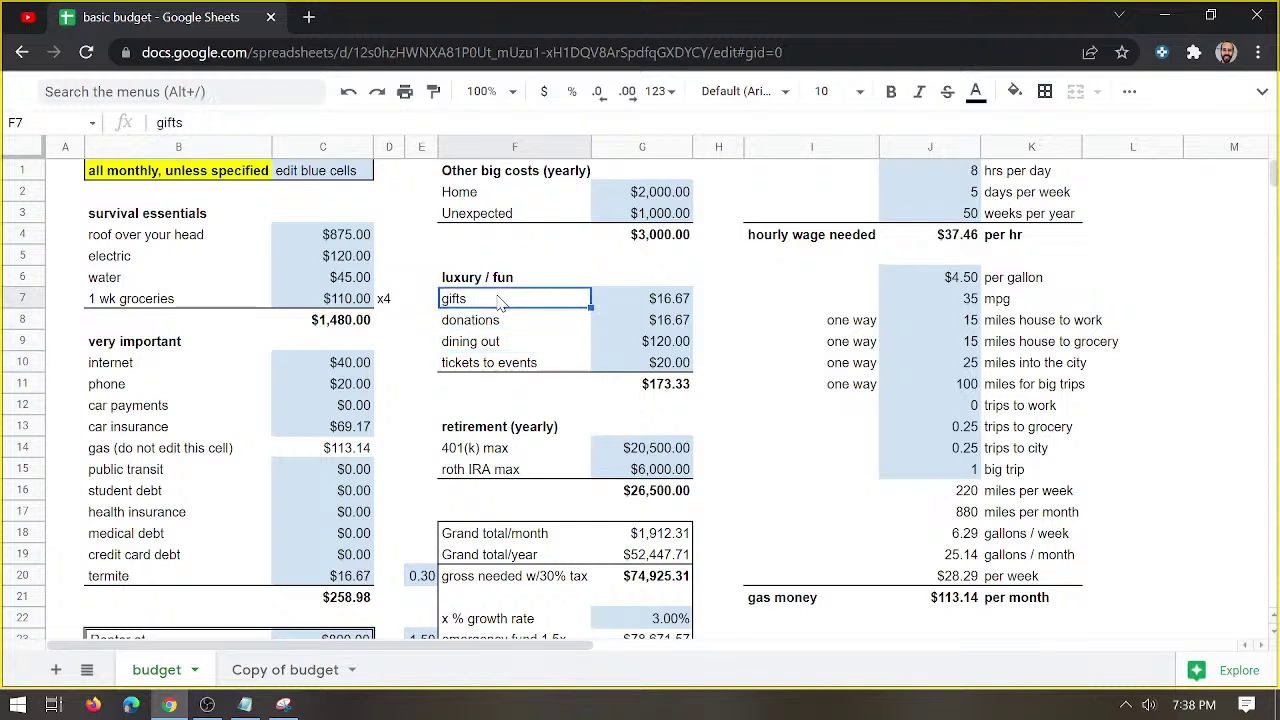
# Continue from the gifts row past the luxury / fun items to the retirement (yearly) heading in F13.
pyautogui.press('Down')
pyautogui.press('Down')
pyautogui.press('Down')
pyautogui.press('Down')
pyautogui.press('Down')
pyautogui.press('Down')
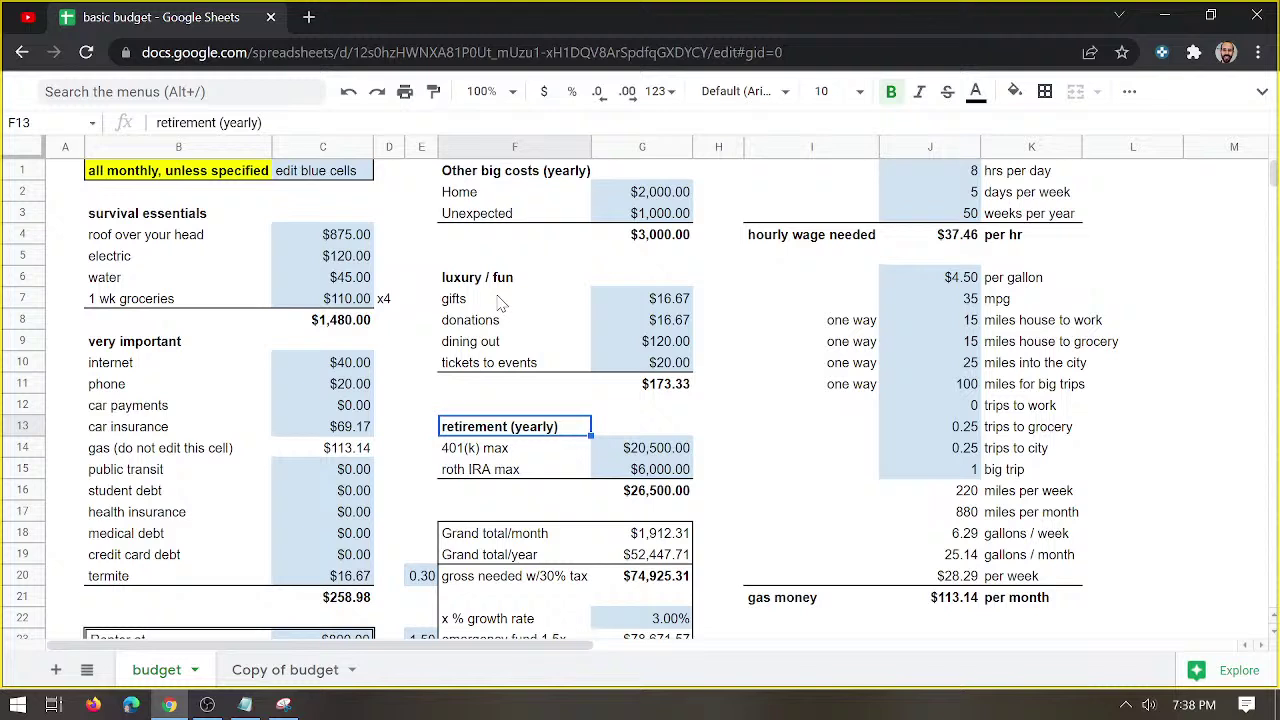
# Revisit the survival essentials, luxury / fun and Other big costs (yearly) sections, and return to the retirement (yearly) heading.
pyautogui.click(160, 213)
pyautogui.click(142, 328)
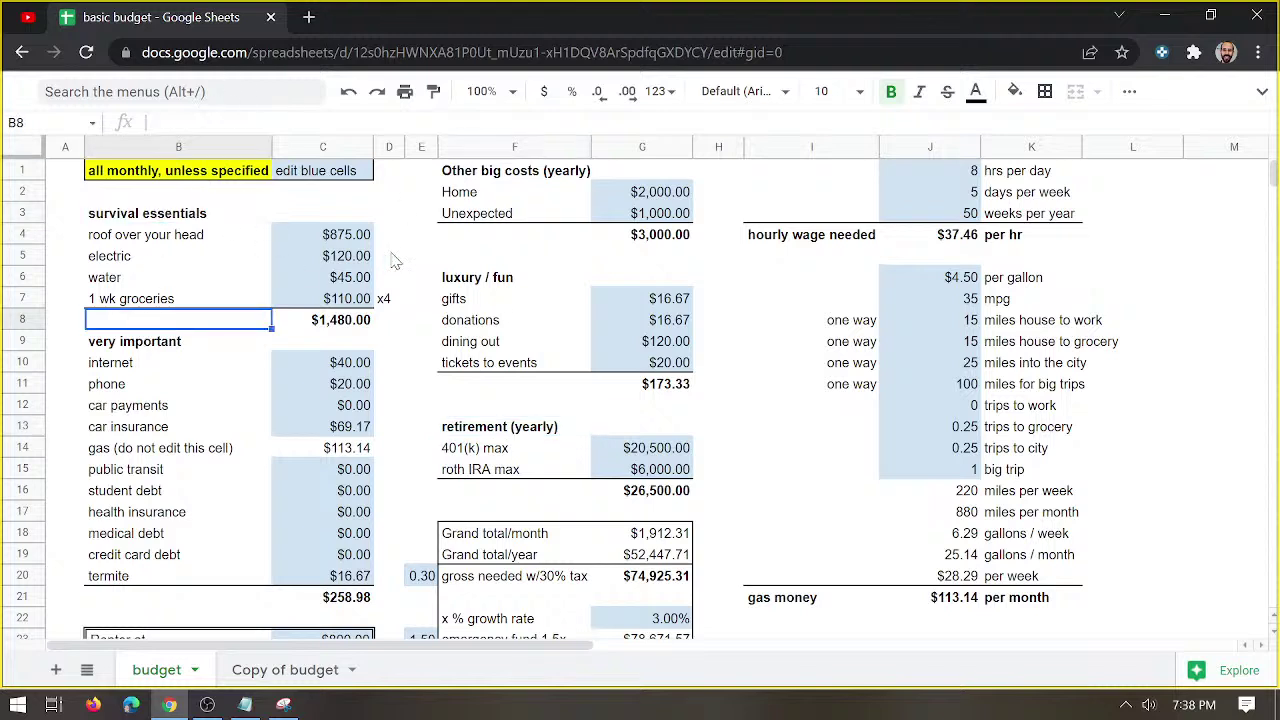
pyautogui.click(483, 298)
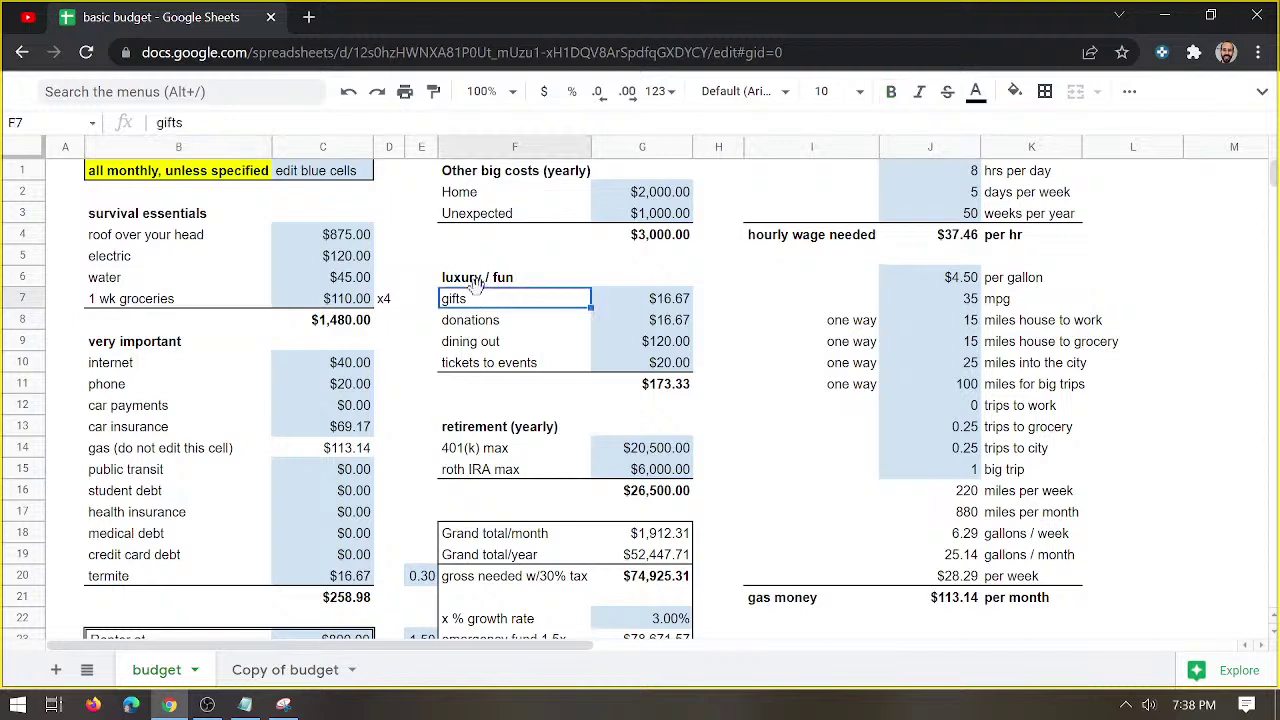
pyautogui.click(501, 172)
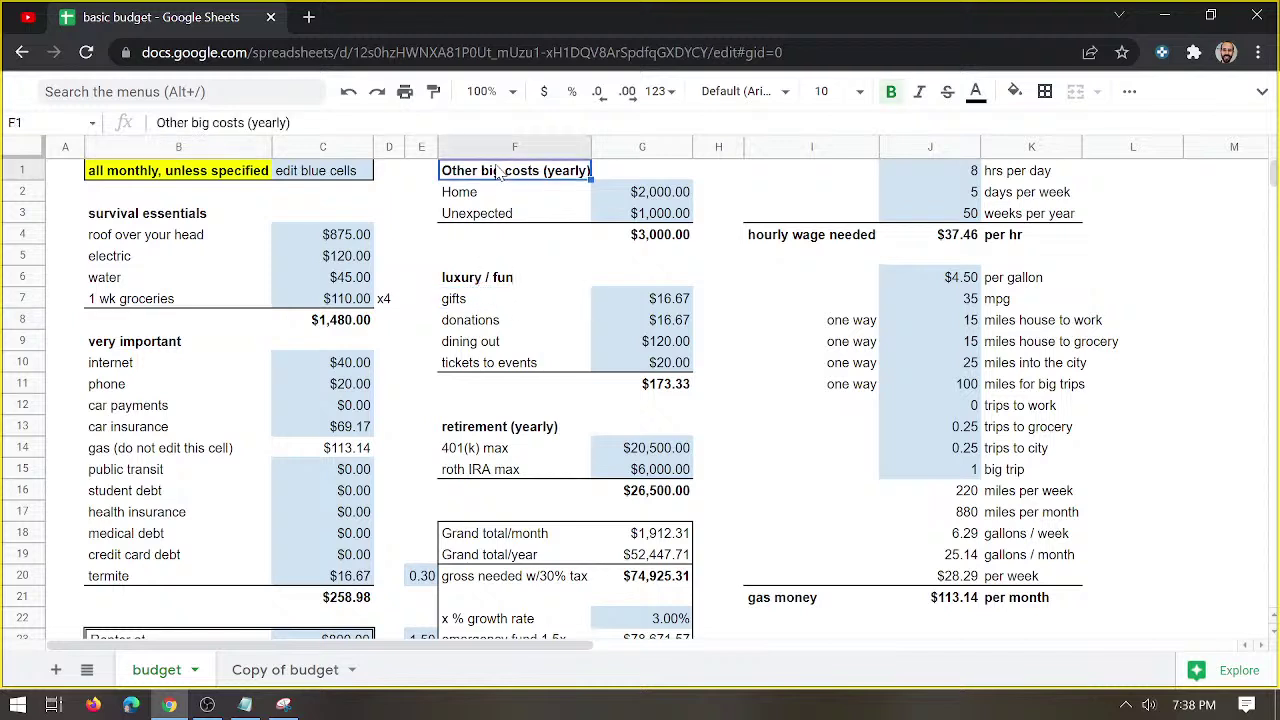
pyautogui.click(507, 430)
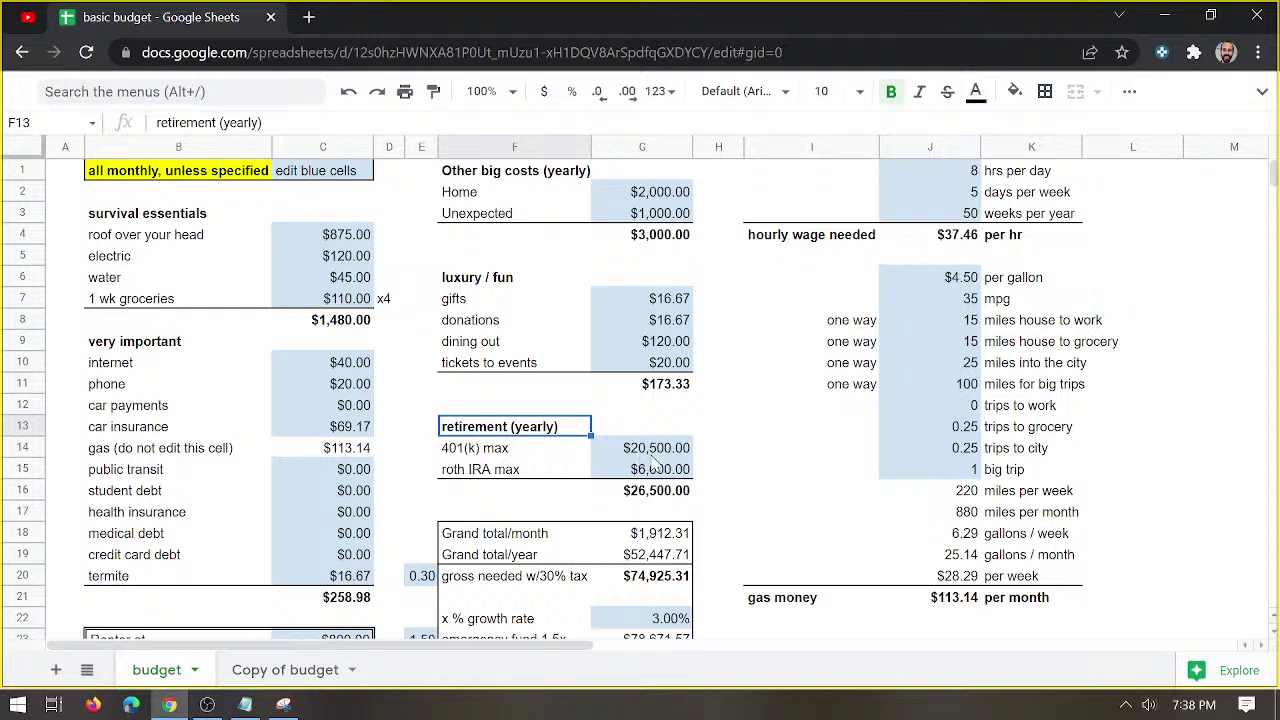
# Examine the 401(k) max and roth IRA max rows of the retirement section, including the roth IRA amount in G15.
pyautogui.click(512, 453)
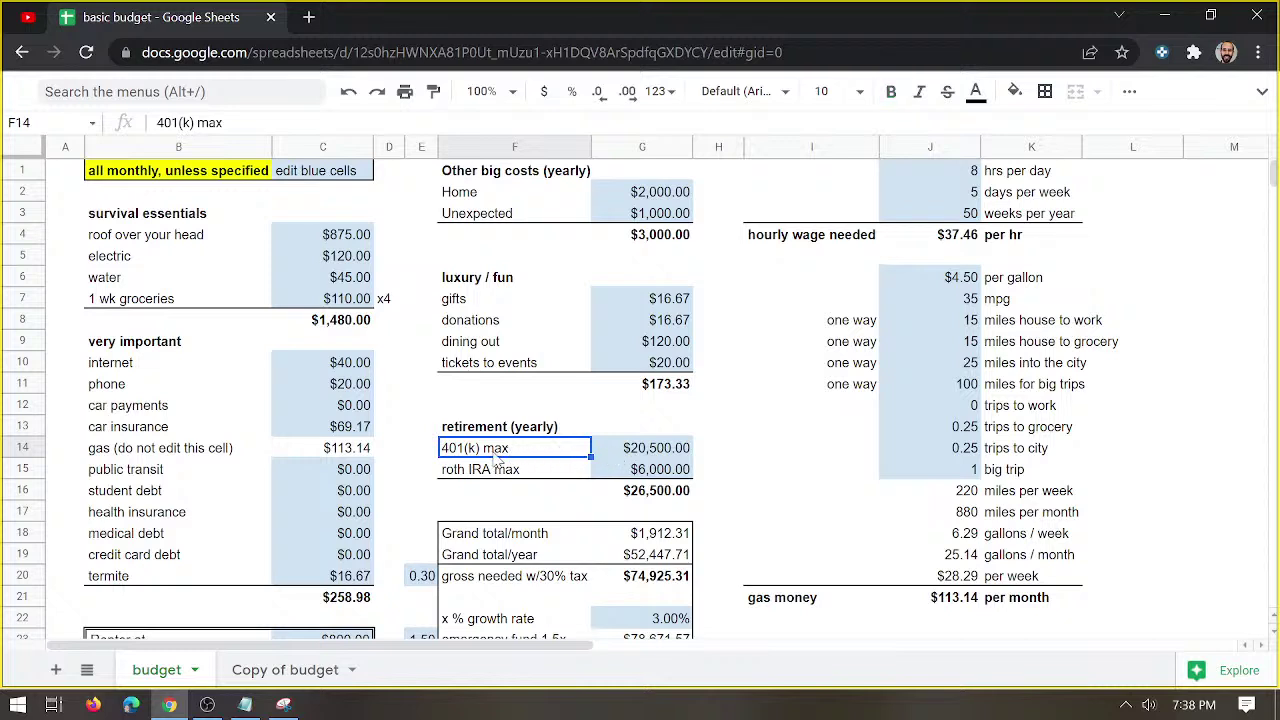
pyautogui.click(706, 457)
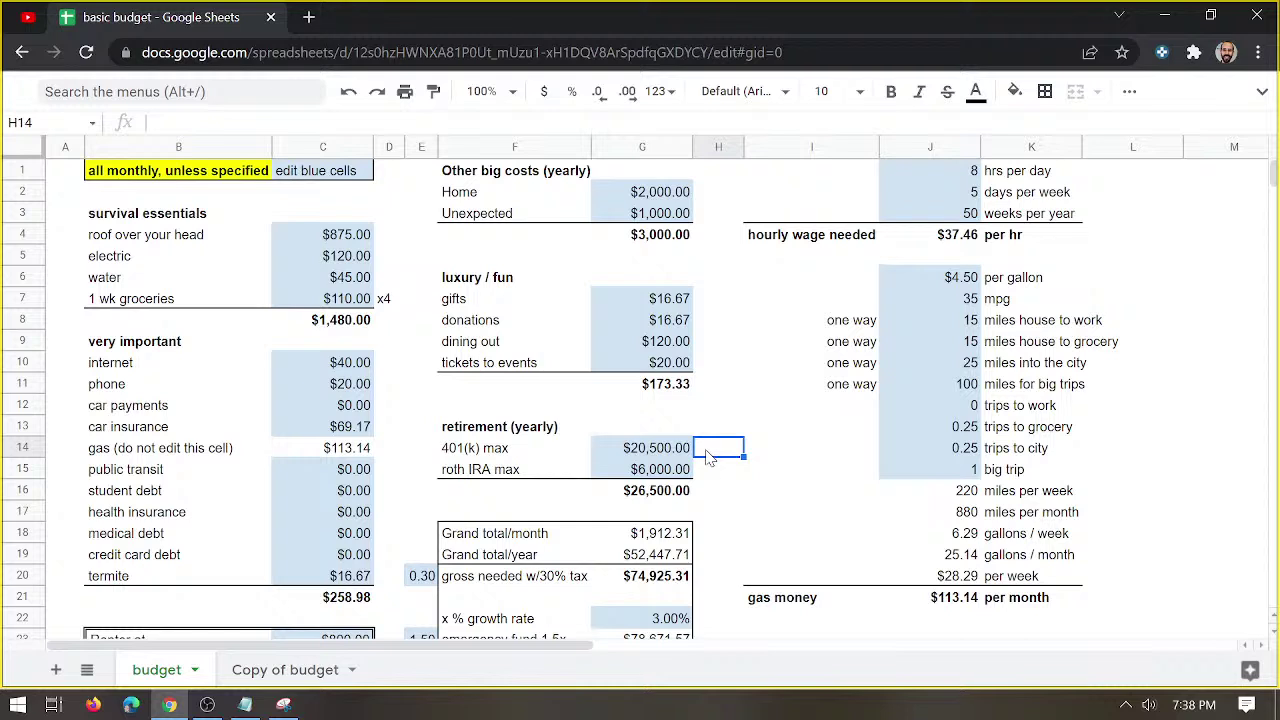
pyautogui.click(500, 472)
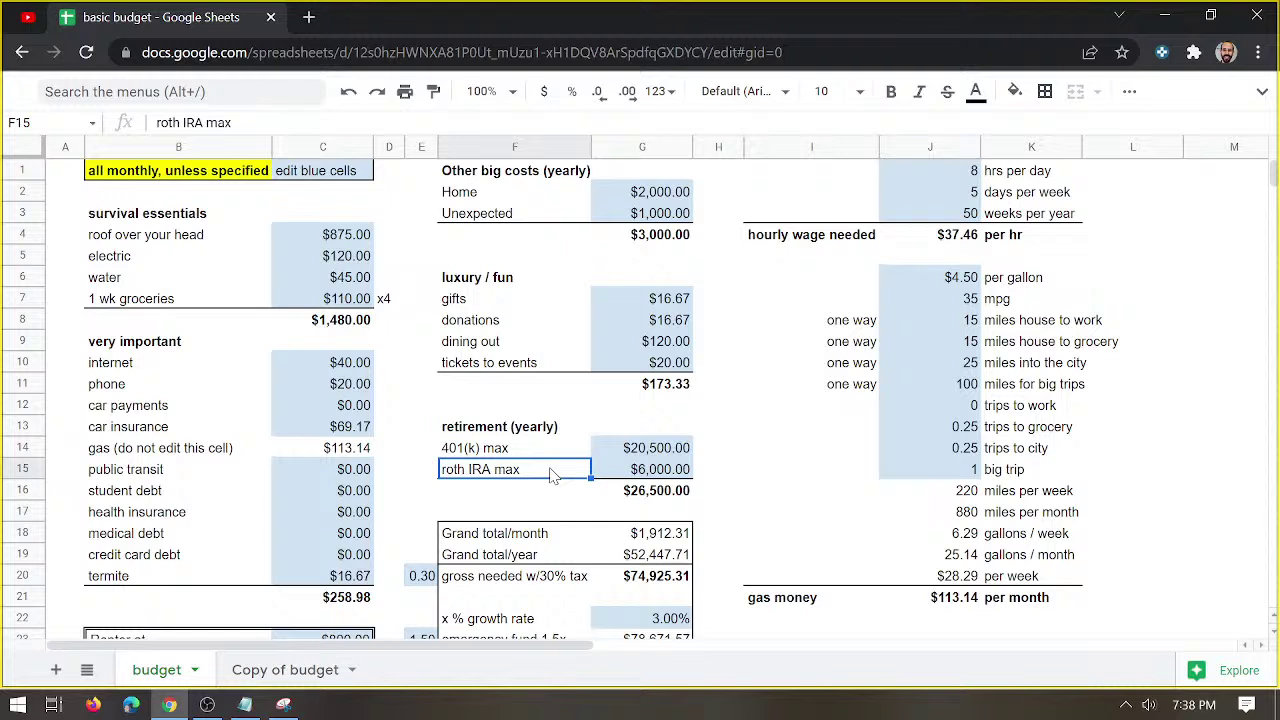
pyautogui.click(635, 475)
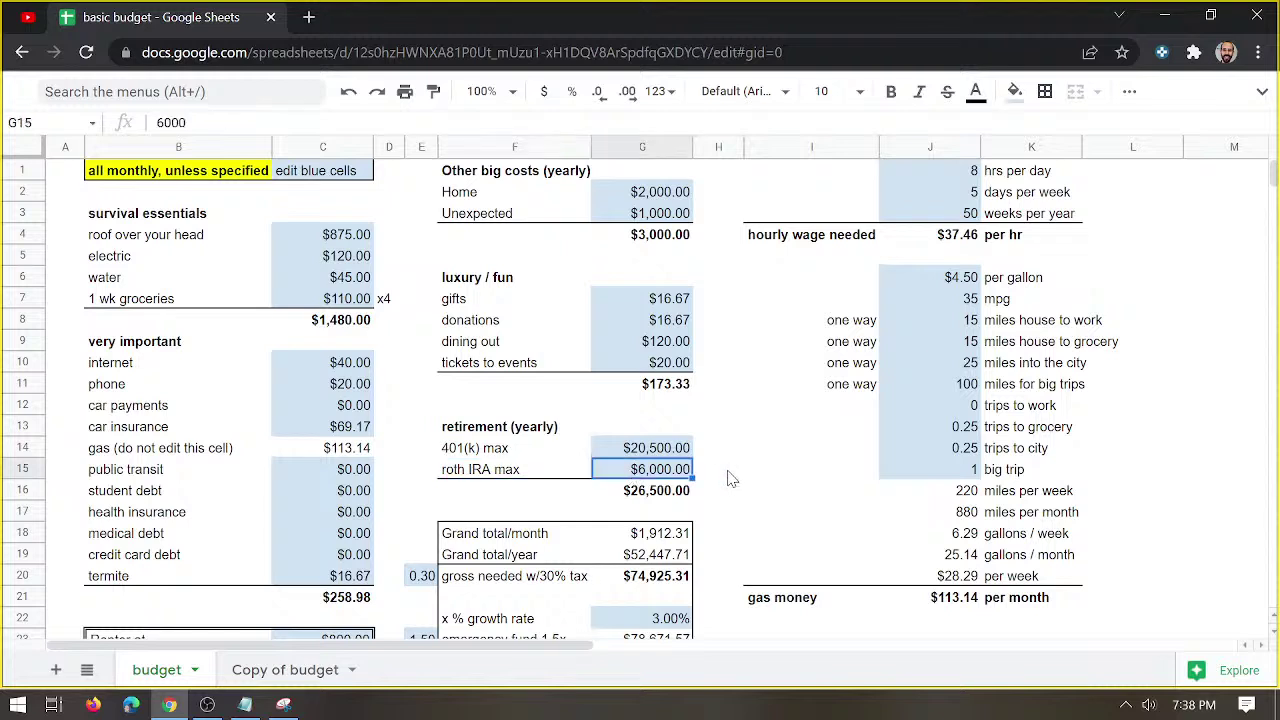
pyautogui.click(730, 475)
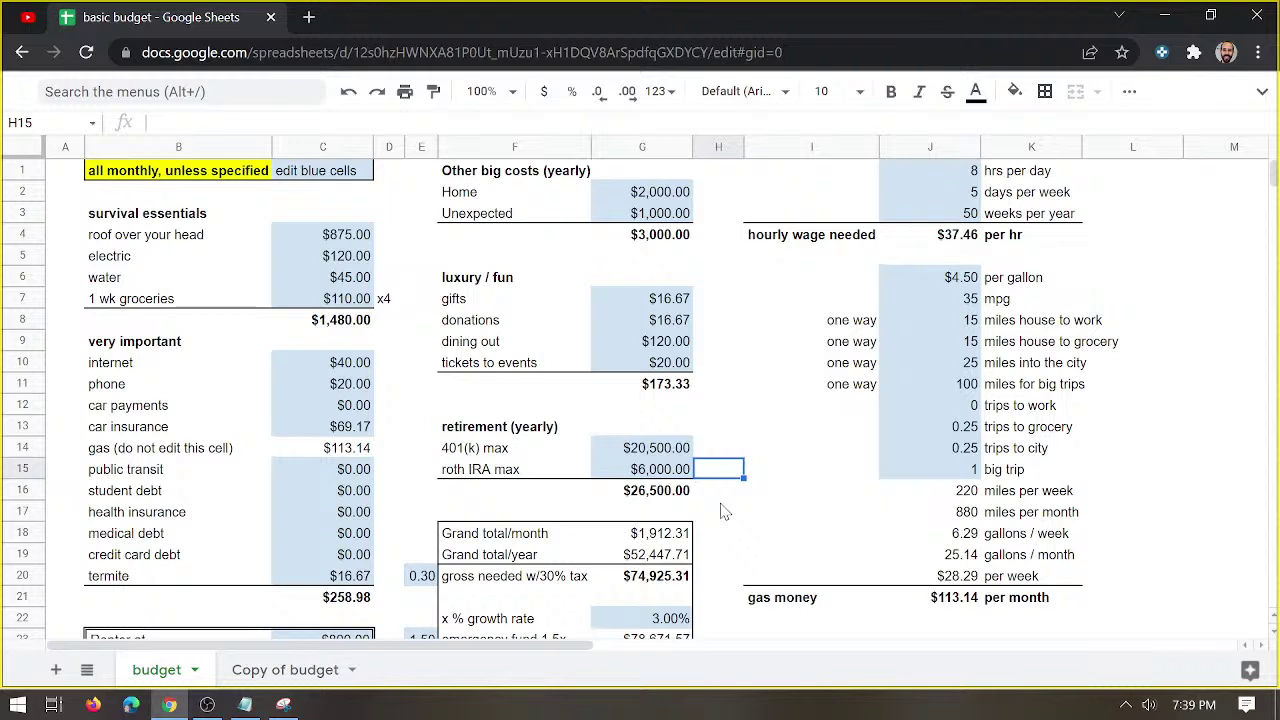
# Highlight the totals in G18:G20, and go through the grand total labels and the gross needed w/30% tax row with its formula.
pyautogui.moveTo(663, 538); pyautogui.dragTo(668, 581)
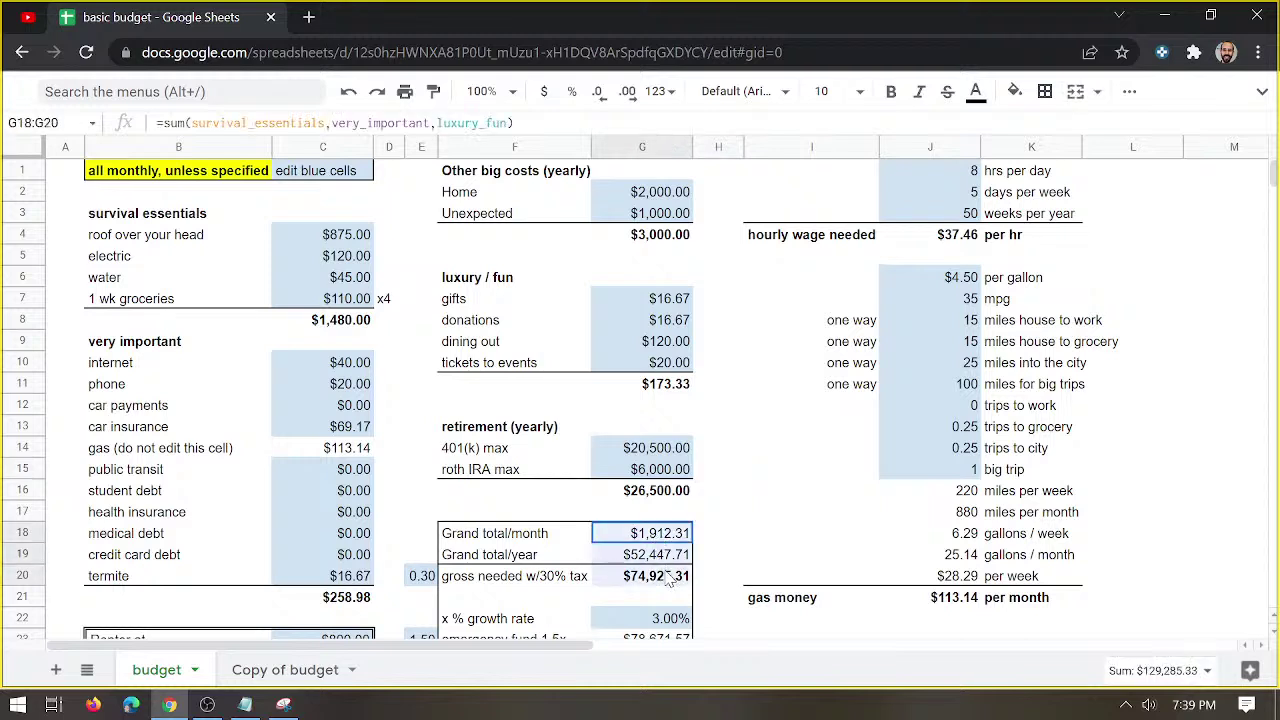
pyautogui.click(506, 537)
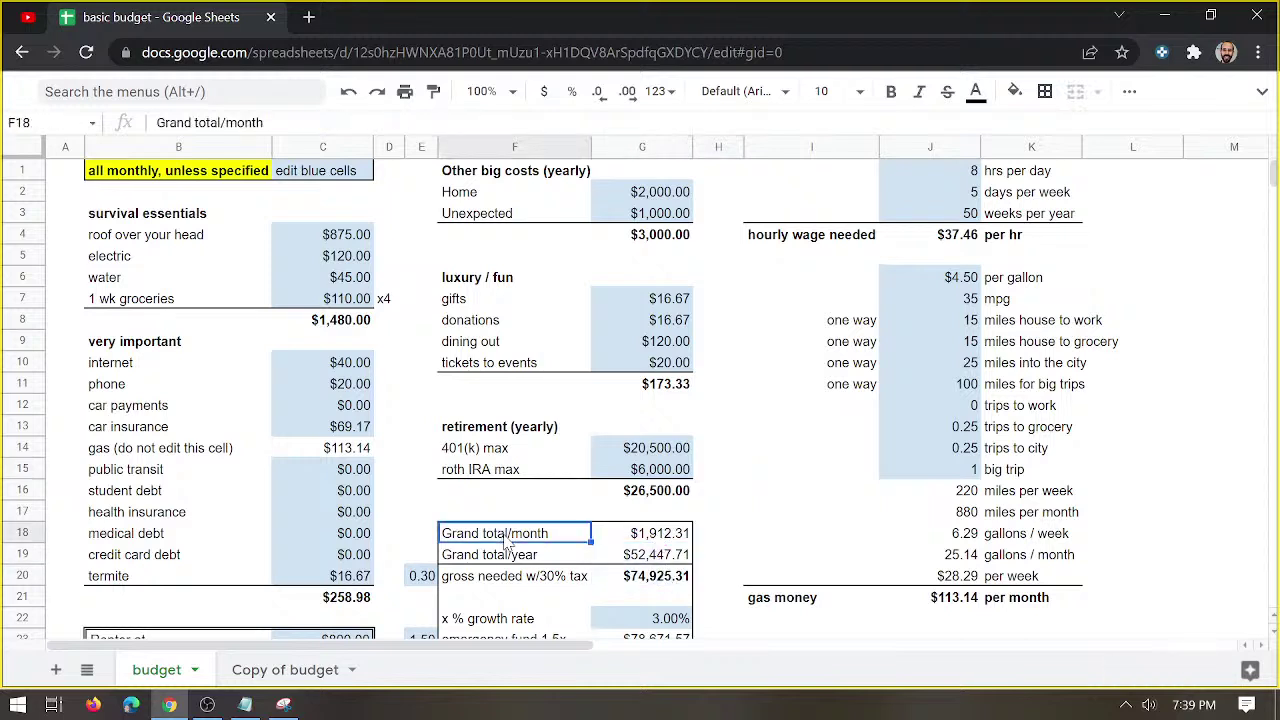
pyautogui.click(518, 556)
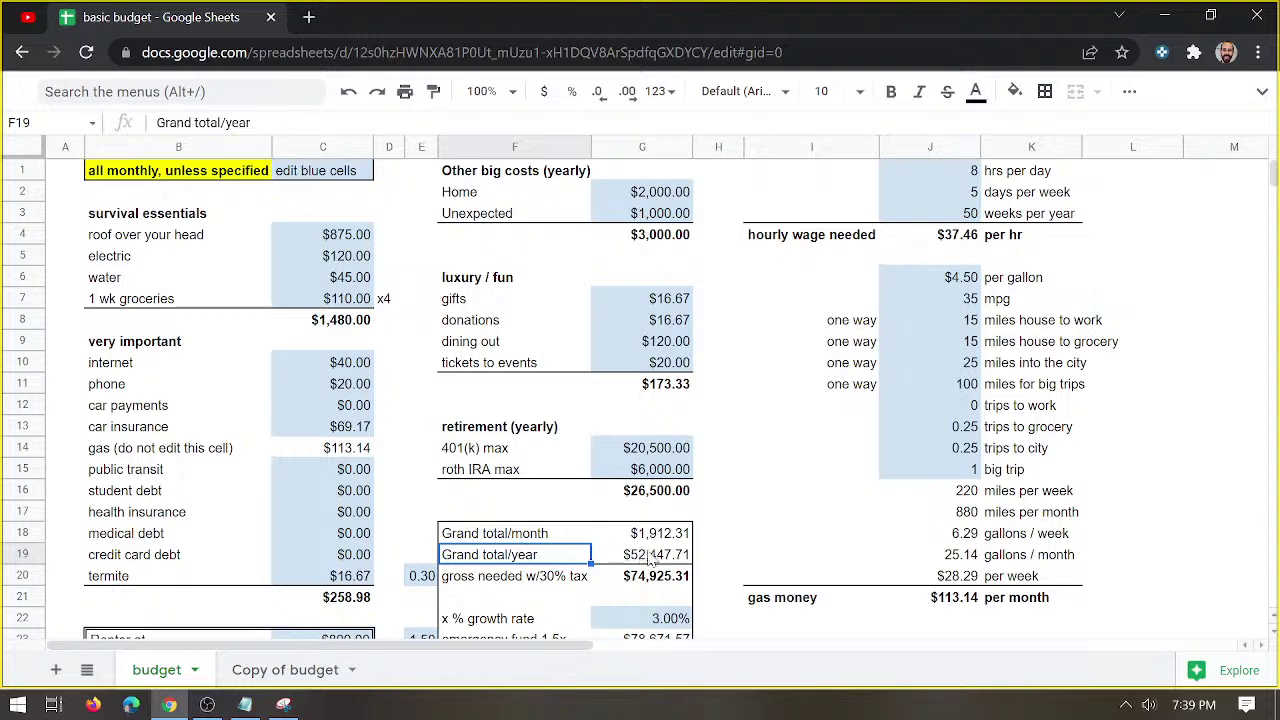
pyautogui.click(536, 584)
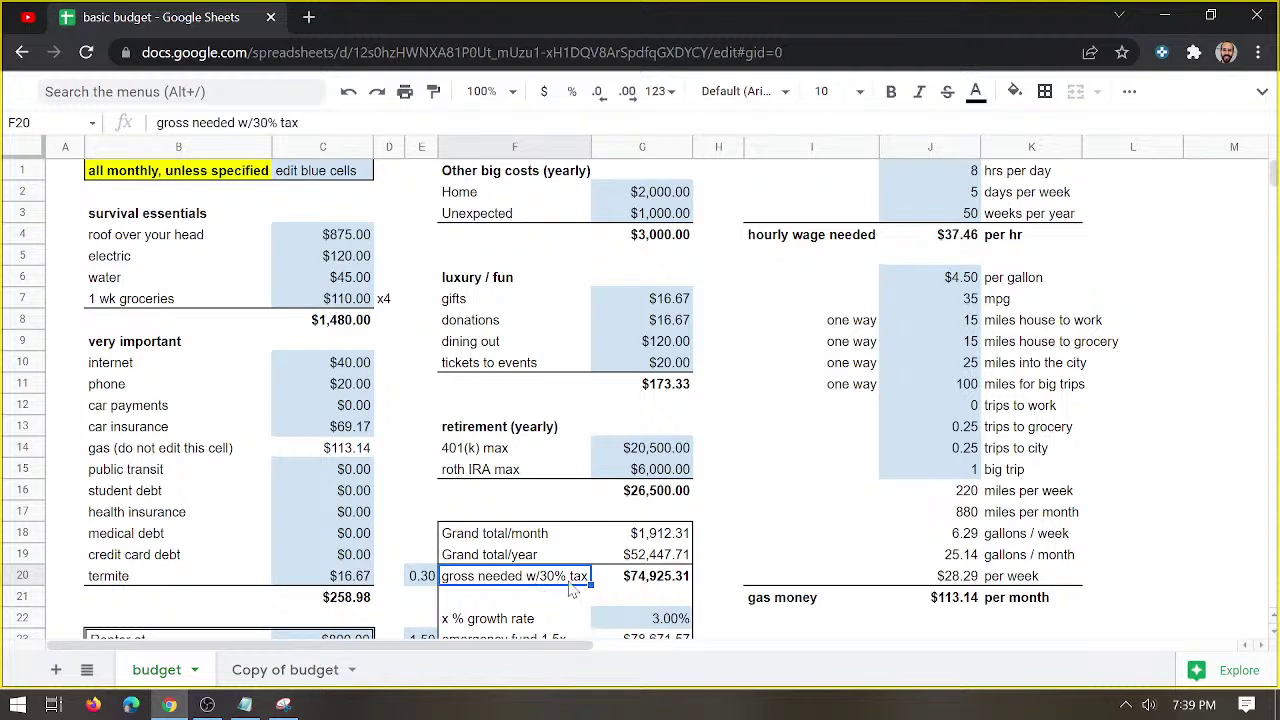
pyautogui.click(667, 578)
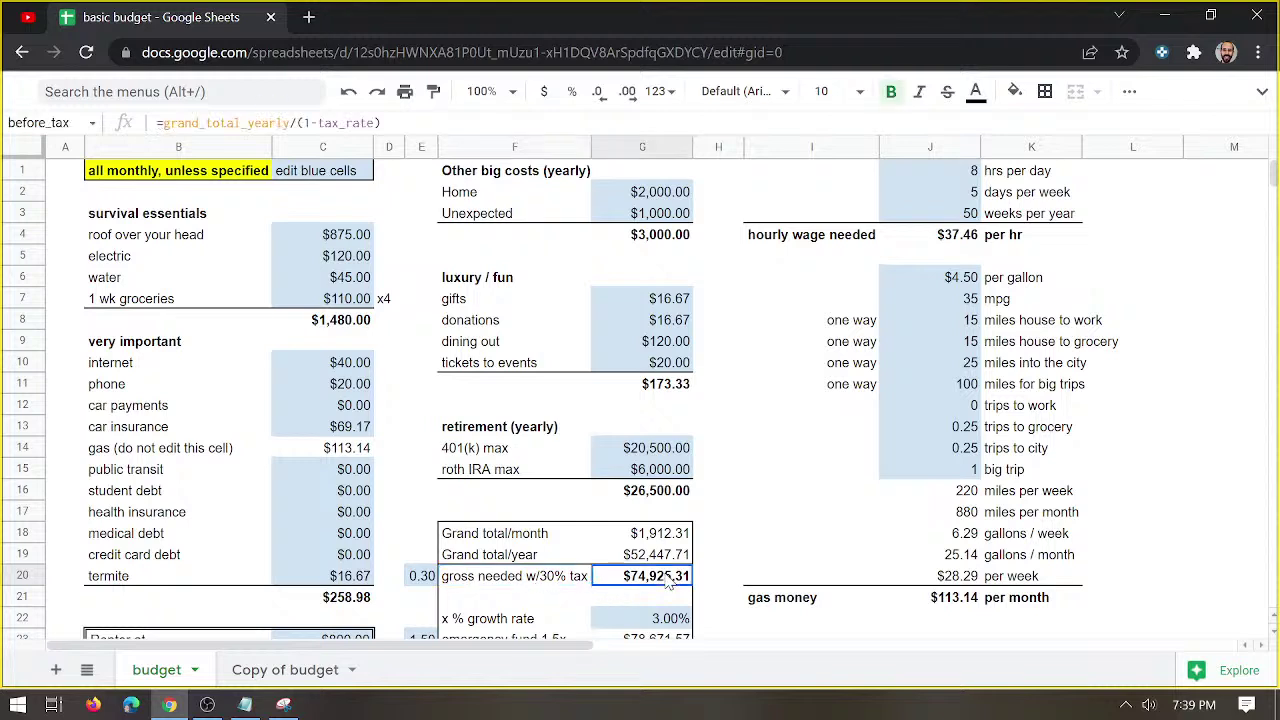
pyautogui.click(508, 584)
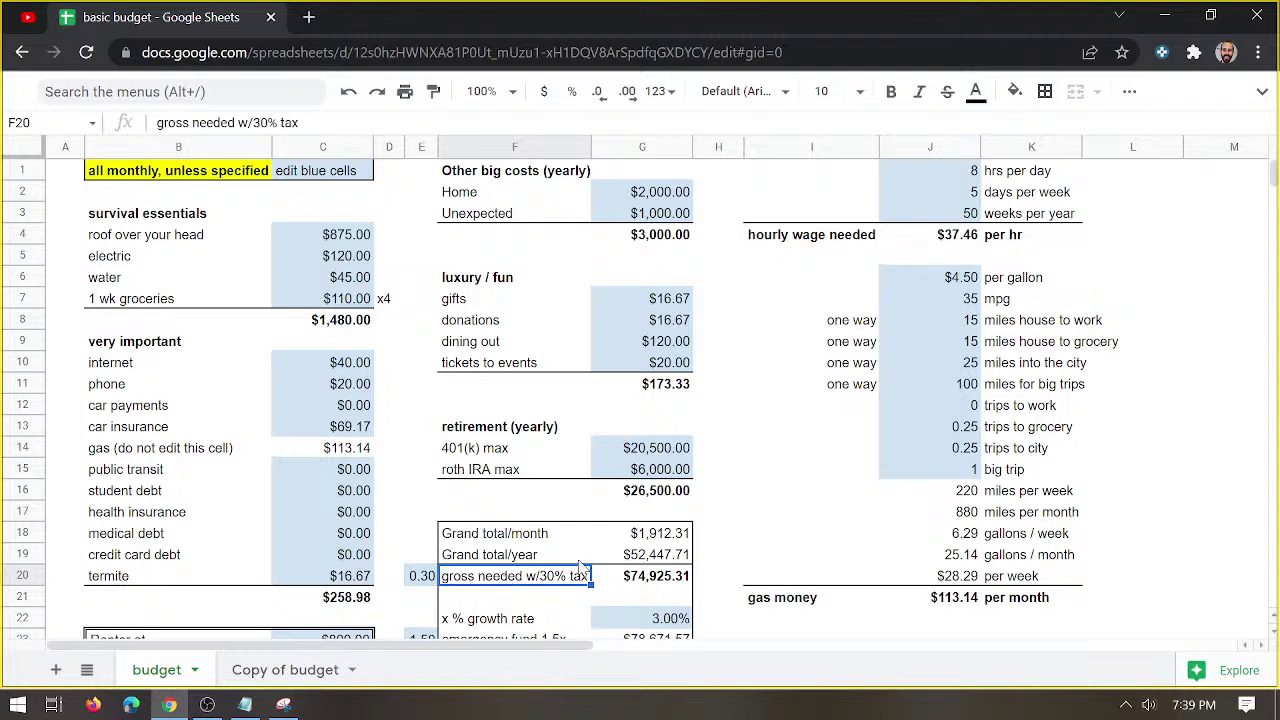
# View the Renter at and retire $ needed boxes, and inspect the formulas for gross needed in G20 and Grand total/year in G19.
pyautogui.scroll(-2, 725, 578)
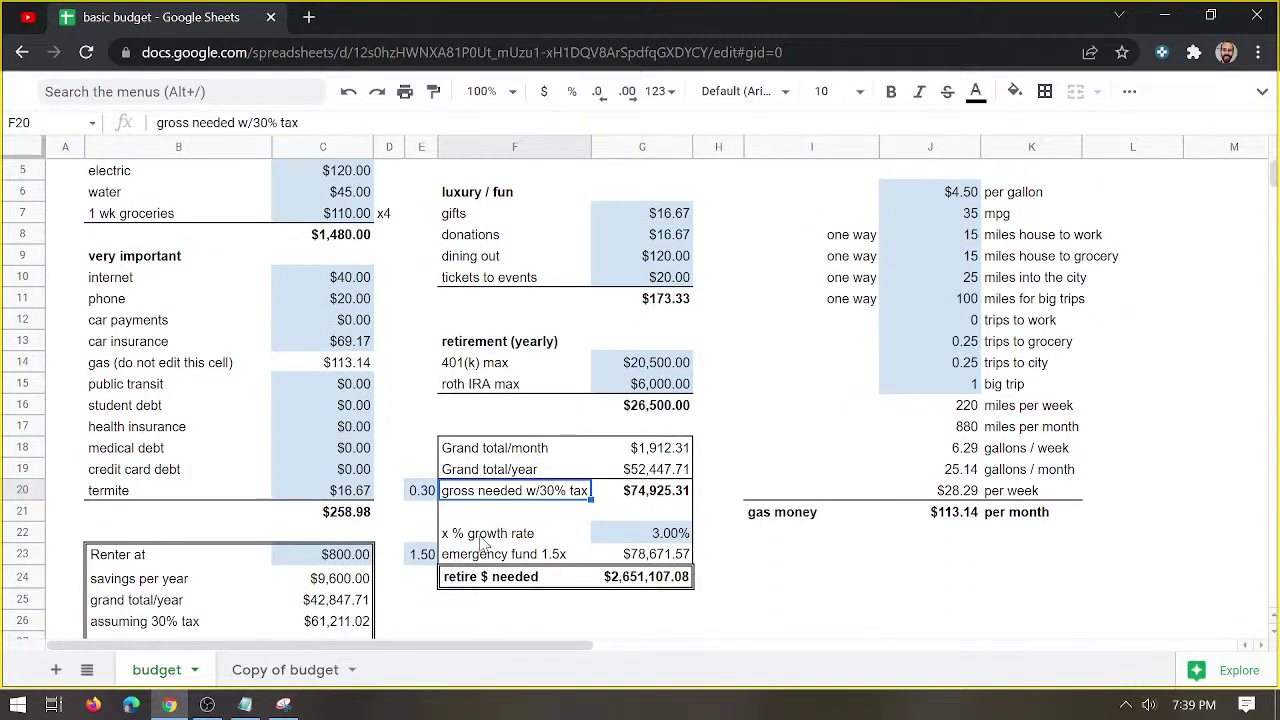
pyautogui.scroll(-3, 486, 571)
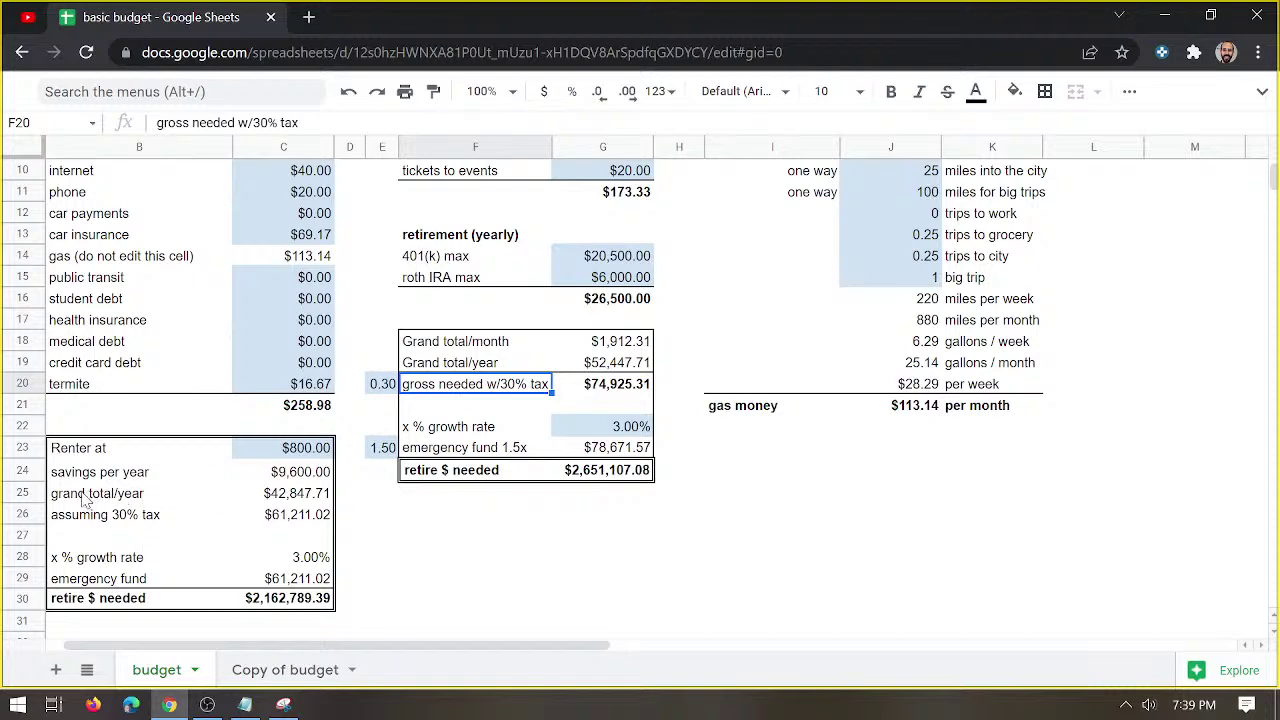
pyautogui.hscroll(5, 566, 486)
pyautogui.hscroll(-5, 568, 486)
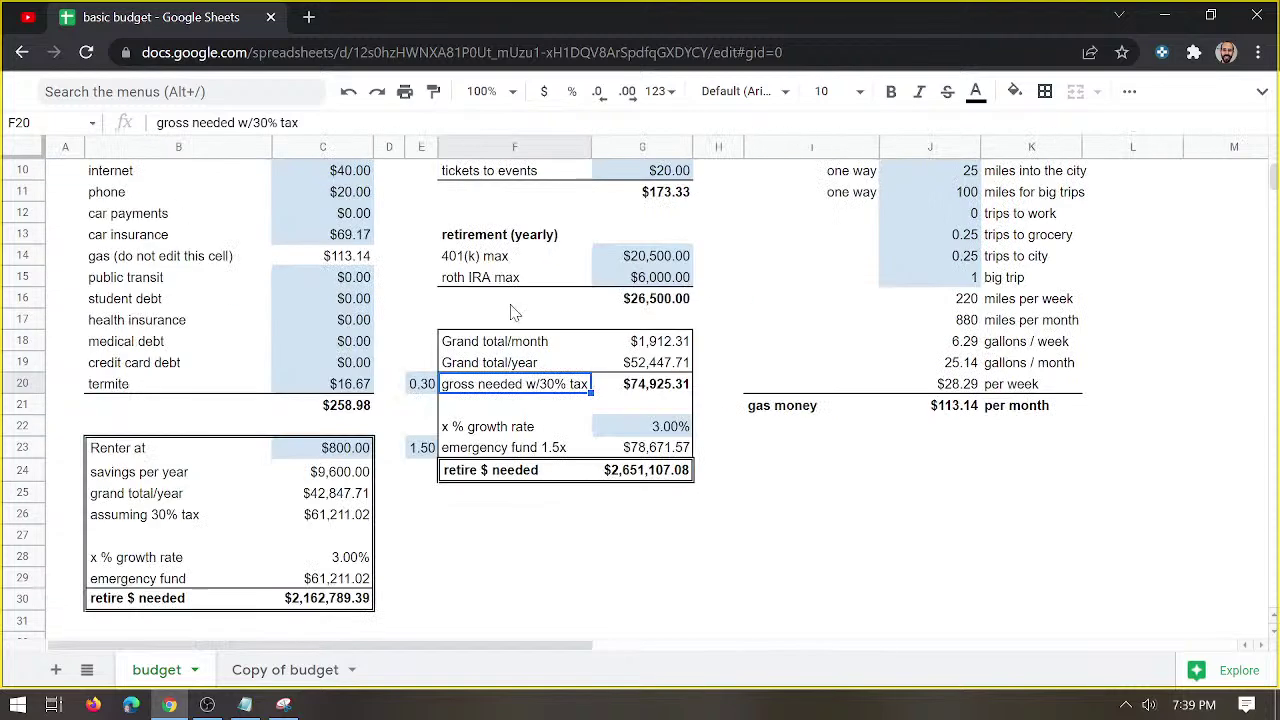
pyautogui.scroll(1, 513, 312)
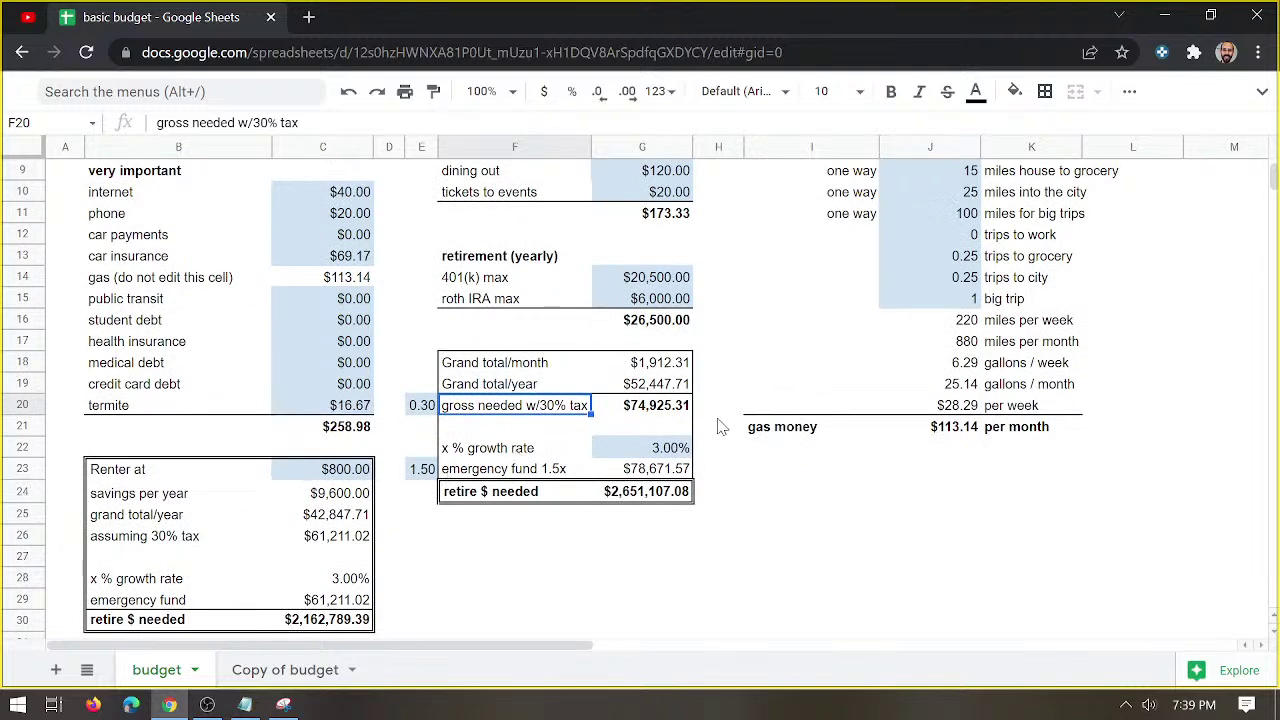
pyautogui.click(670, 408)
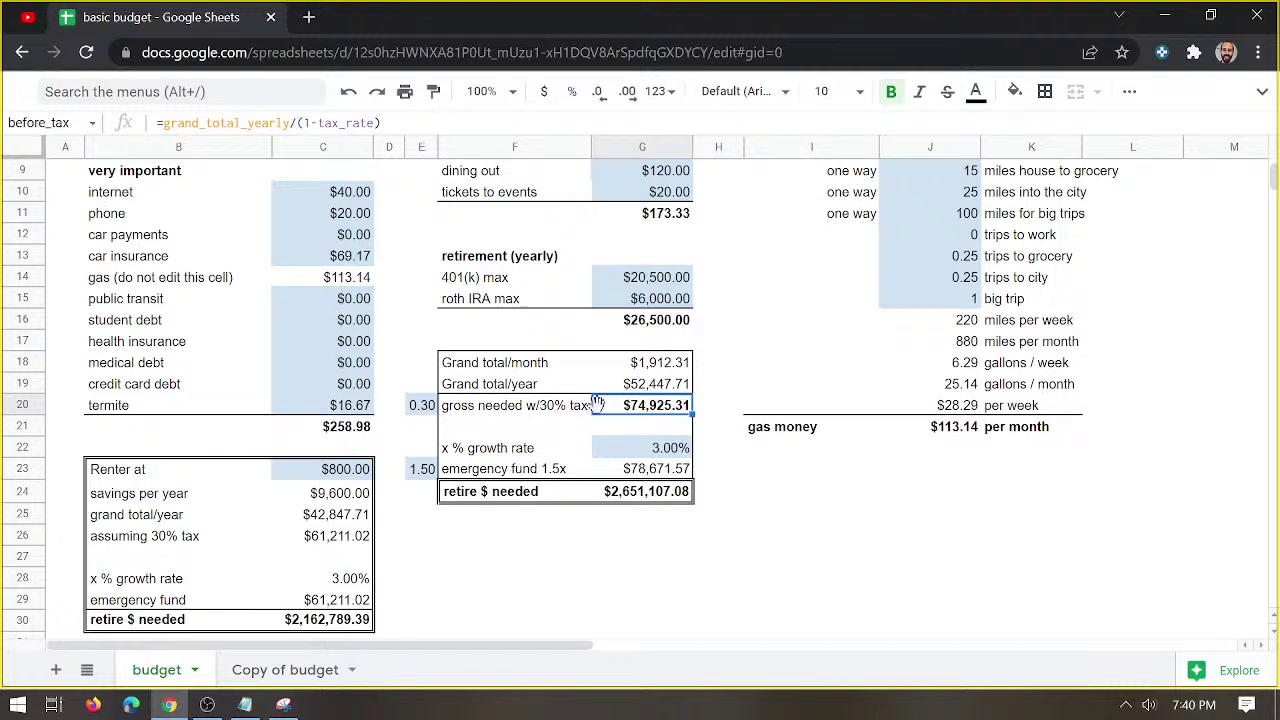
pyautogui.click(668, 389)
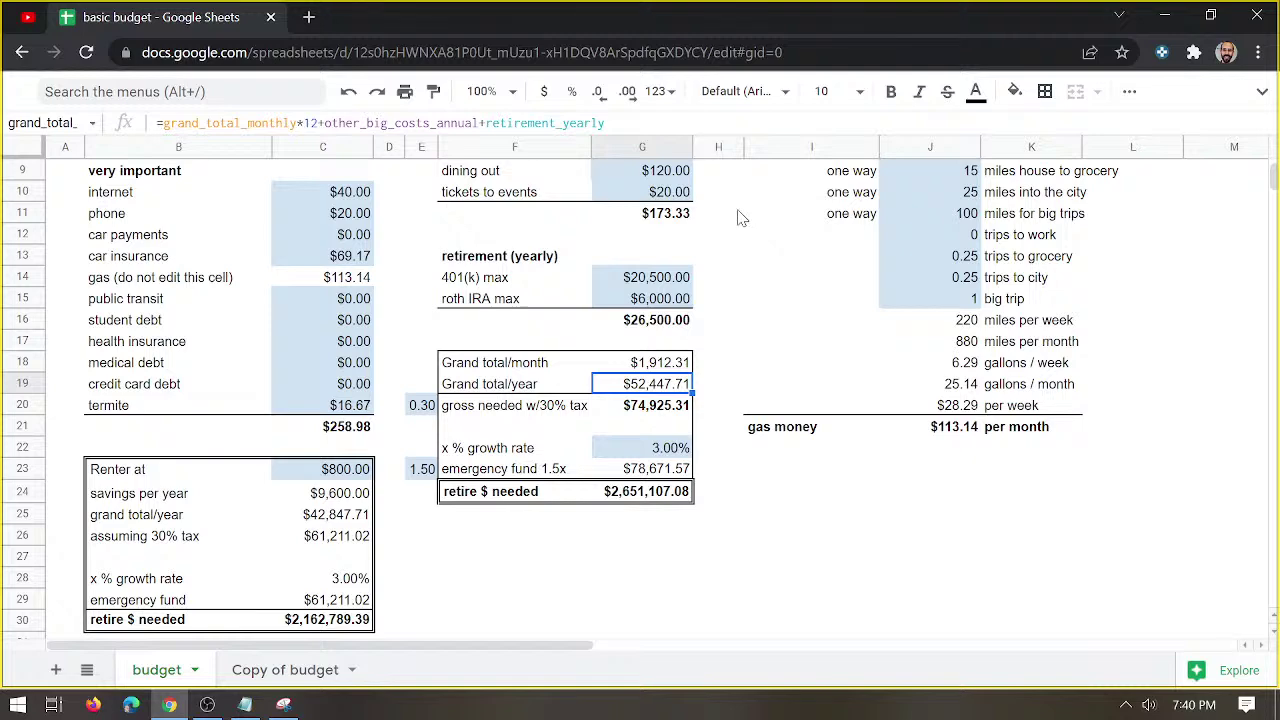
# Examine the hourly wage needed block, including its days and weeks values and the wage formula in J4.
pyautogui.scroll(3, 740, 218)
pyautogui.scroll(1, 740, 218)
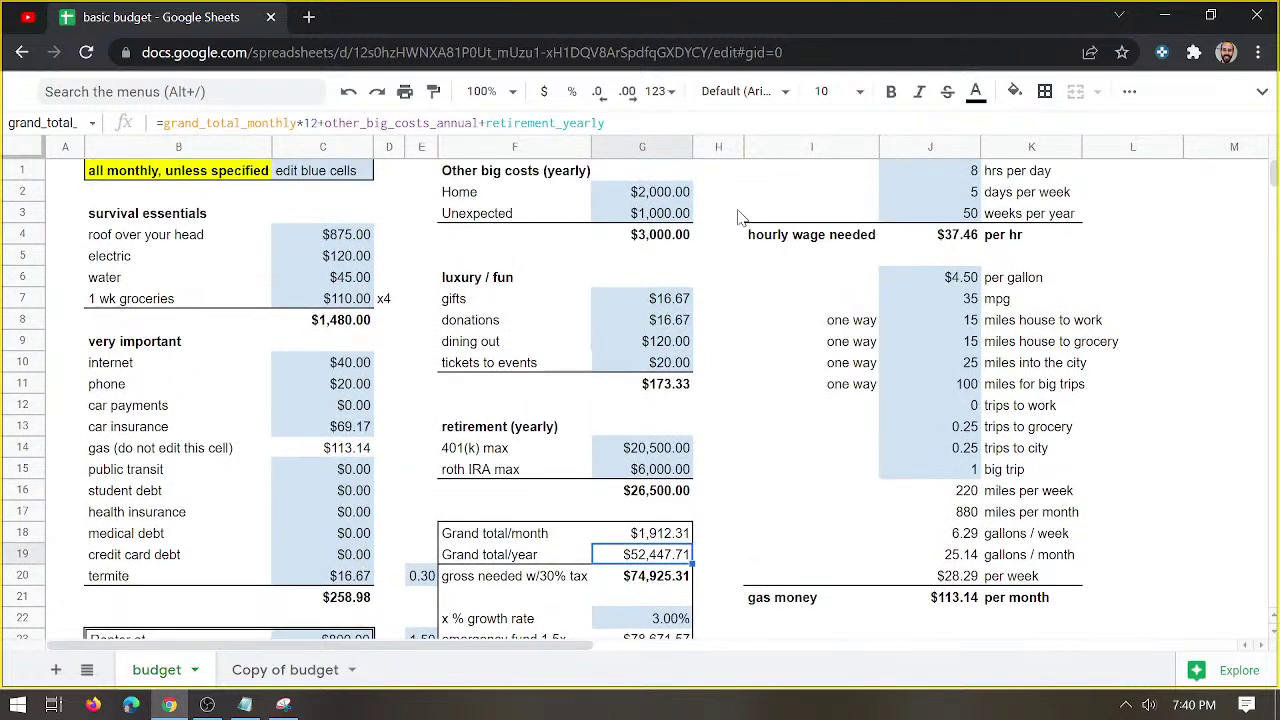
pyautogui.click(847, 242)
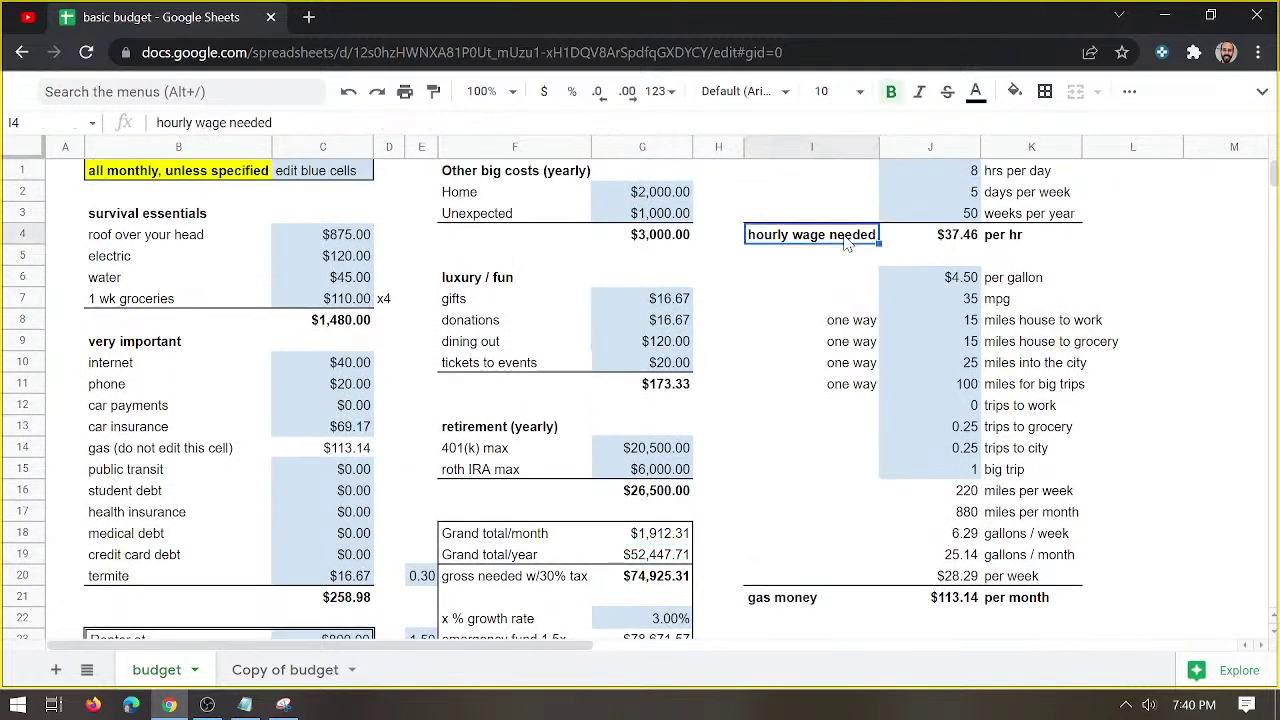
pyautogui.click(945, 193)
pyautogui.click(950, 220)
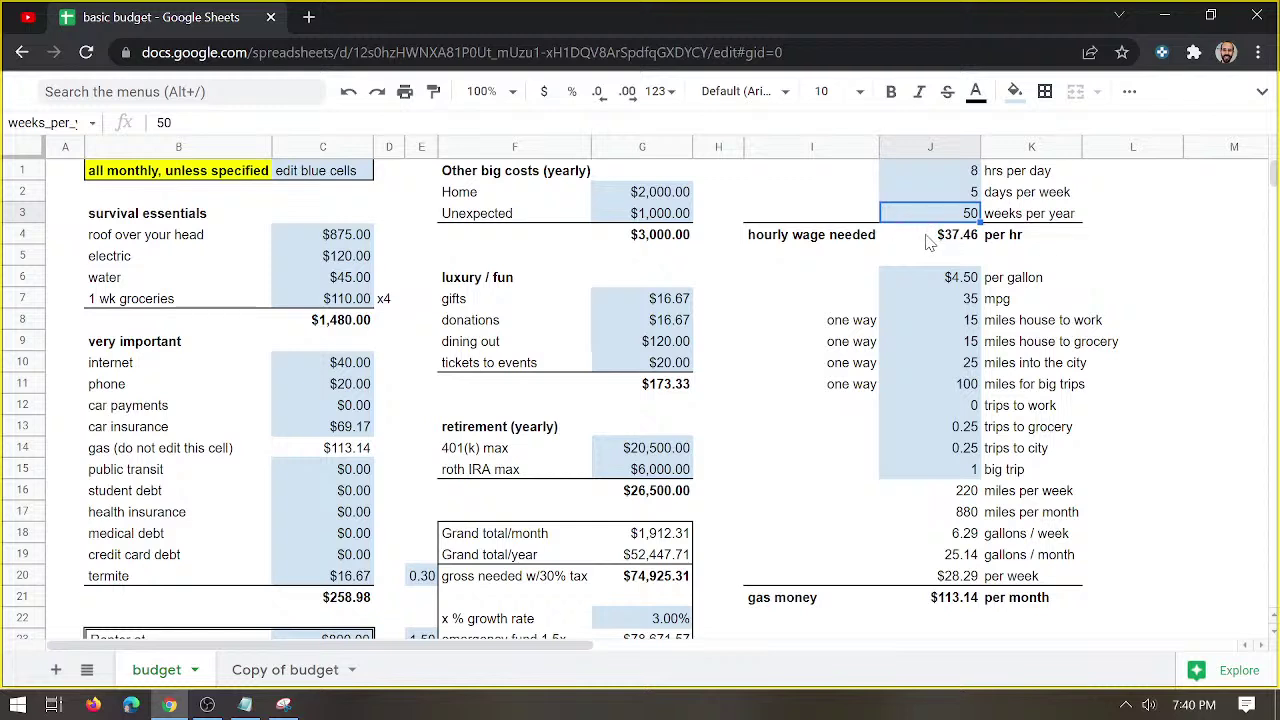
pyautogui.click(926, 237)
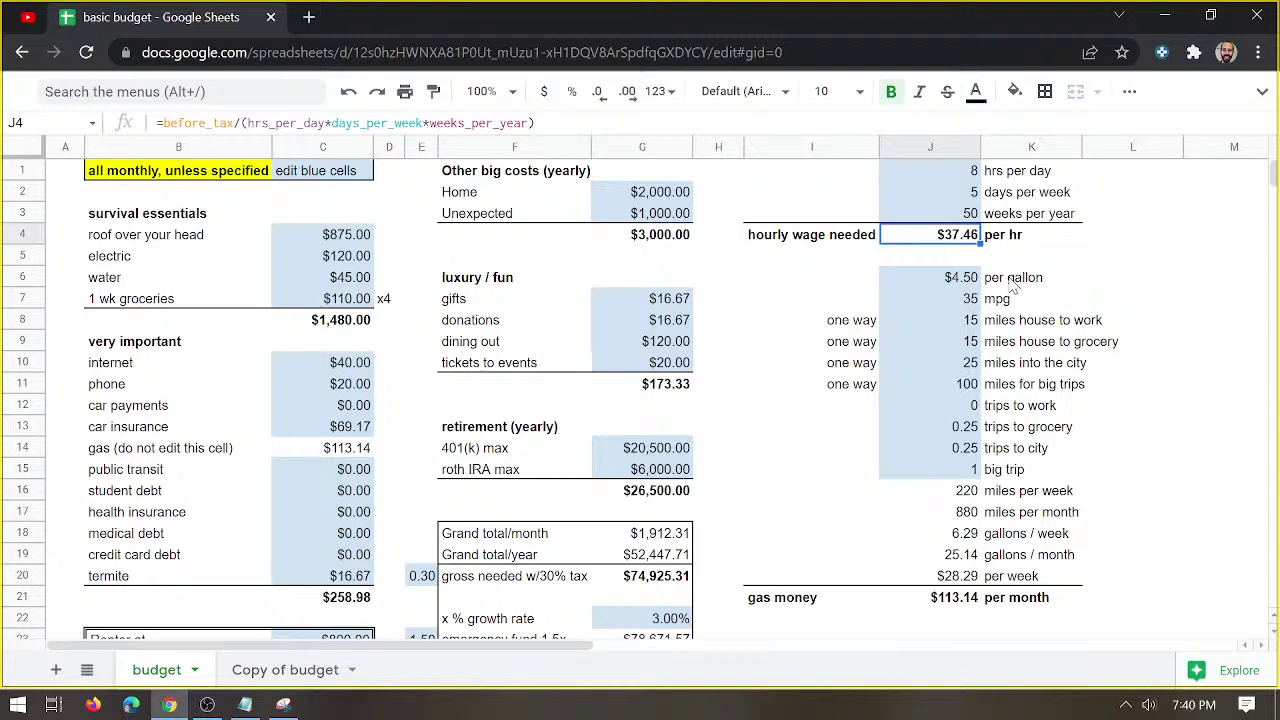
# Highlight the gas money block I6:K21 and widen column K to fit its longest label, ending on the per gallon label in K6.
pyautogui.moveTo(785, 275); pyautogui.dragTo(1047, 476)
pyautogui.scroll(2, 1100, 450)
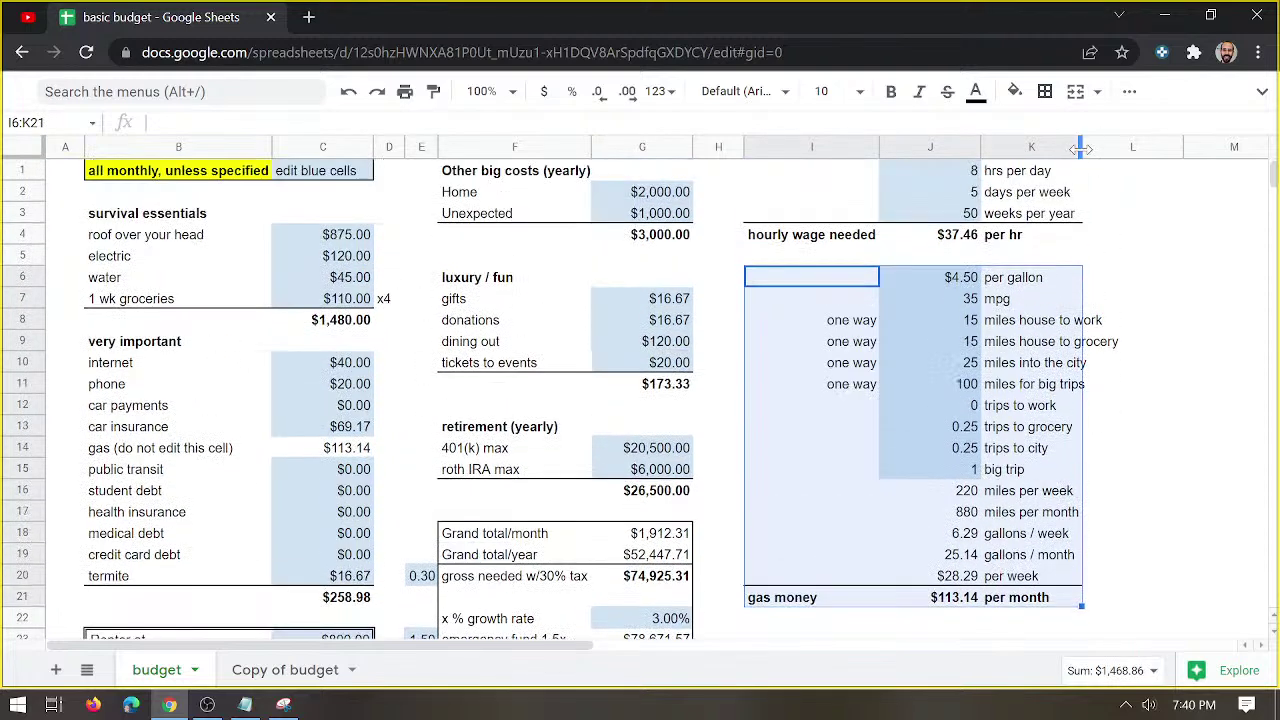
pyautogui.moveTo(1080, 148); pyautogui.dragTo(1122, 148)
pyautogui.click(1158, 366)
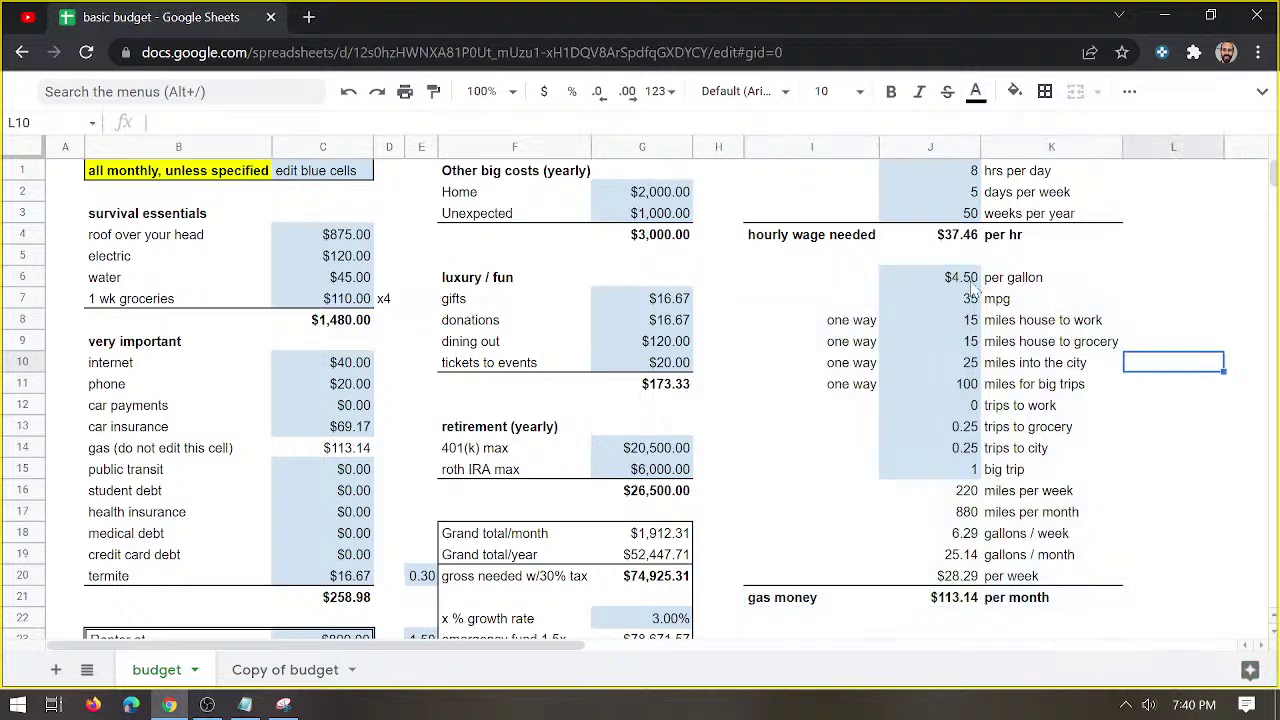
pyautogui.click(1017, 287)
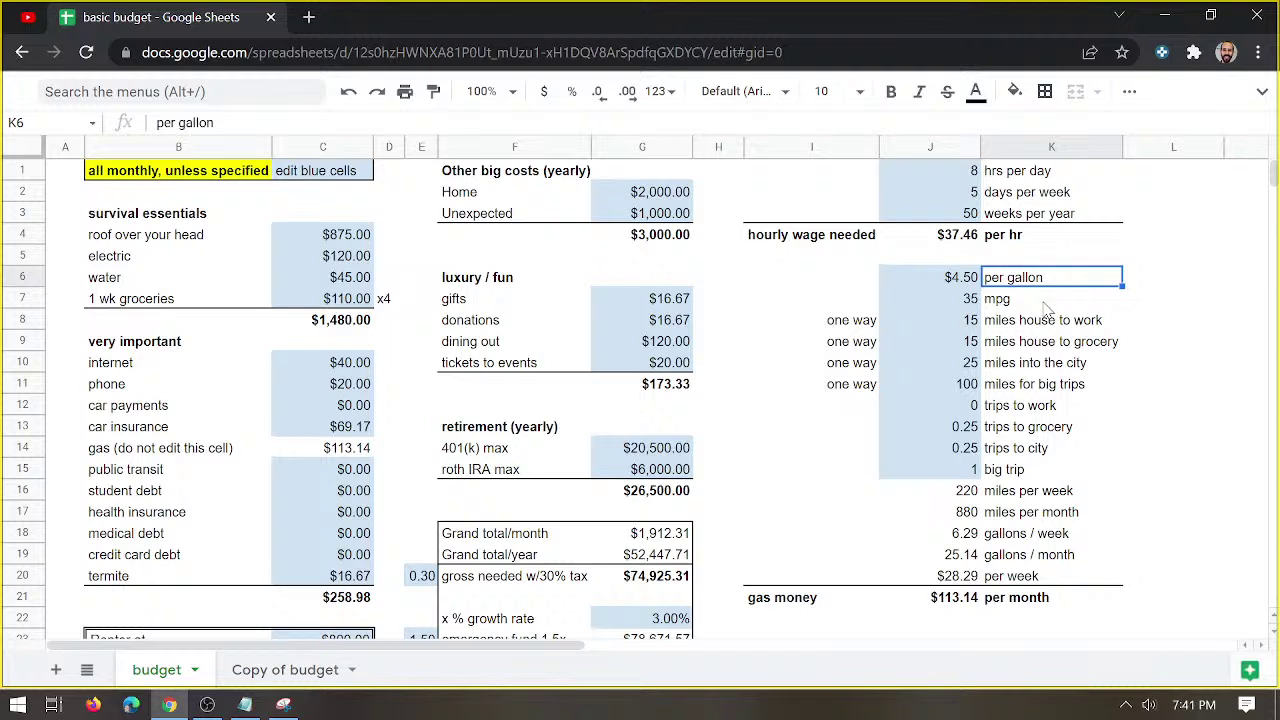
# Go through the mpg and mileage labels in K7:K11, and highlight the one way distance block I8:K11.
pyautogui.click(1045, 305)
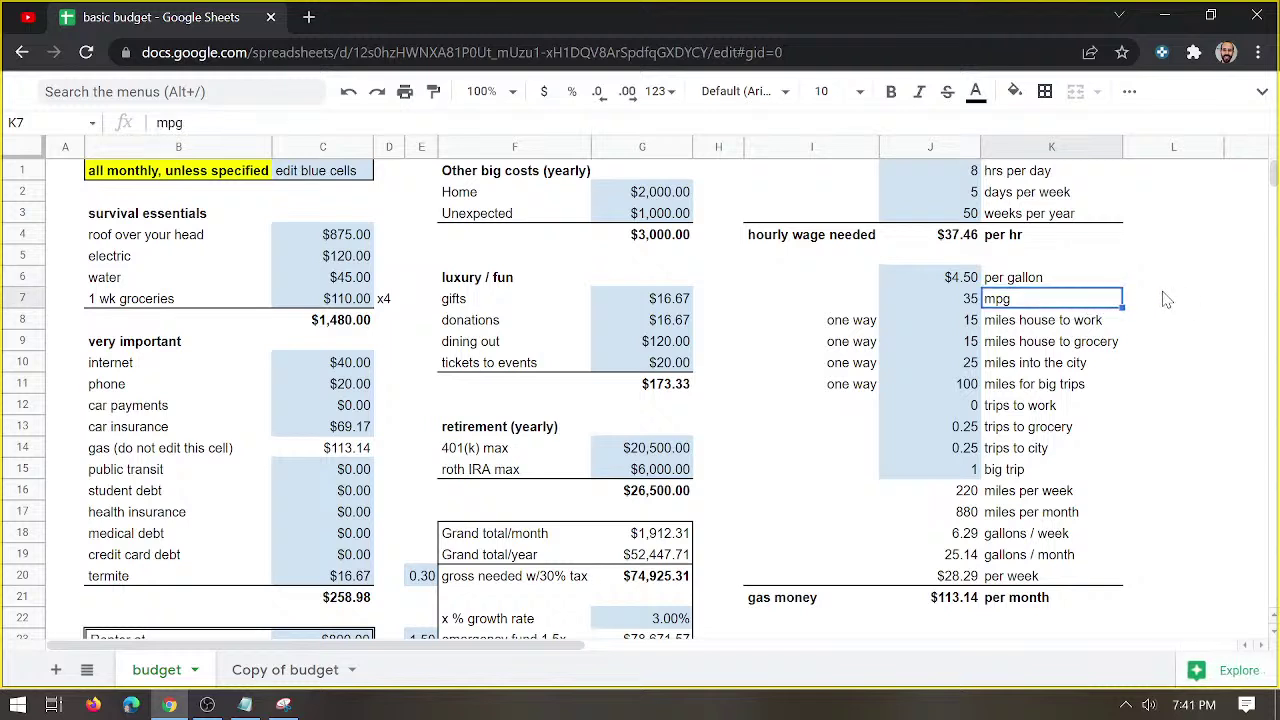
pyautogui.press('Down')
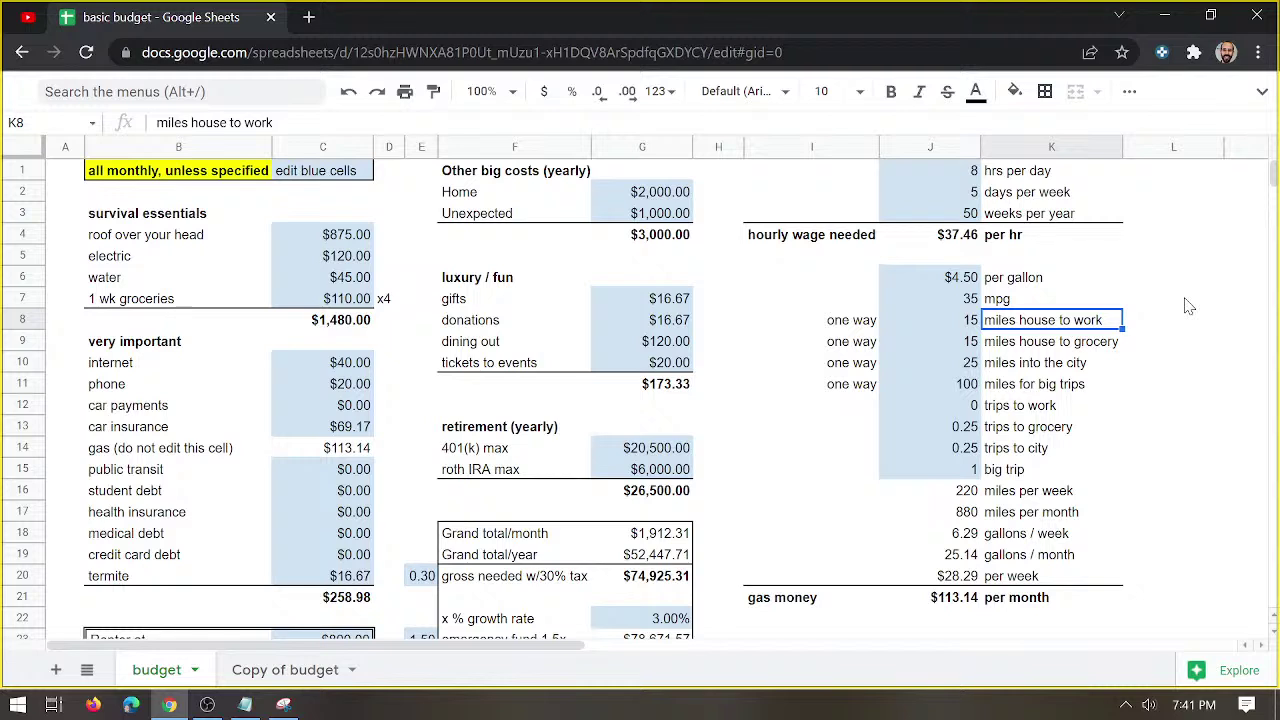
pyautogui.press('Down')
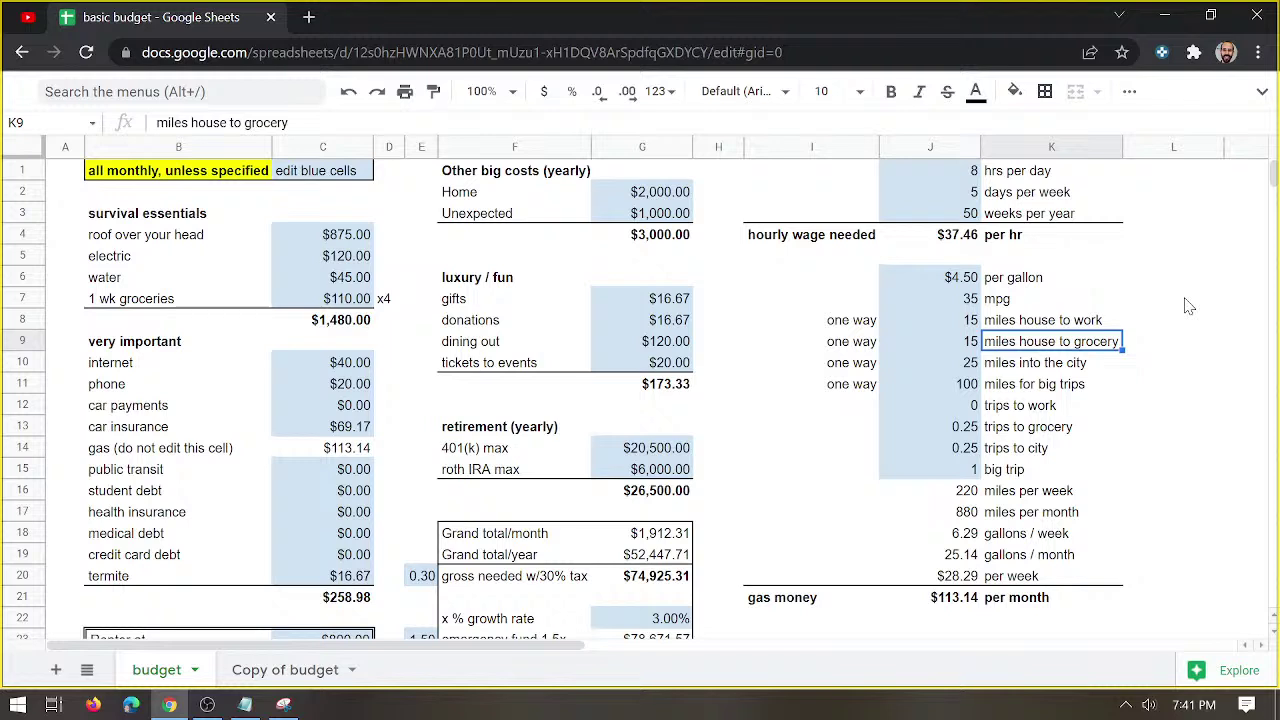
pyautogui.press('Down')
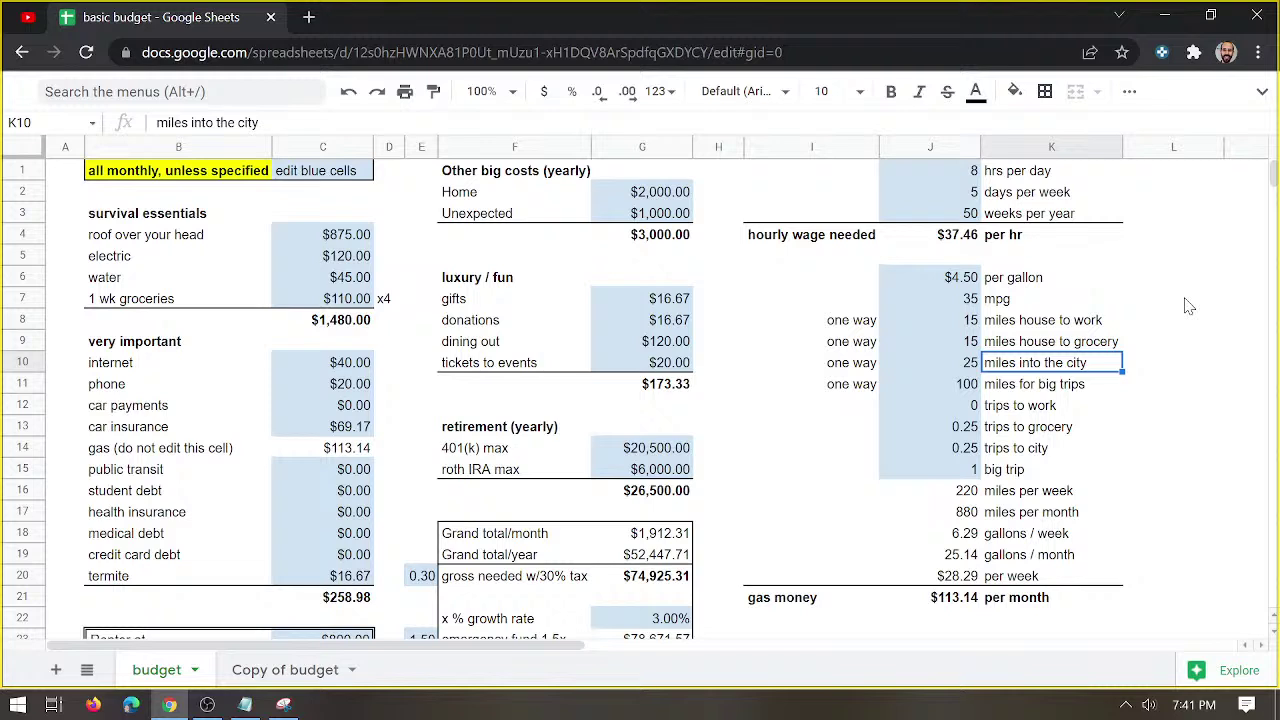
pyautogui.press('Down')
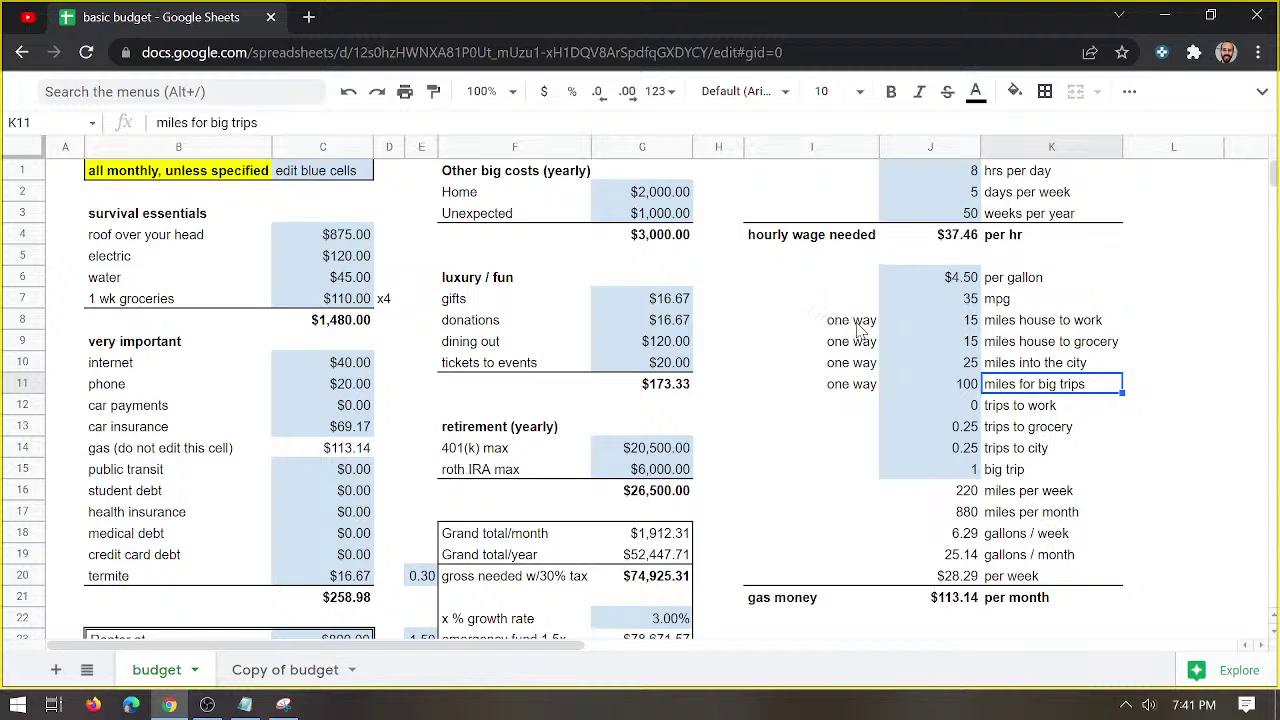
pyautogui.moveTo(858, 325); pyautogui.dragTo(1008, 388)
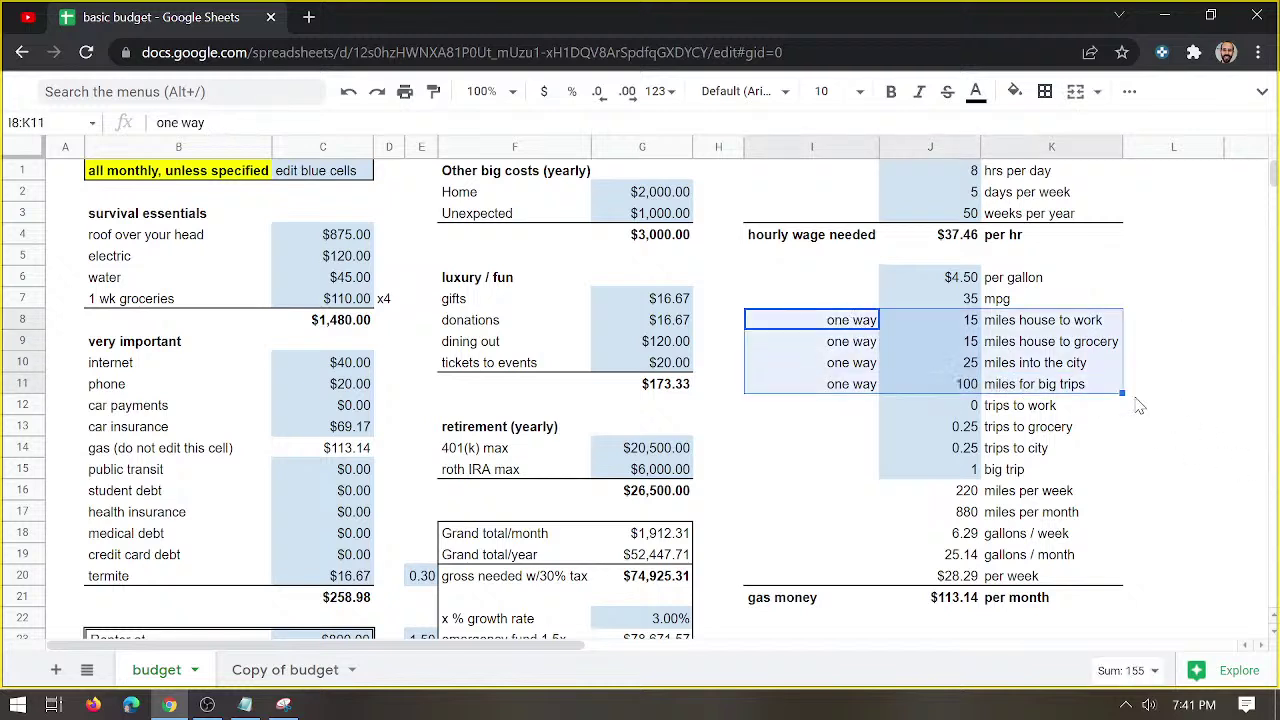
# Go through the trips to work, trips to grocery and trips to city labels in K12:K14.
pyautogui.click(1050, 410)
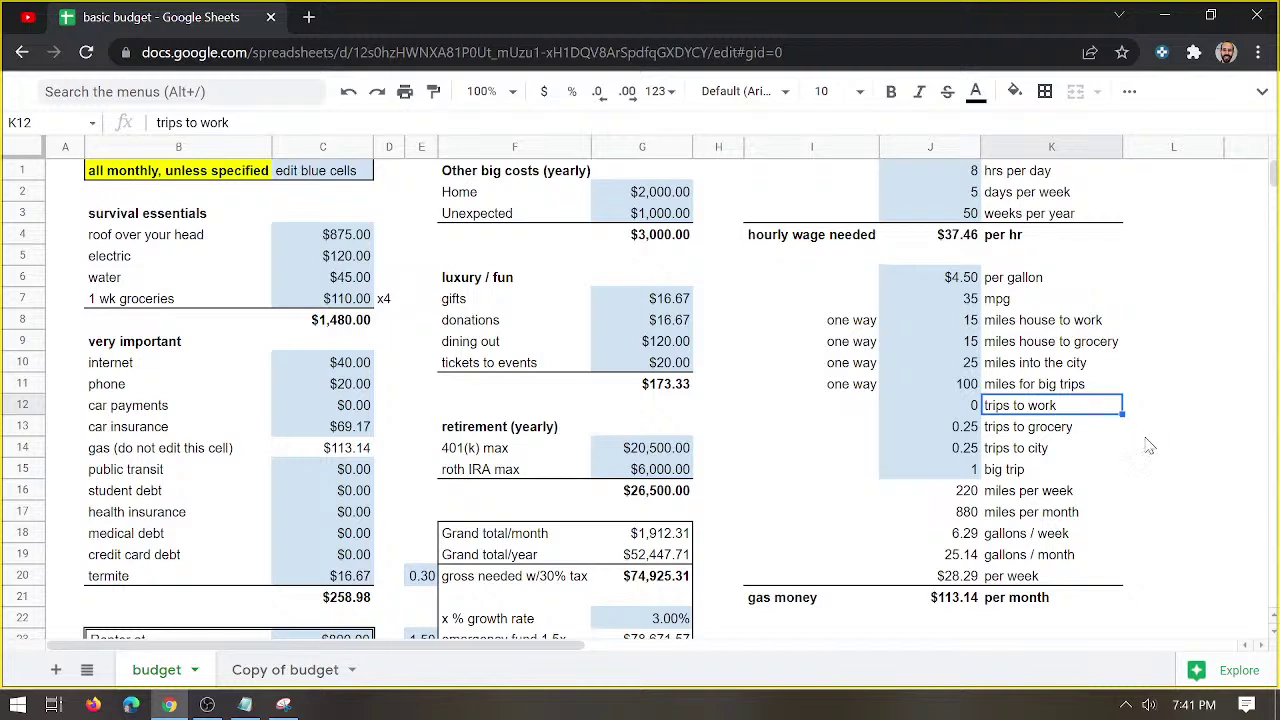
pyautogui.press('Down')
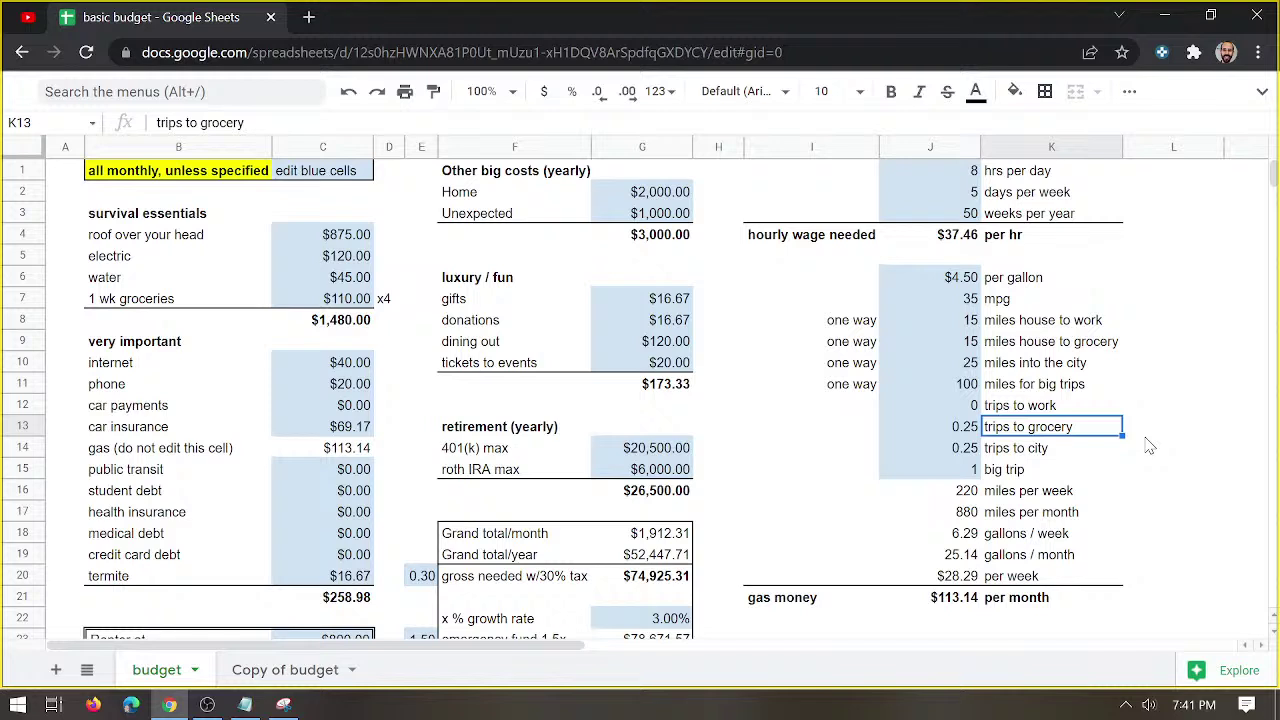
pyautogui.press('Down')
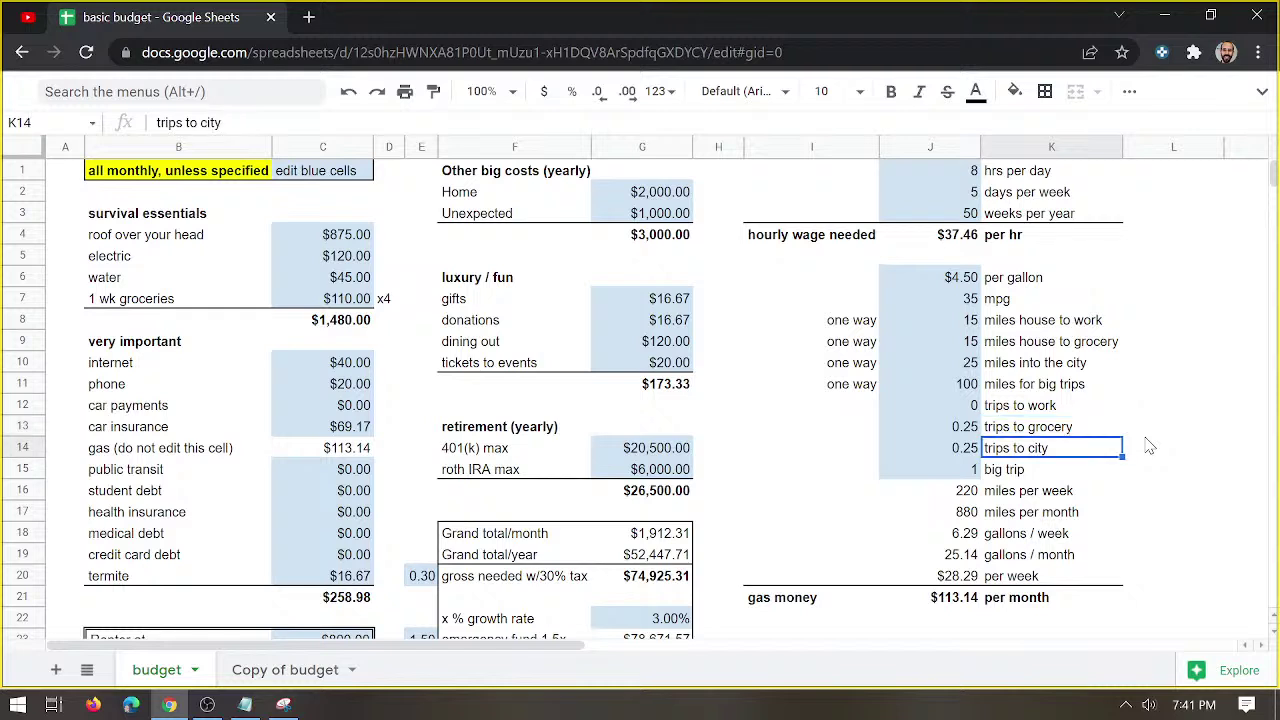
pyautogui.press('Up')
pyautogui.press('Up')
pyautogui.press('Down')
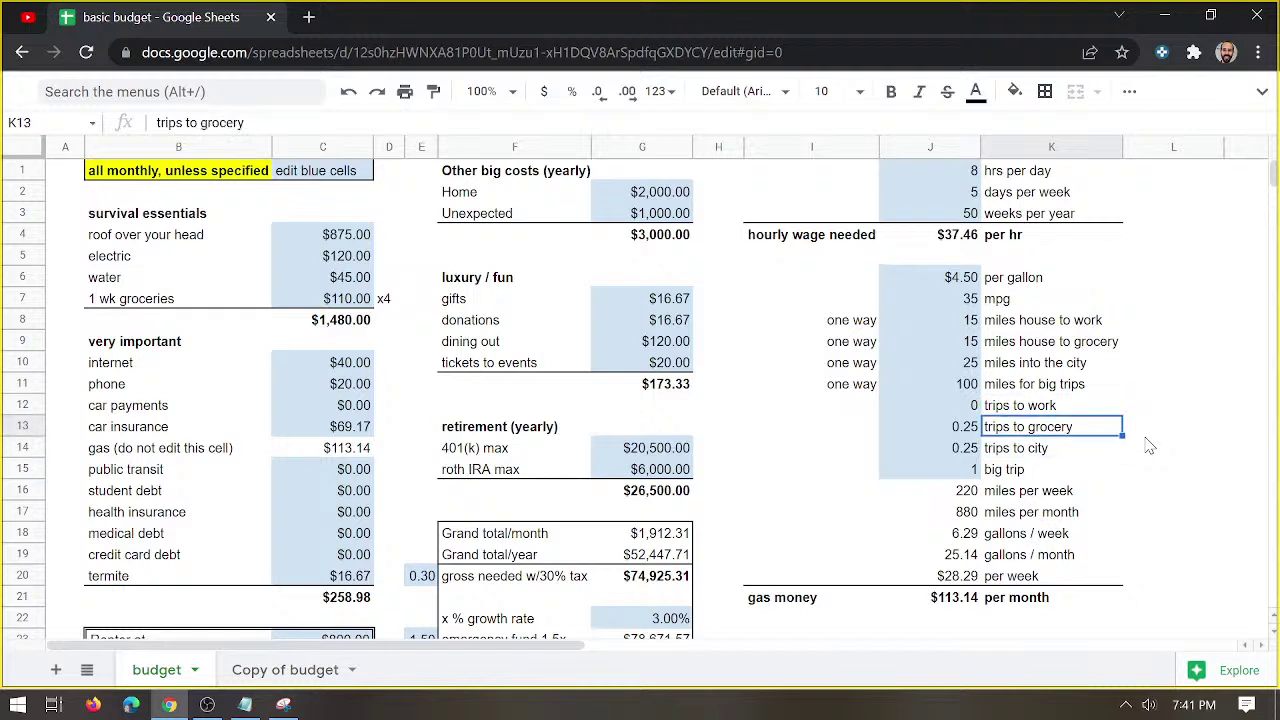
# Append "(per week)" to the trips to work label in K12 and the trips to grocery label in K13.
pyautogui.press('Up')
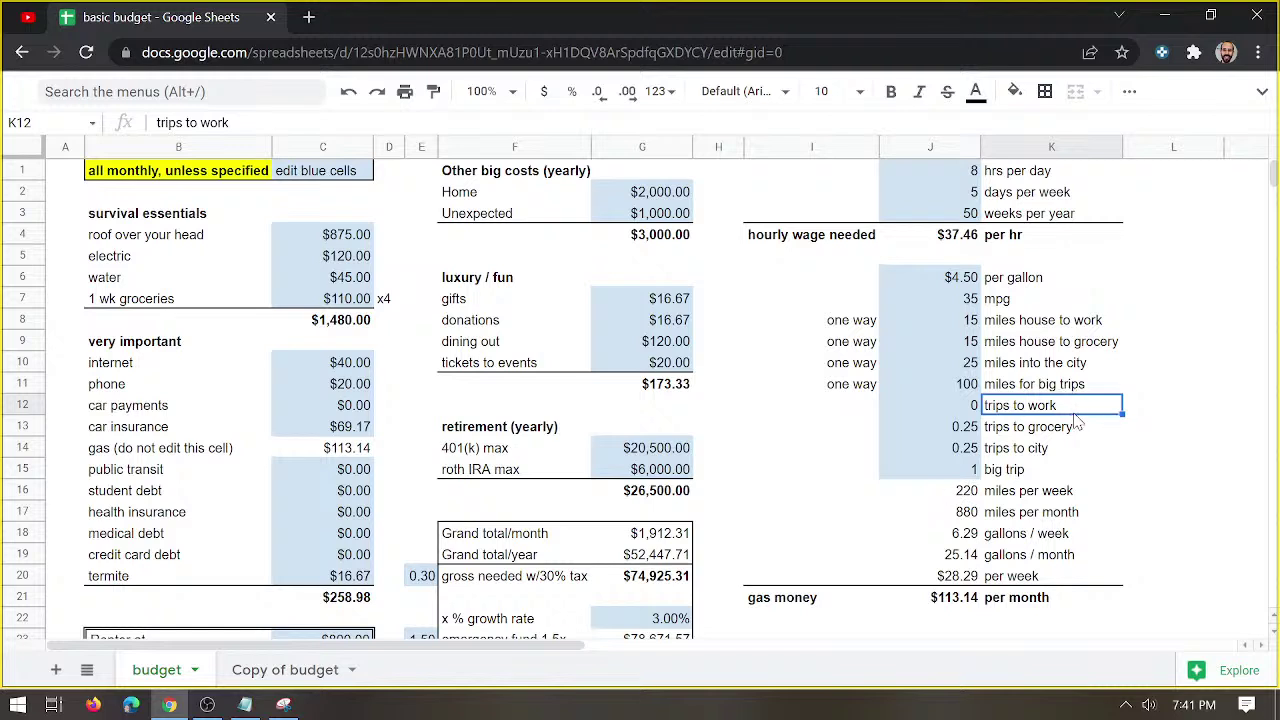
pyautogui.press('Return')
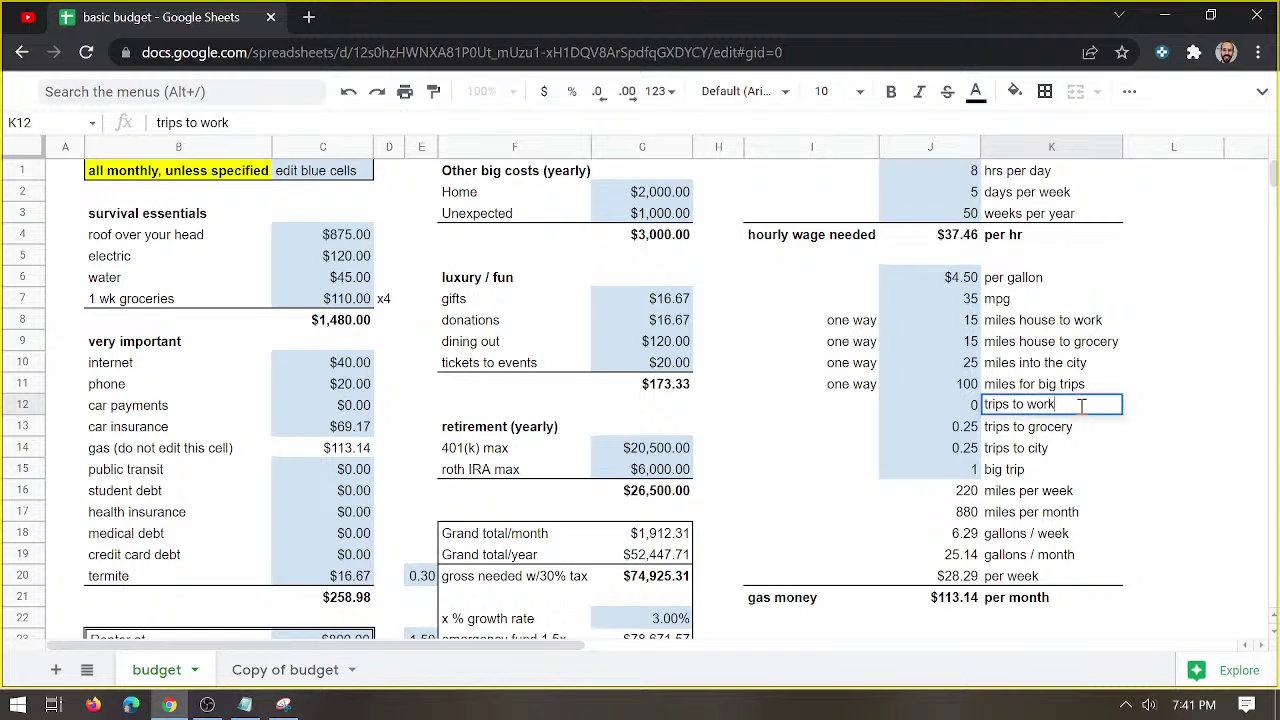
pyautogui.write('(per week)')
pyautogui.press('Return')
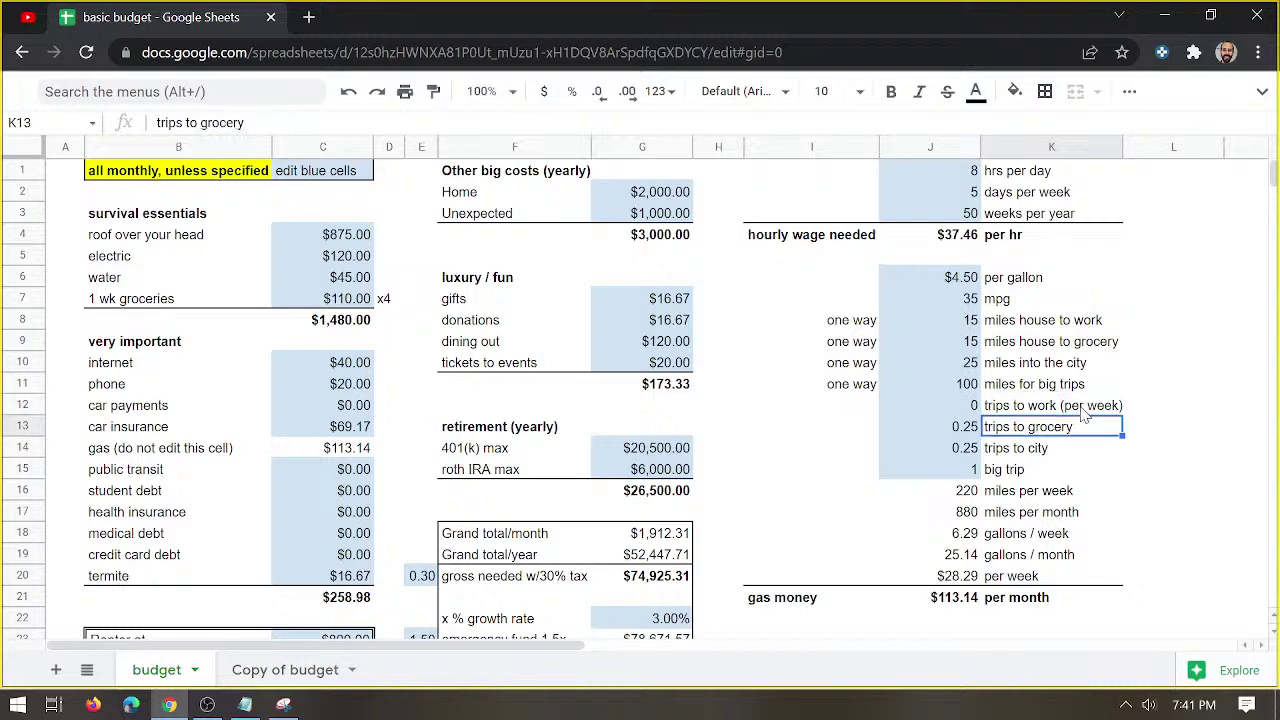
pyautogui.press('Return')
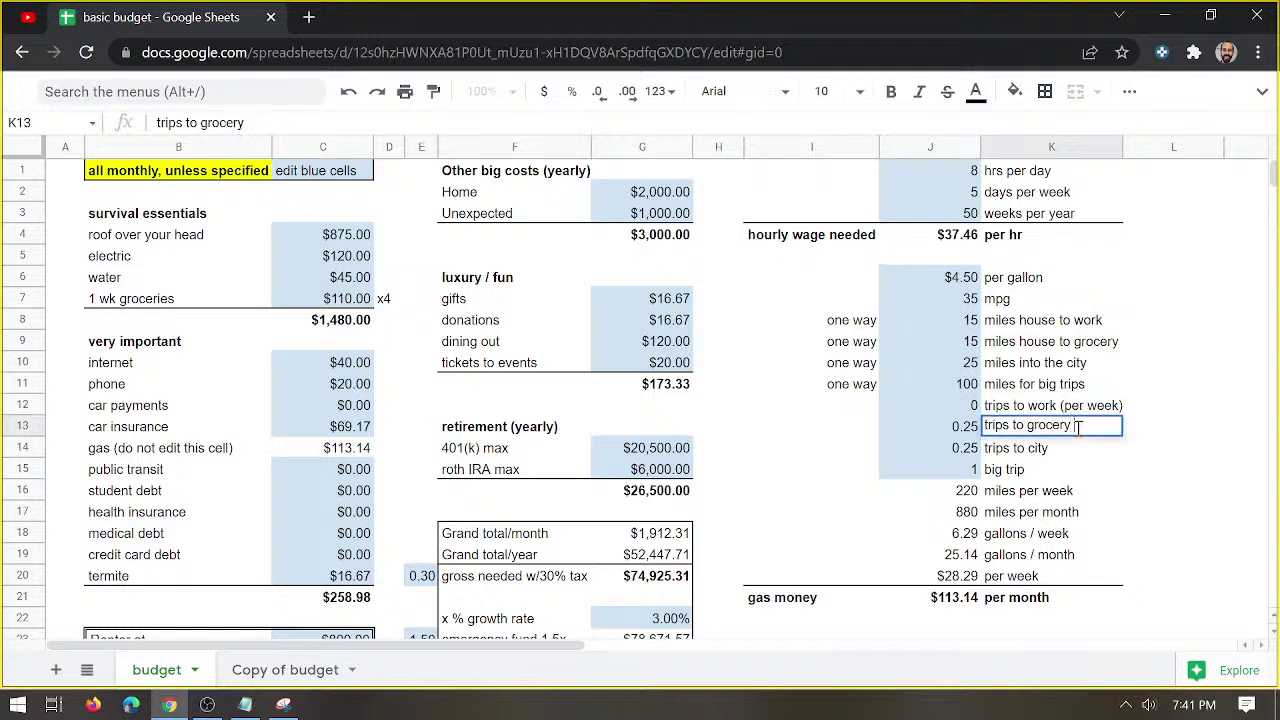
pyautogui.write('(per week)')
pyautogui.press('Return')
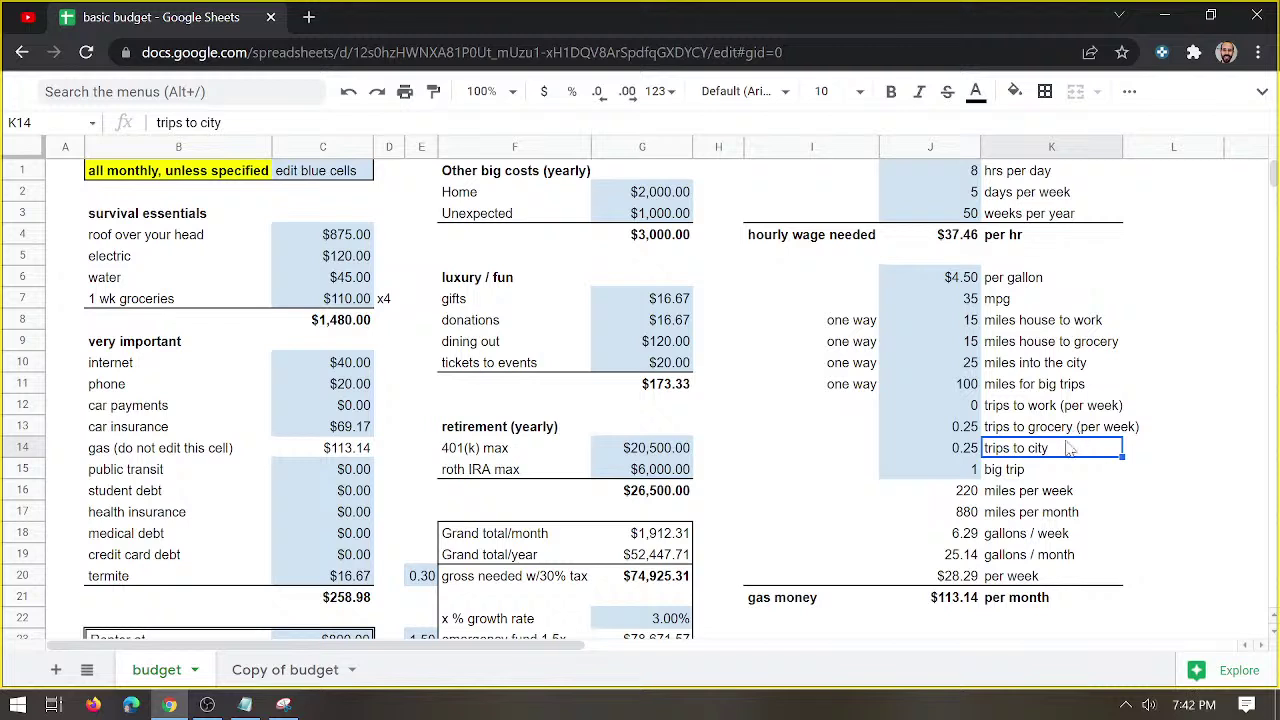
# Append "(per week)" to the trips to city label in K14 and the big trip label in K15.
pyautogui.press('Return')
pyautogui.write('(p')
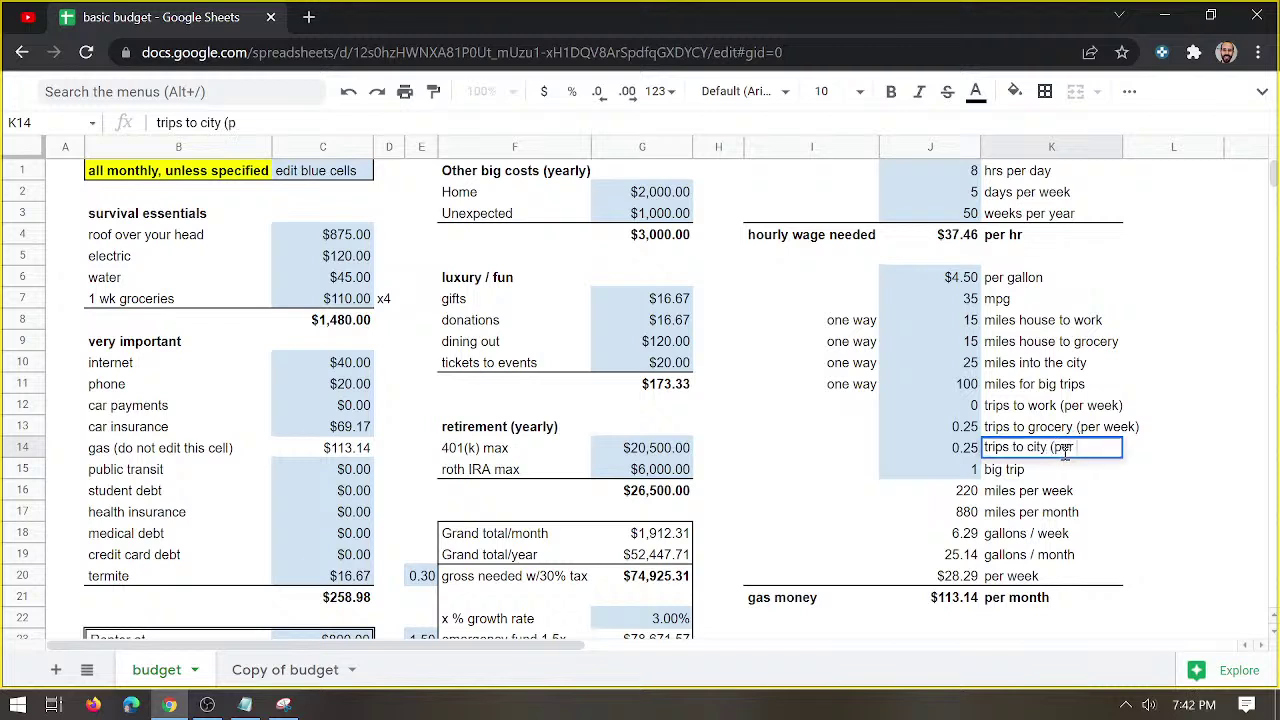
pyautogui.write('er week)')
pyautogui.press('Return')
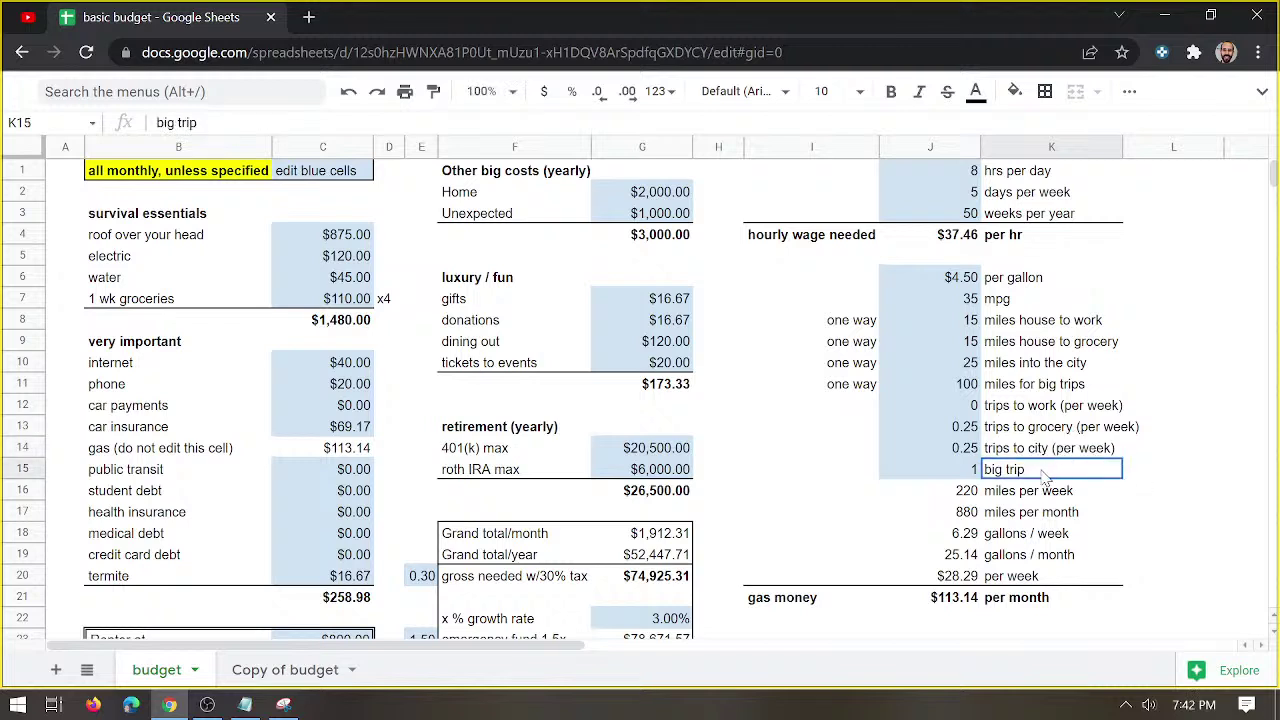
pyautogui.press('Return')
pyautogui.write('(per week)')
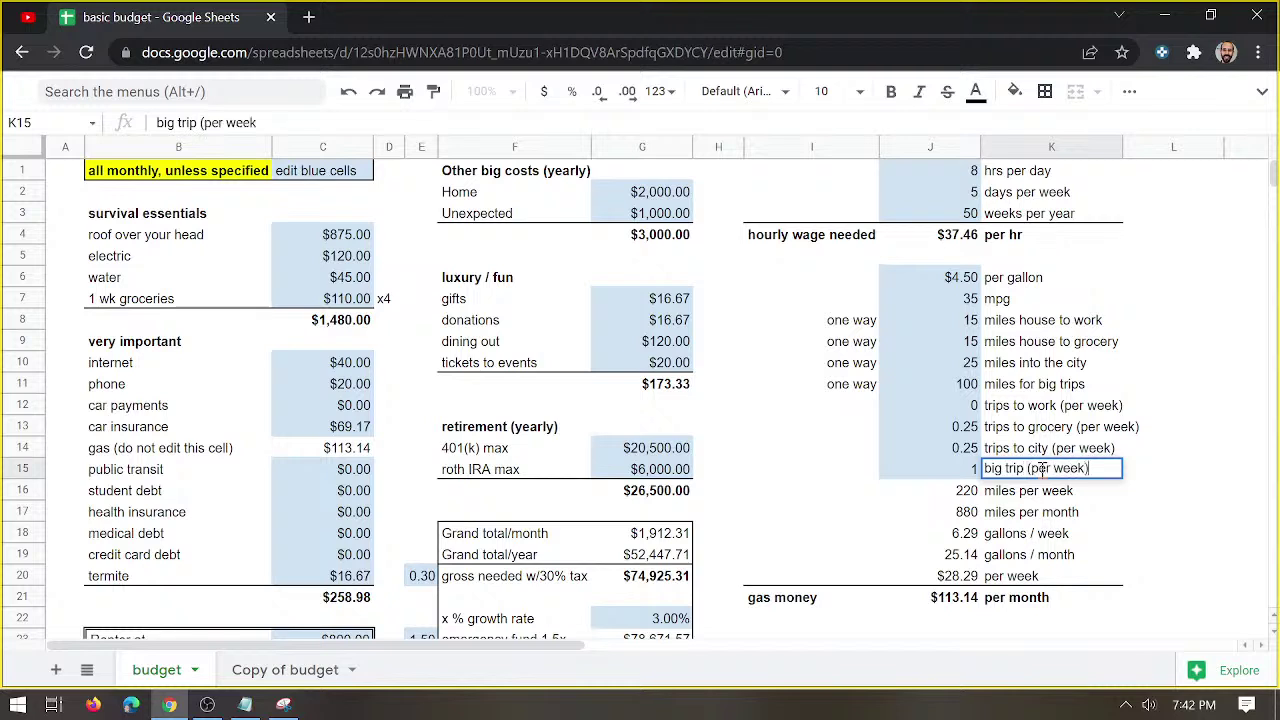
pyautogui.press('Return')
# Inspect the miles per week formula in J16 and the weekly trip values for grocery and city in J13:J14.
pyautogui.click(1064, 470)
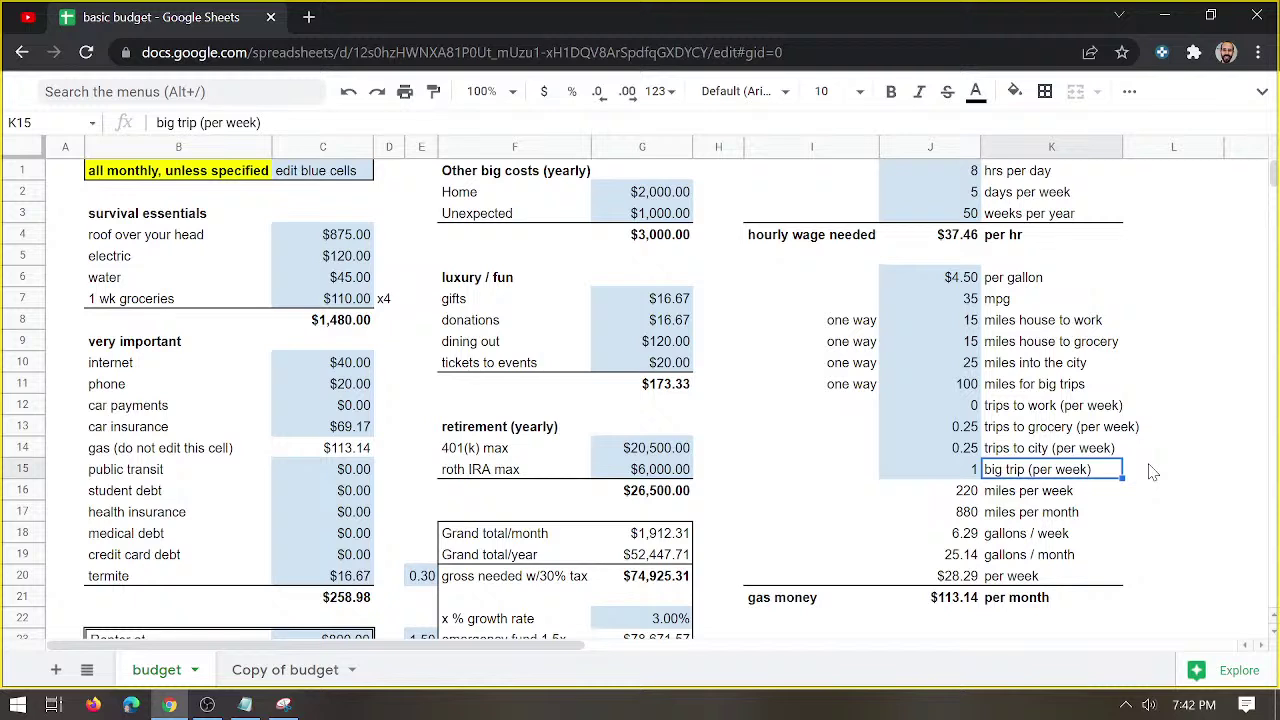
pyautogui.click(965, 495)
pyautogui.doubleClick(965, 492)
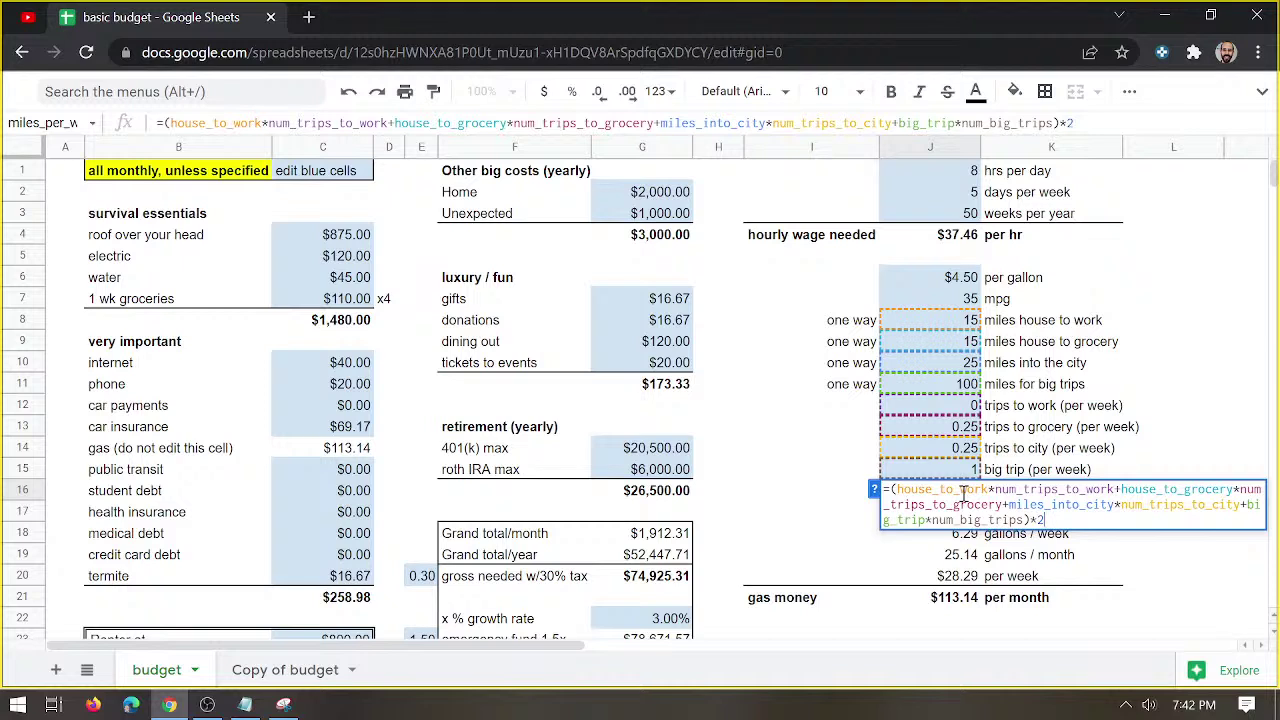
pyautogui.press('Escape')
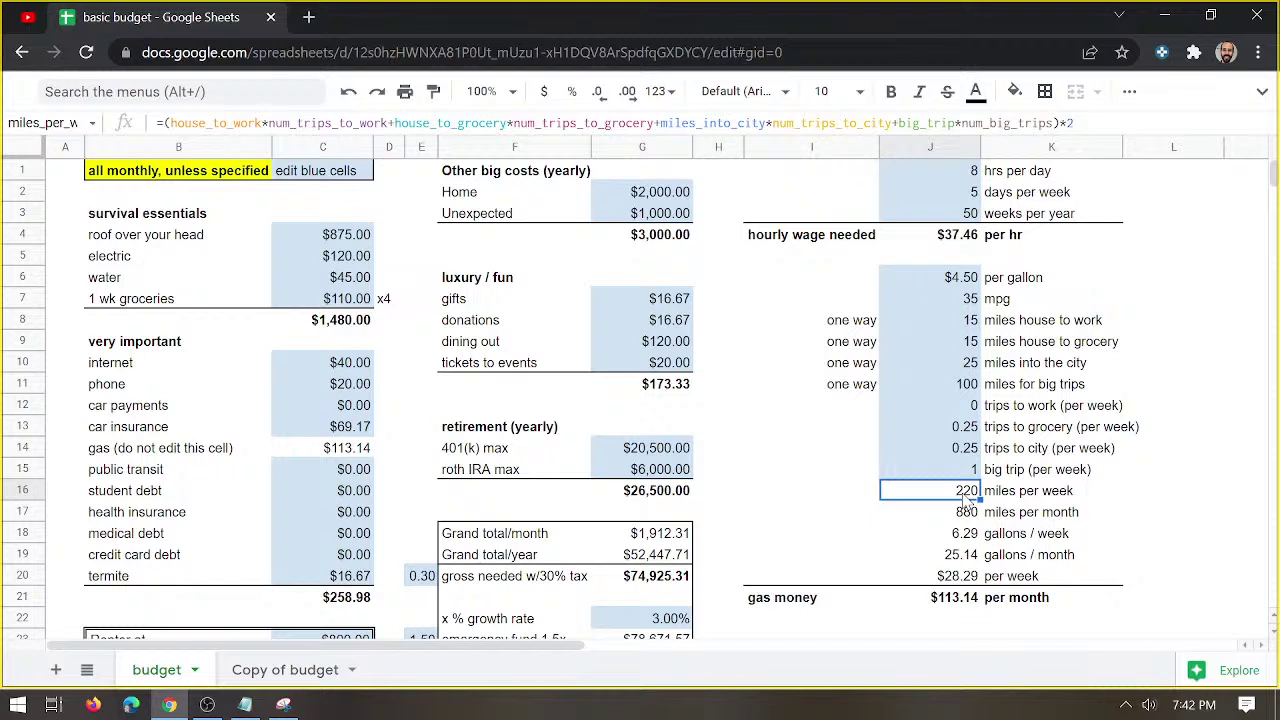
pyautogui.click(941, 430)
pyautogui.click(921, 452)
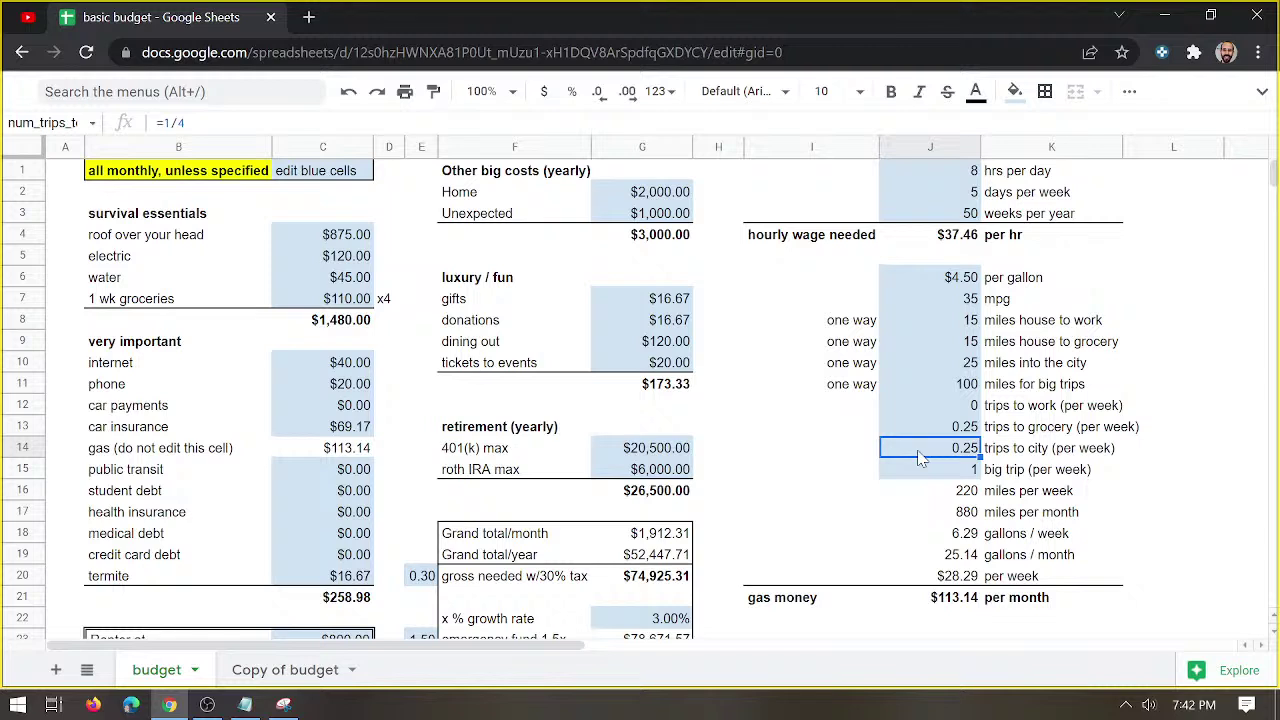
pyautogui.press('Up')
pyautogui.click(960, 455)
pyautogui.click(1128, 497)
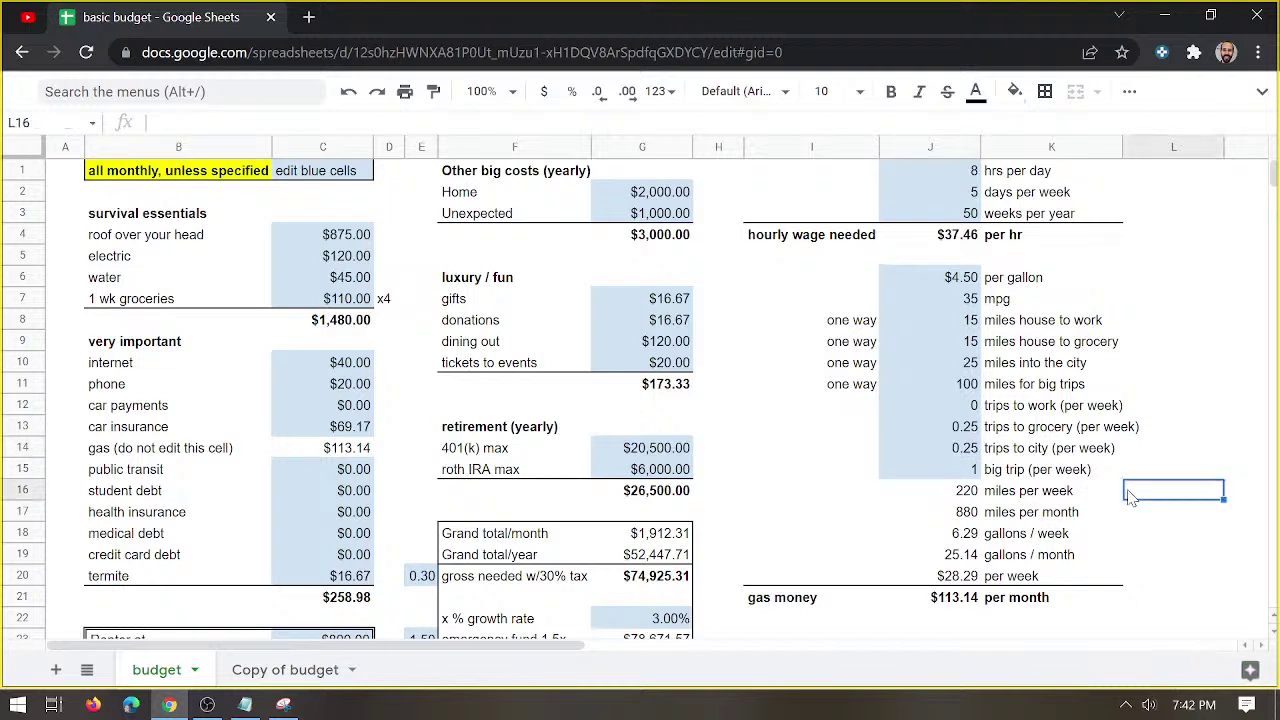
# Go through the mileage, gallons and gas cost labels in K16:K21, and view the formula of the gas expense in C14.
pyautogui.click(1043, 500)
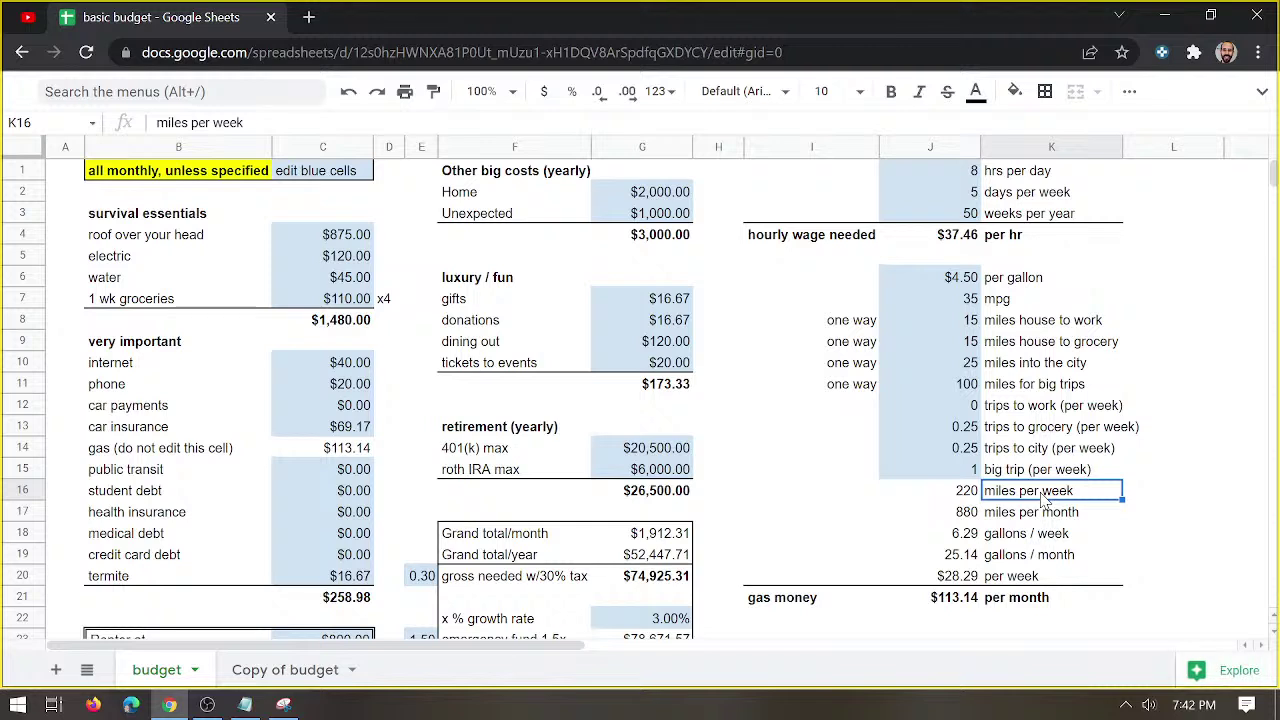
pyautogui.press('Down')
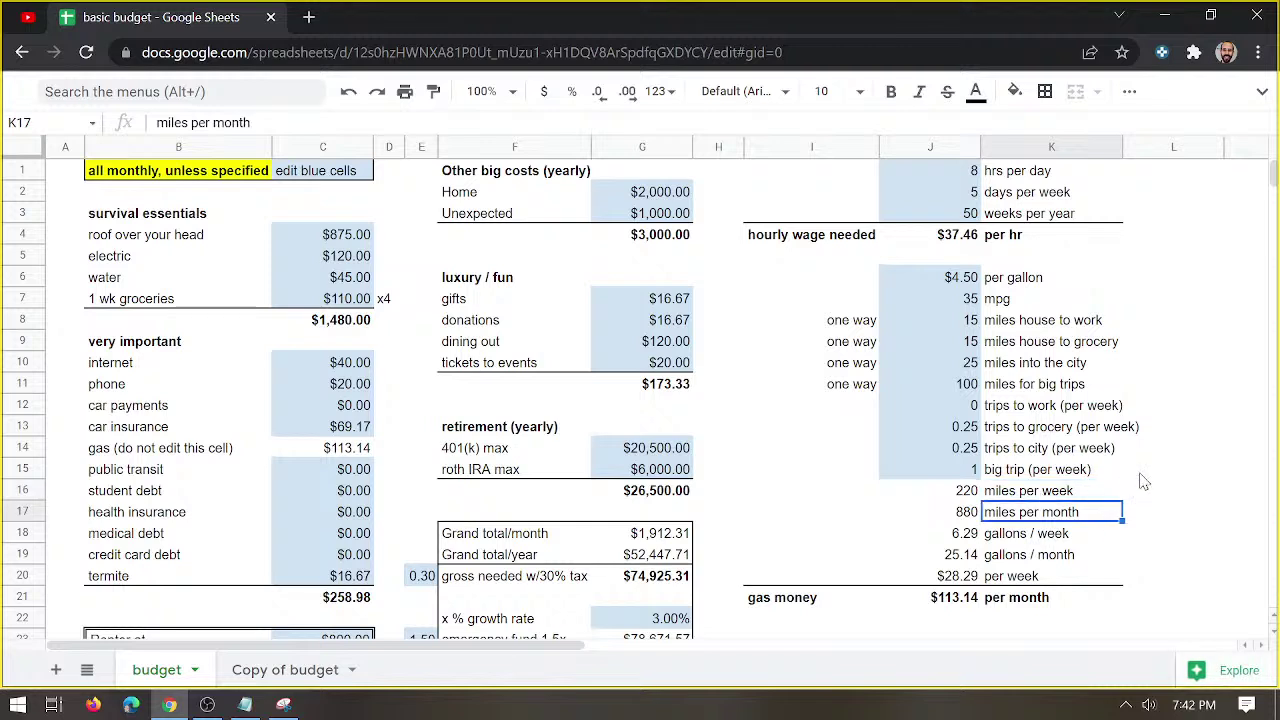
pyautogui.press('Down')
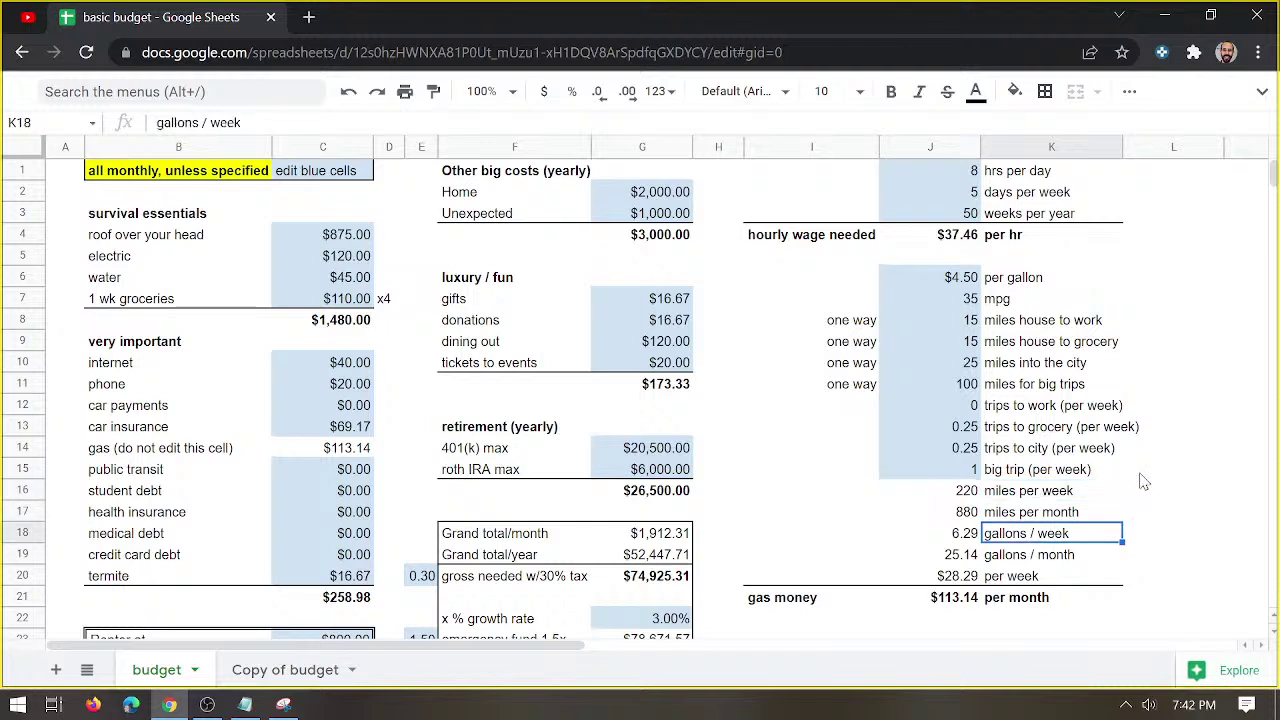
pyautogui.press('Down')
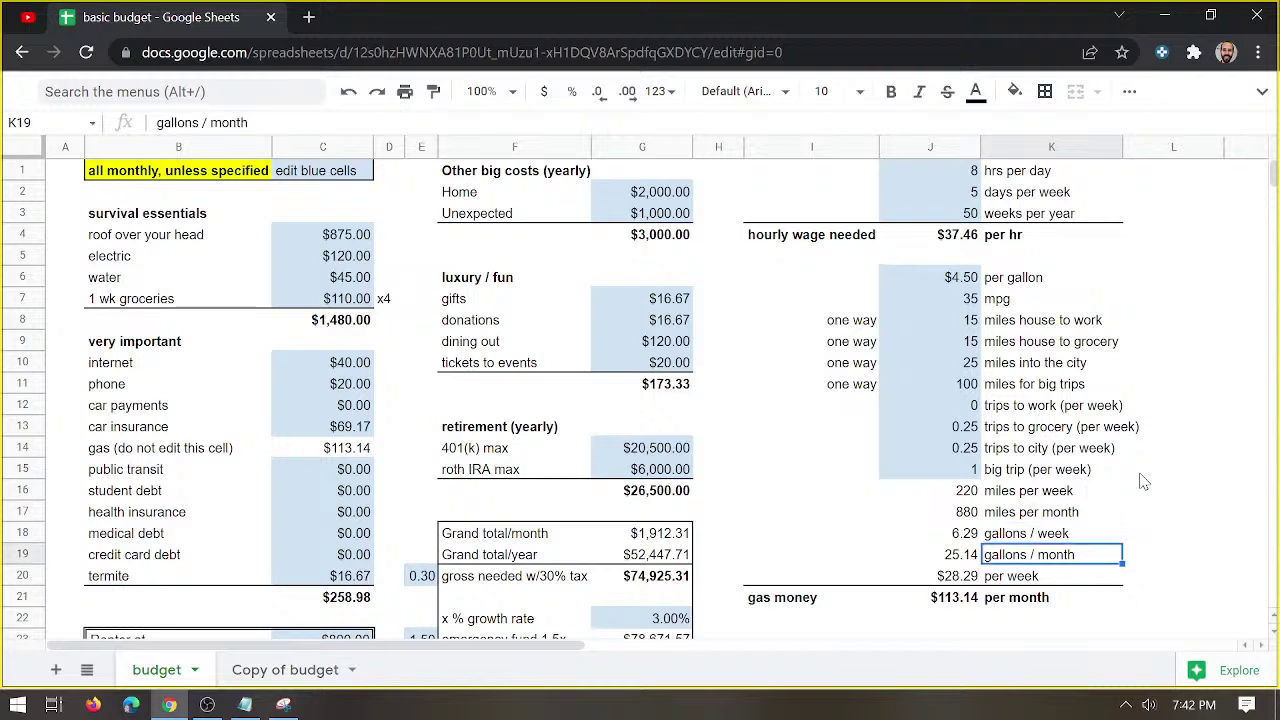
pyautogui.press('Down')
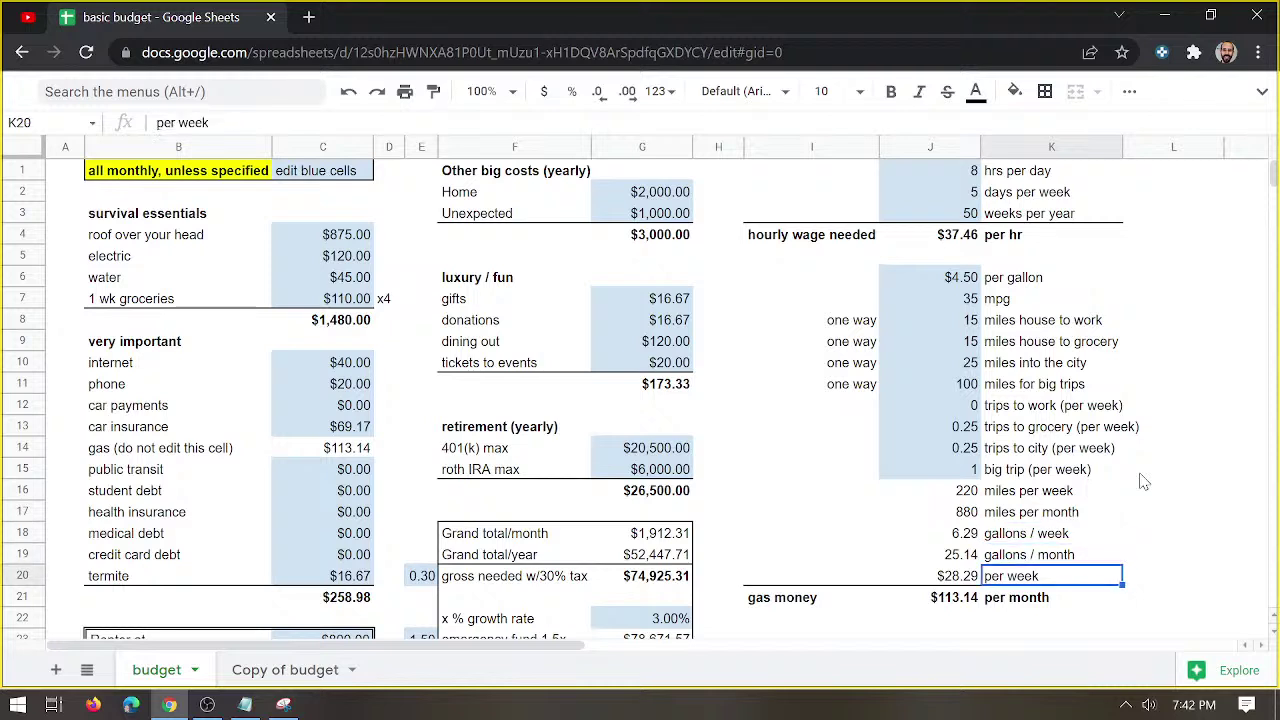
pyautogui.press('Down')
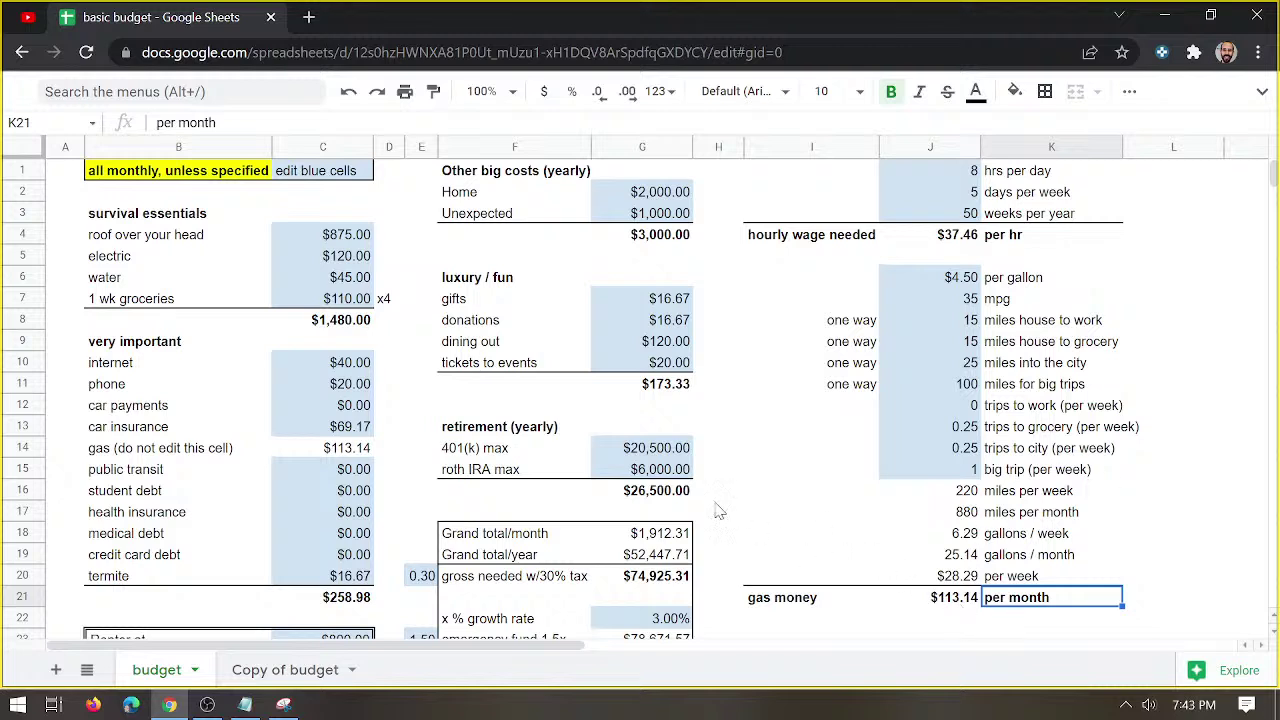
pyautogui.click(352, 450)
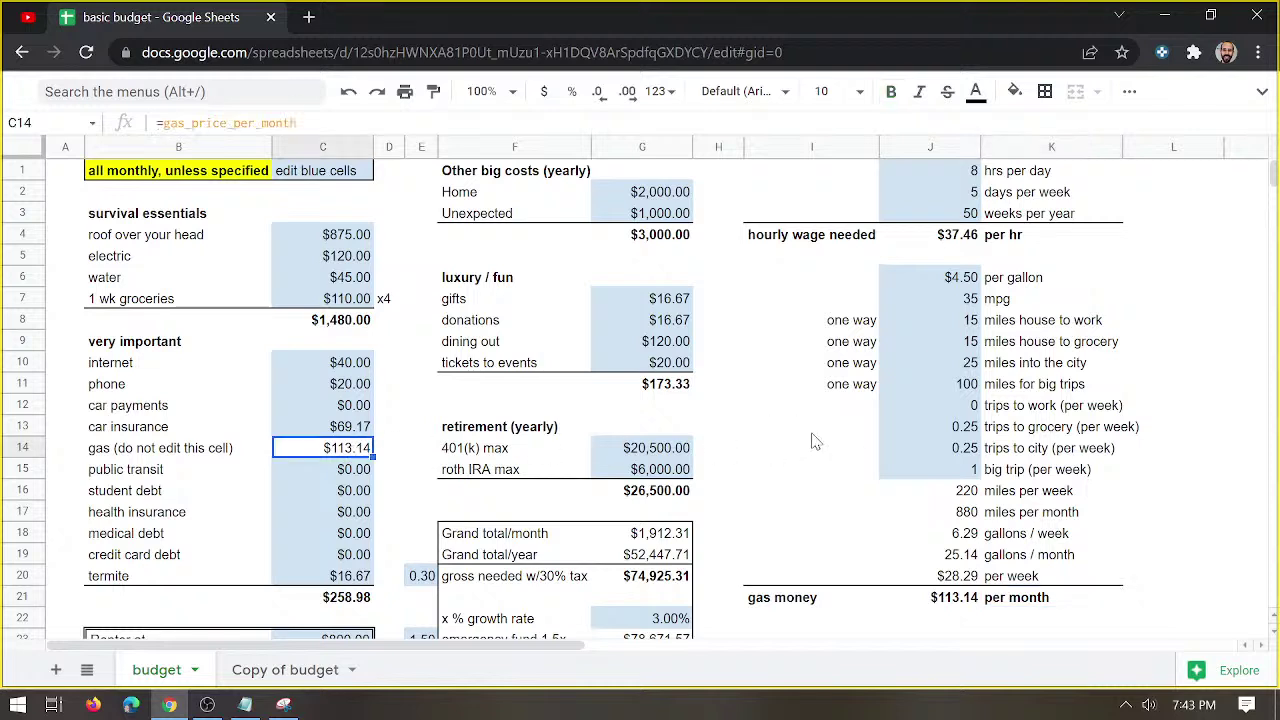
# Fill the Grand total/year and gross needed amounts in G19:G20 with light orange.
pyautogui.click(655, 584)
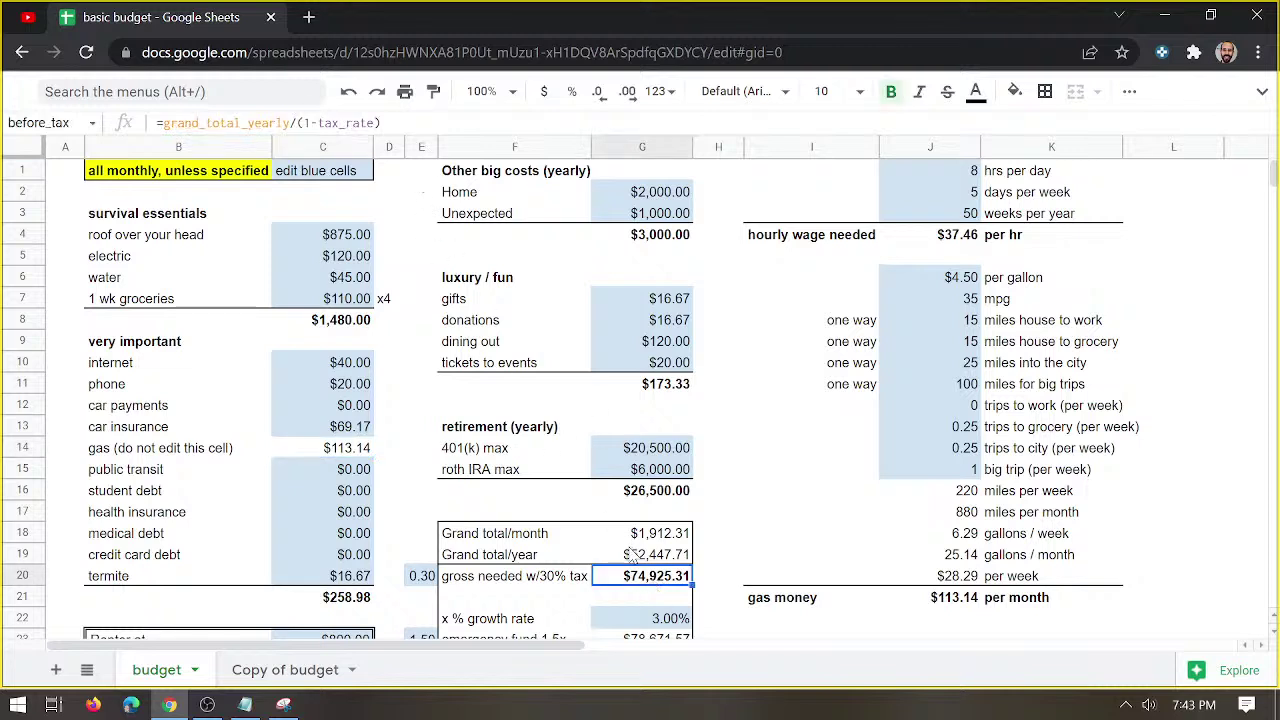
pyautogui.moveTo(648, 561); pyautogui.dragTo(647, 578)
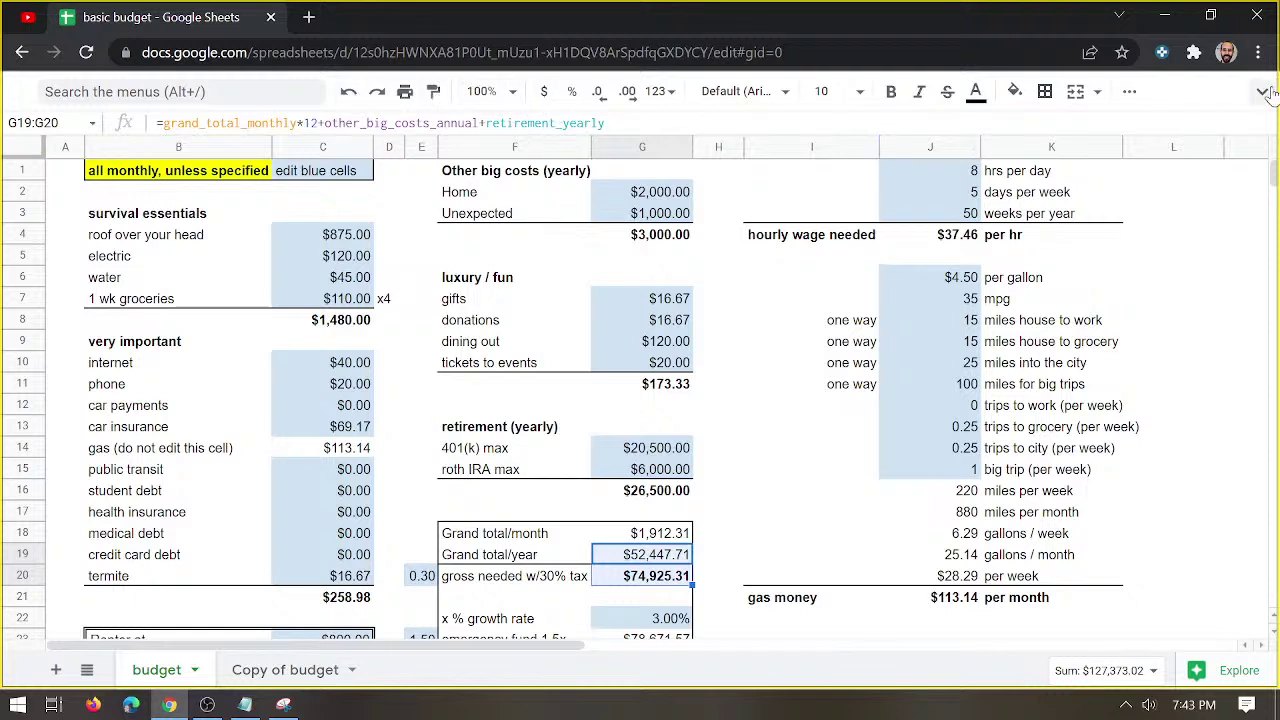
pyautogui.click(1014, 92)
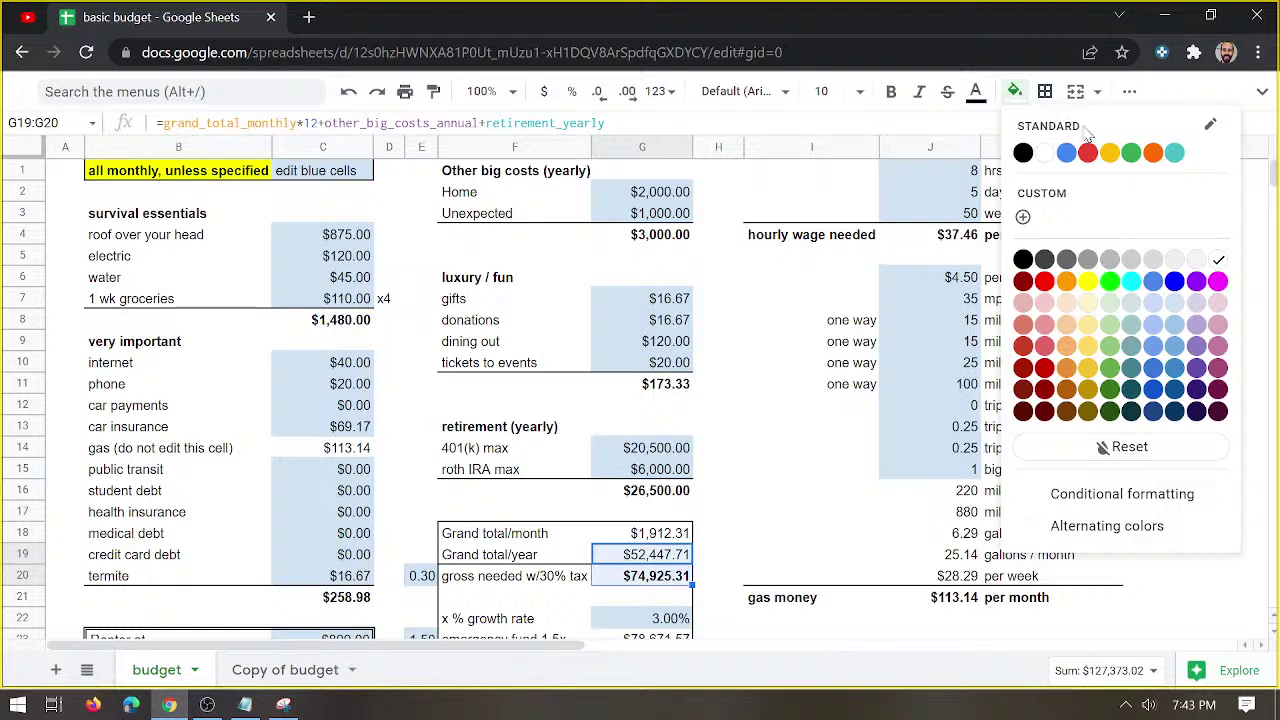
pyautogui.click(1066, 303)
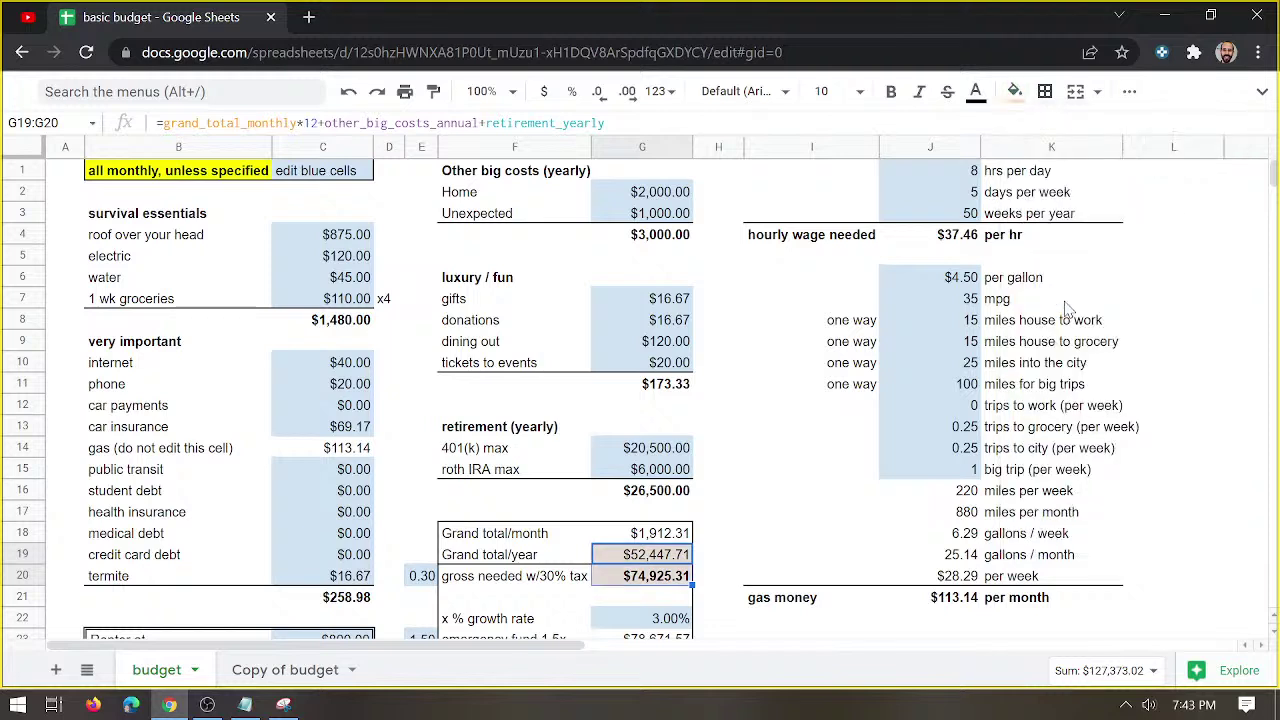
# Fill the monthly gas money amount in J21 with light orange.
pyautogui.click(960, 604)
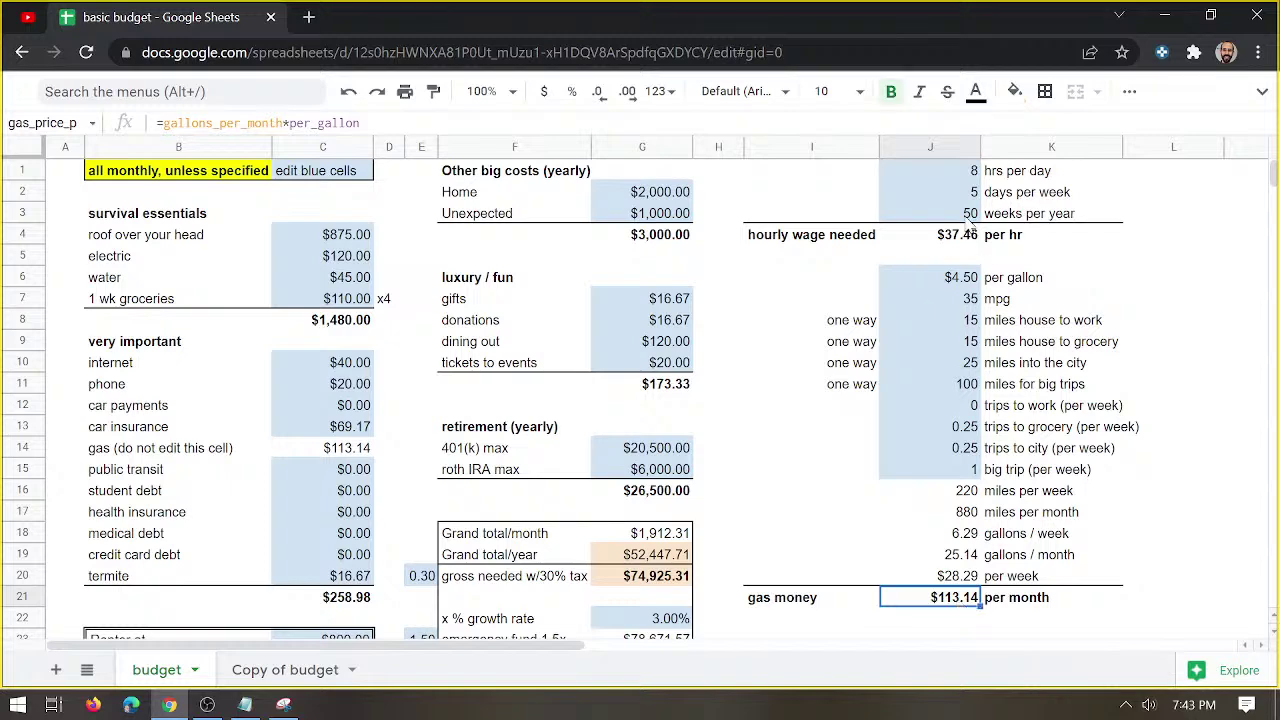
pyautogui.click(1014, 91)
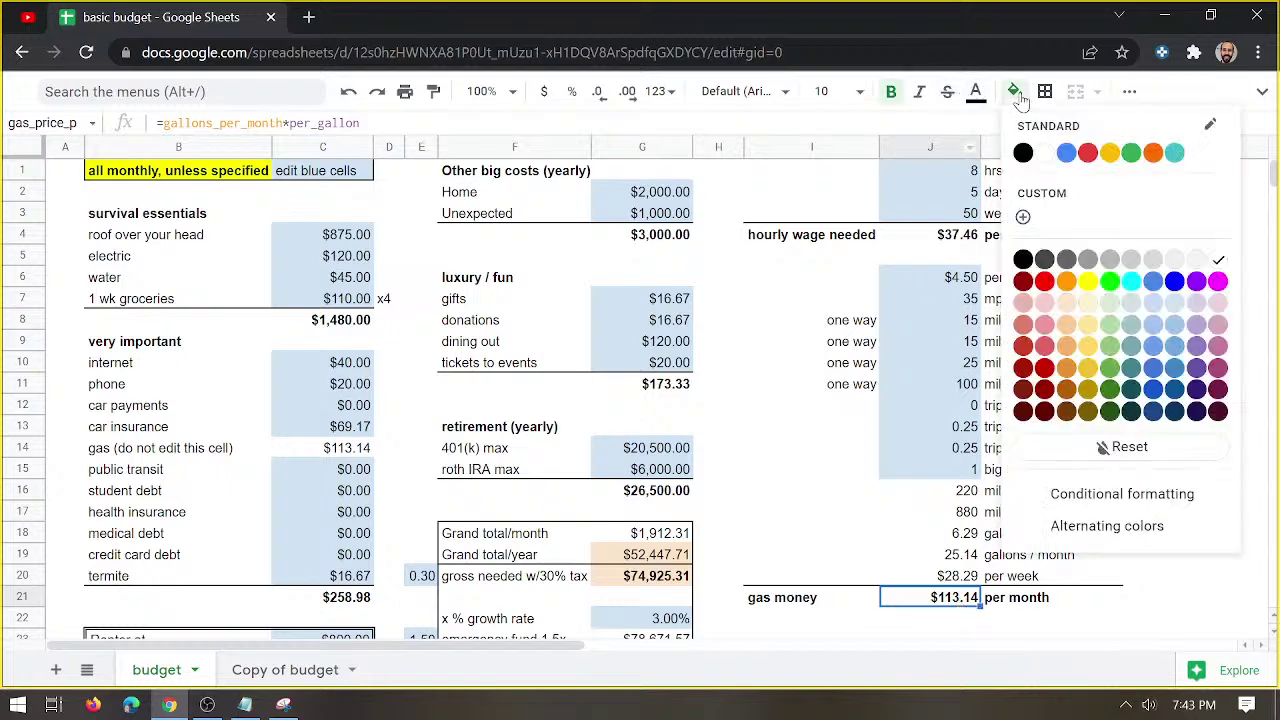
pyautogui.click(1073, 308)
pyautogui.click(1185, 556)
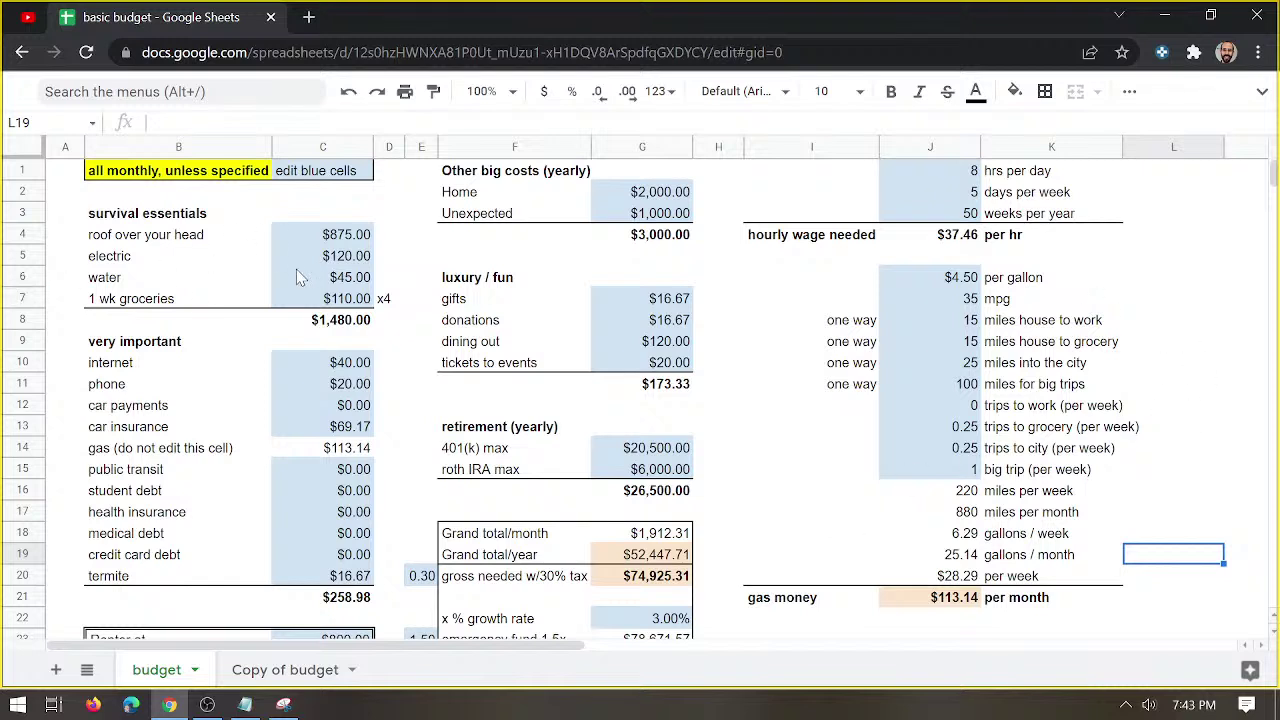
# View the roof over your head amount in C4, then search Google in a new tab for "scranton pennslyvania craigslist".
pyautogui.click(348, 237)
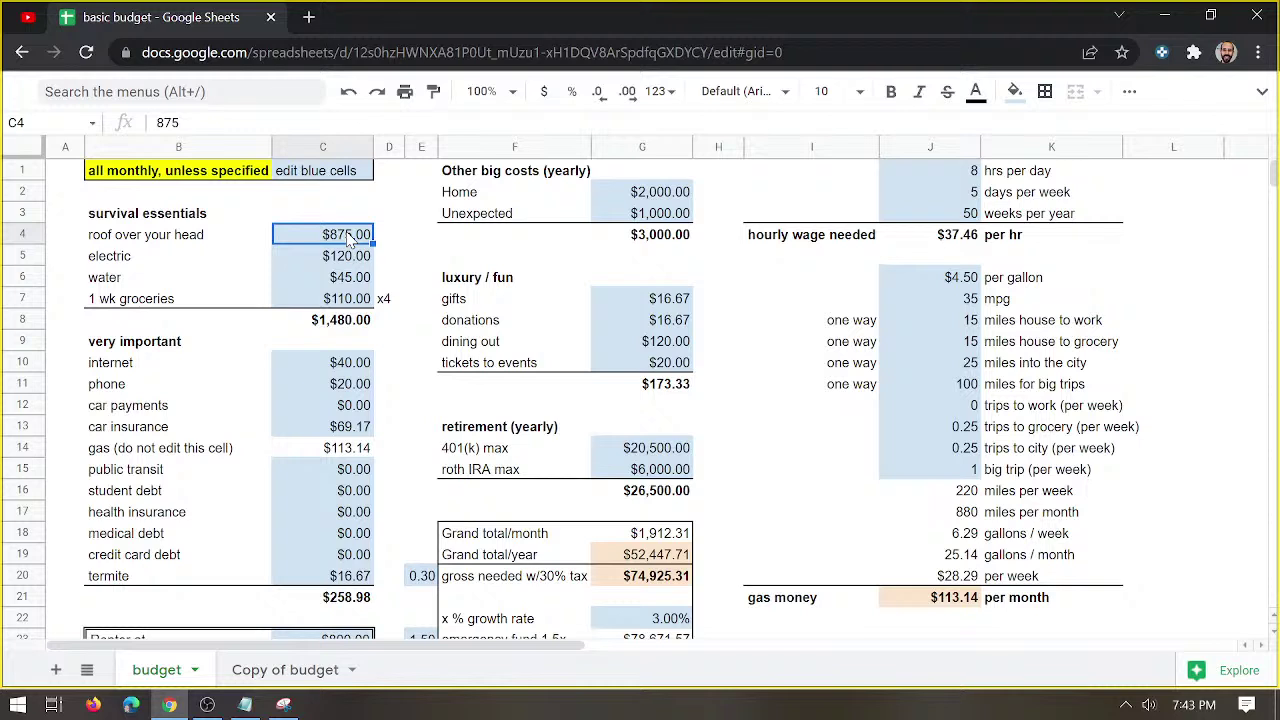
pyautogui.click(351, 213)
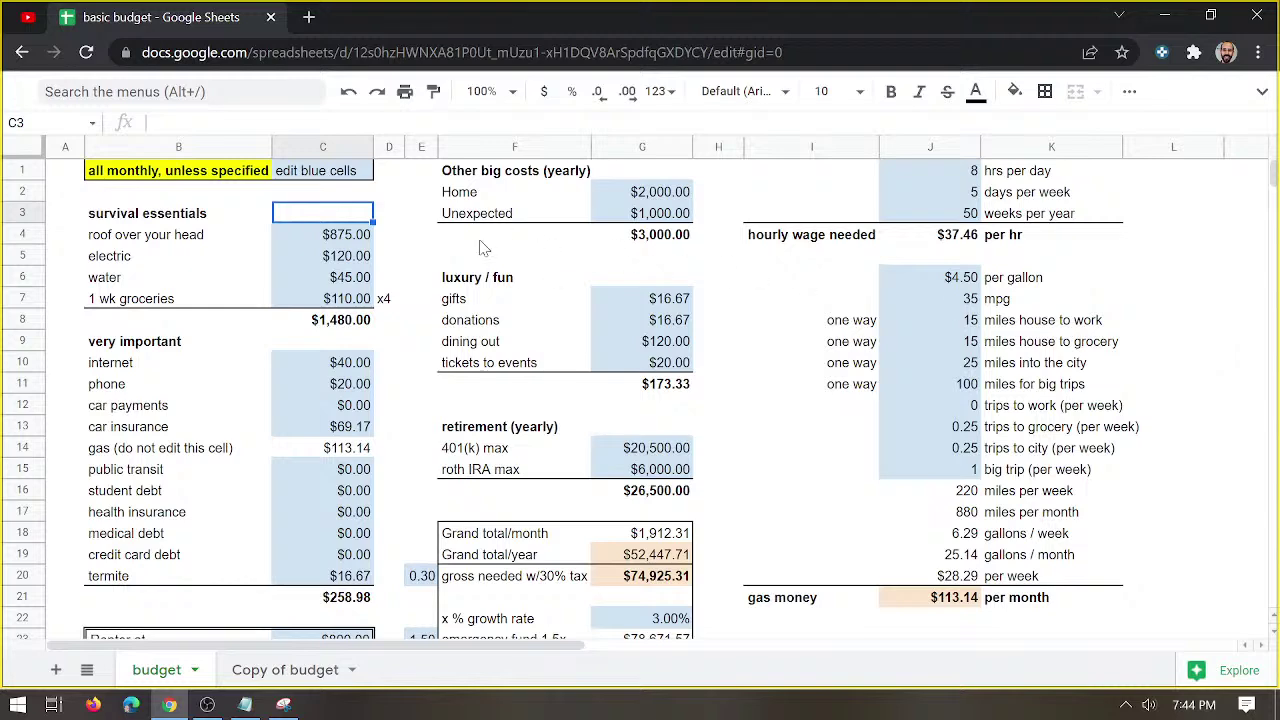
pyautogui.click(311, 17)
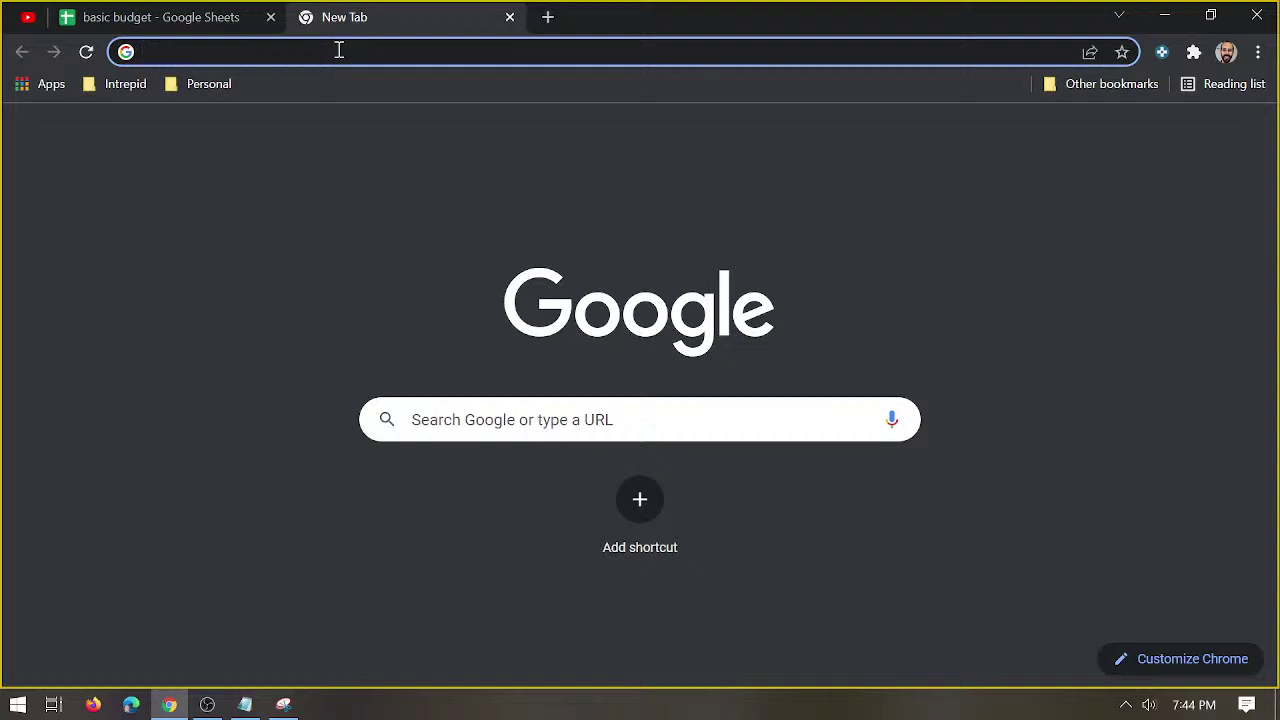
pyautogui.write('scran')
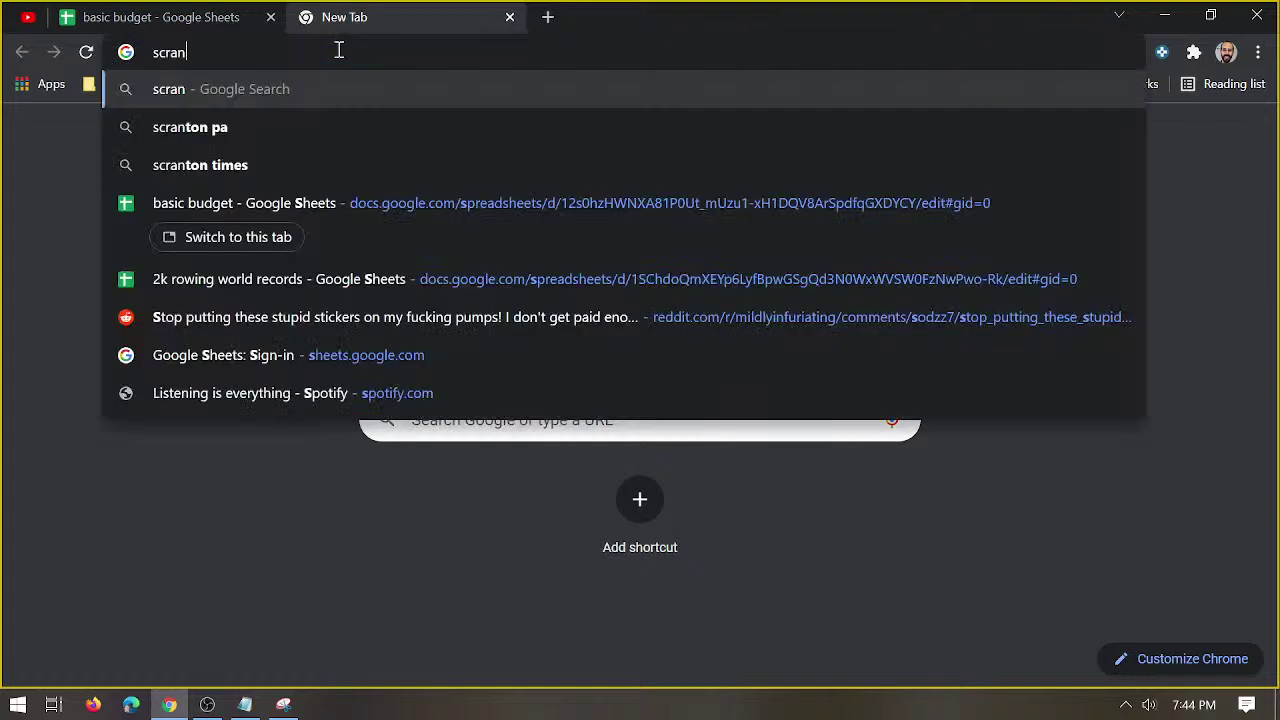
pyautogui.write('ton pennslyvania cr')
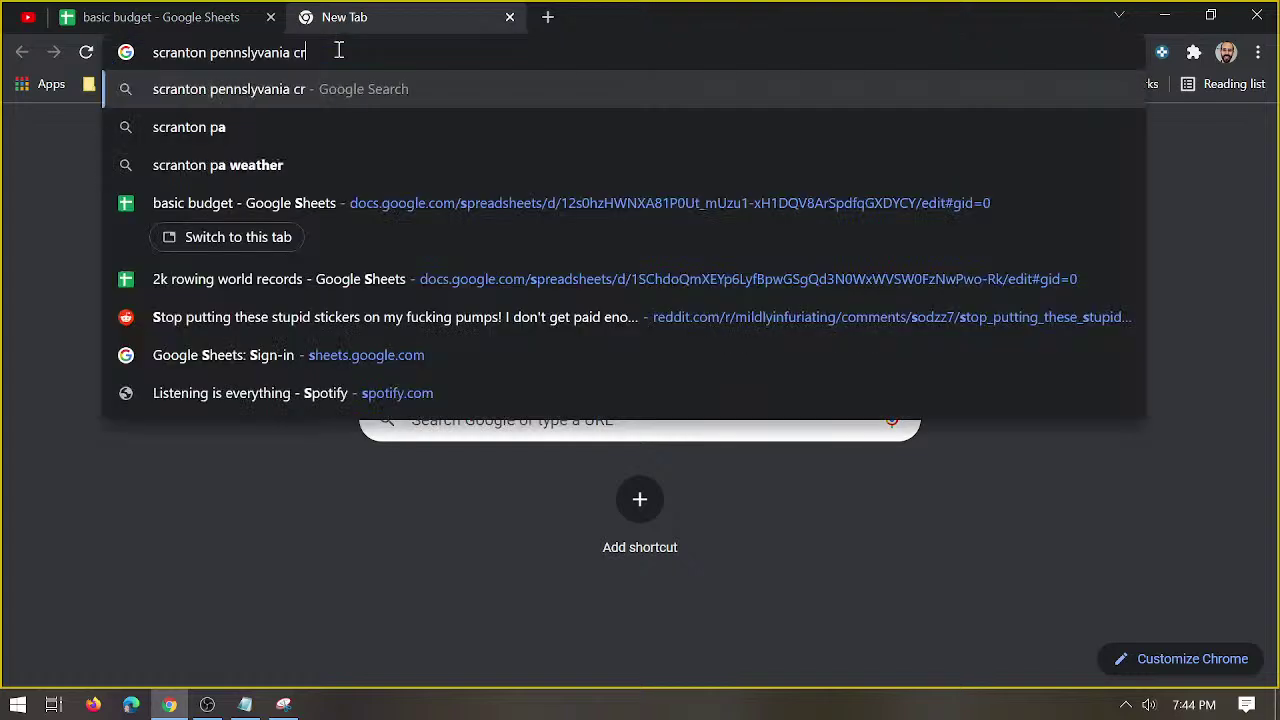
pyautogui.write('aigslist')
pyautogui.press('Return')
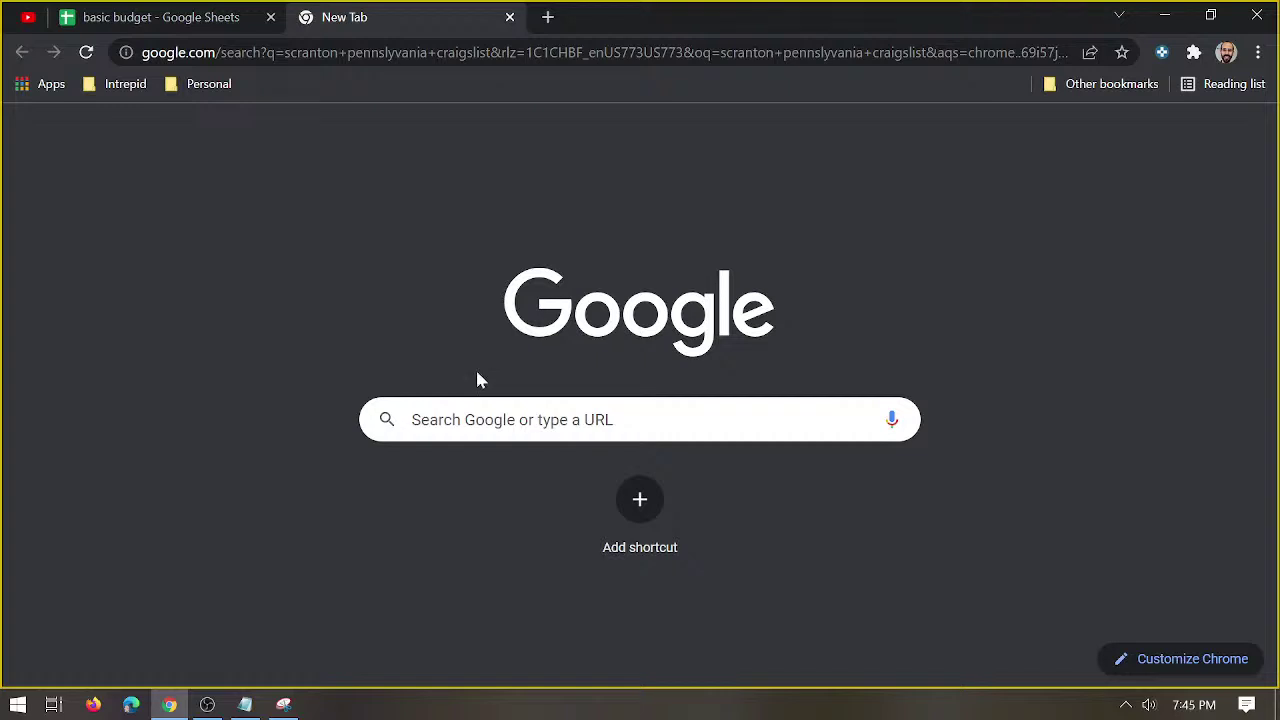
pyautogui.click(459, 420)
pyautogui.write('scranton pennslyvania p')
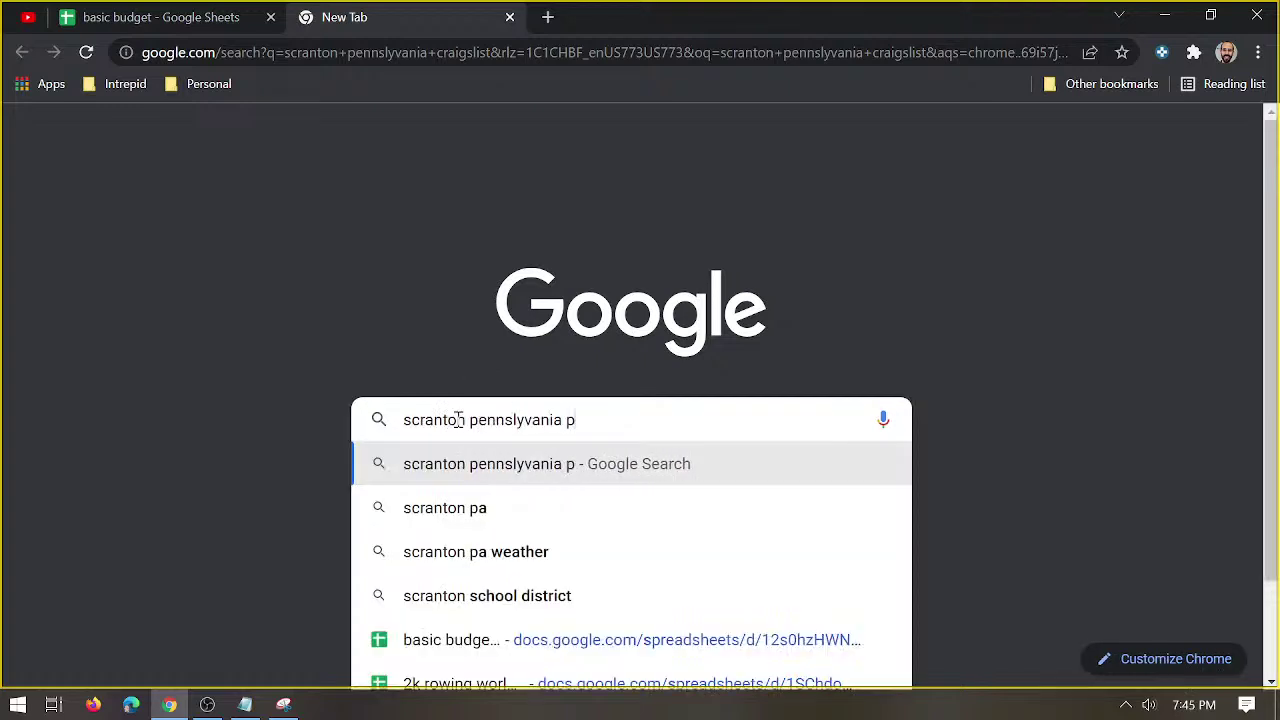
pyautogui.press('BackSpace')
pyautogui.write('craigslist')
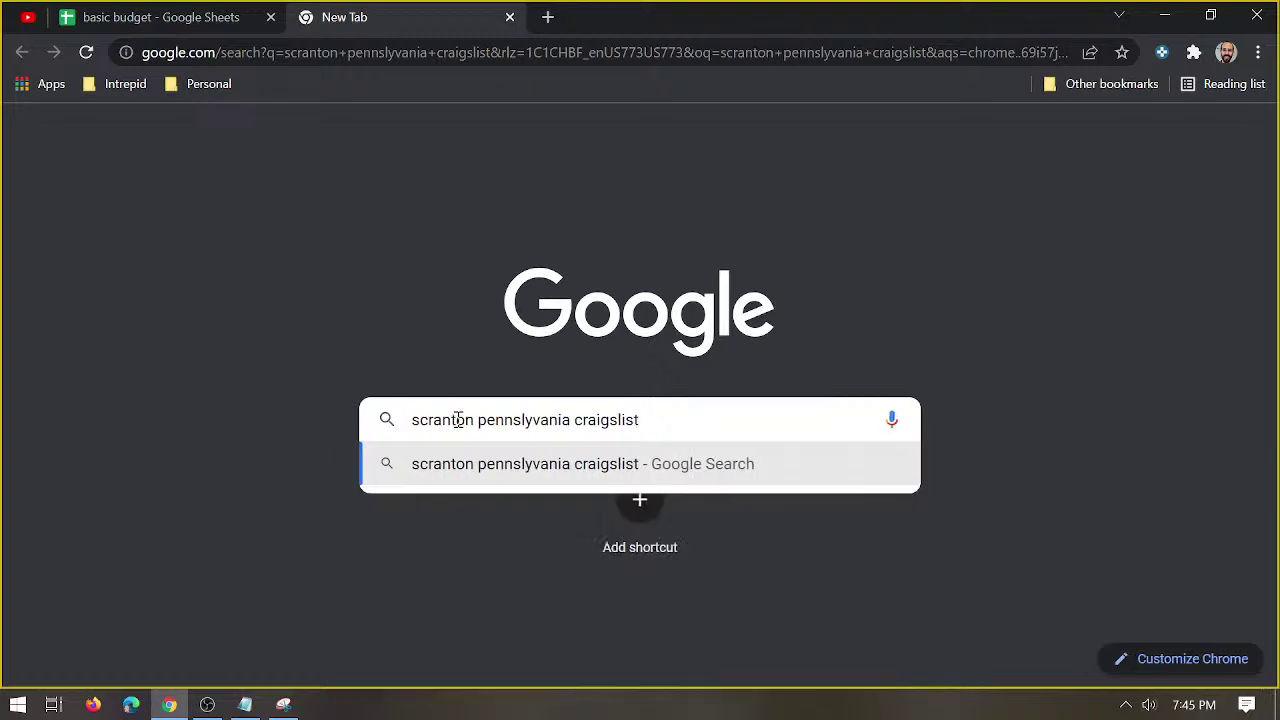
pyautogui.press('Return')
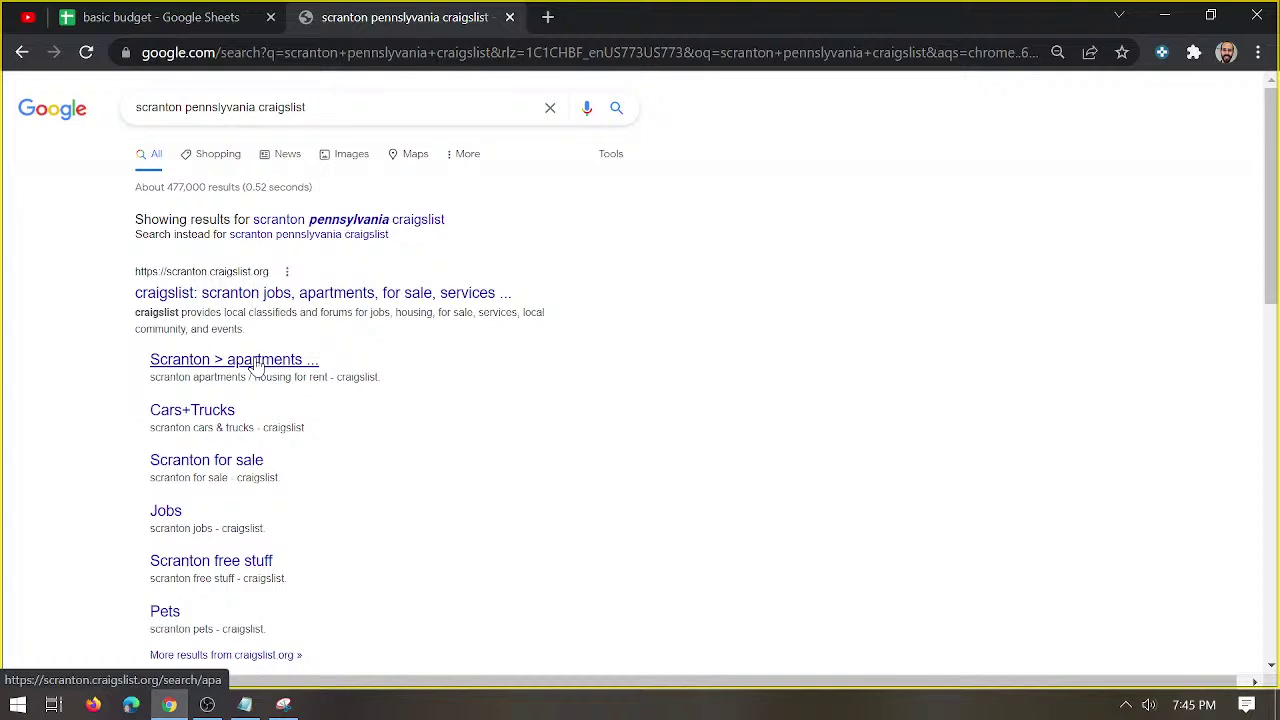
# Open the Scranton apartments / housing for rent listings on craigslist and show them in thumb view.
pyautogui.click(256, 366)
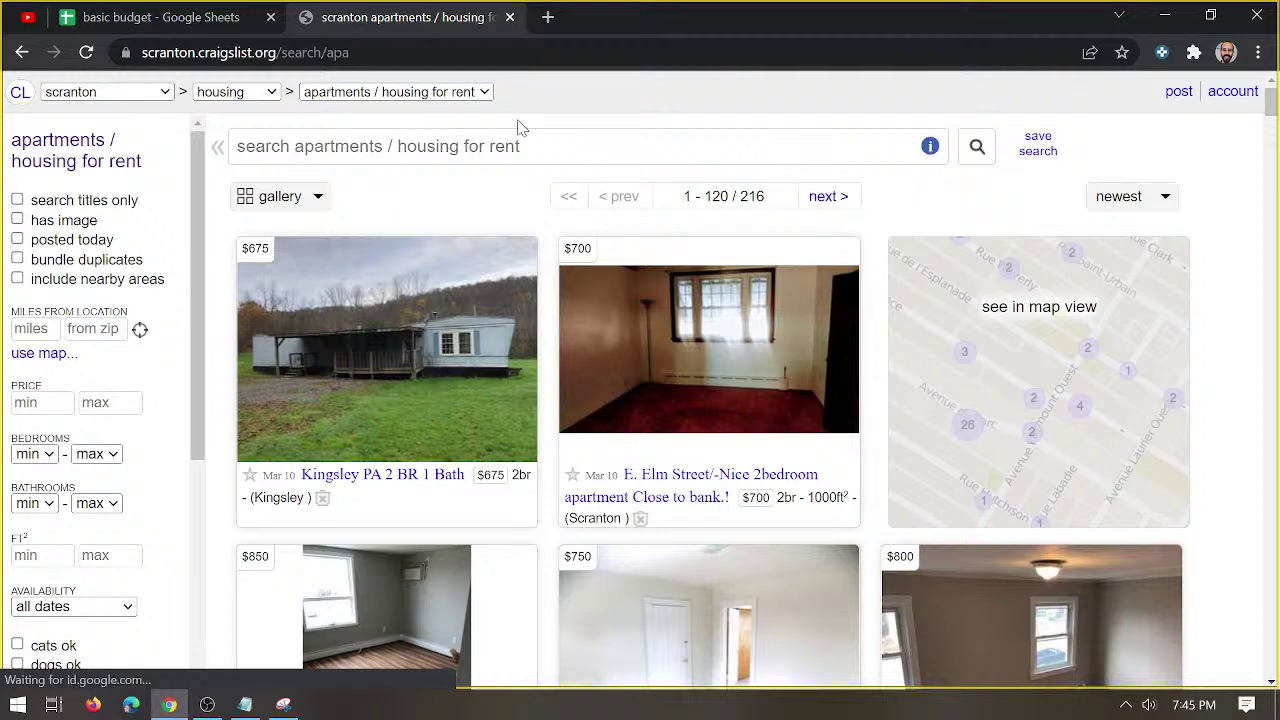
pyautogui.click(318, 198)
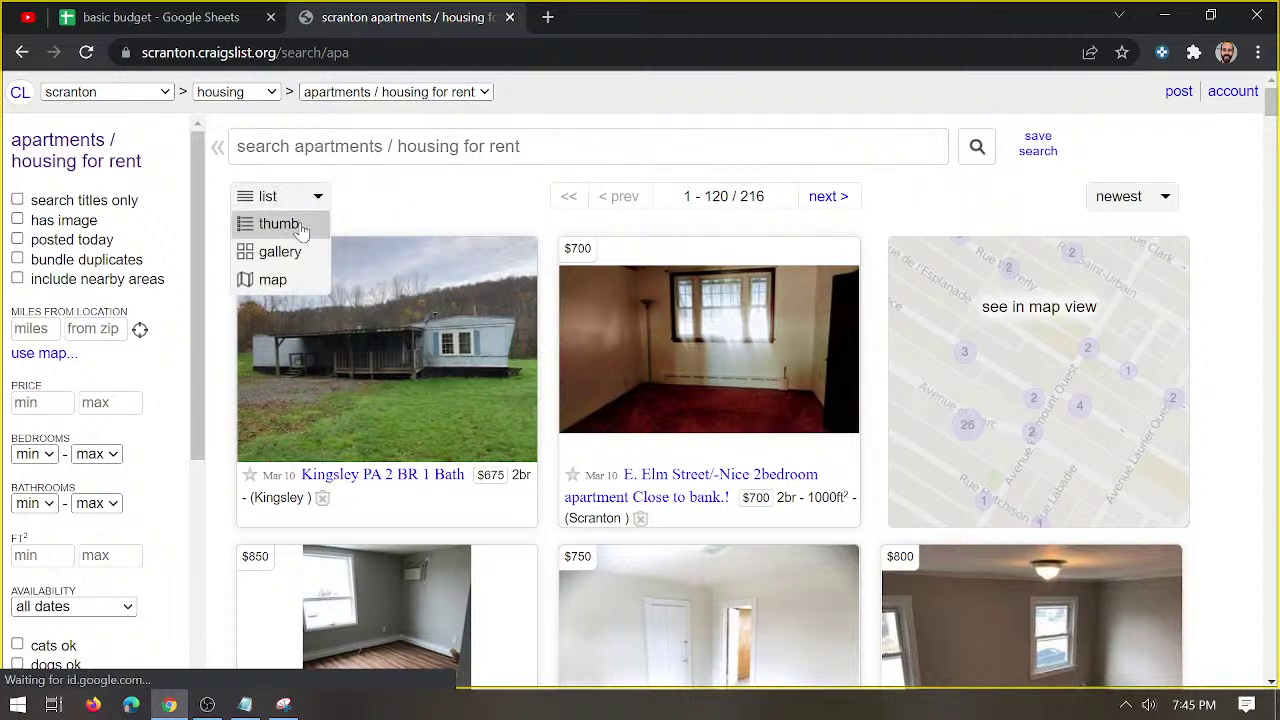
pyautogui.click(297, 228)
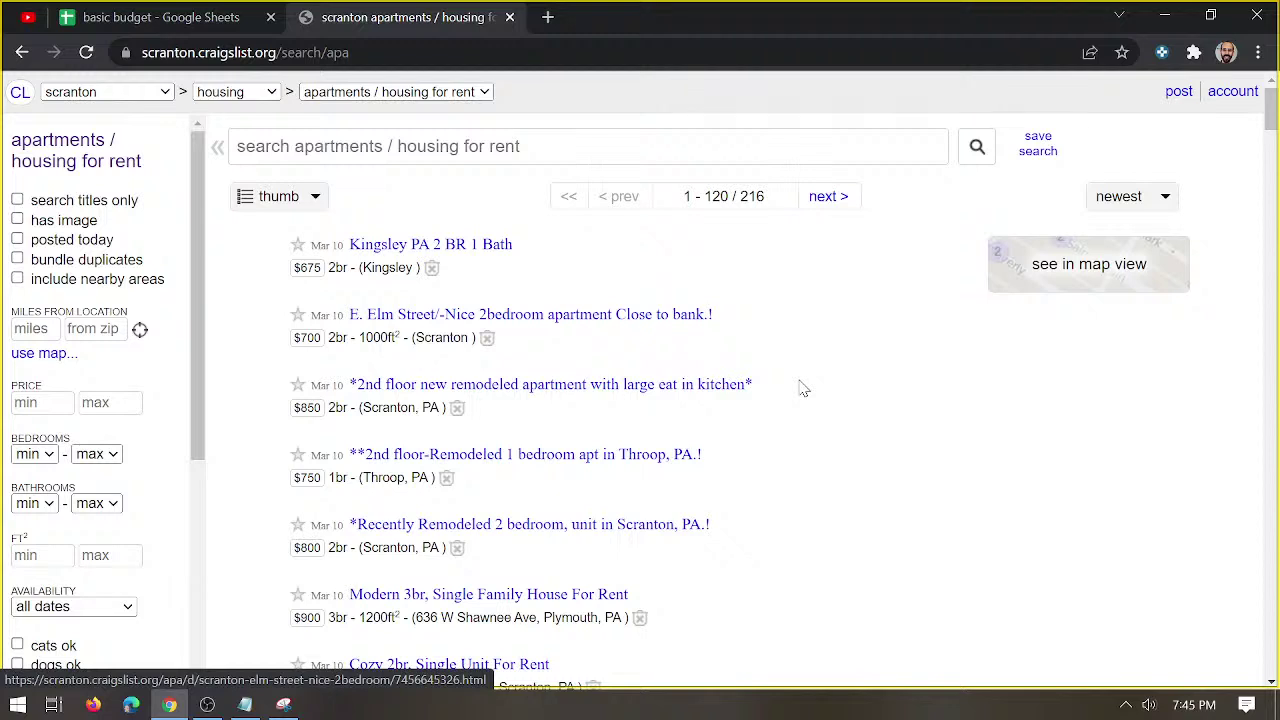
# Look through the rental search filters and limit the listings to those that have an image.
pyautogui.click(108, 455)
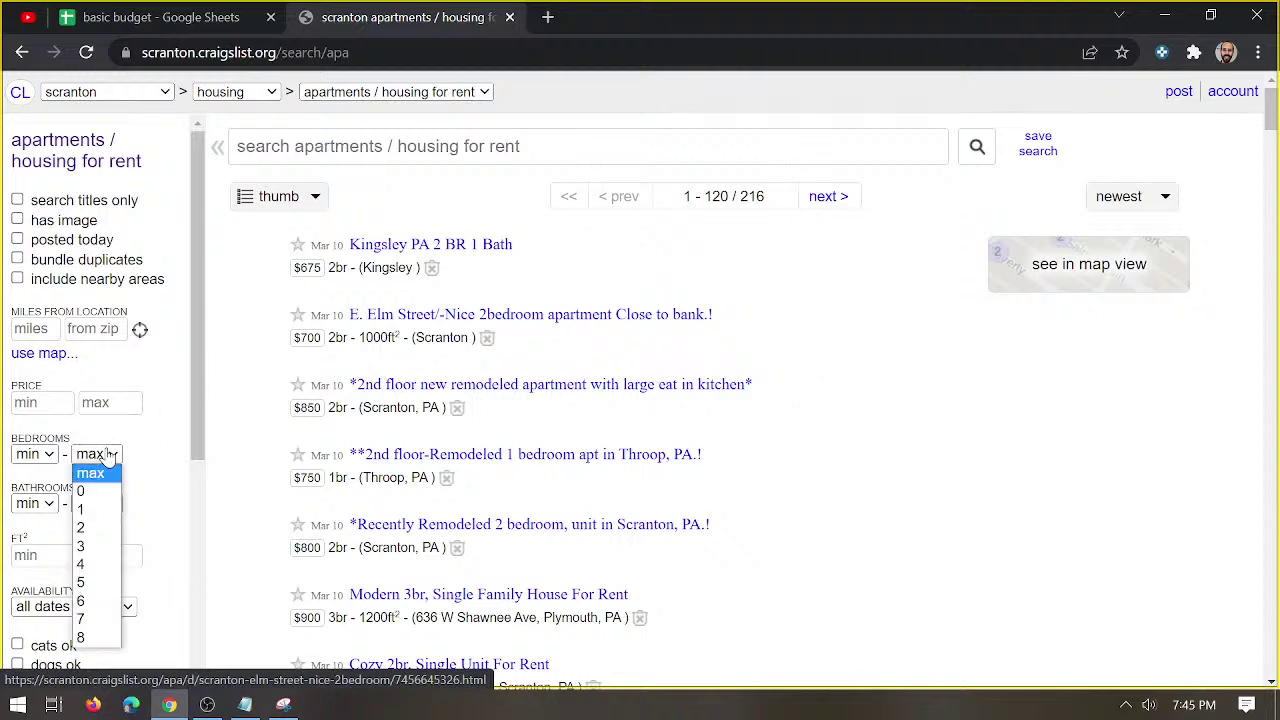
pyautogui.click(171, 425)
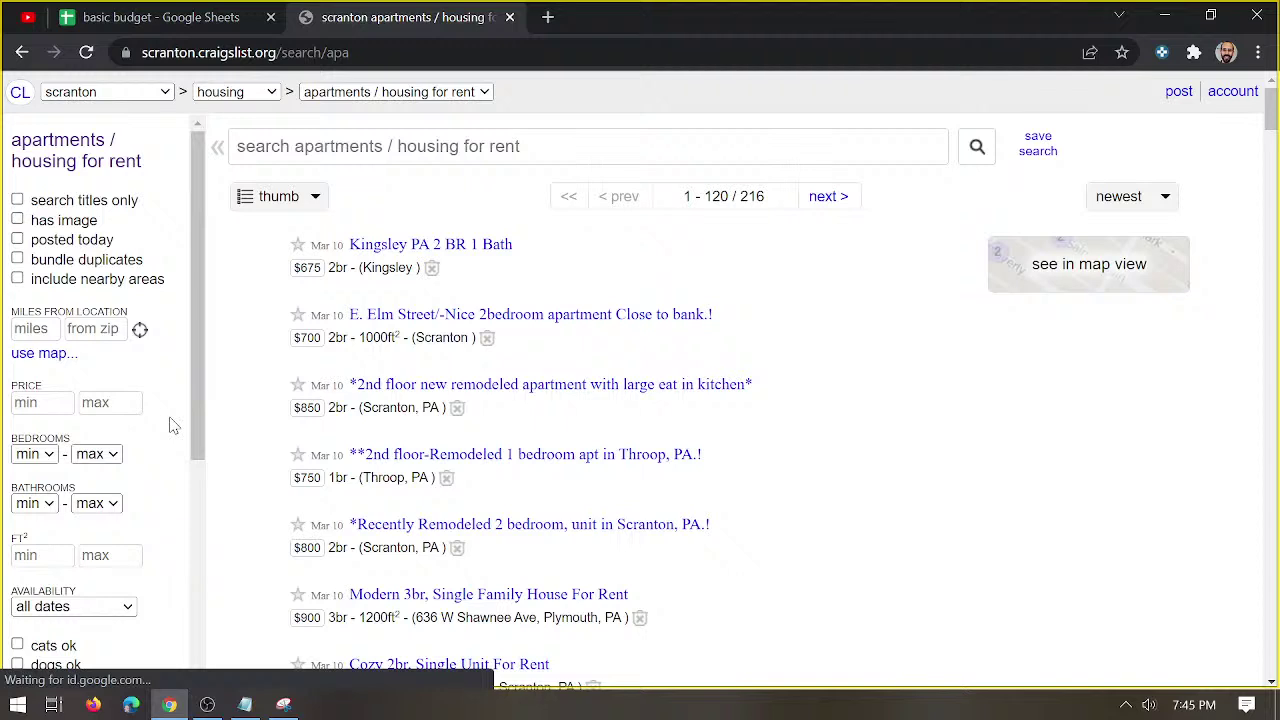
pyautogui.scroll(-3, 166, 449)
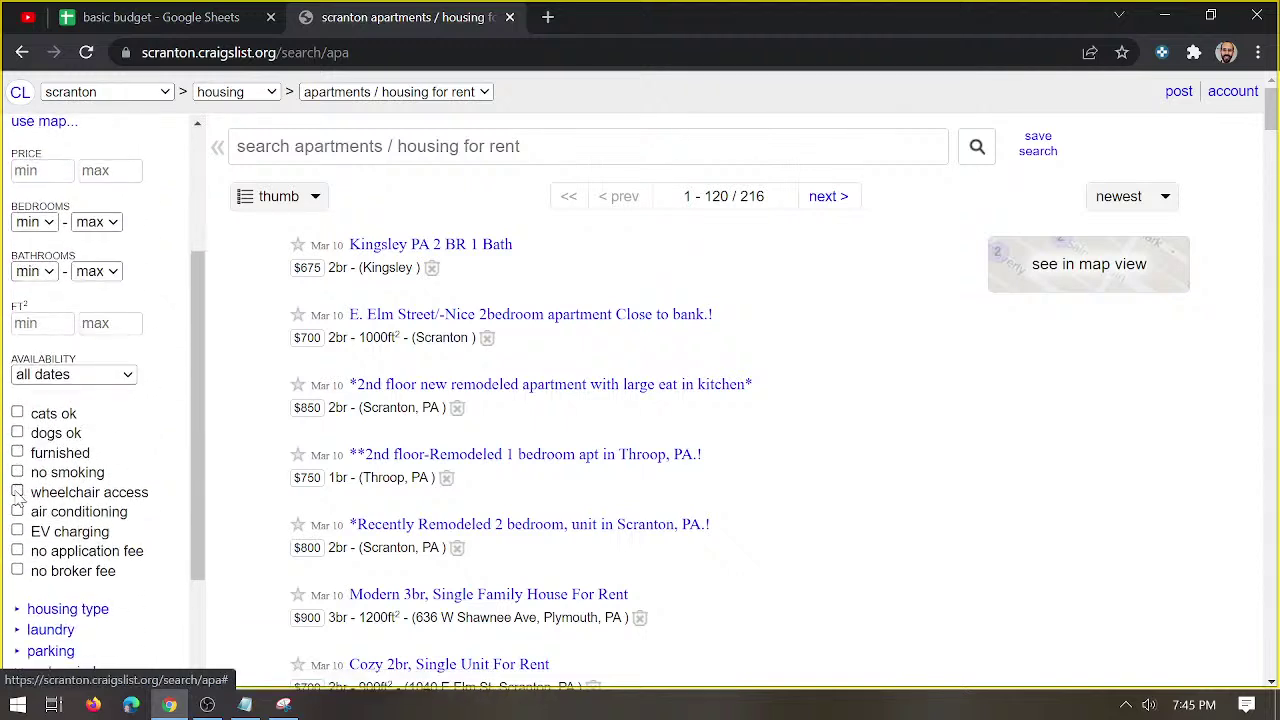
pyautogui.scroll(-2, 51, 523)
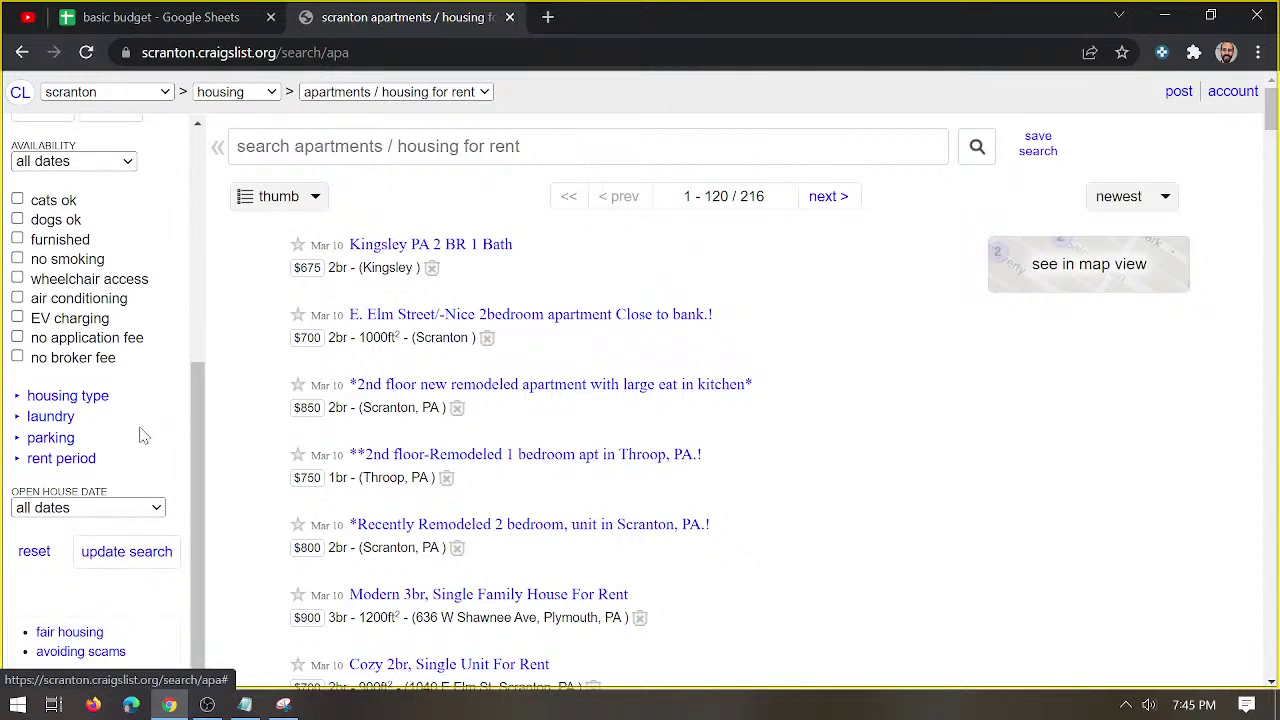
pyautogui.scroll(5, 141, 435)
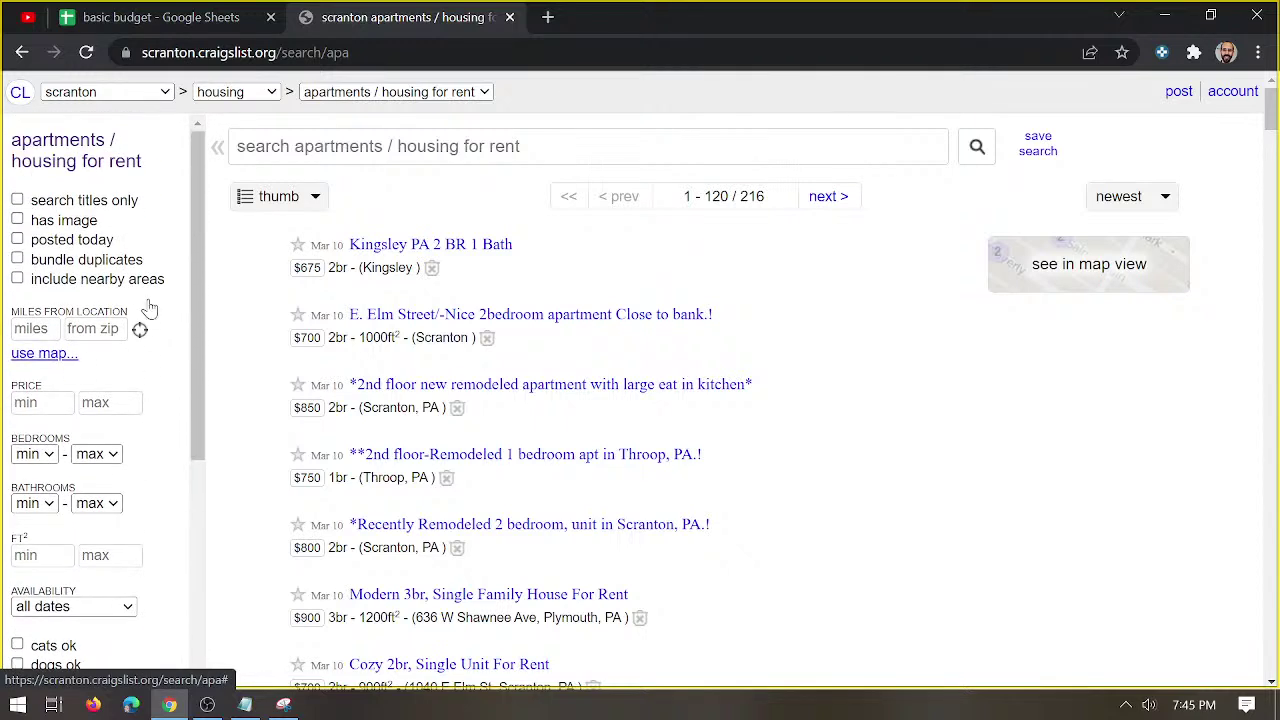
pyautogui.click(18, 221)
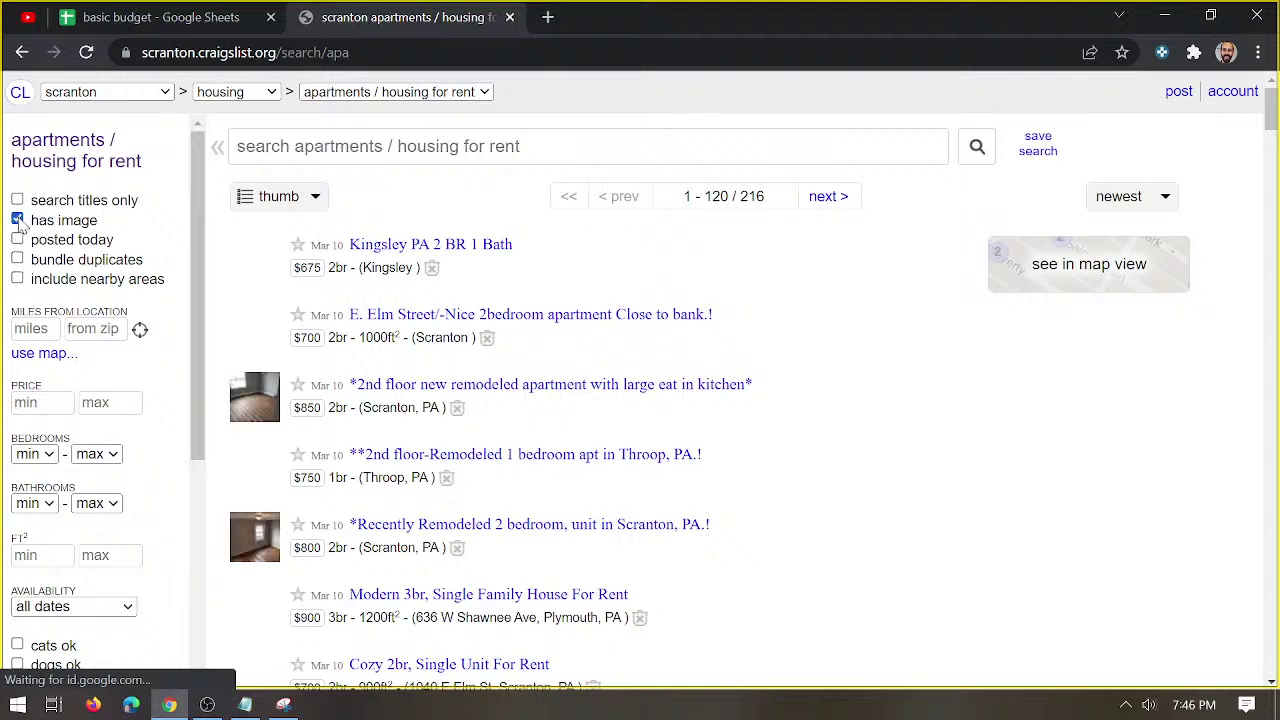
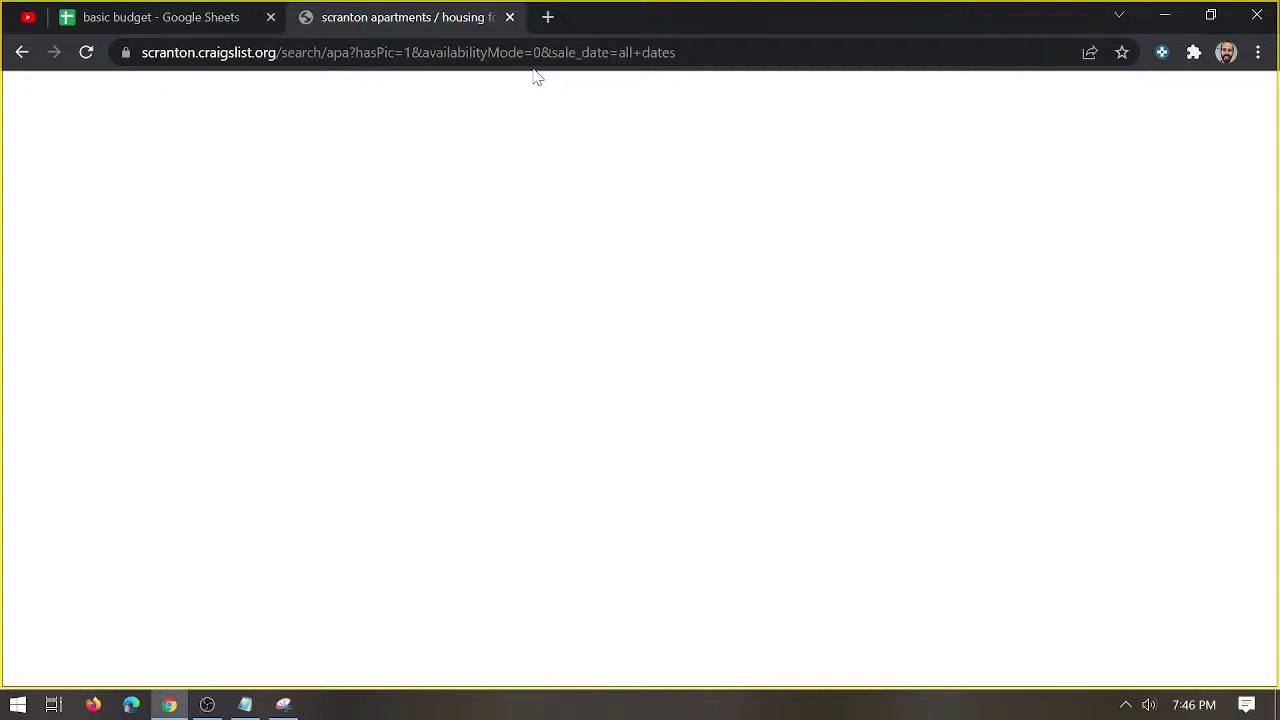
# Close the craigslist page to return to the budget sheet and set the roof over your head amount in C4 to 1000.
pyautogui.click(510, 18)
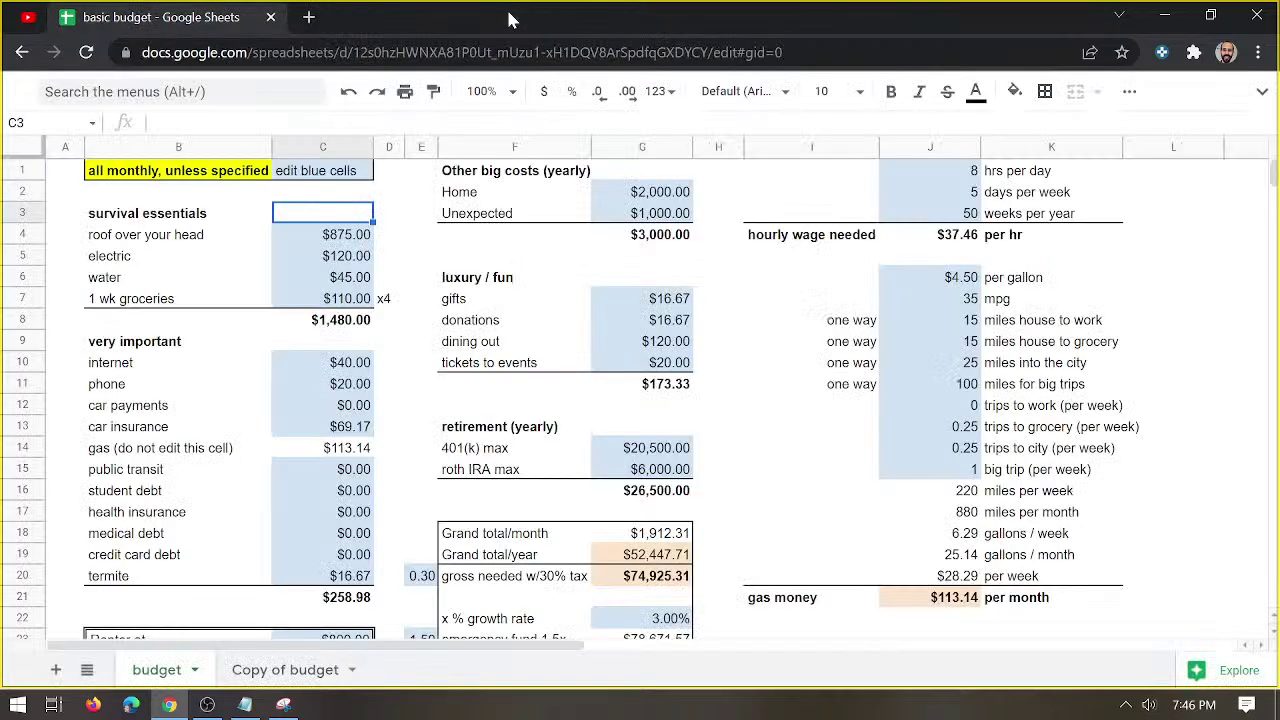
pyautogui.click(318, 236)
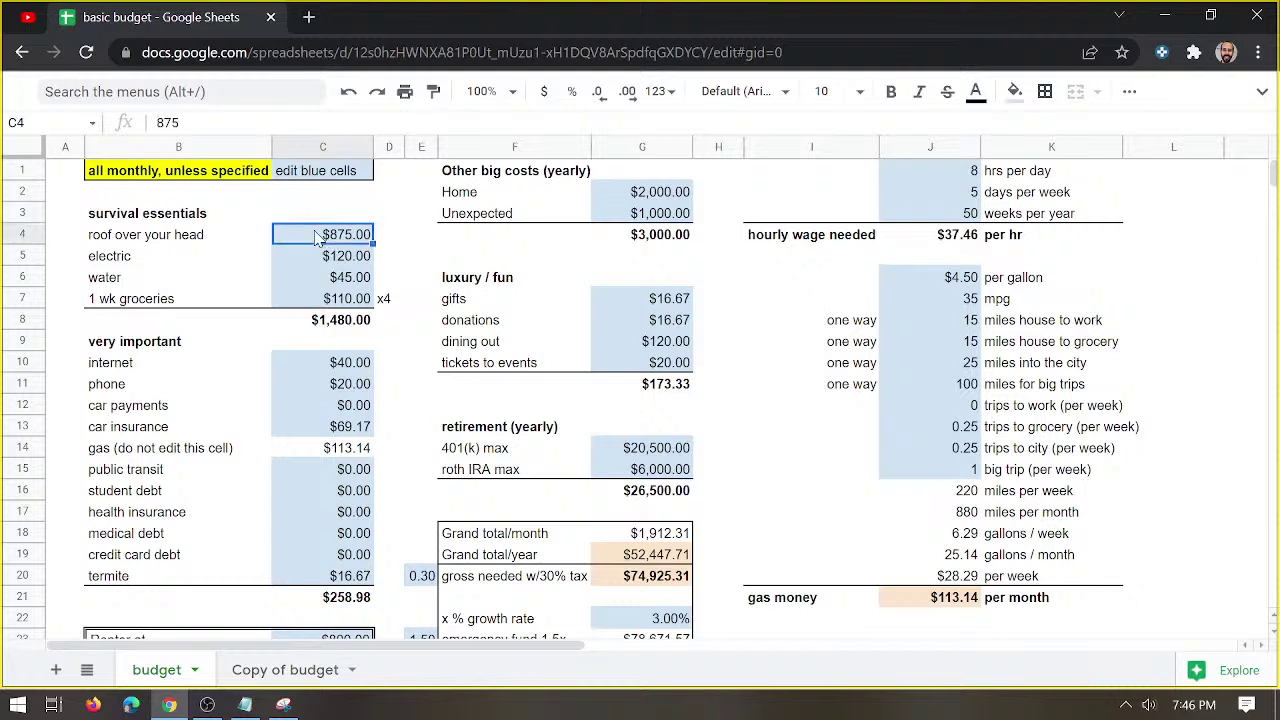
pyautogui.write('1000')
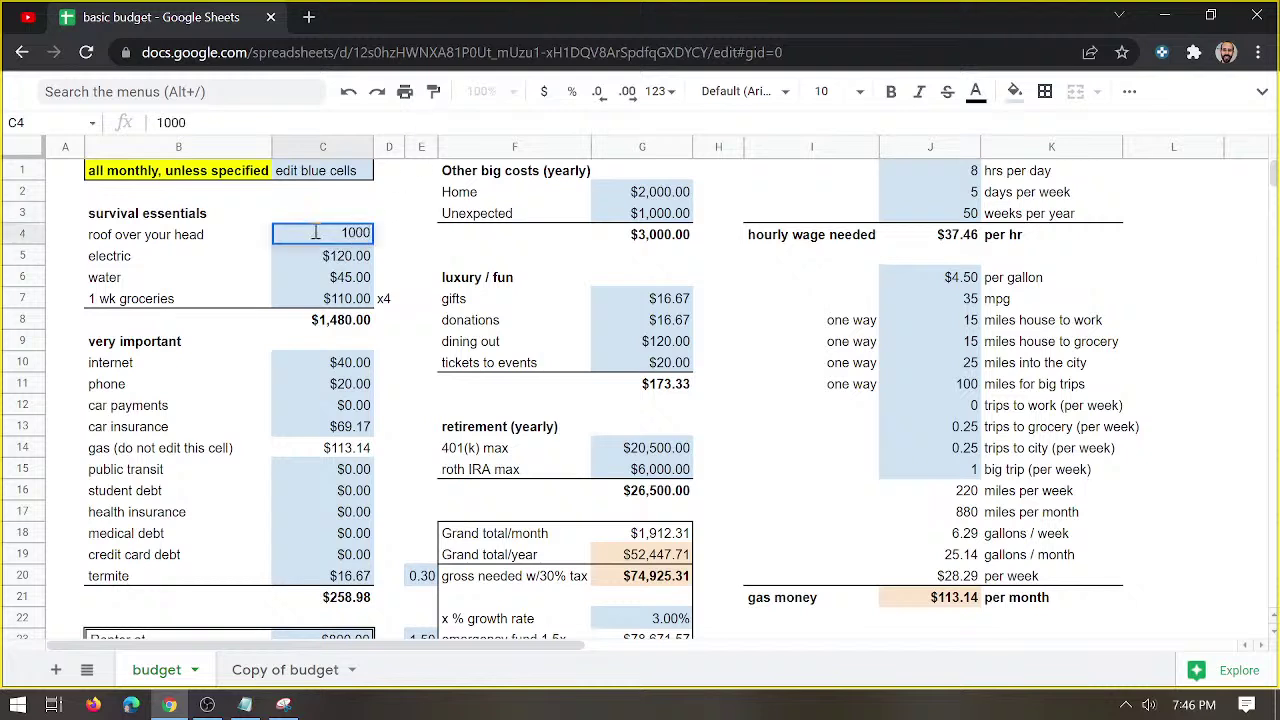
pyautogui.press('Return')
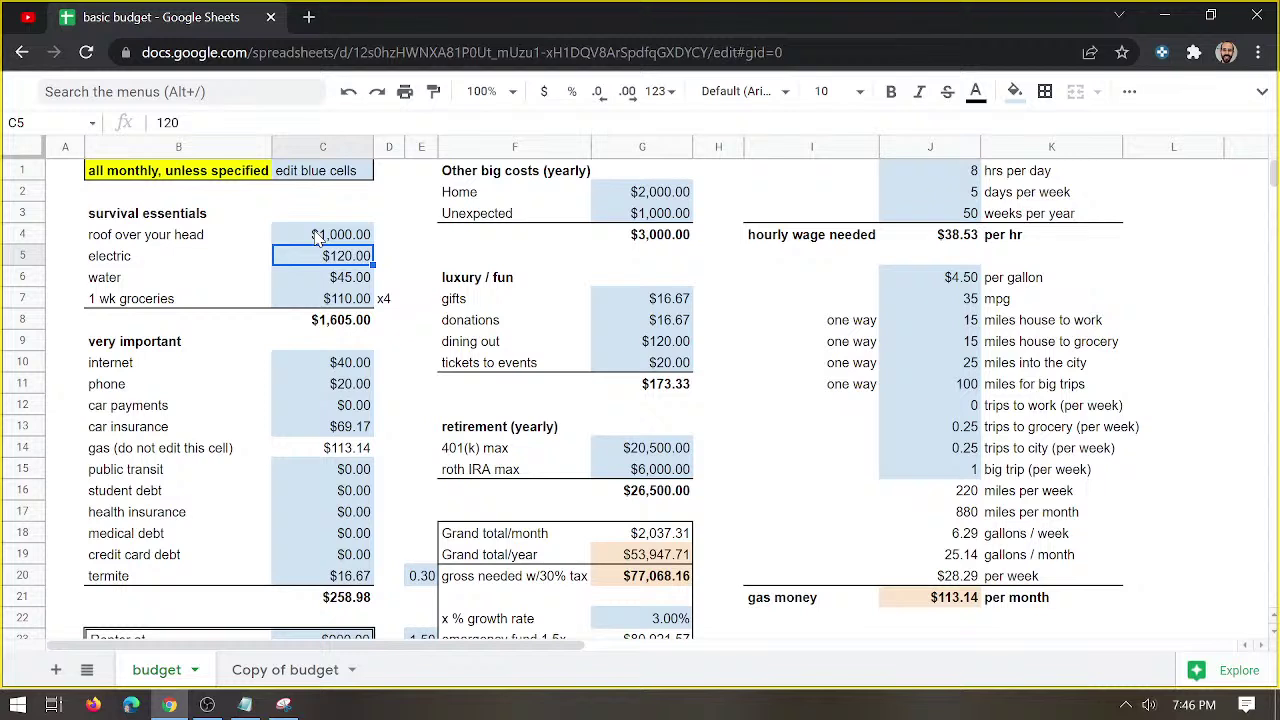
# Set the monthly water expense in C6 to 0.
pyautogui.press('Down')
pyautogui.press('Up')
pyautogui.press('Up')
pyautogui.press('Down')
pyautogui.press('Down')
pyautogui.write('0')
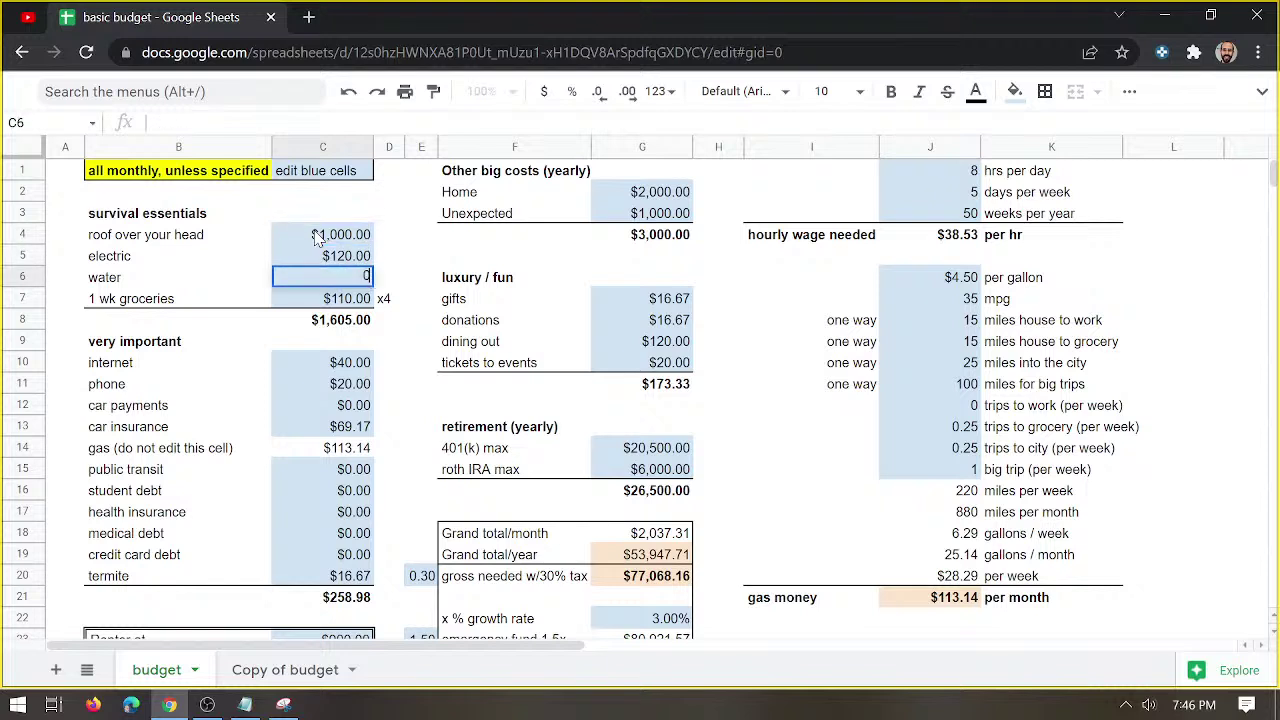
pyautogui.press('Return')
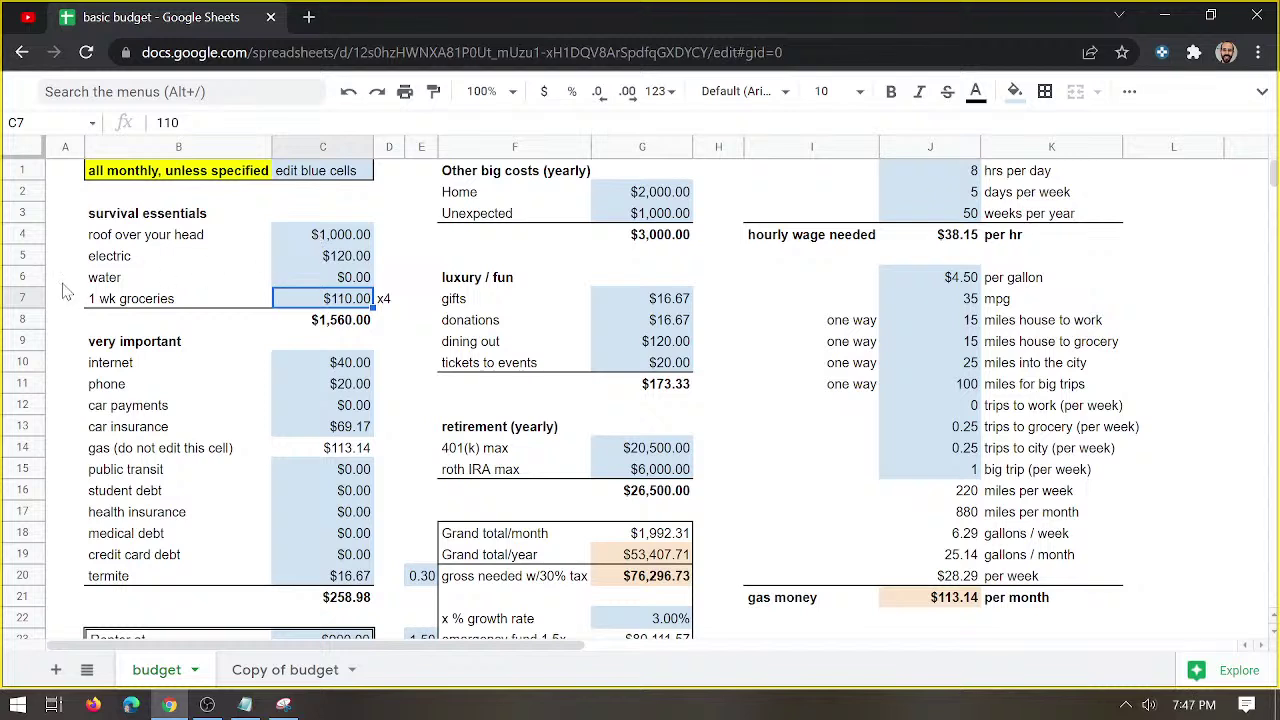
# Check the dining out amount in G9 and set the 1 wk groceries amount in C7 to 100.
pyautogui.click(676, 346)
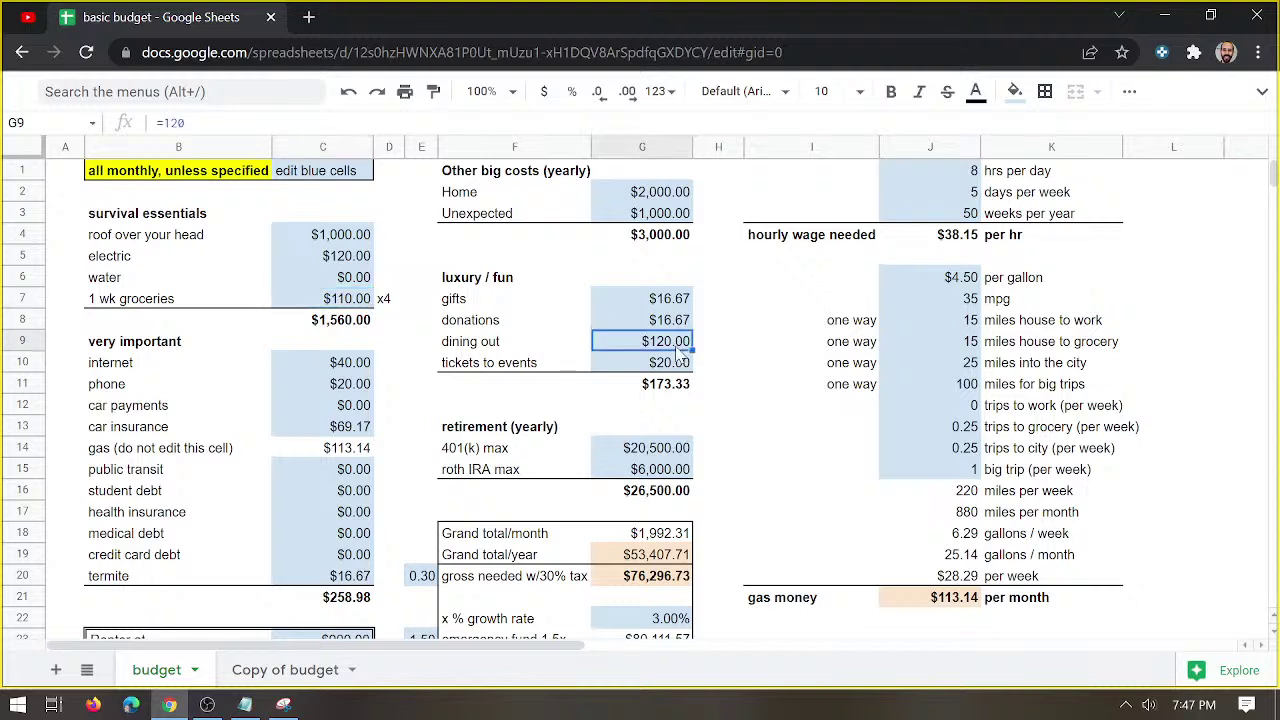
pyautogui.click(343, 306)
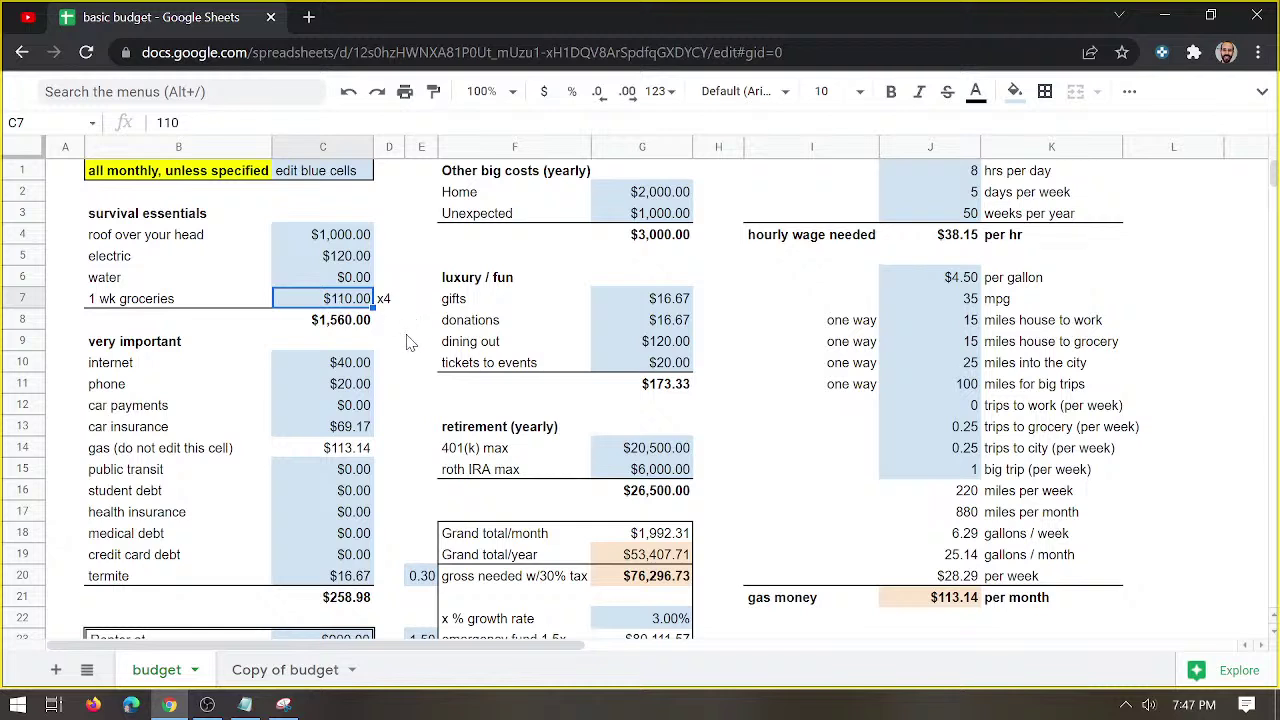
pyautogui.write('100')
pyautogui.press('Return')
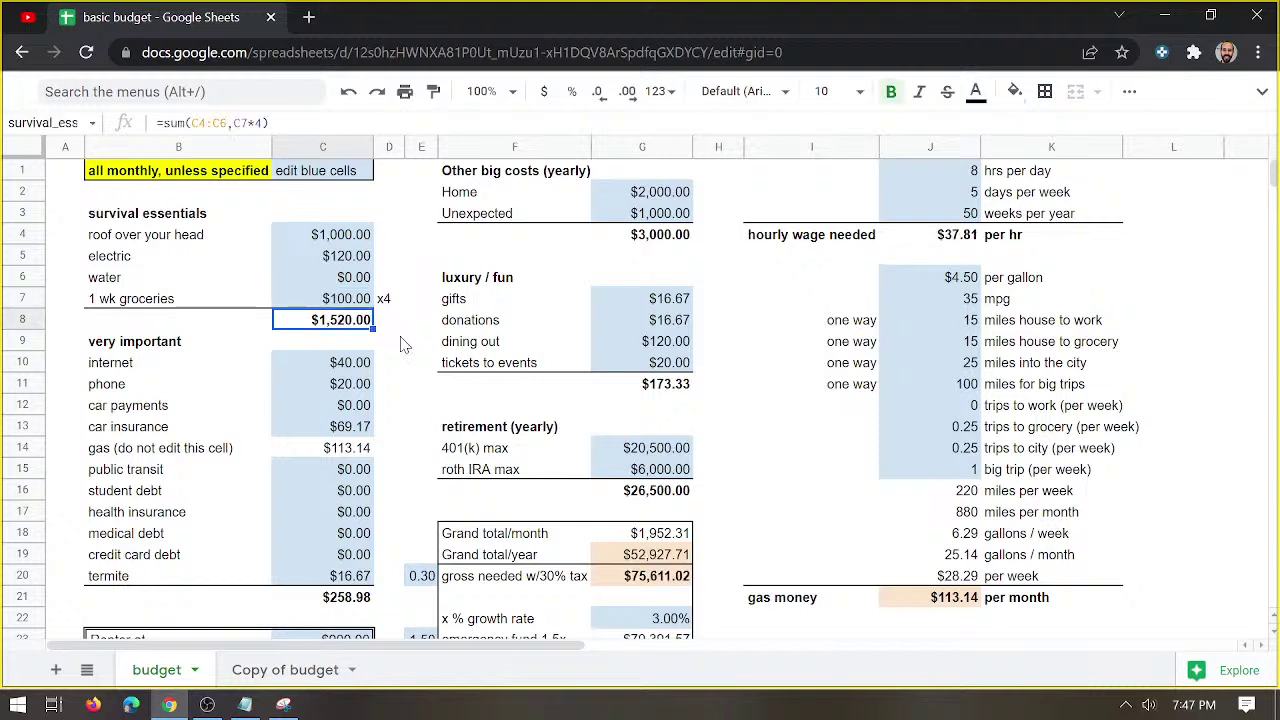
# Set the phone expense in C11 to 50 and reselect the internet amount in C10.
pyautogui.click(343, 372)
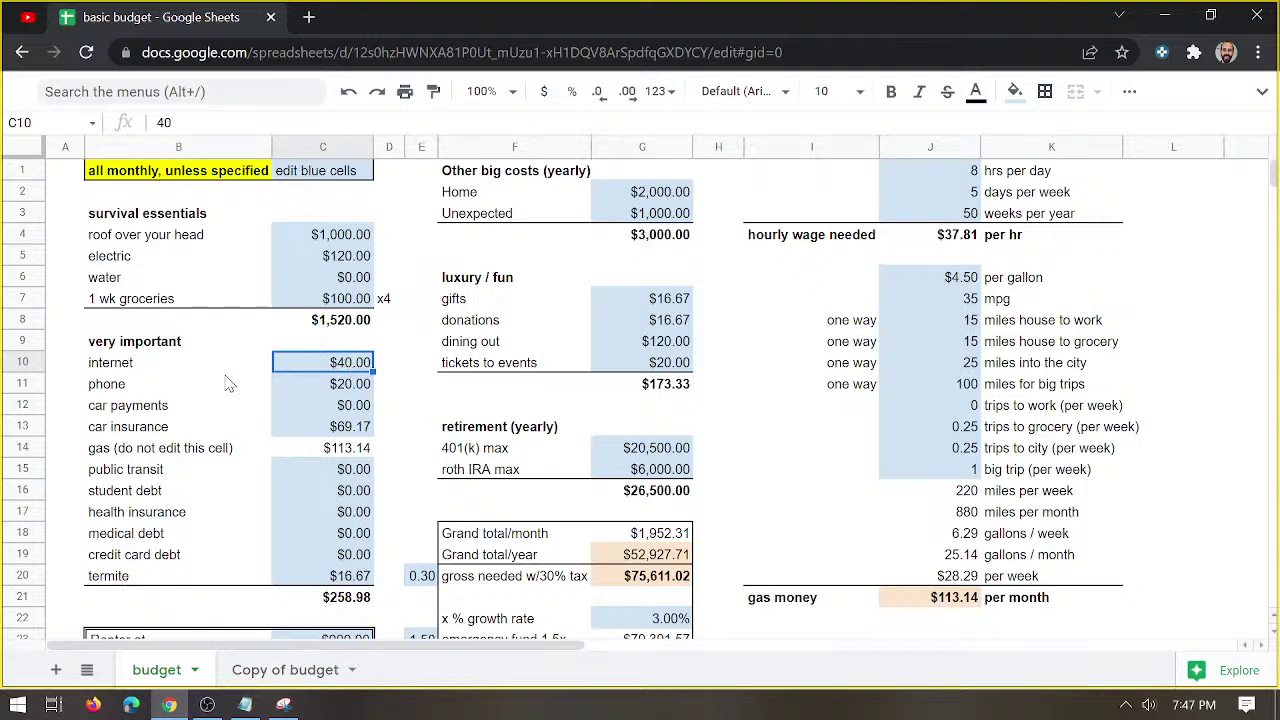
pyautogui.press('Down')
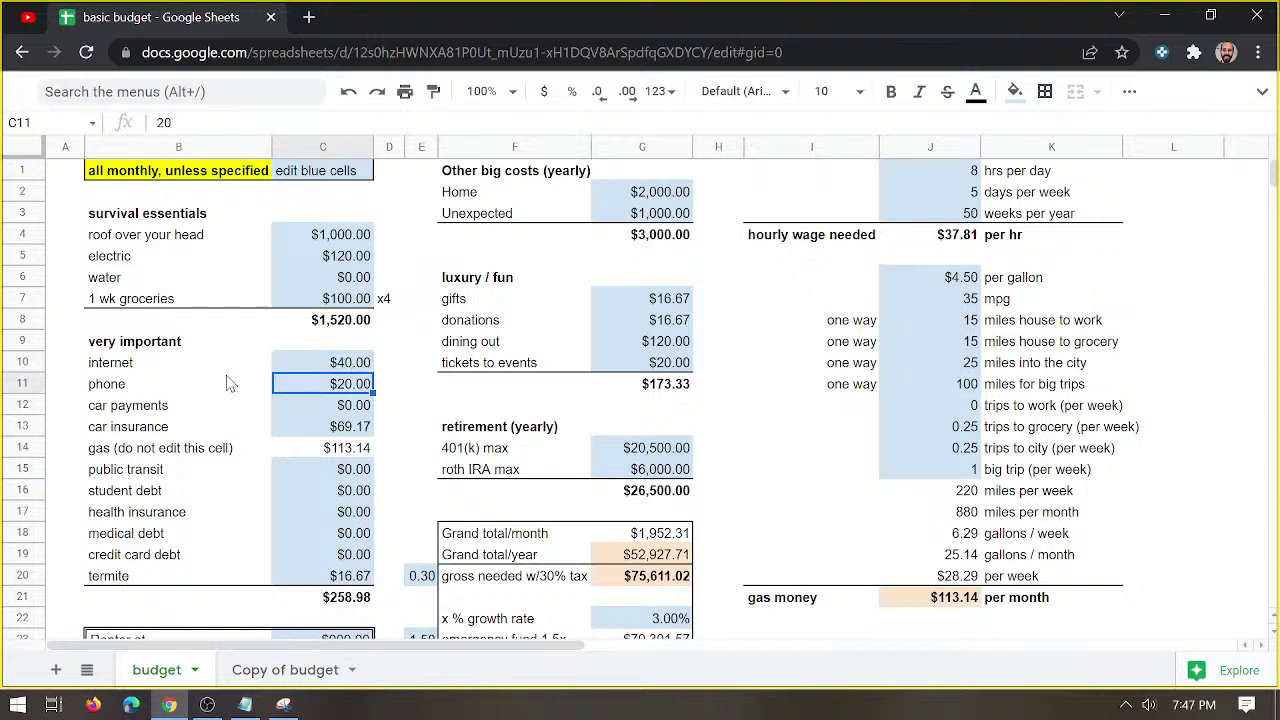
pyautogui.write('50')
pyautogui.press('Return')
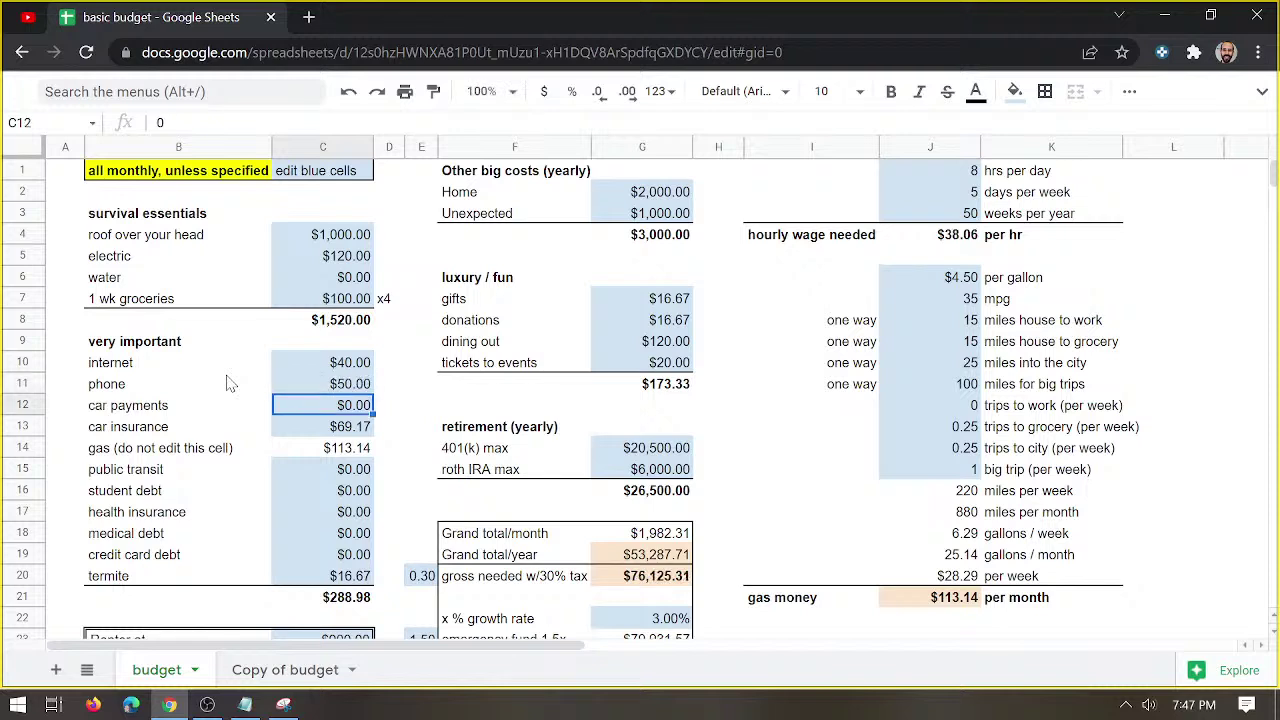
pyautogui.press('Up')
pyautogui.press('Up')
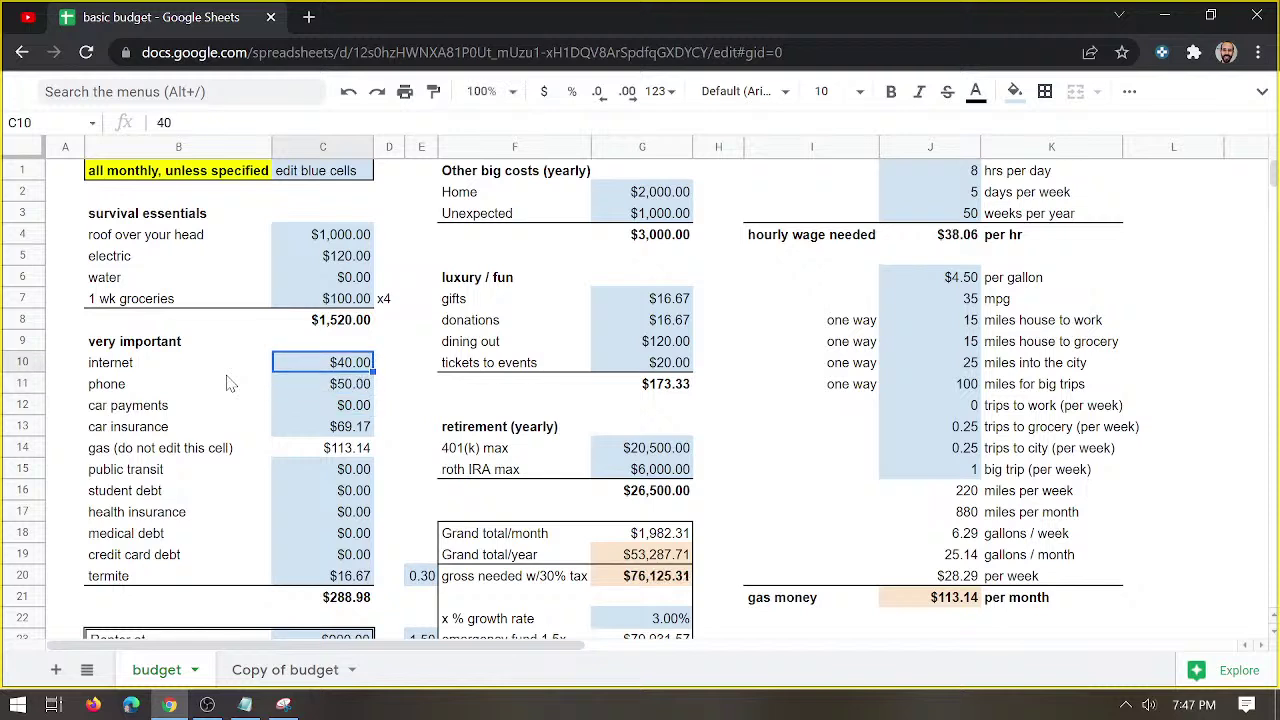
# Set the monthly internet expense in C10 to 75 and the car payments in C12 to 200.
pyautogui.write('75')
pyautogui.press('Return')
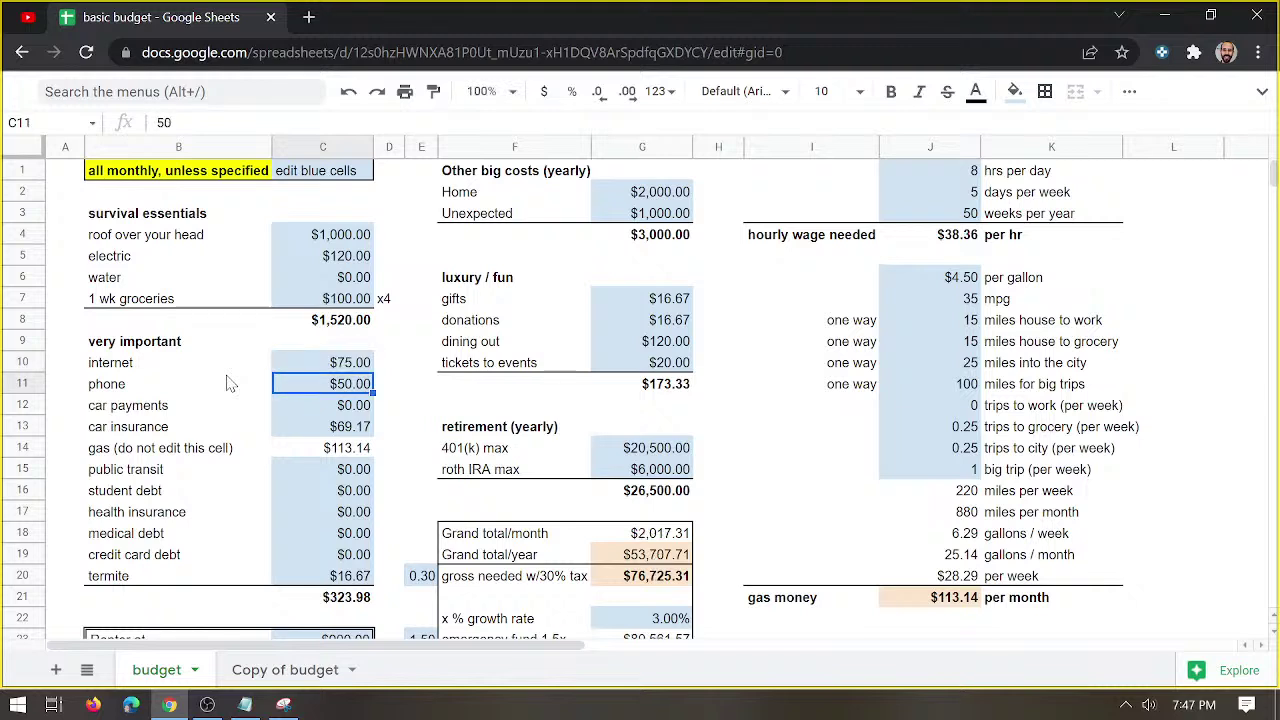
pyautogui.click(335, 412)
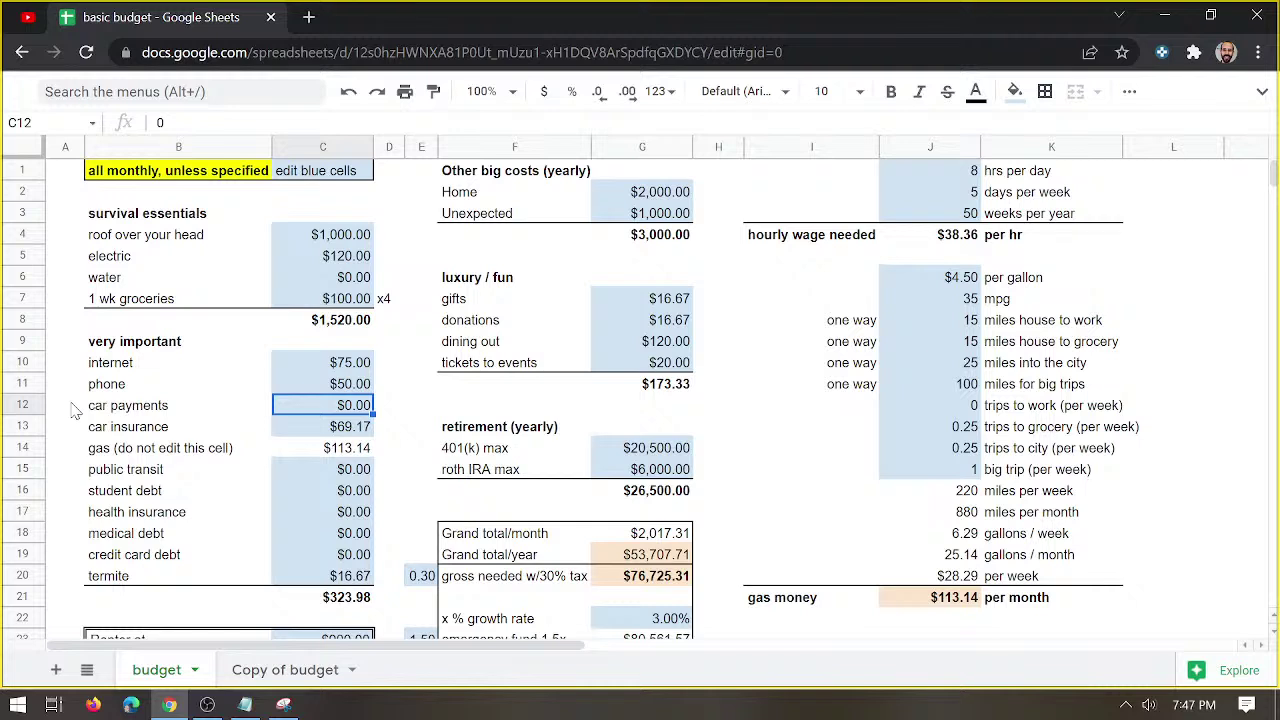
pyautogui.write('200')
pyautogui.press('Return')
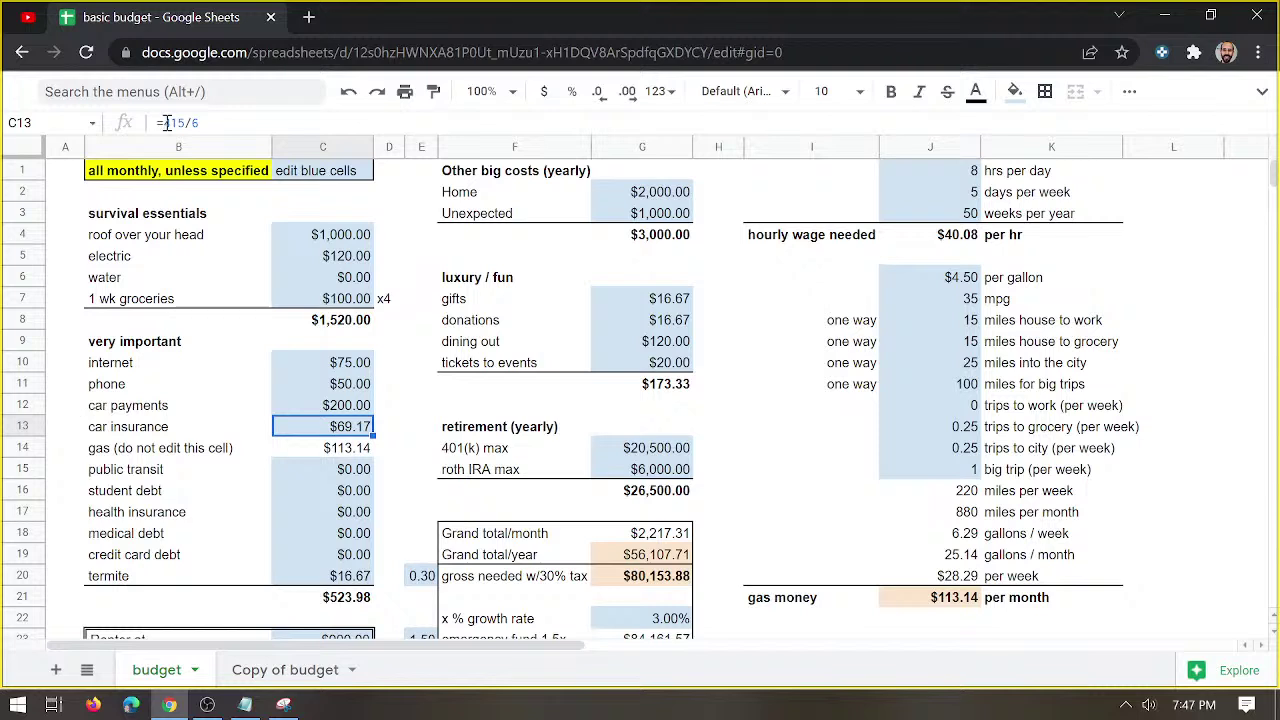
pyautogui.moveTo(167, 122)
pyautogui.mouseDown()
pyautogui.moveTo(196, 122)
pyautogui.moveTo(185, 122)
pyautogui.mouseUp()
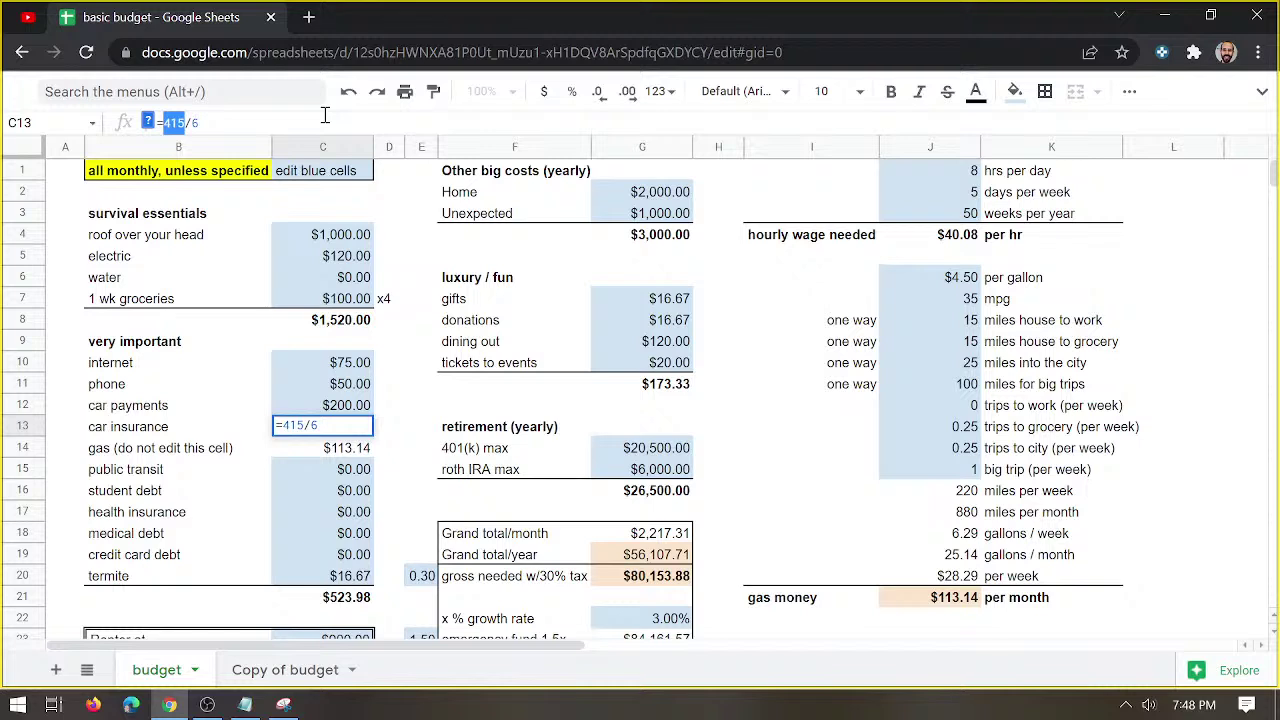
pyautogui.click(66, 344)
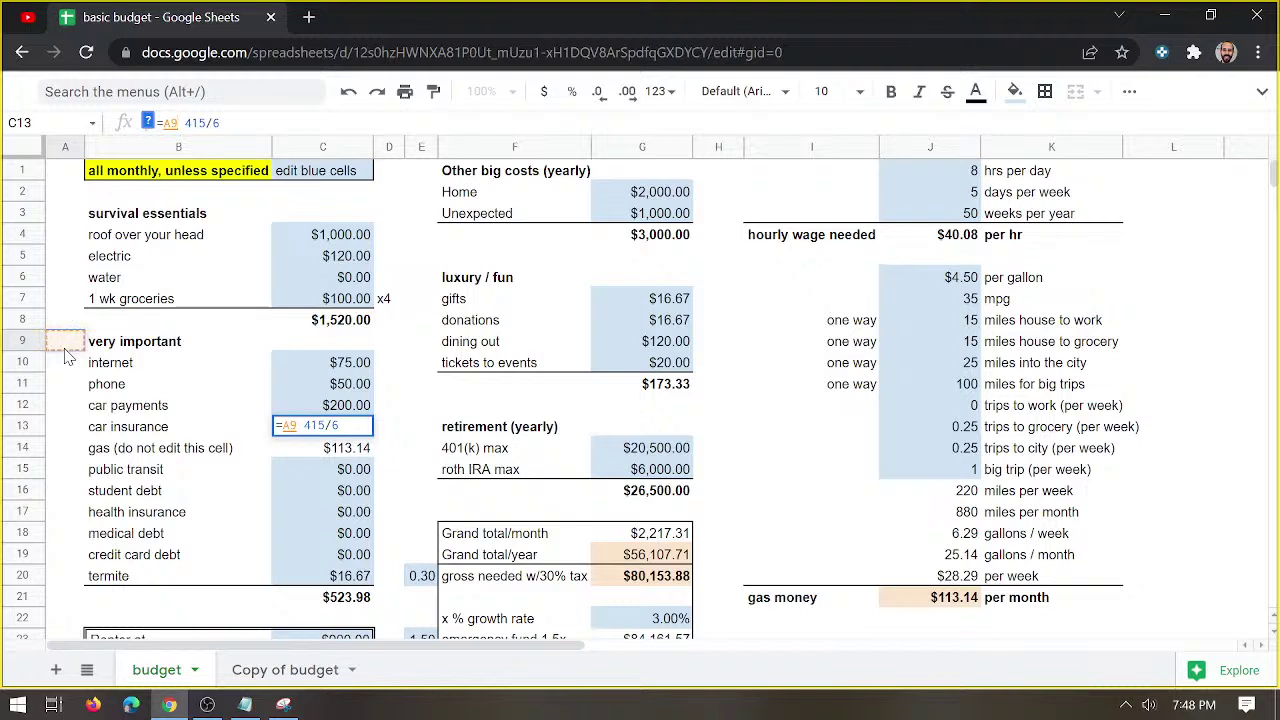
pyautogui.press('Escape')
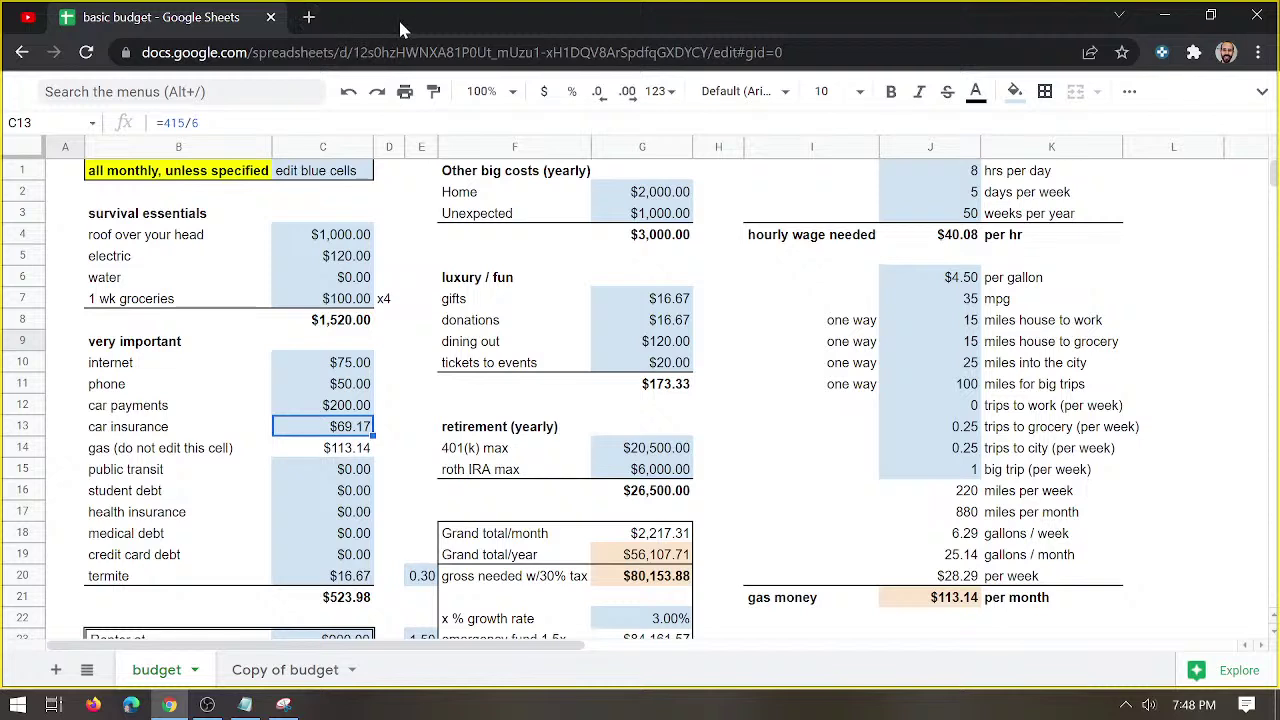
# Set the public transit expense in C15 to 30 and the student debt in C16 to 200.
pyautogui.click(336, 469)
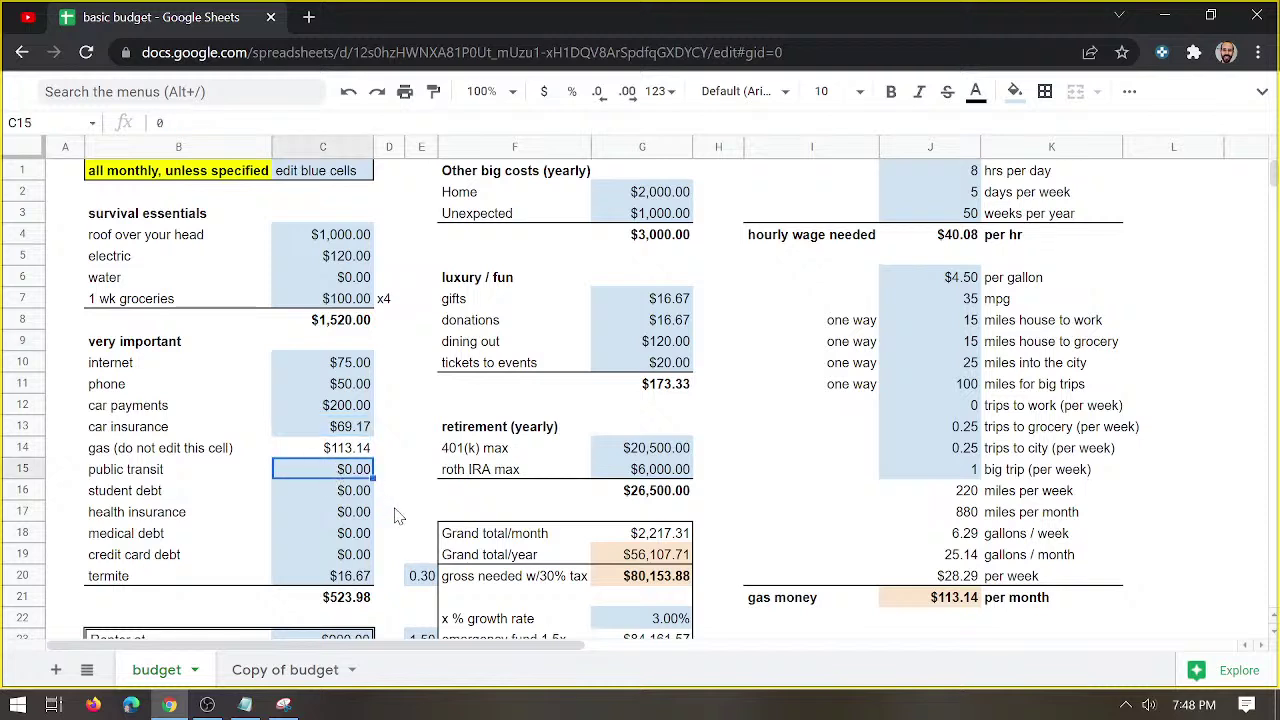
pyautogui.write('30')
pyautogui.press('Return')
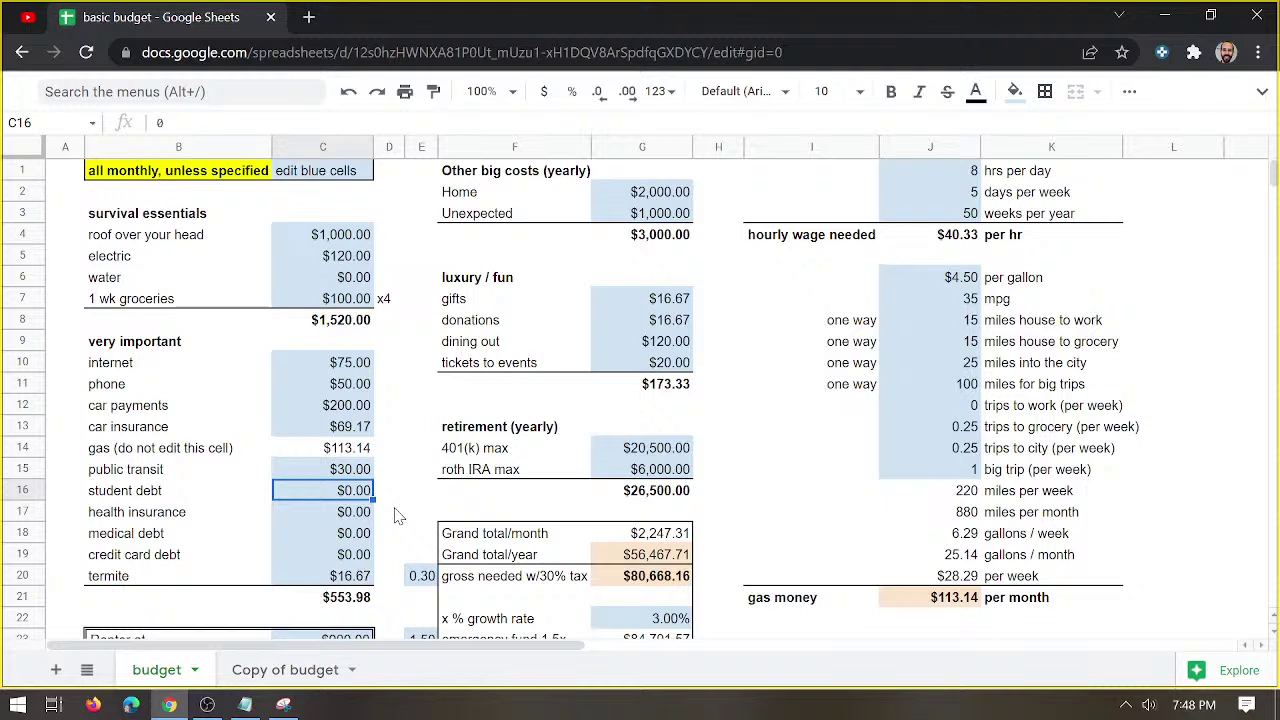
pyautogui.write('200')
pyautogui.press('Return')
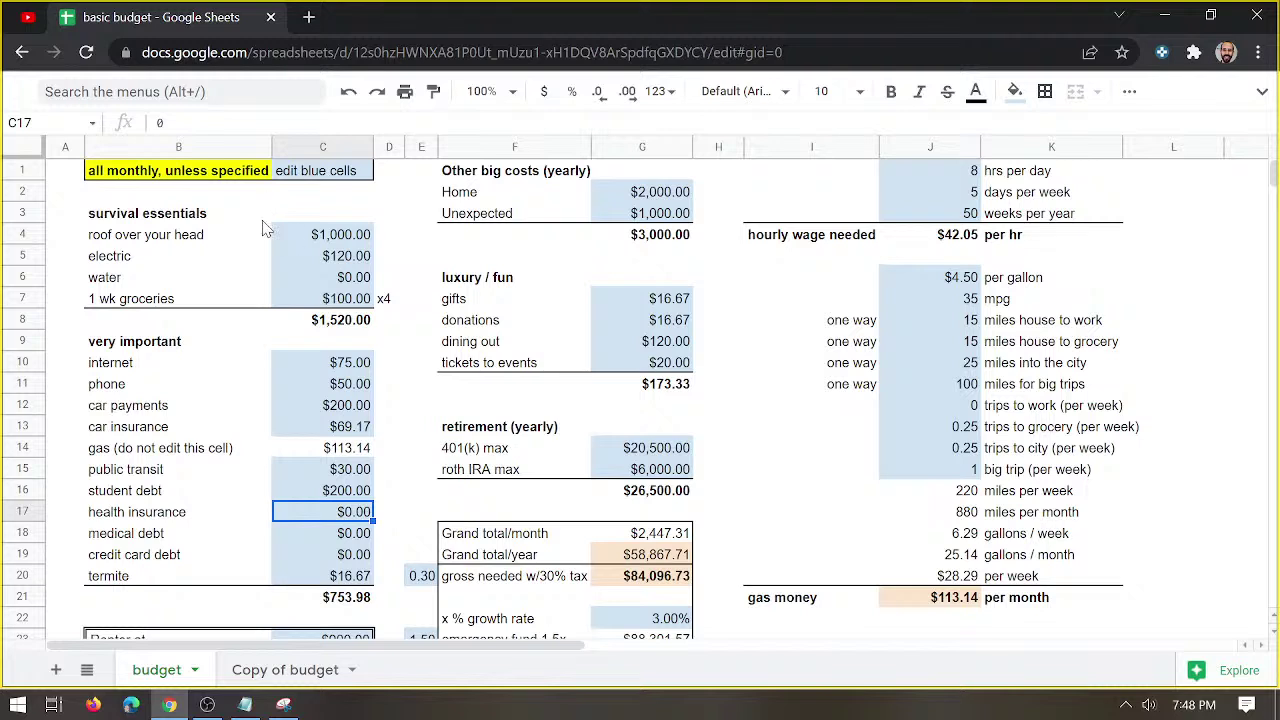
# Enter the monthly health insurance expense in C17 as the formula =1000/12.
pyautogui.write('=1000')
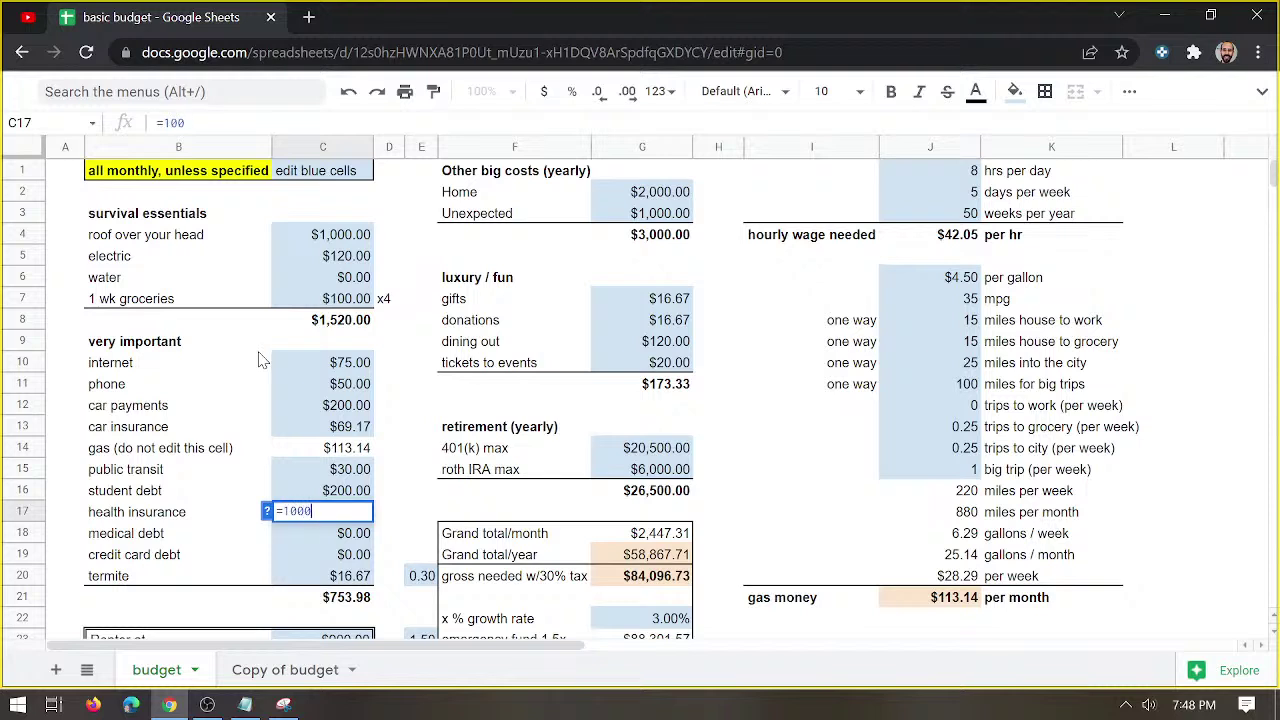
pyautogui.write('/12')
pyautogui.press('Return')
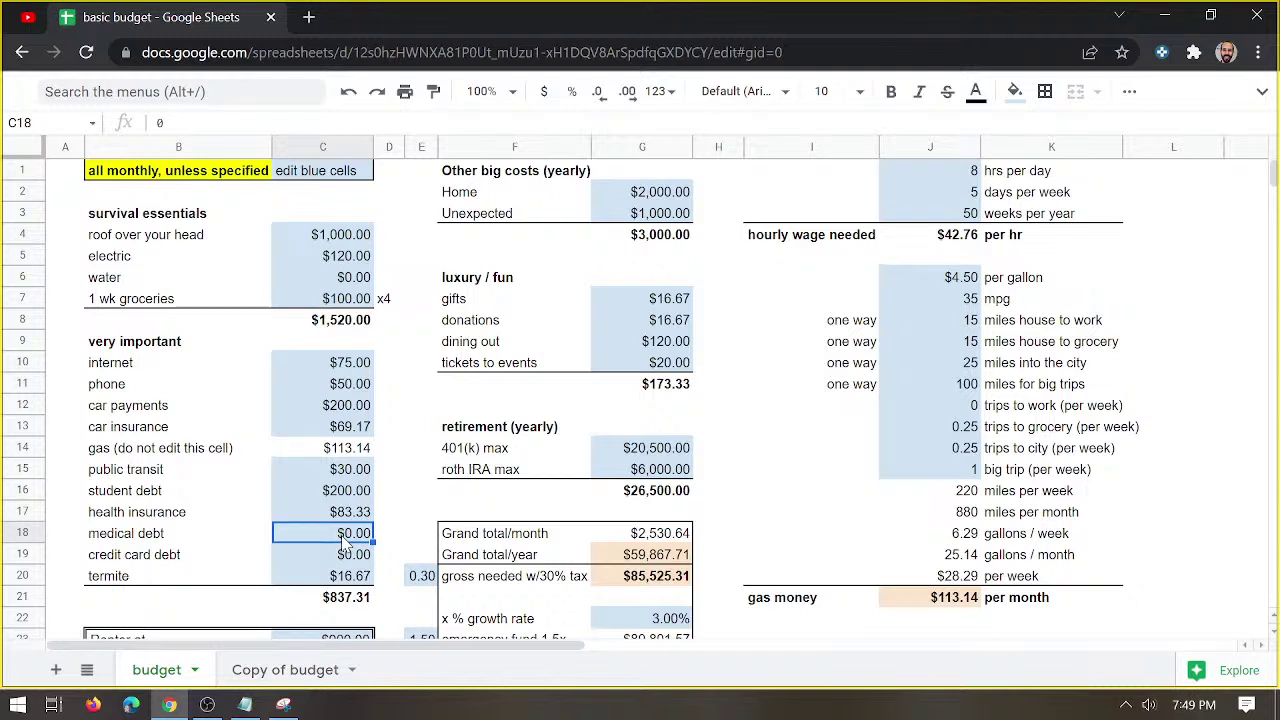
# Set the medical debt in C18 to 150 and the credit card debt in C19 to 100.
pyautogui.write('150')
pyautogui.press('Return')
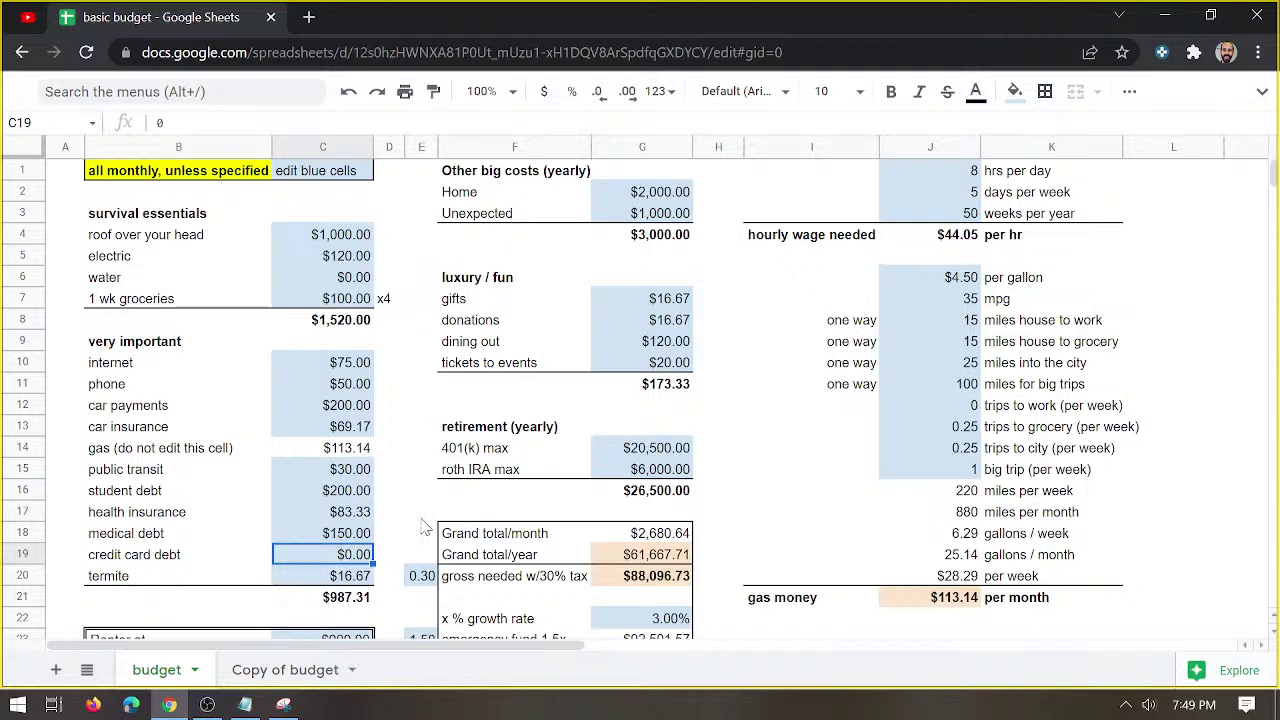
pyautogui.write('100')
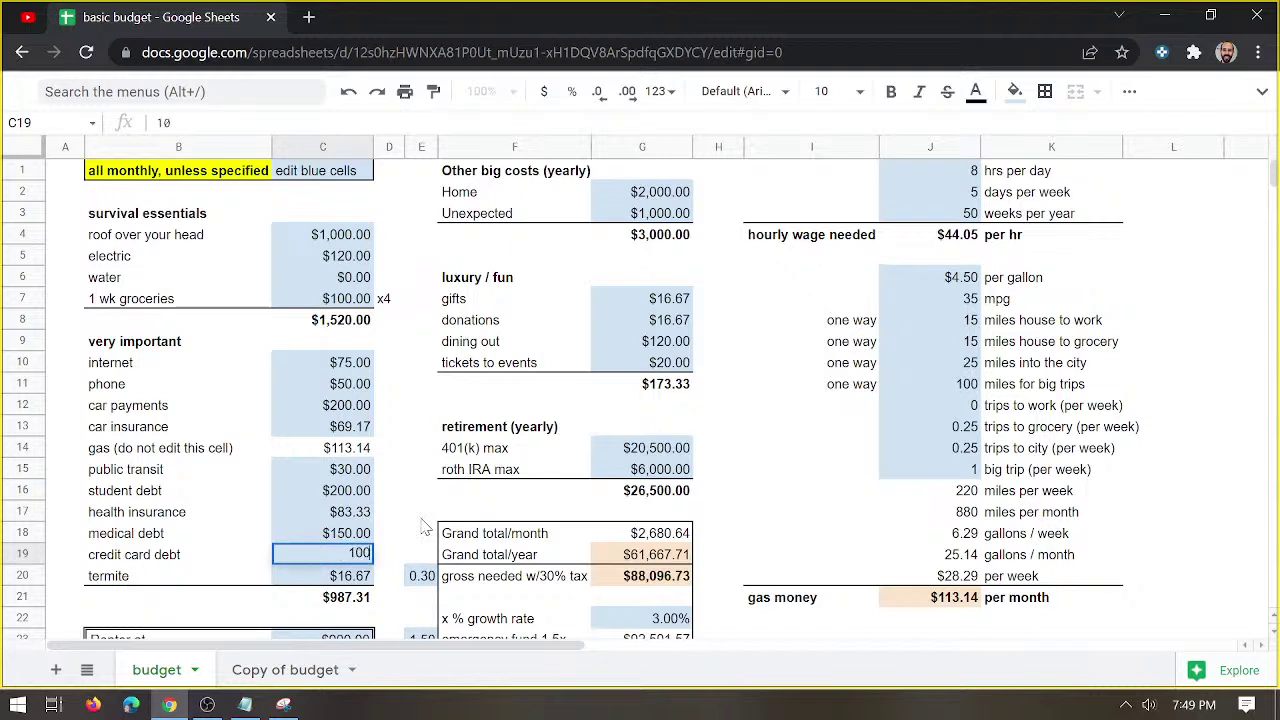
pyautogui.press('Return')
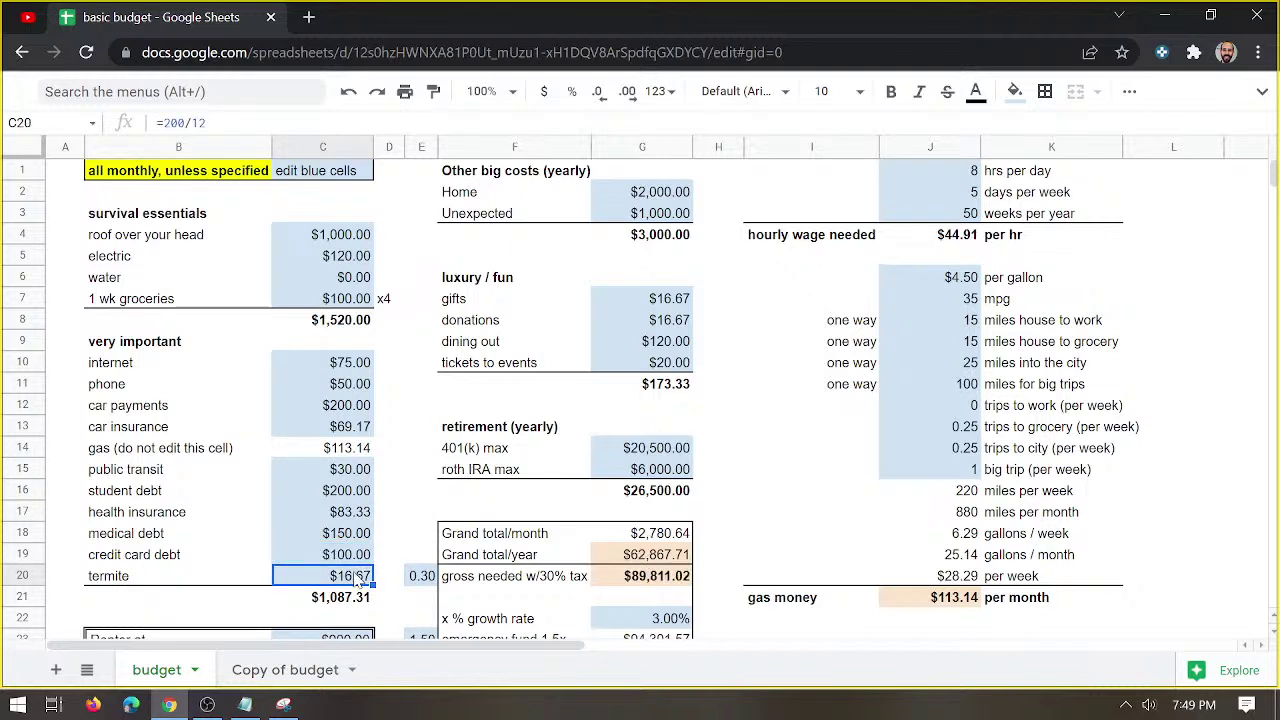
# Replace the termite label in B20 with "pet" and set its monthly amount in C20 to 75.
pyautogui.click(152, 578)
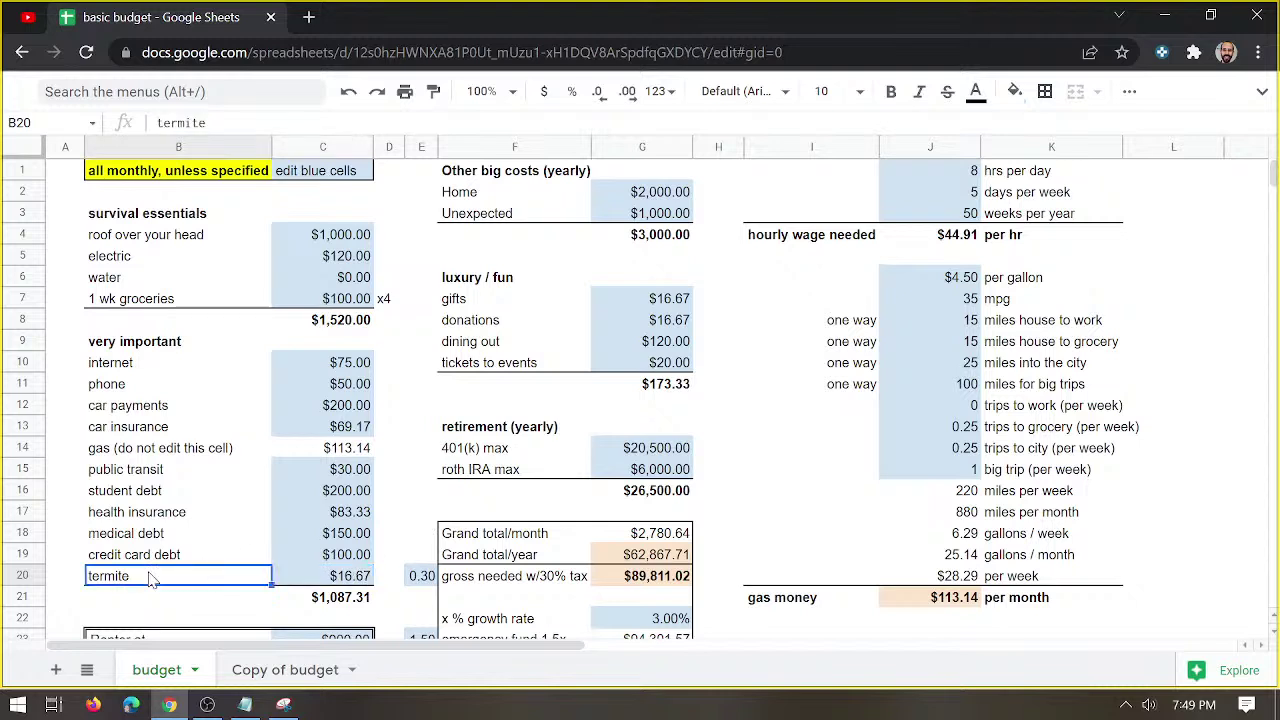
pyautogui.write('pet')
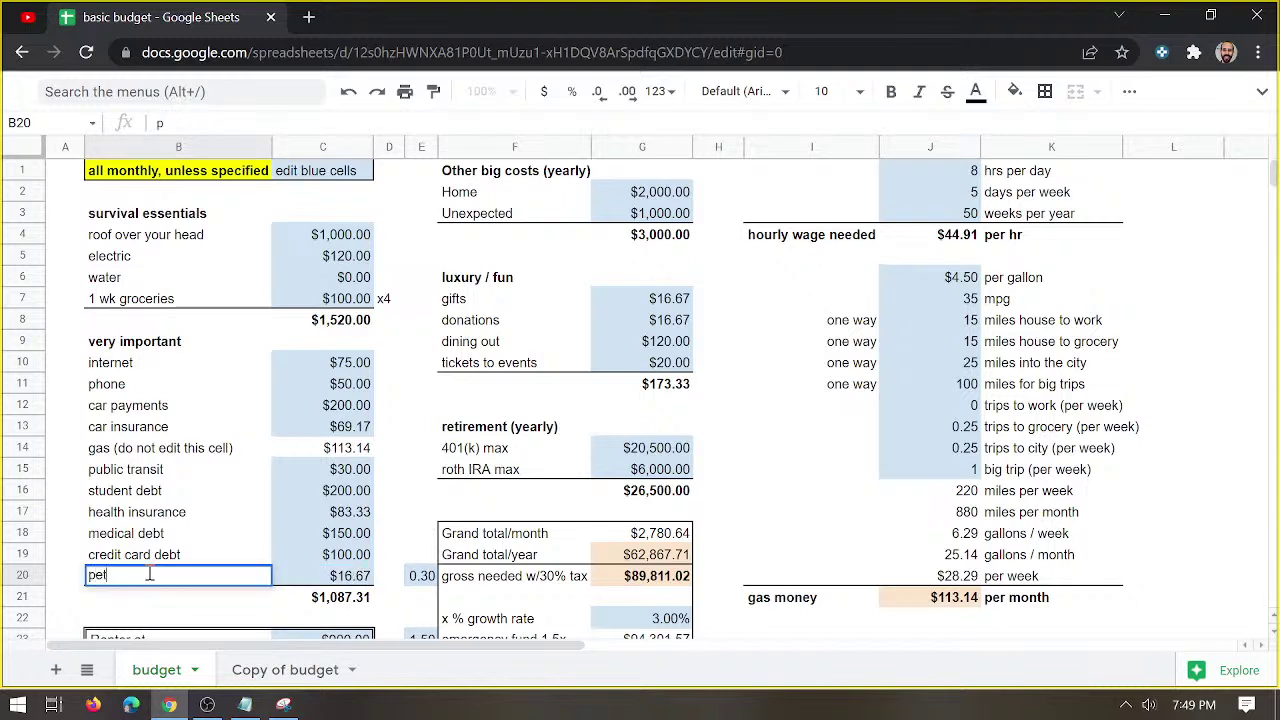
pyautogui.press('Tab')
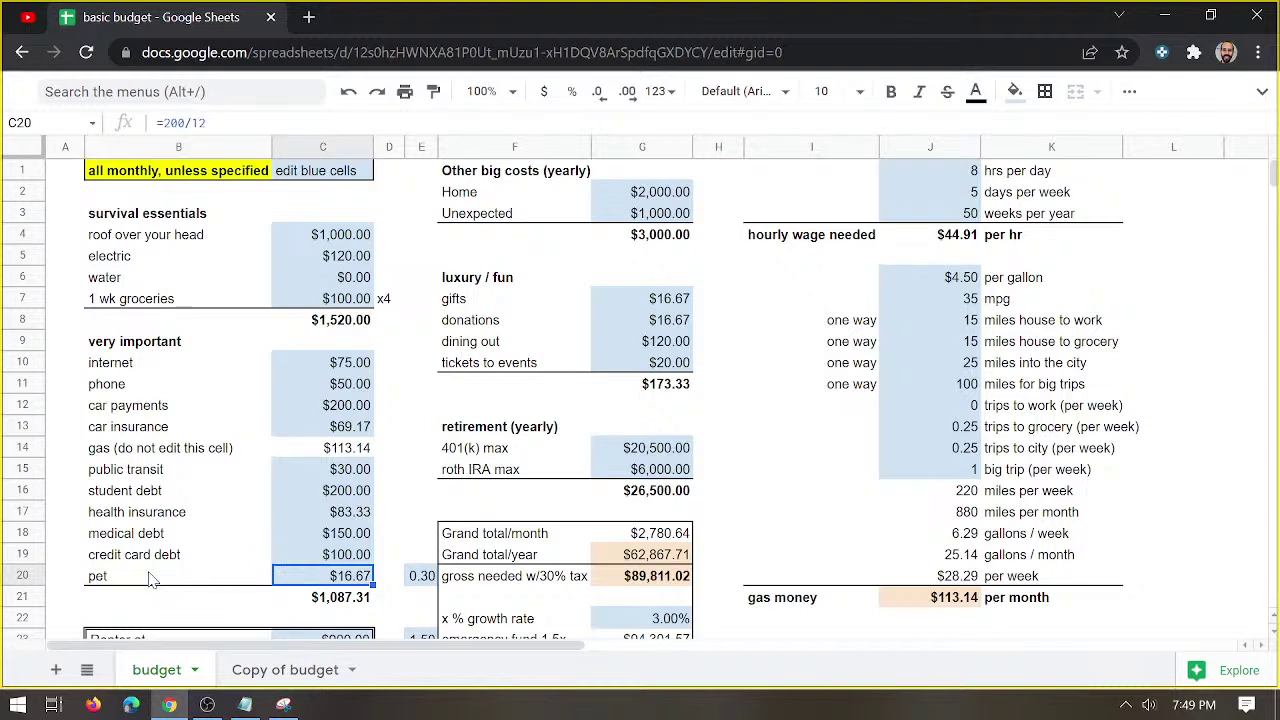
pyautogui.write('75')
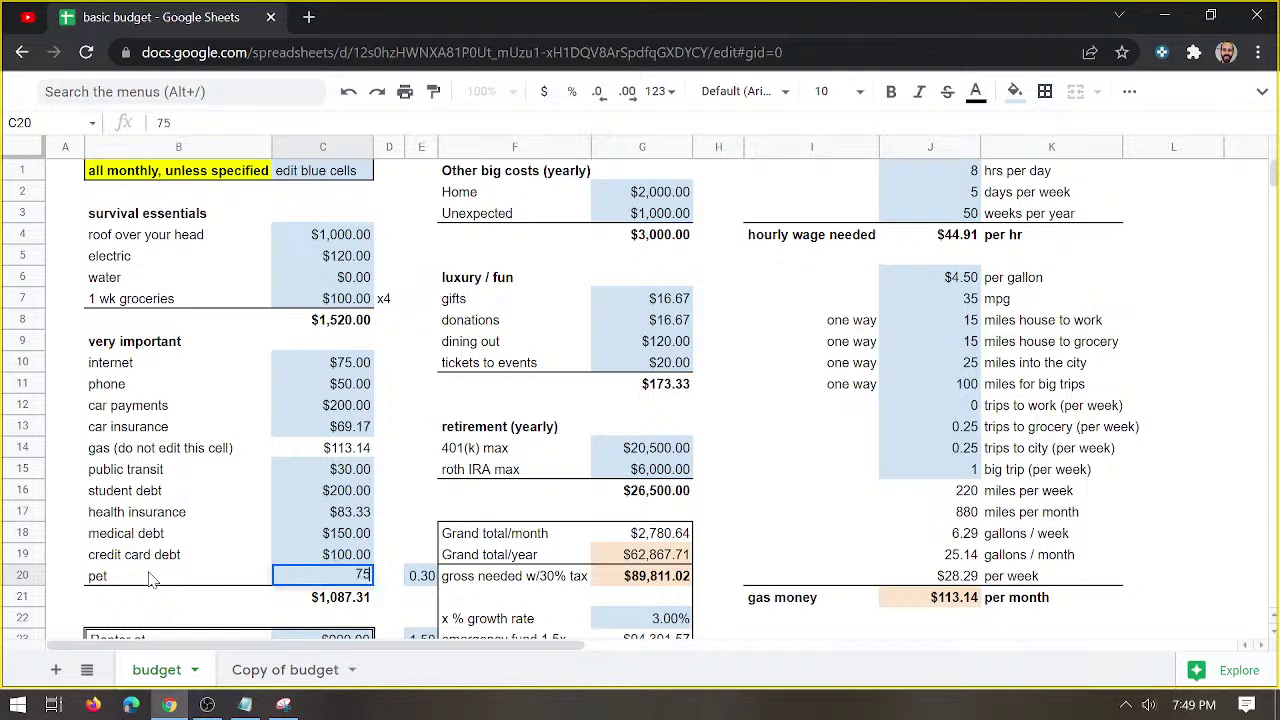
pyautogui.press('Return')
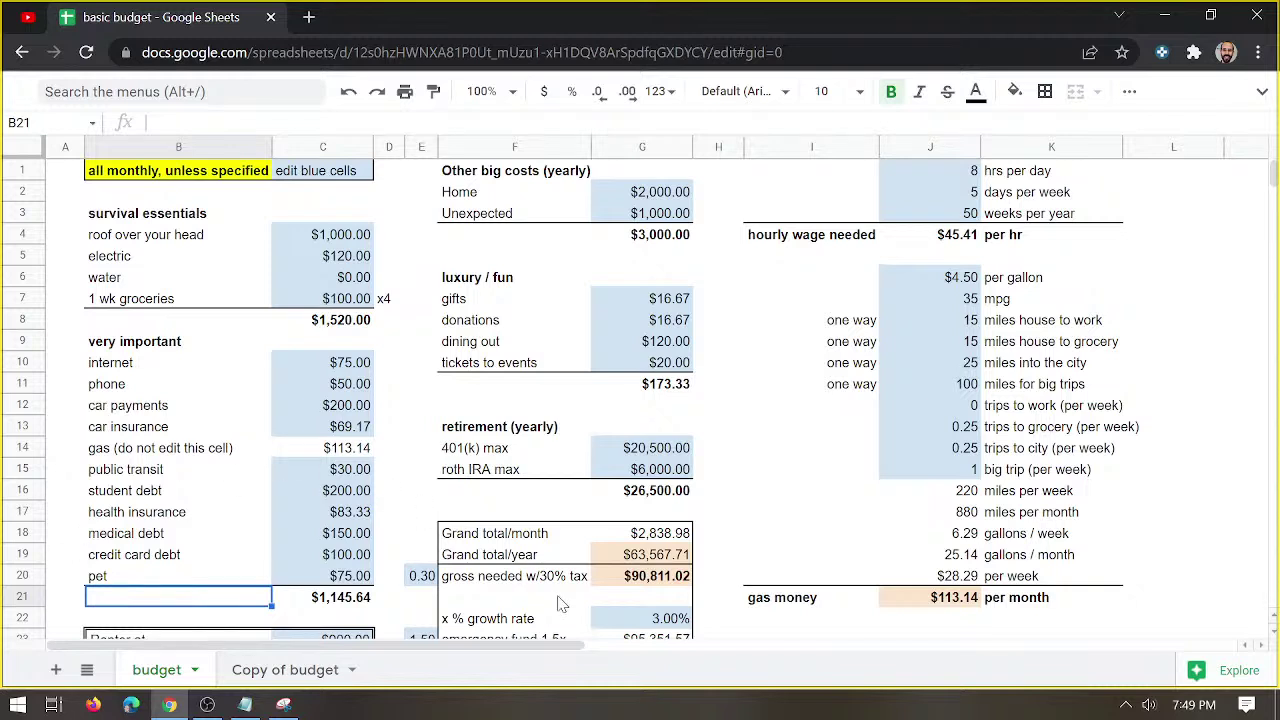
# Check the gross needed formula in G20 and set the yearly Home cost in G2 to 0.
pyautogui.click(660, 580)
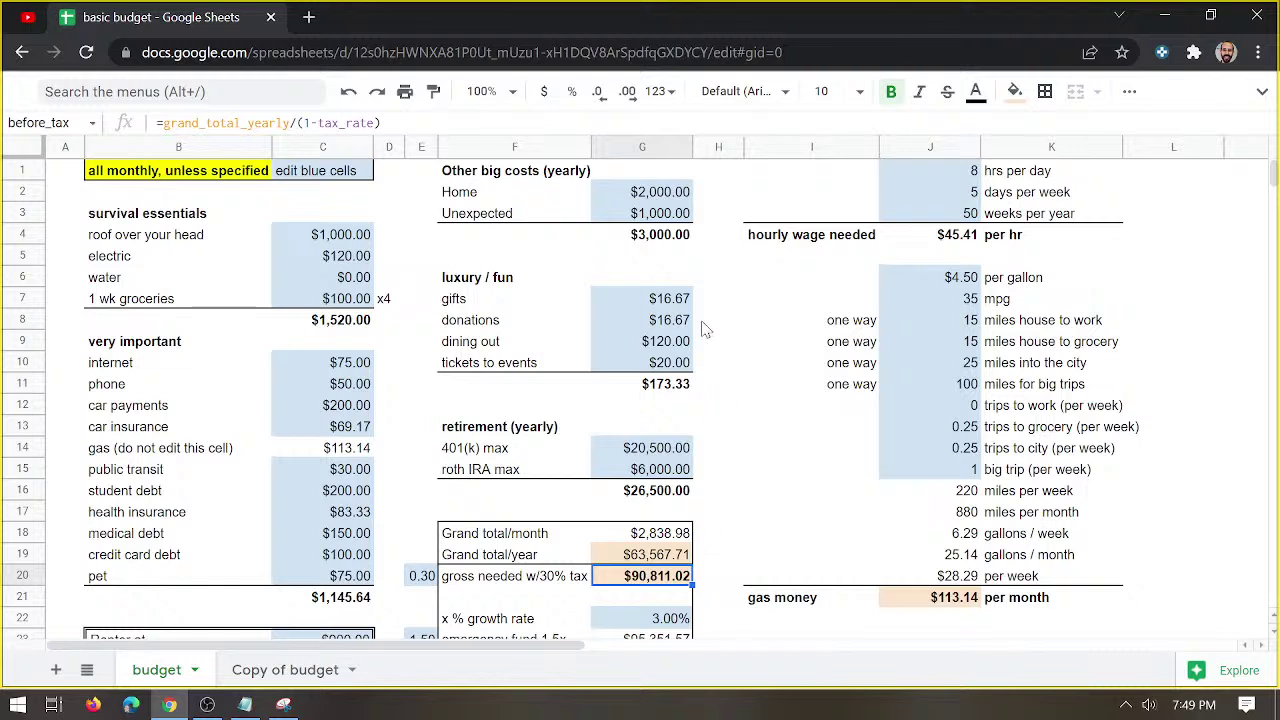
pyautogui.click(652, 195)
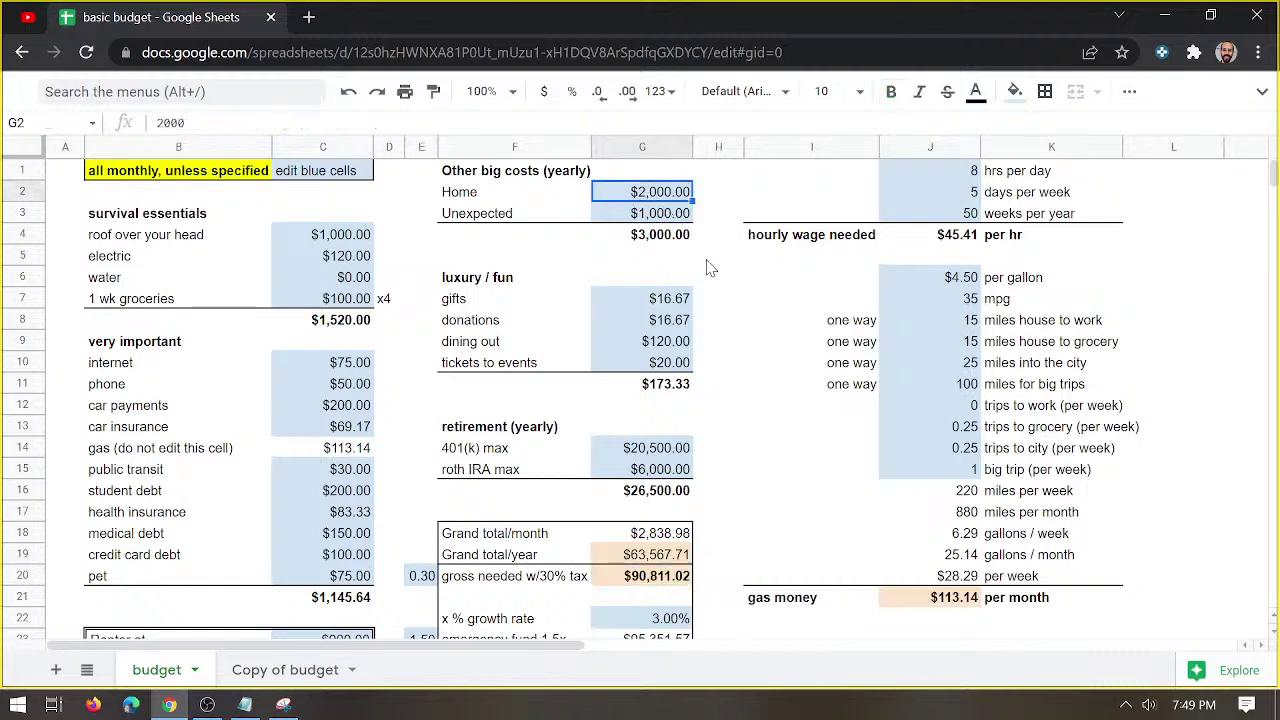
pyautogui.write('0')
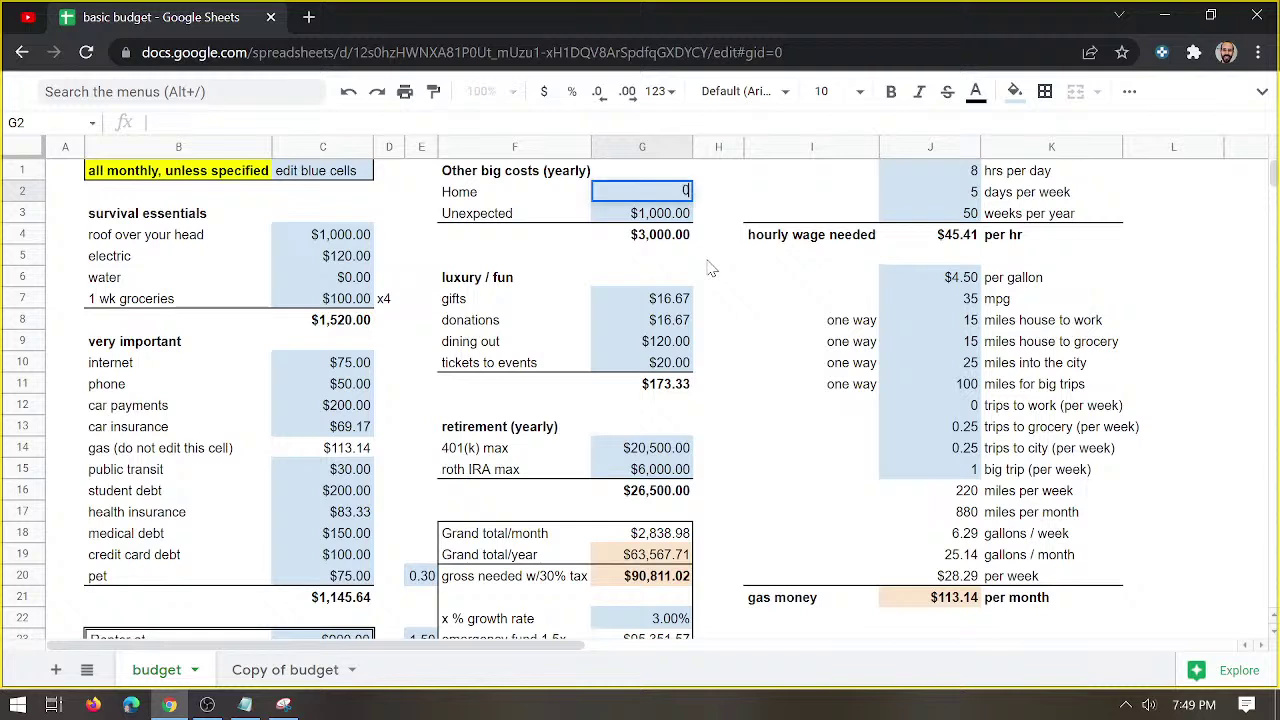
pyautogui.press('Return')
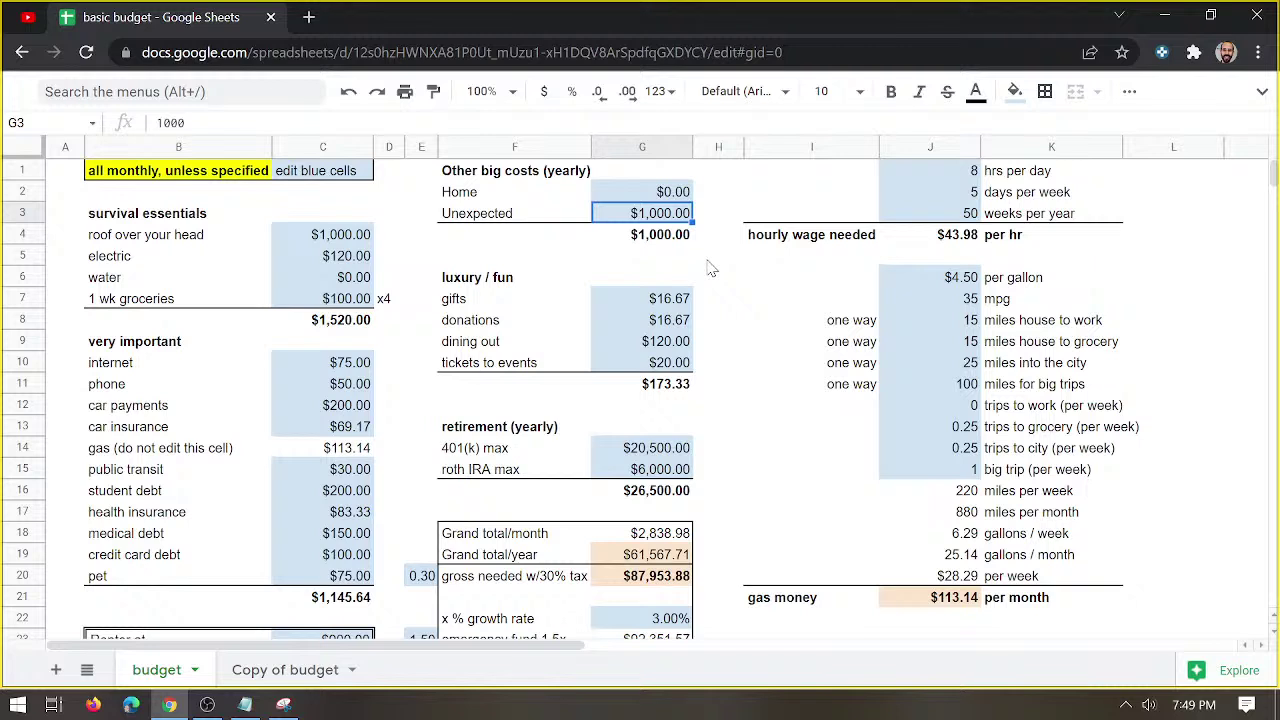
# Change the gifts formula in G7 to =500/12.
pyautogui.click(649, 302)
pyautogui.click(170, 122)
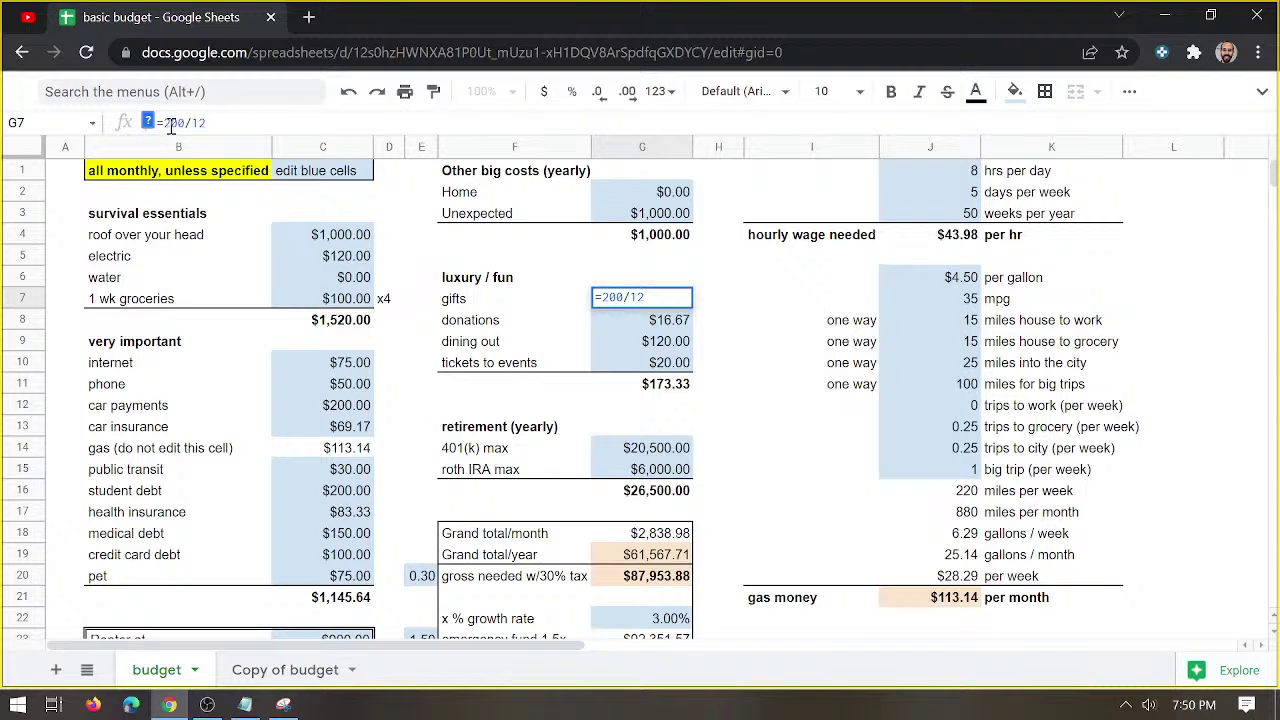
pyautogui.press('BackSpace')
pyautogui.write('5')
pyautogui.press('Return')
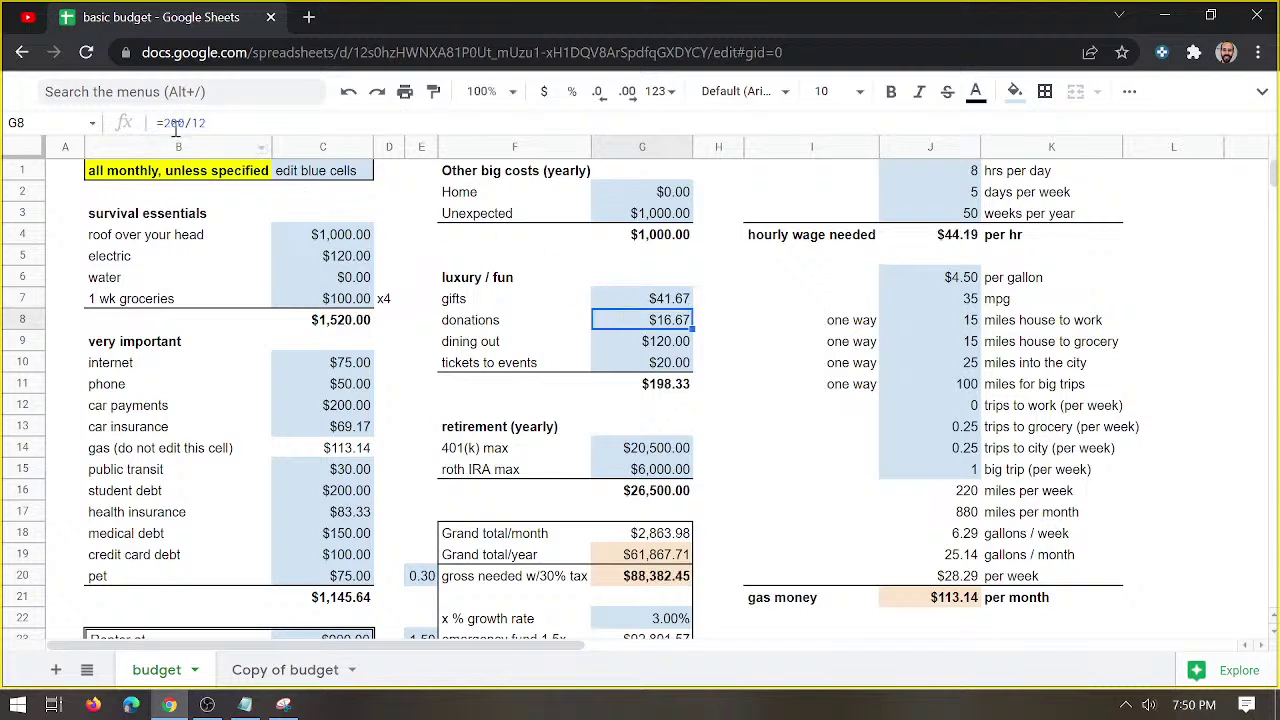
# Change the donations formula in G8 to =250/12.
pyautogui.click(175, 122)
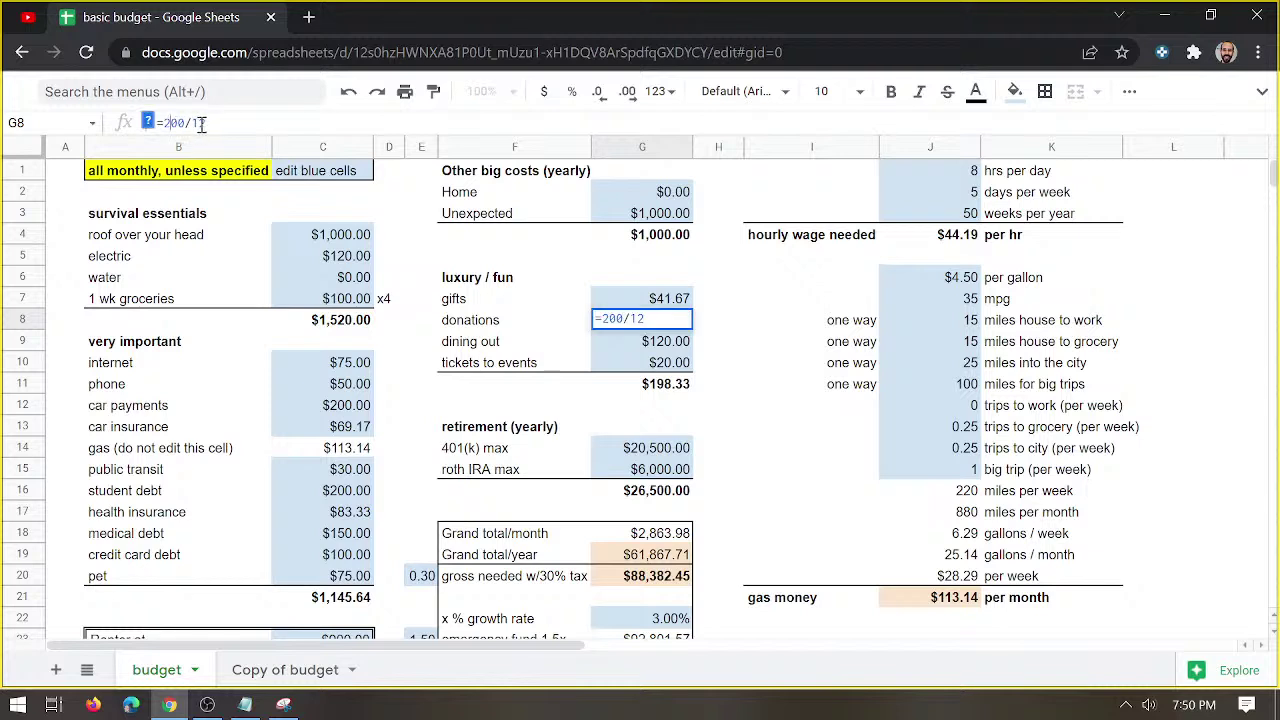
pyautogui.press('BackSpace')
pyautogui.write('5')
pyautogui.press('Return')
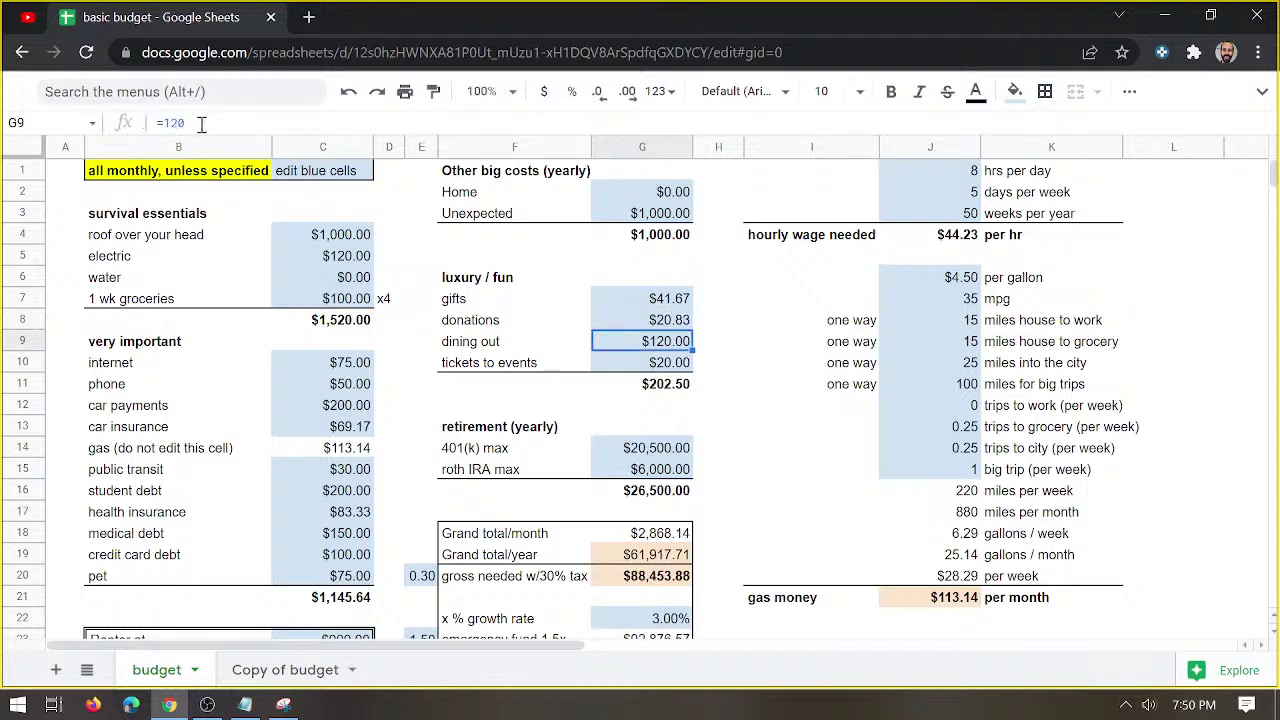
# Set the monthly tickets to events amount in G10 to 100.
pyautogui.click(647, 366)
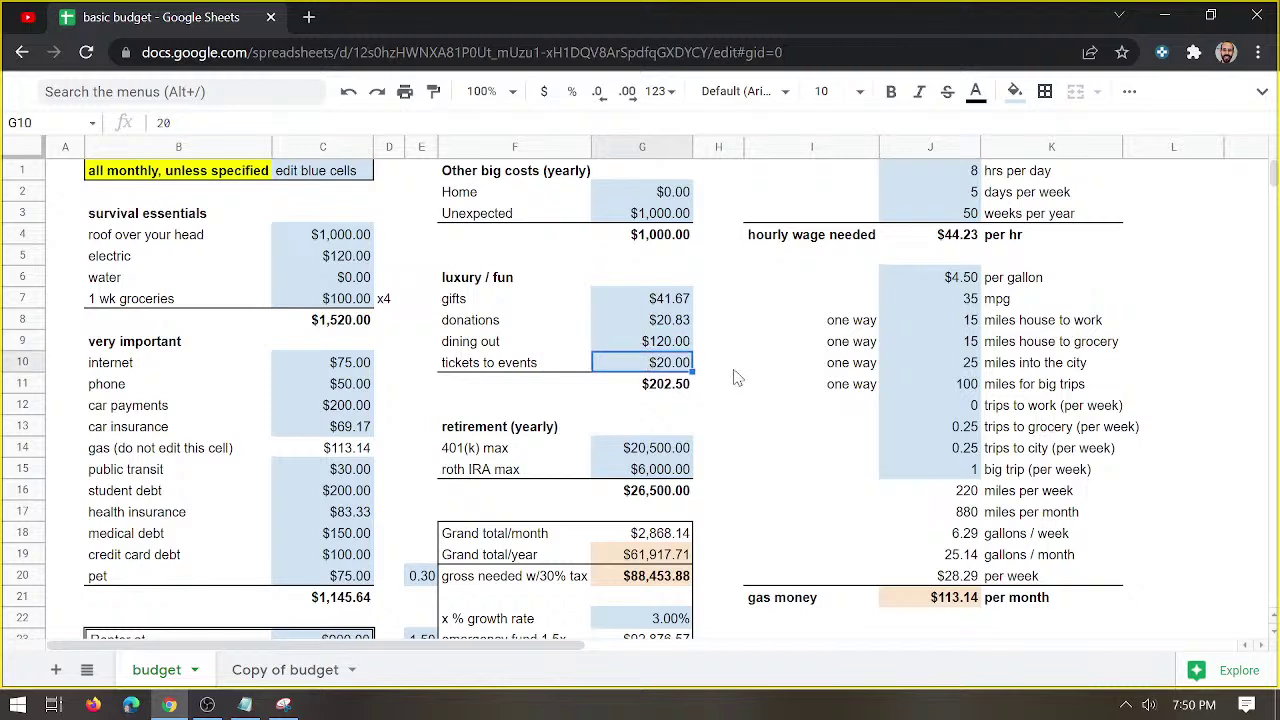
pyautogui.write('100')
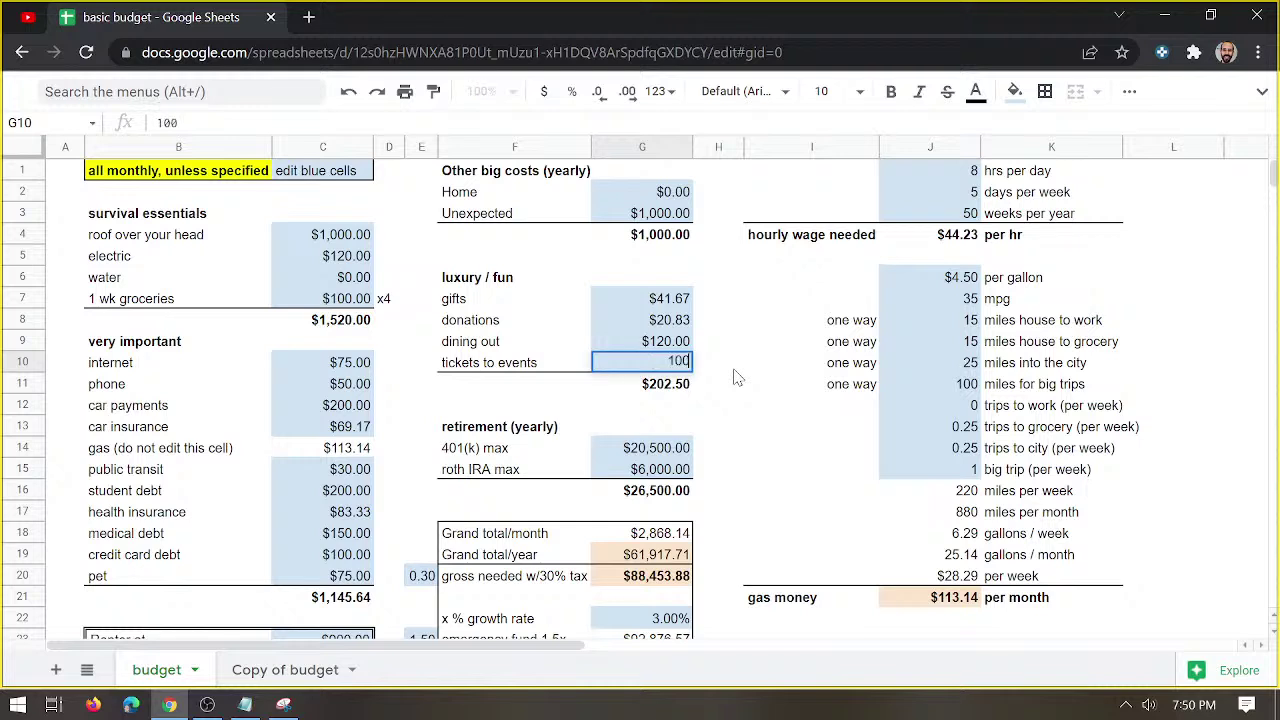
pyautogui.press('Return')
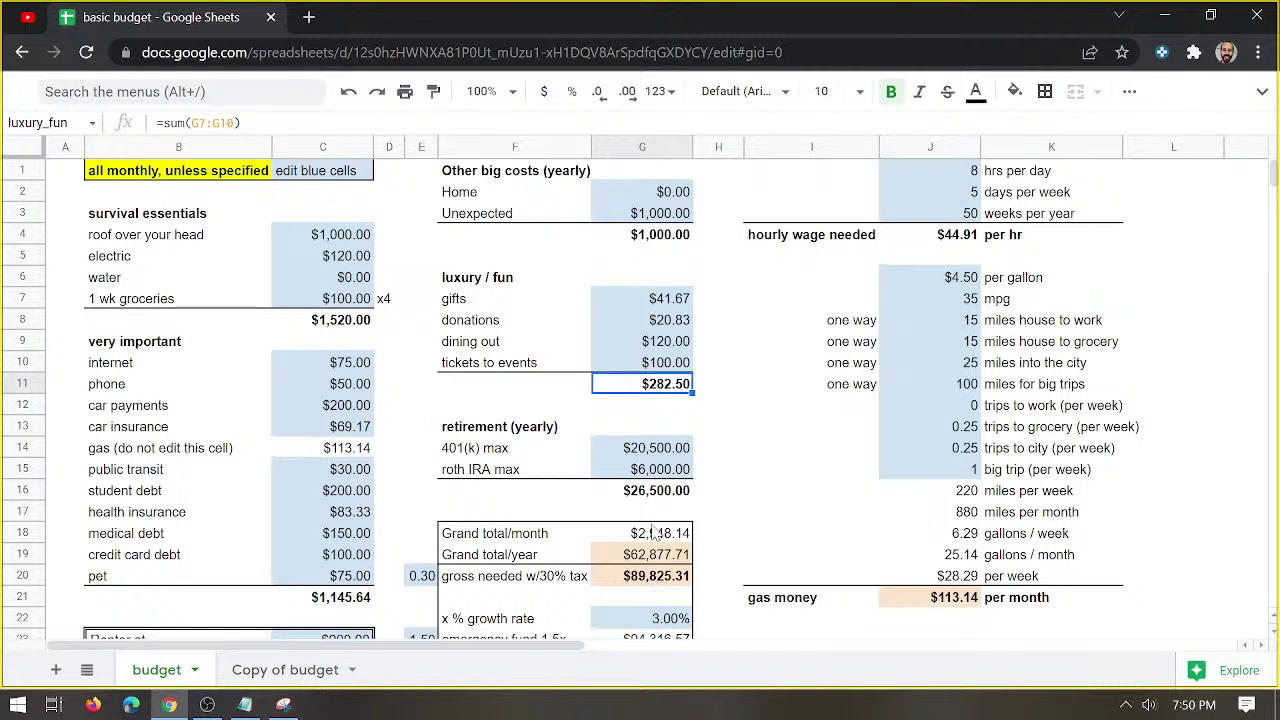
# Set the yearly Roth IRA contribution in G15 to 4000.
pyautogui.click(636, 450)
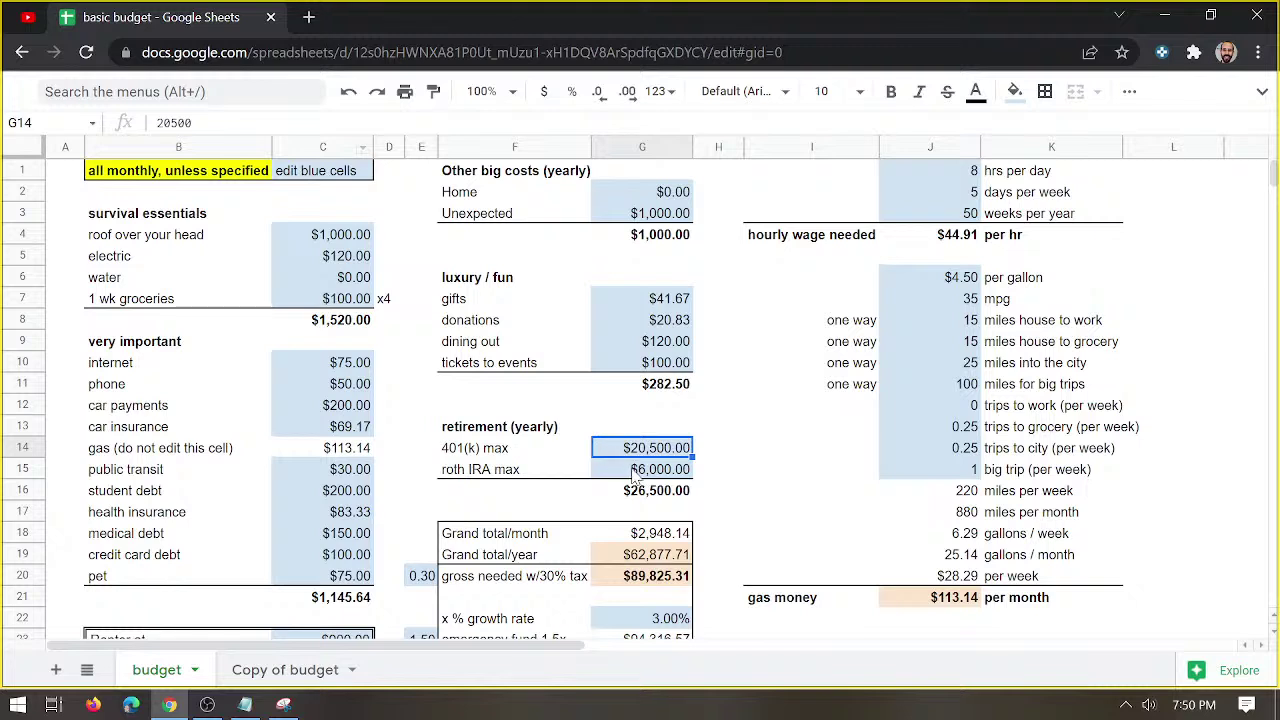
pyautogui.click(632, 471)
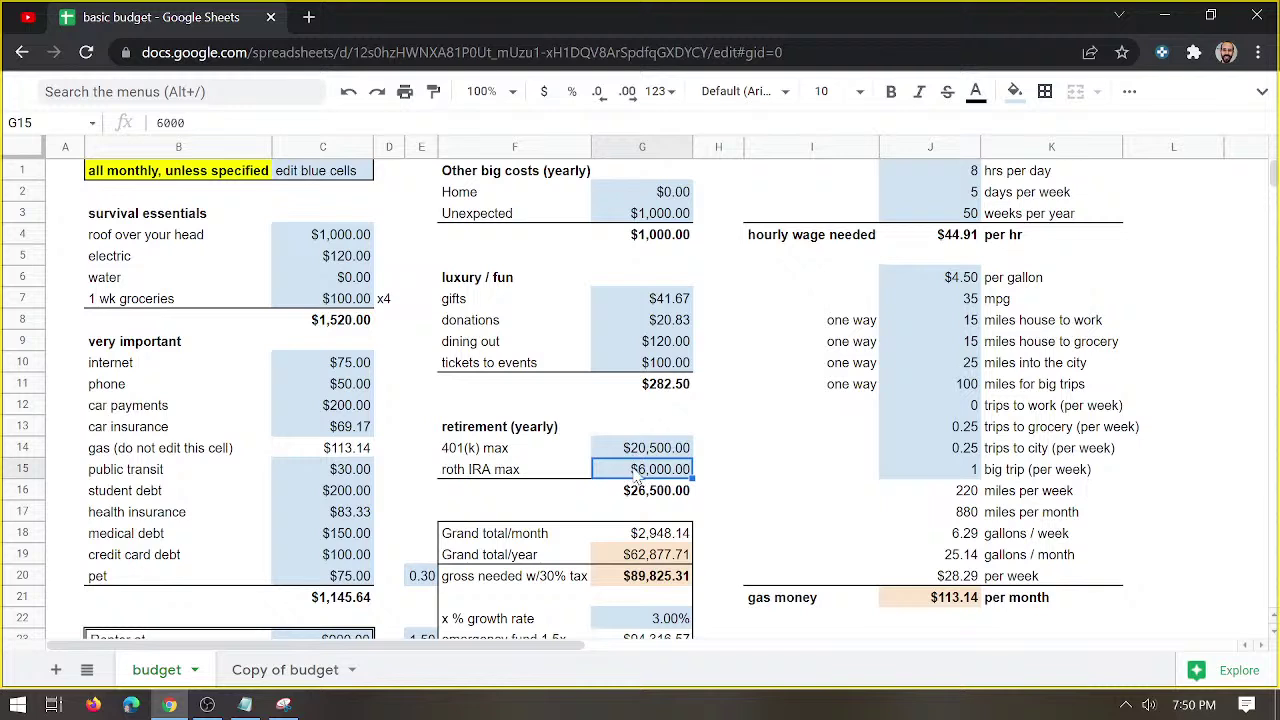
pyautogui.click(633, 450)
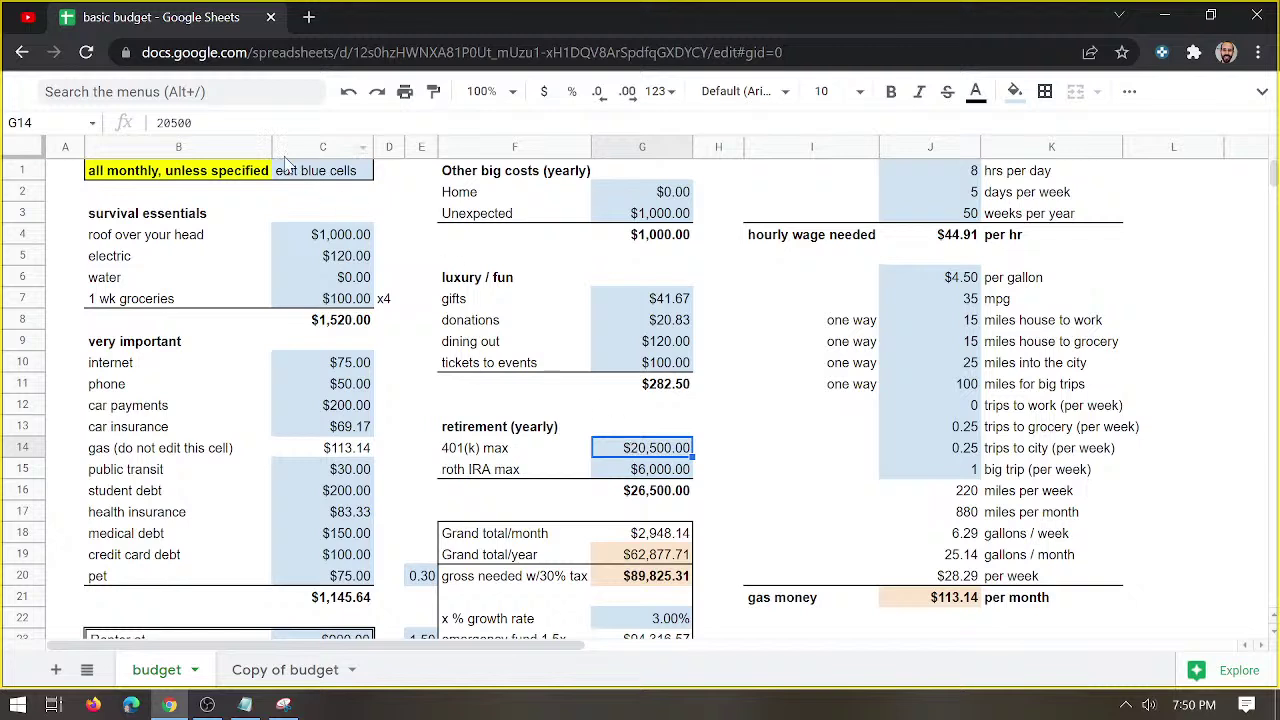
pyautogui.click(641, 477)
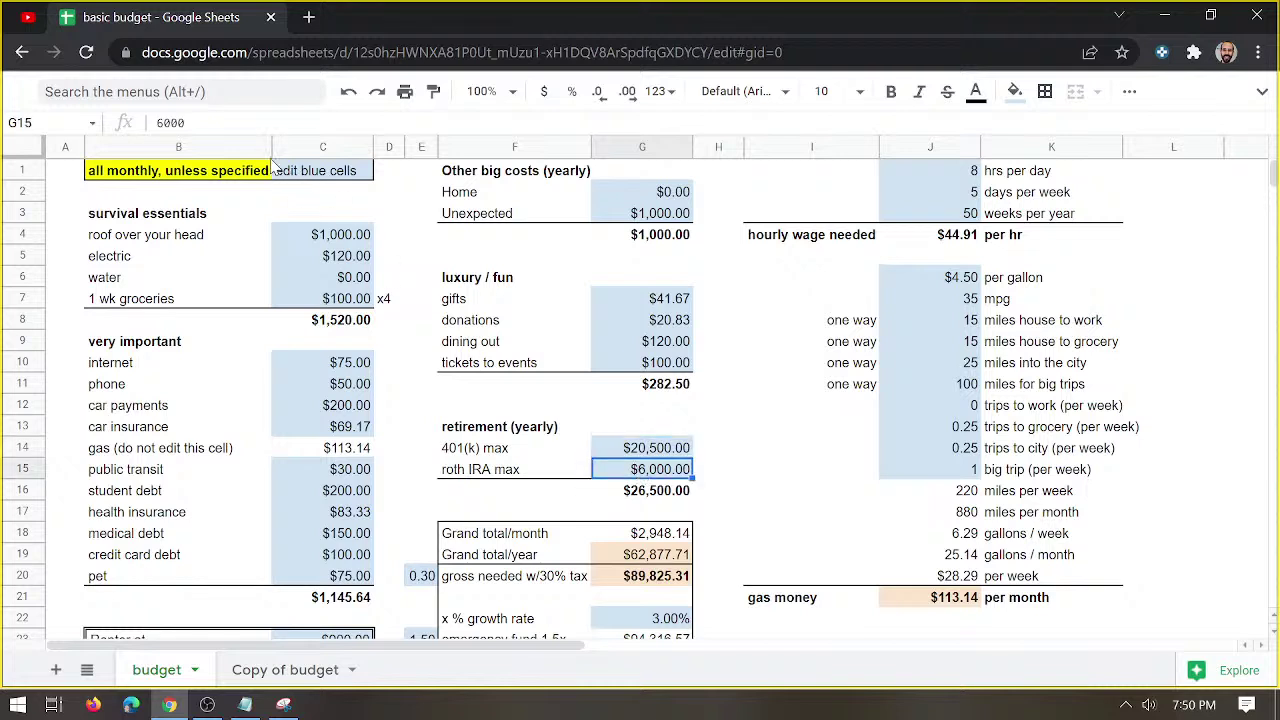
pyautogui.click(200, 123)
pyautogui.press('BackSpace')
pyautogui.press('BackSpace')
pyautogui.press('BackSpace')
pyautogui.press('BackSpace')
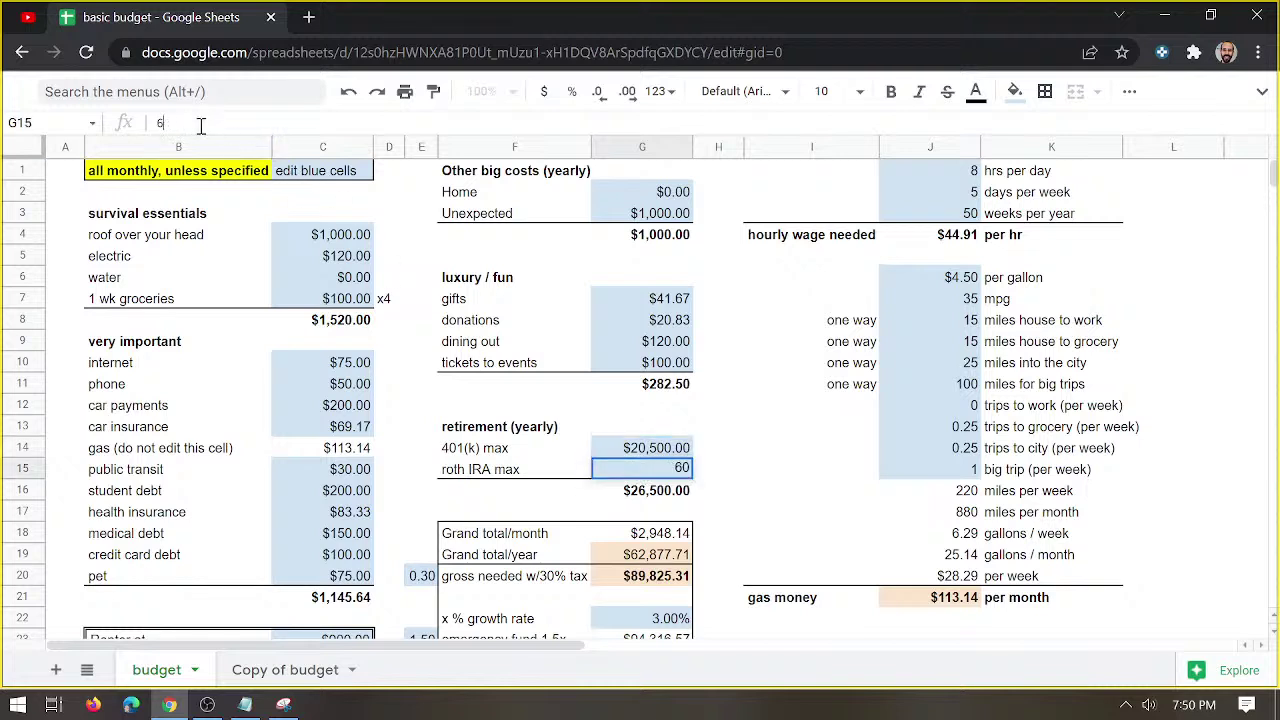
pyautogui.write('4000')
pyautogui.press('Return')
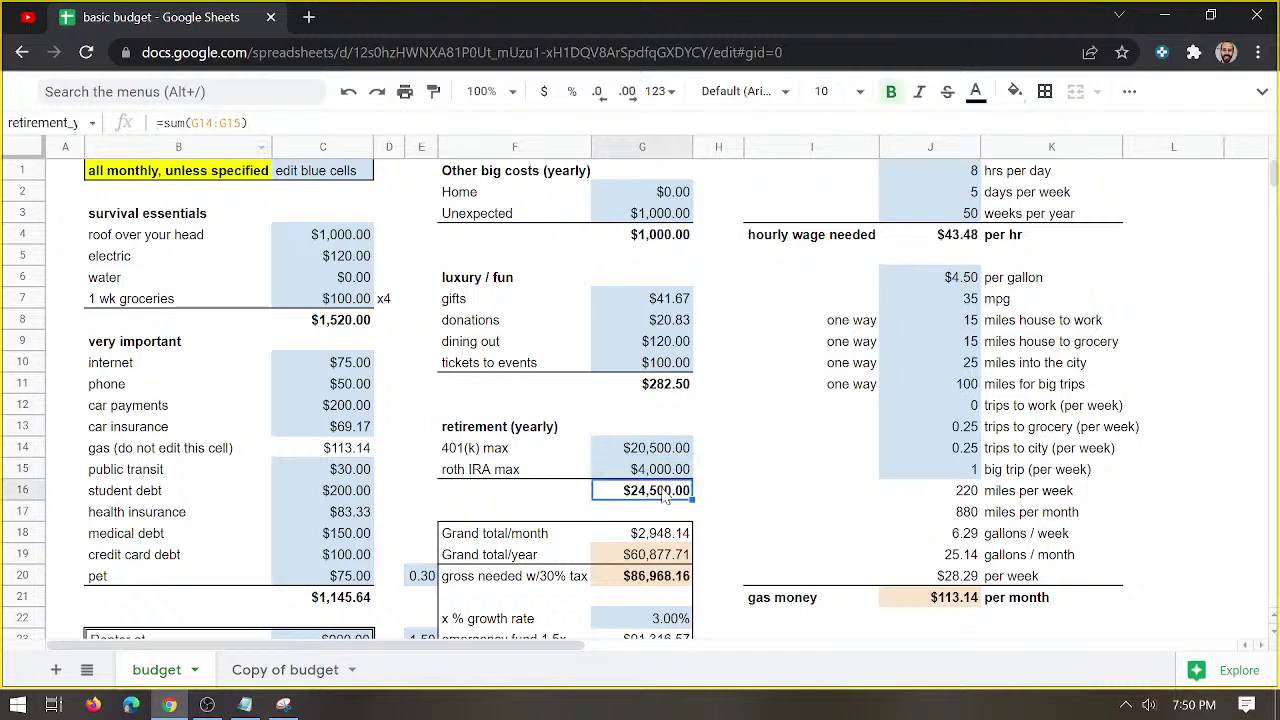
# Set the yearly 401(k) contribution in G14 to 4000.
pyautogui.click(655, 450)
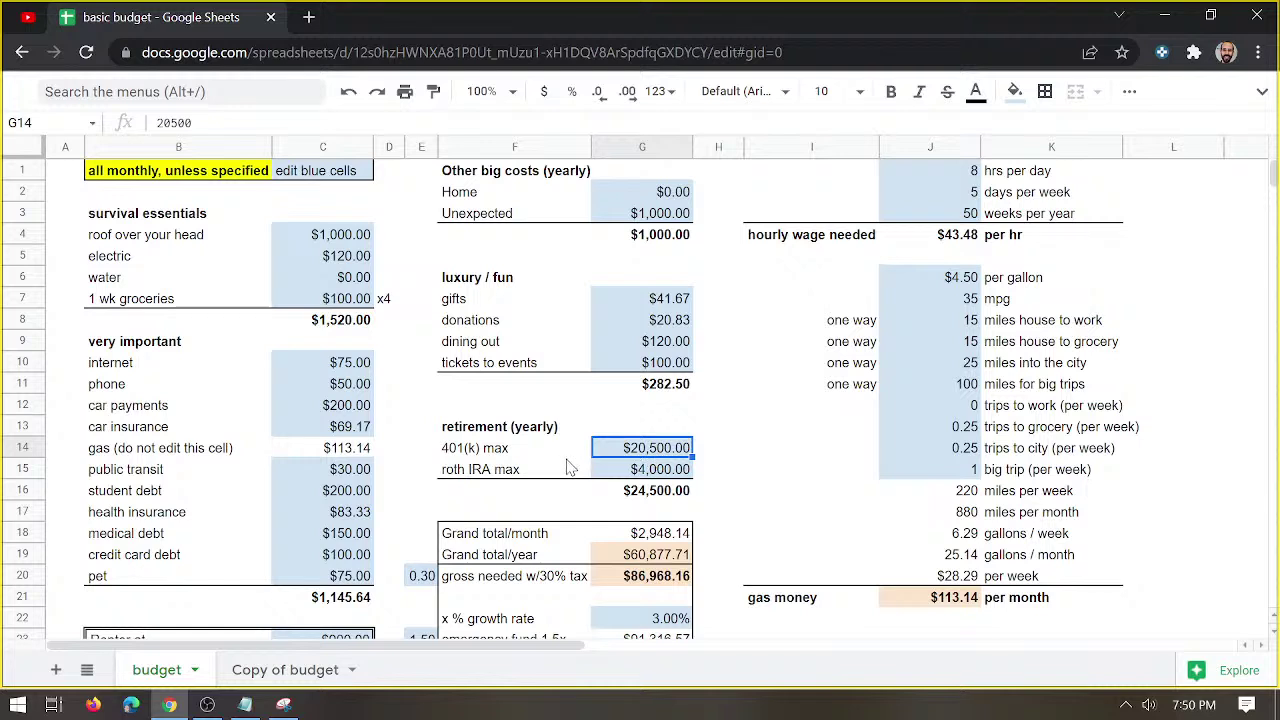
pyautogui.write('4000')
pyautogui.press('Return')
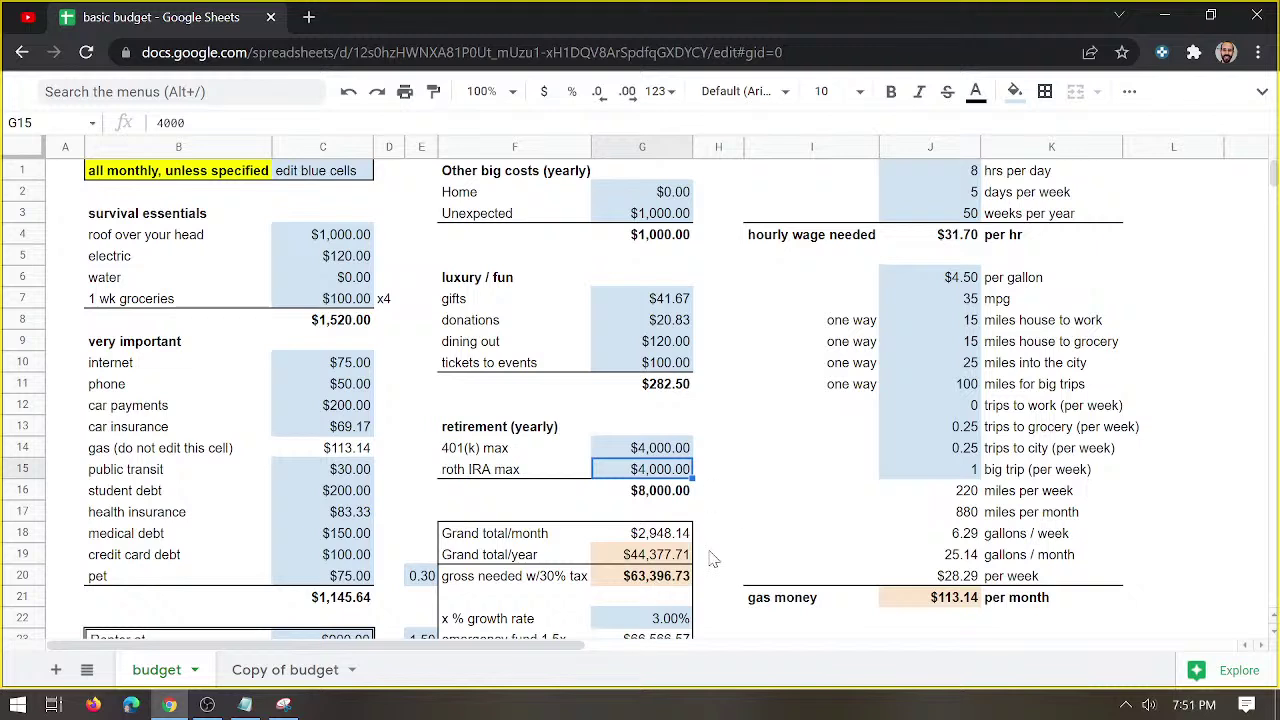
# Examine the gross needed formula, the luxury / fun block, and the working-time inputs and formula behind the hourly wage needed.
pyautogui.click(628, 582)
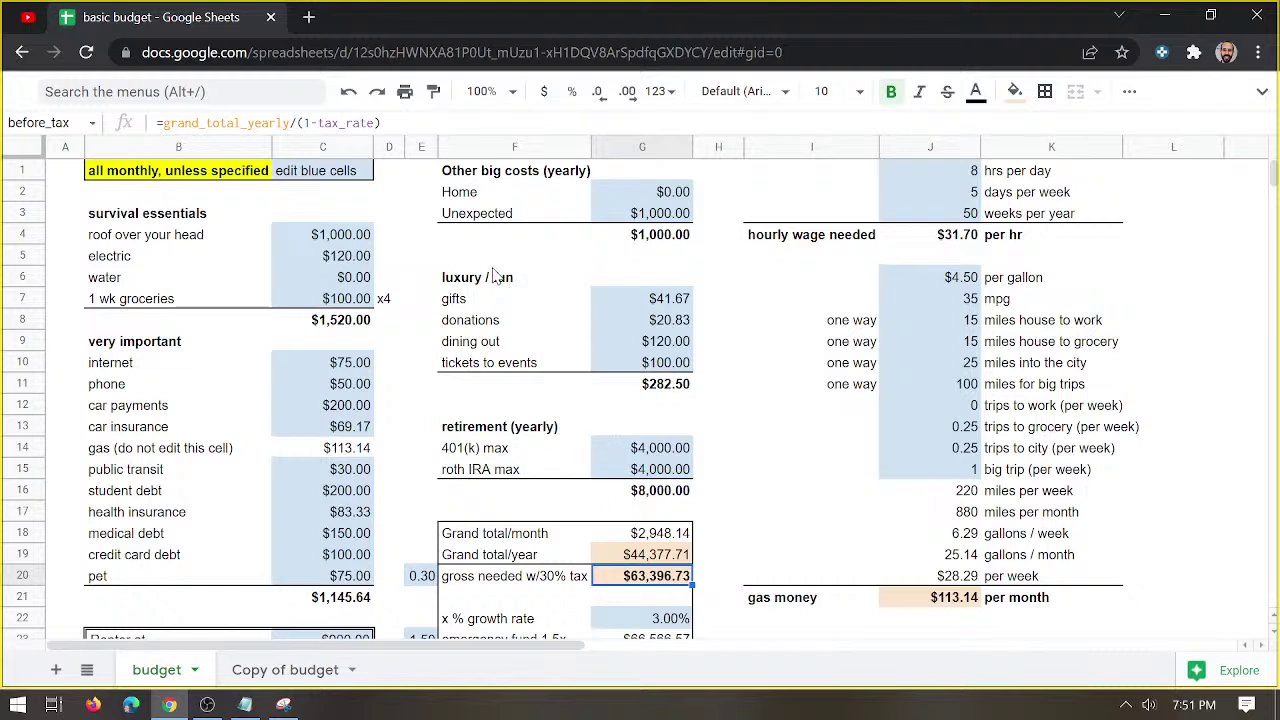
pyautogui.moveTo(490, 279); pyautogui.dragTo(650, 365)
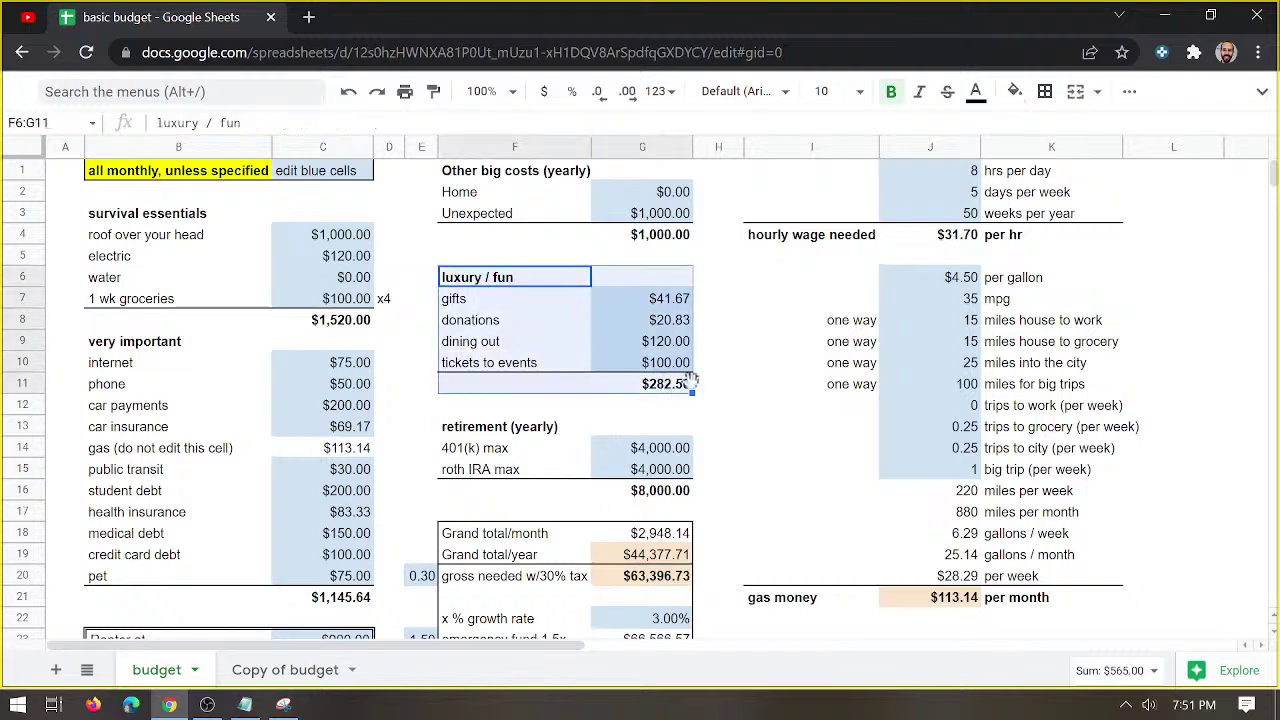
pyautogui.click(725, 397)
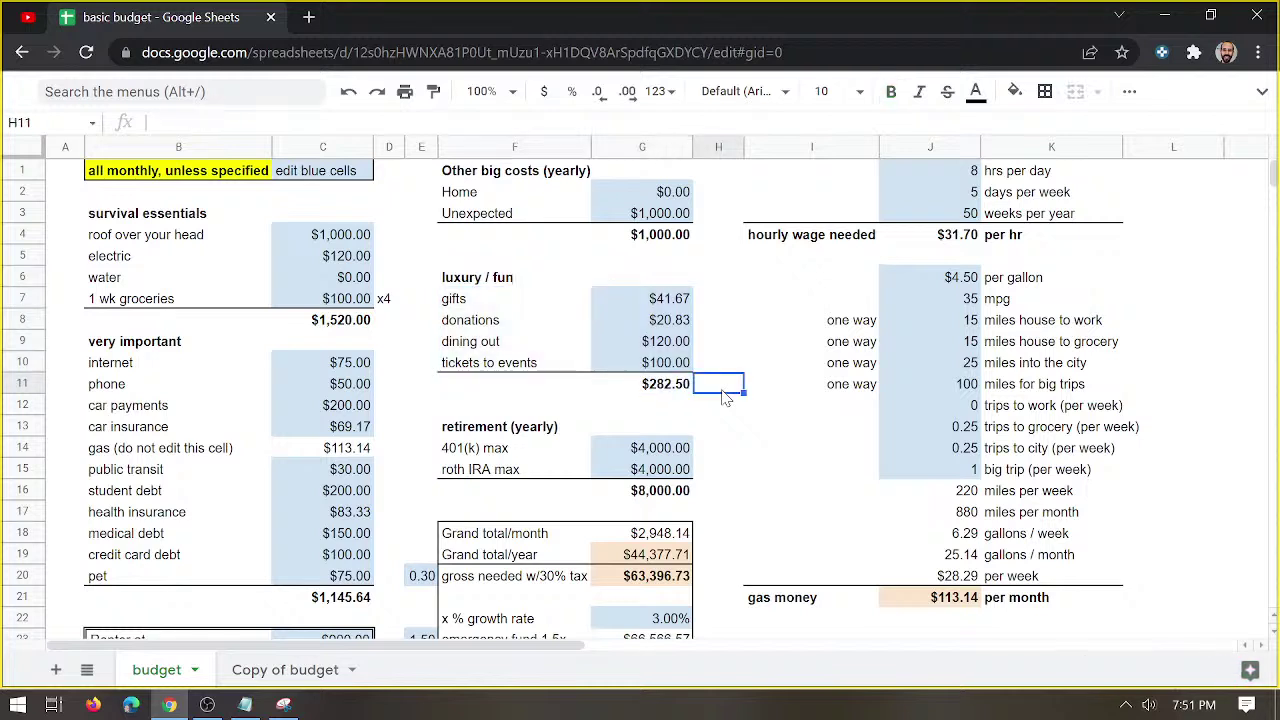
pyautogui.click(831, 241)
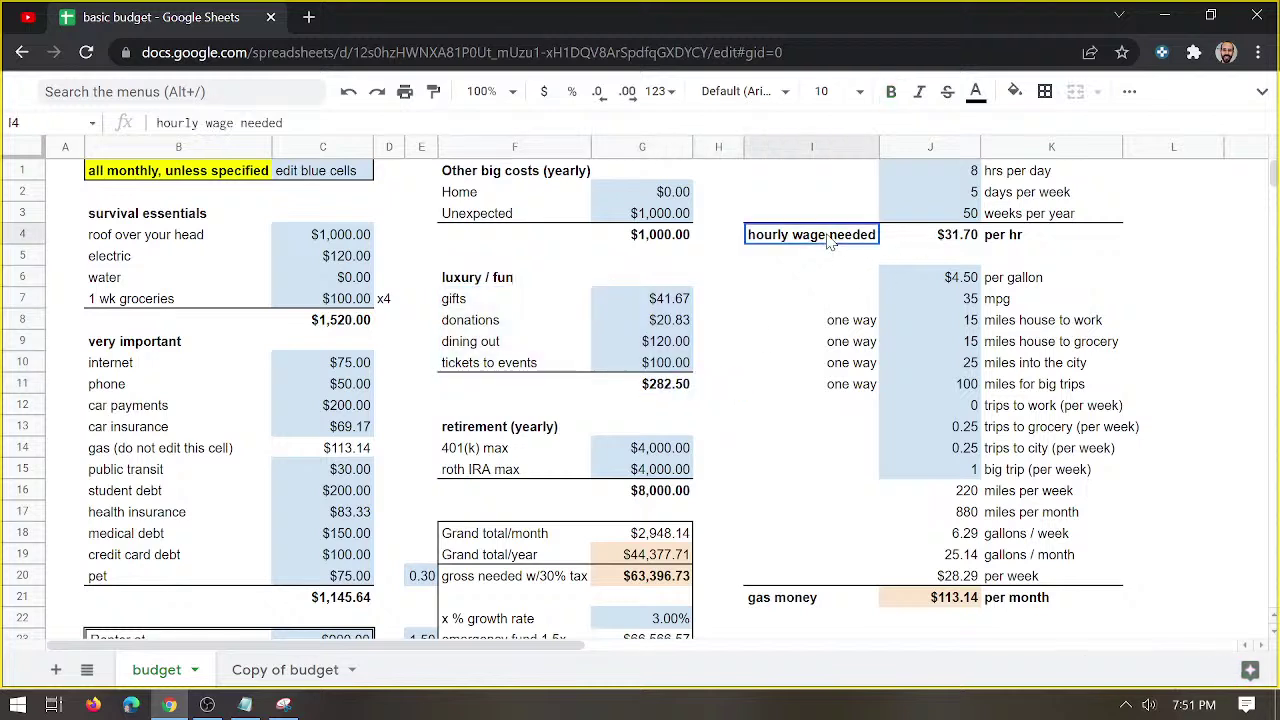
pyautogui.click(940, 192)
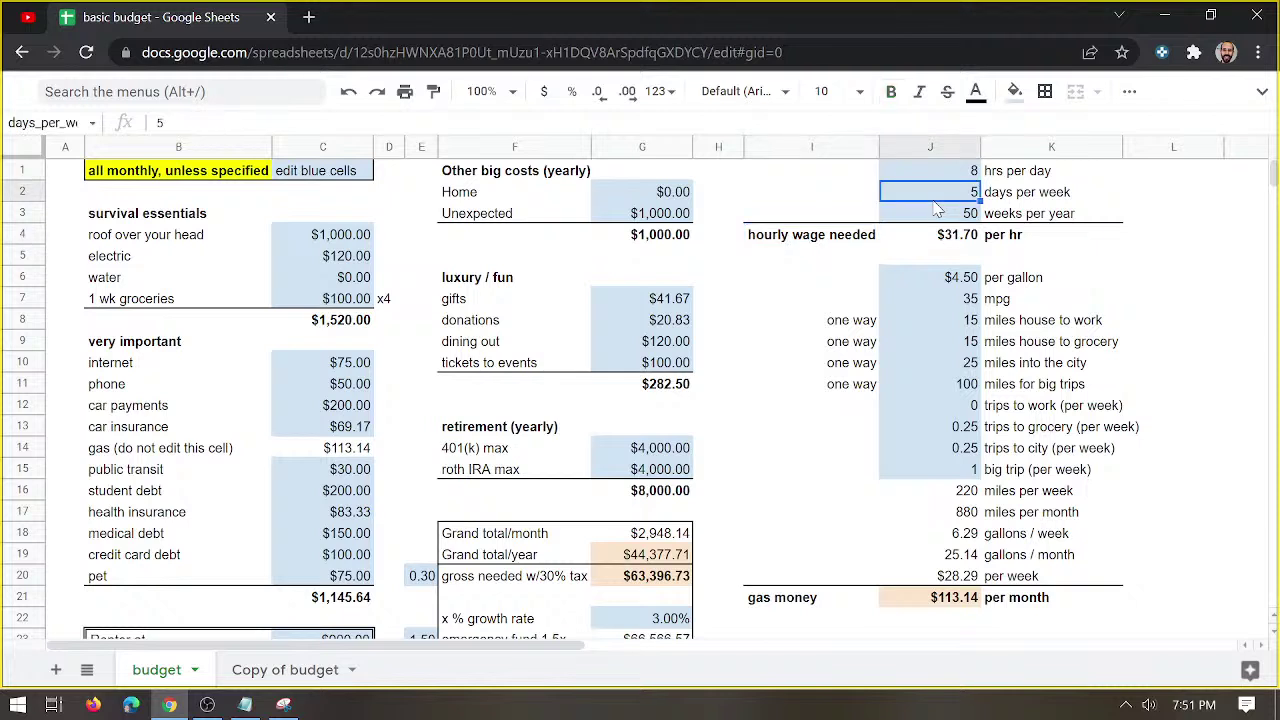
pyautogui.click(935, 214)
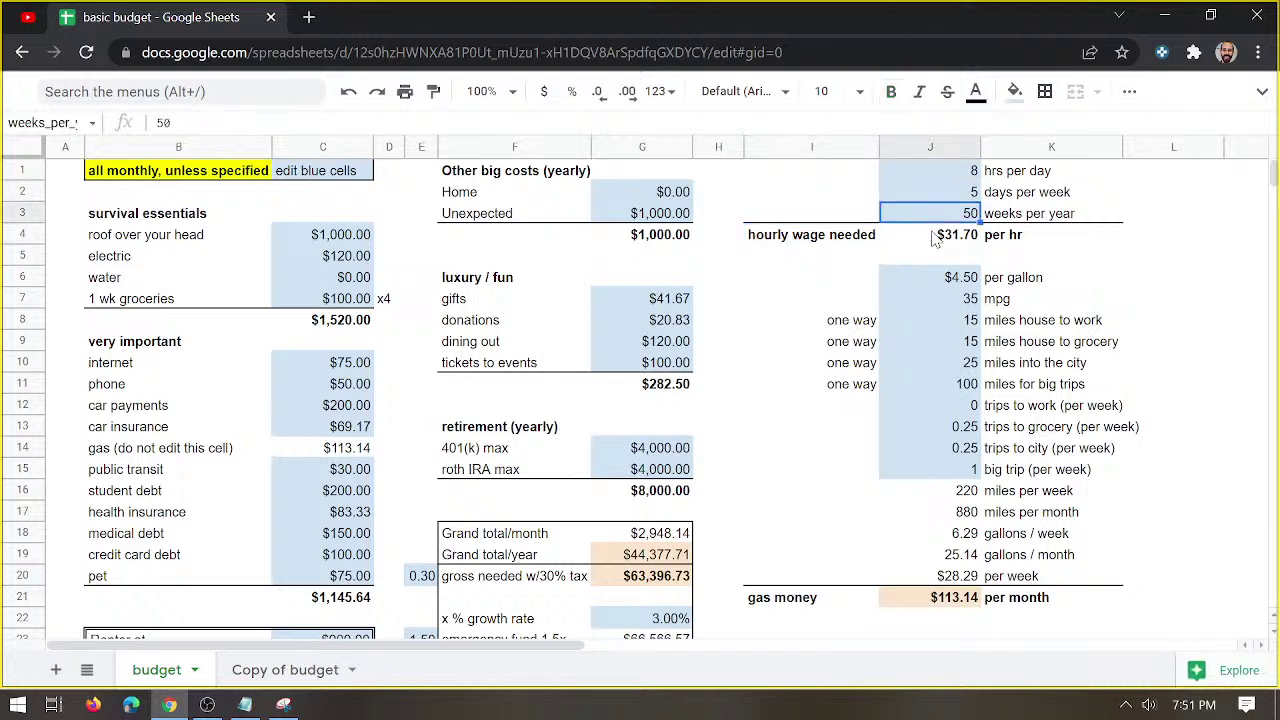
pyautogui.click(958, 240)
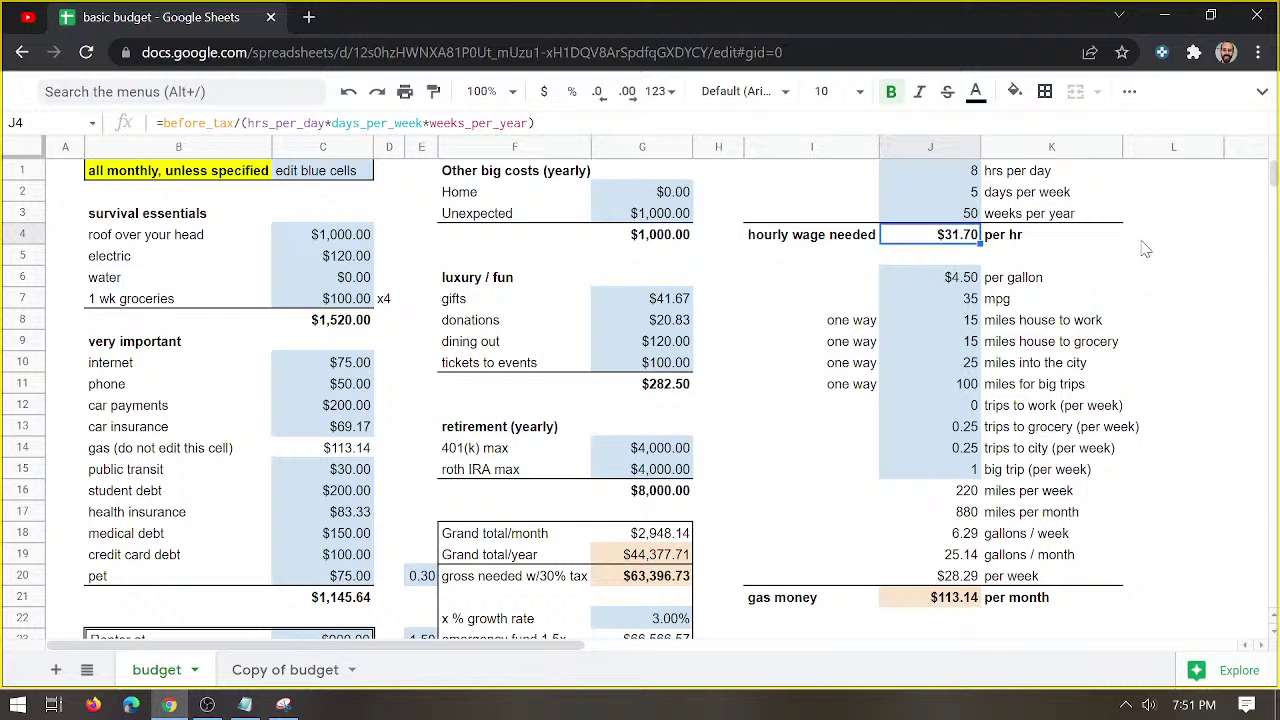
# Enter =J4/7.25 in L4 to compare the needed hourly wage with minimum wage, and format the cell as Number.
pyautogui.click(1152, 240)
pyautogui.write('=J4')
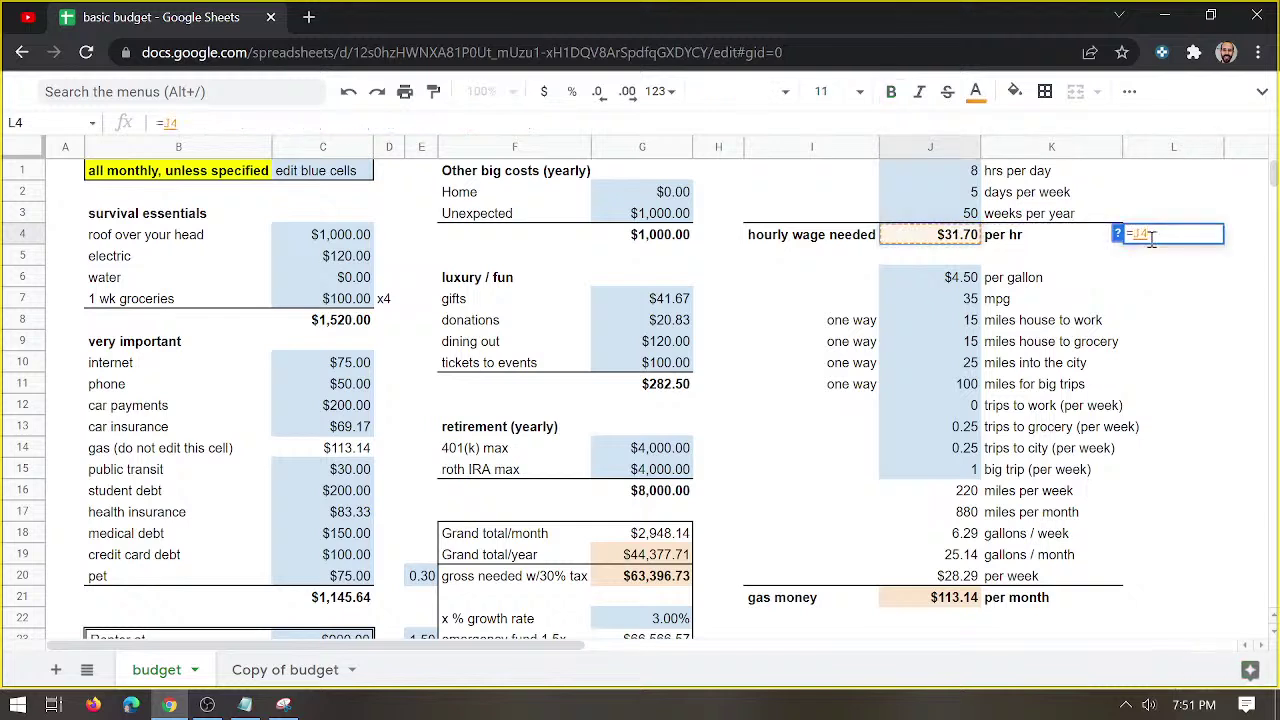
pyautogui.write('/7.25')
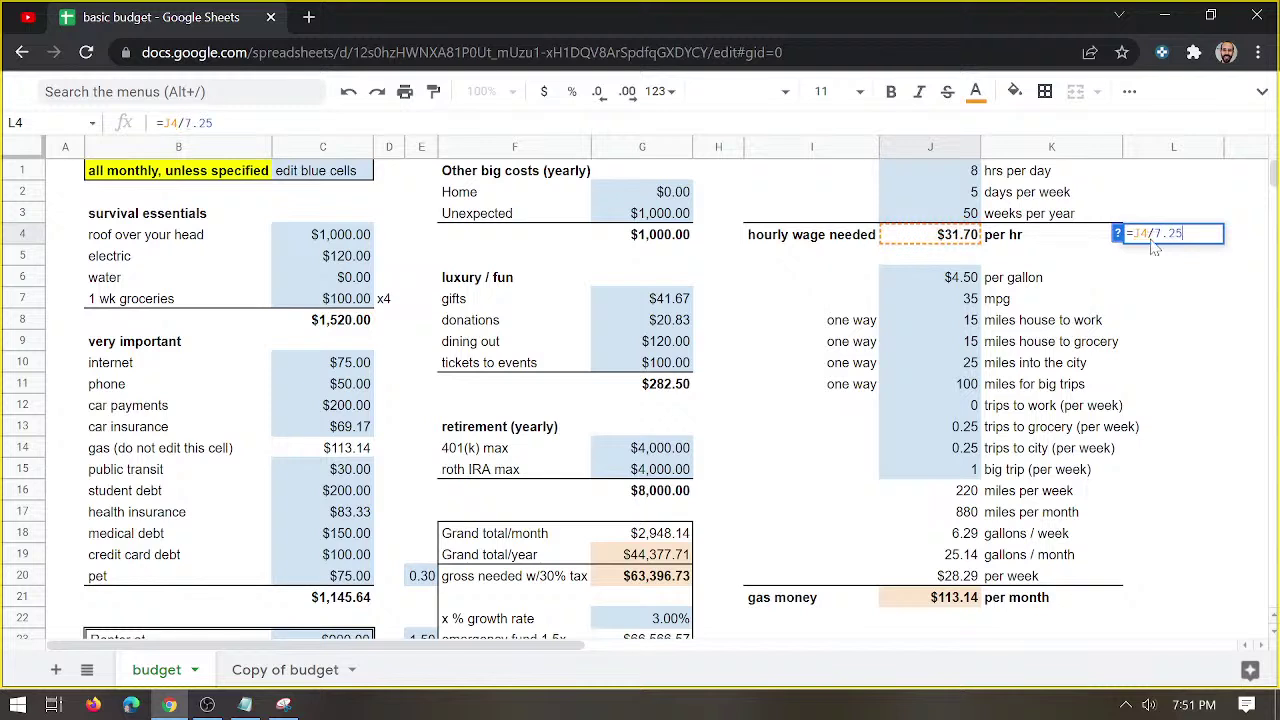
pyautogui.press('Return')
pyautogui.click(1206, 237)
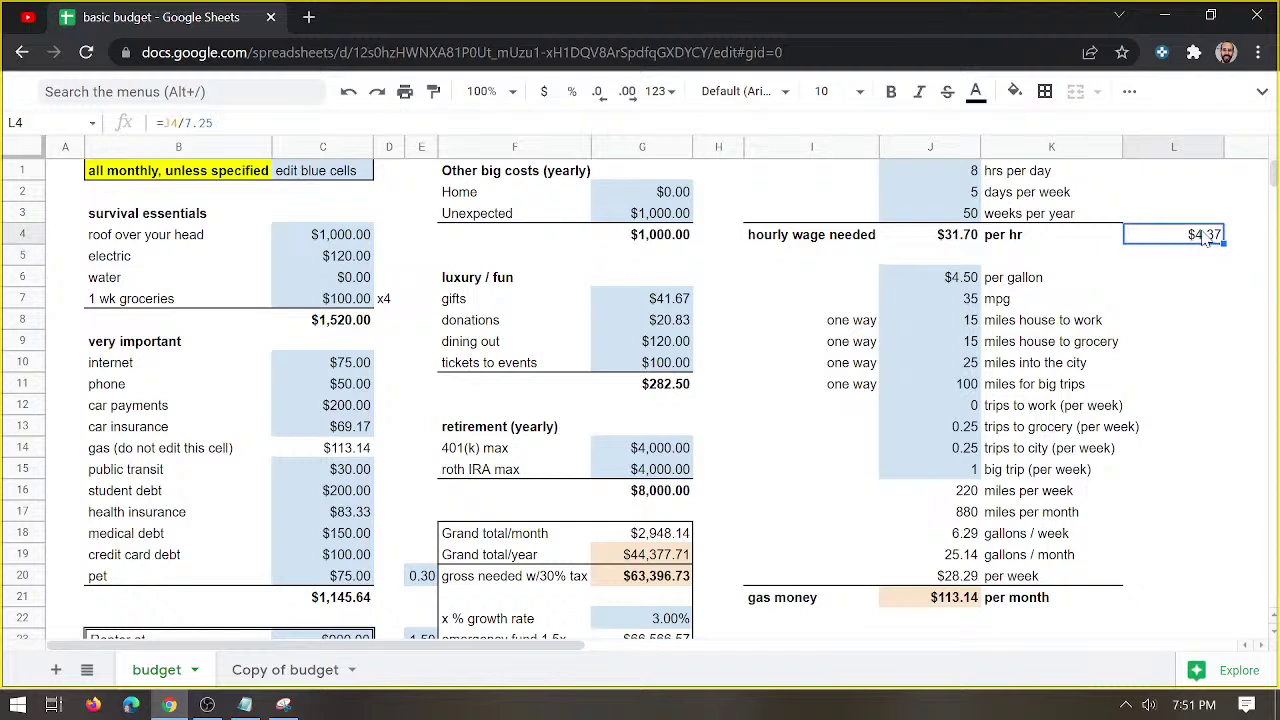
pyautogui.click(660, 92)
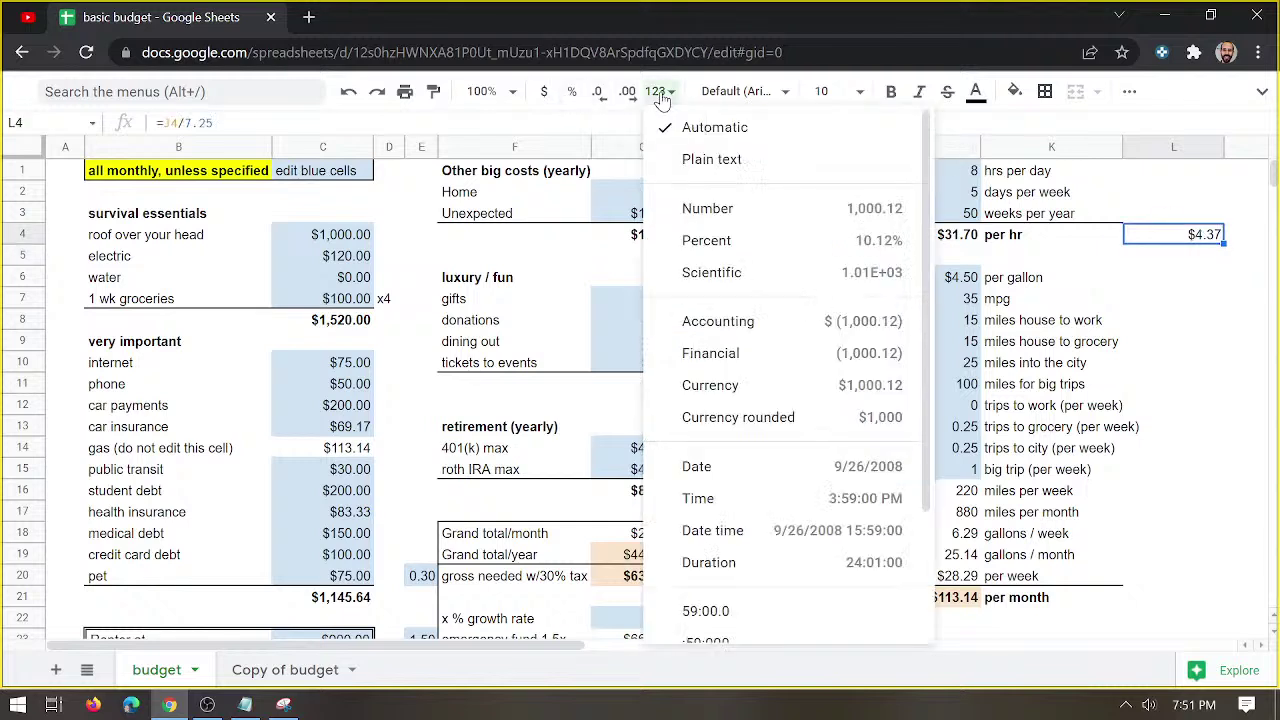
pyautogui.click(706, 214)
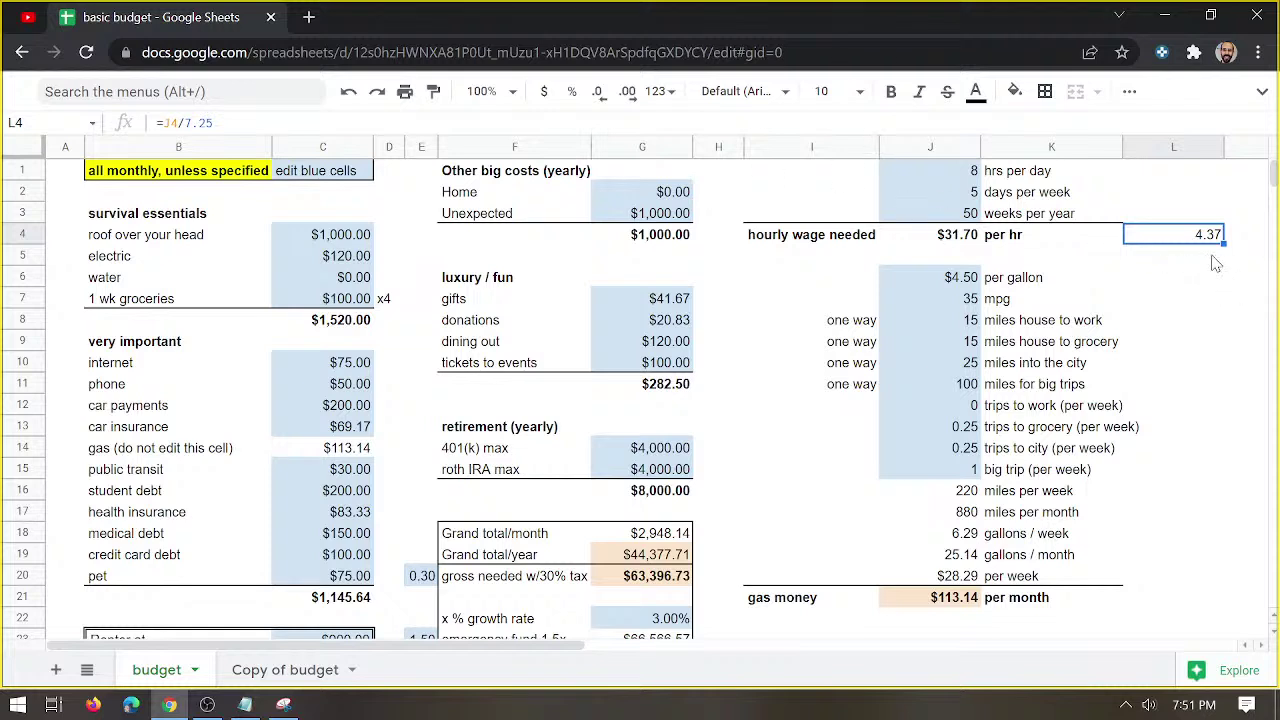
# Search the web for the federal minimum wage, close the results, and review the wage ratio formula in L4.
pyautogui.click(946, 244)
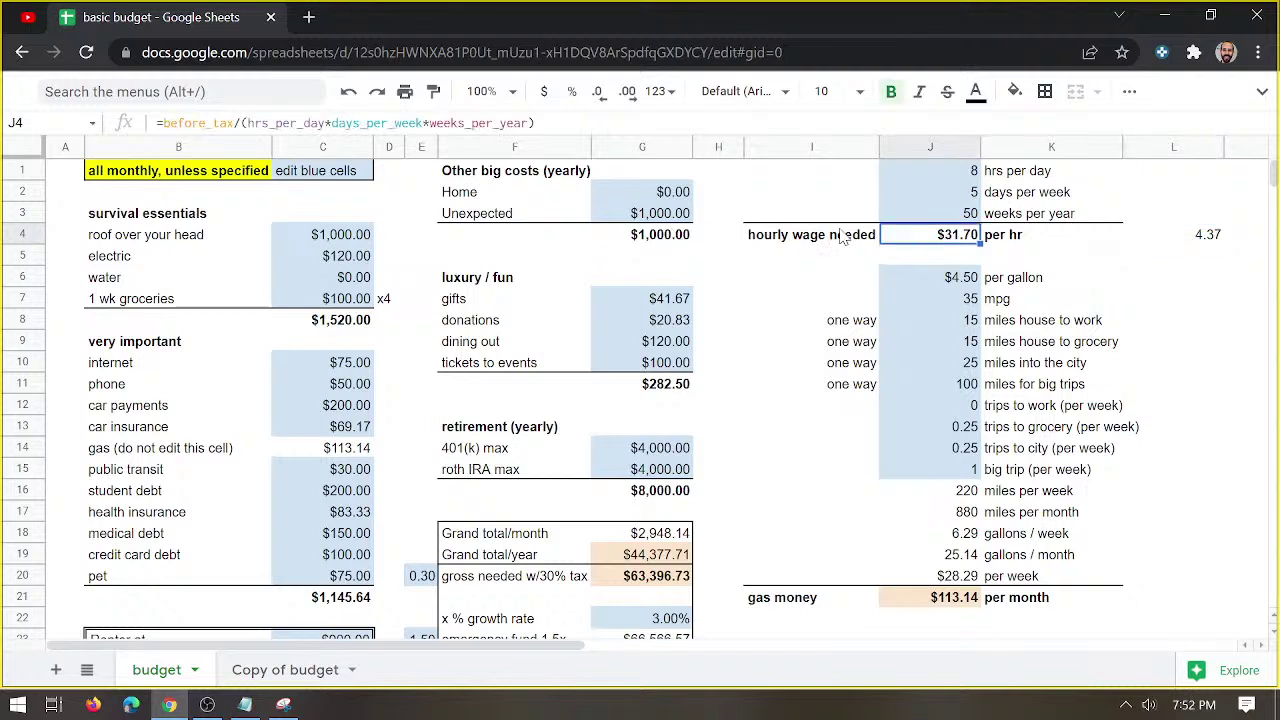
pyautogui.click(310, 18)
pyautogui.write('what is federal minmu')
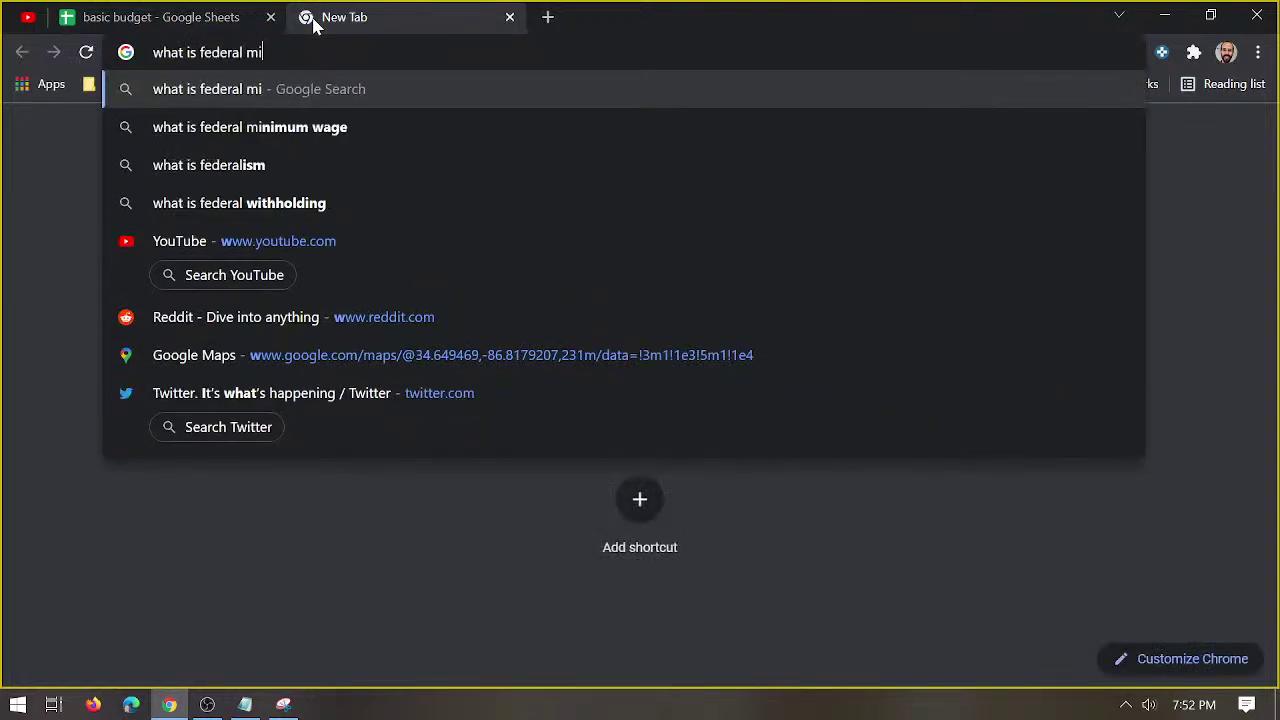
pyautogui.write('m wage')
pyautogui.press('Return')
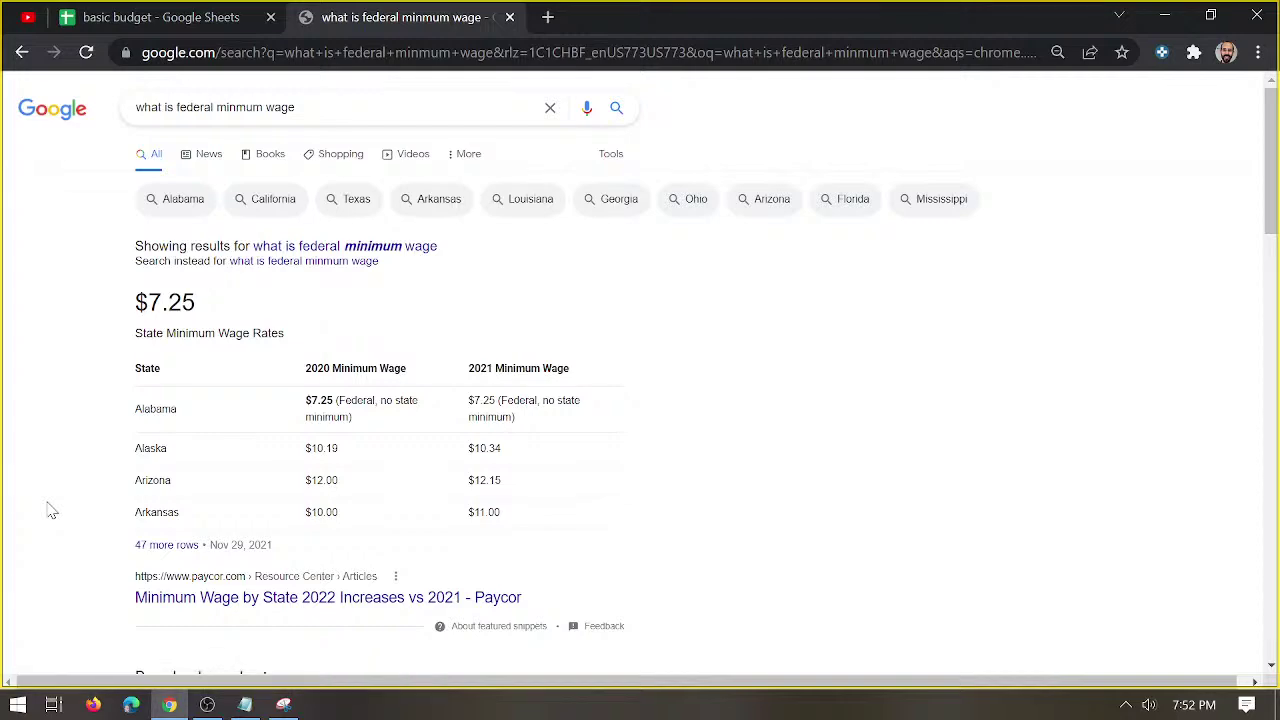
pyautogui.click(187, 601)
pyautogui.click(509, 17)
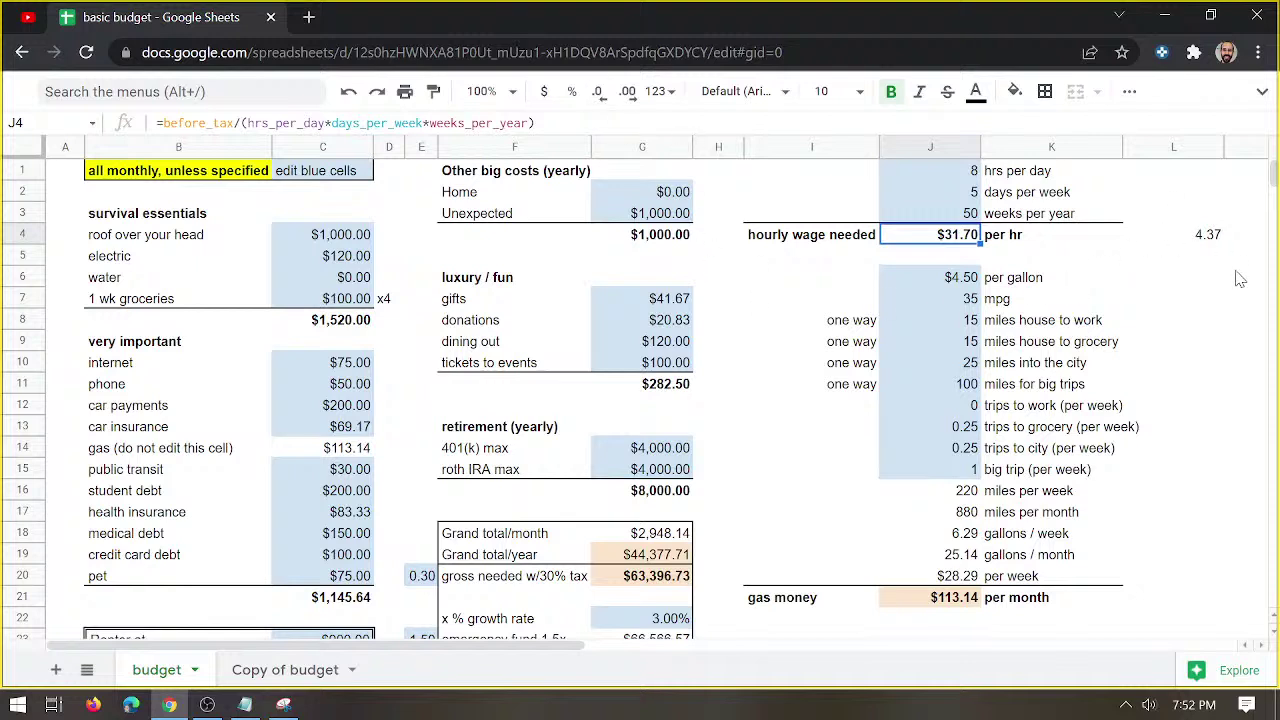
pyautogui.click(1185, 221)
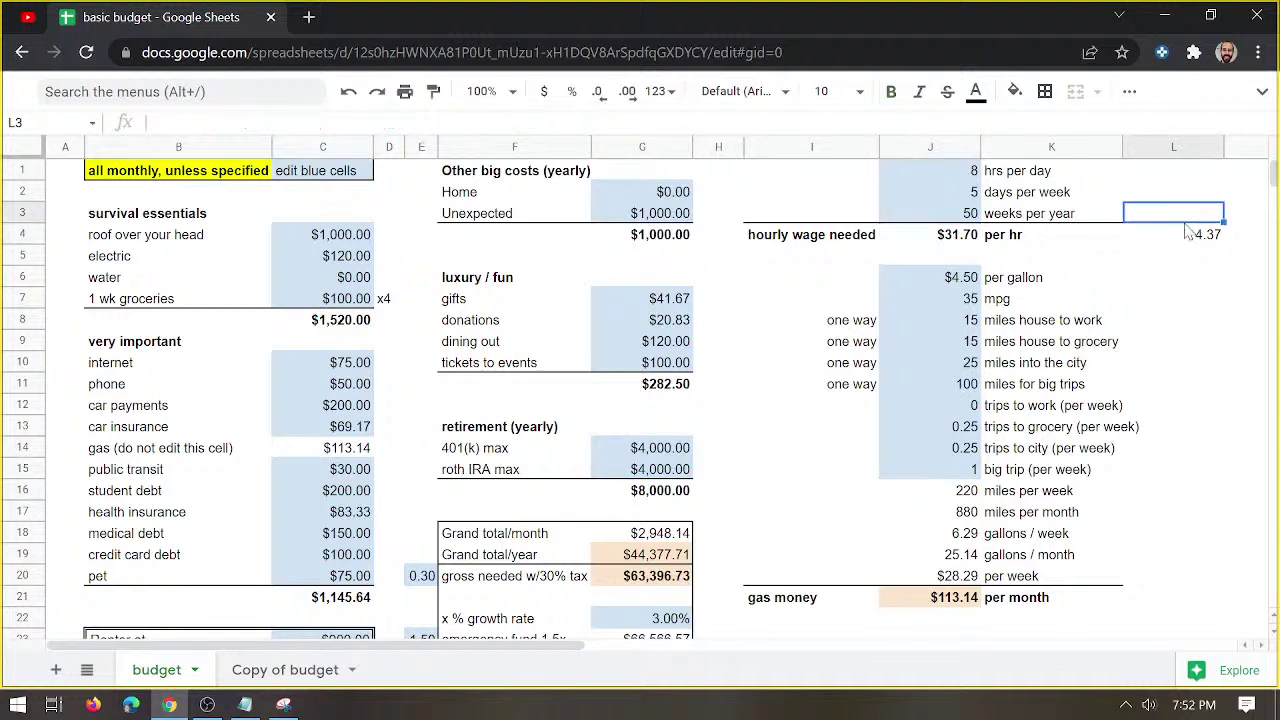
pyautogui.click(1188, 233)
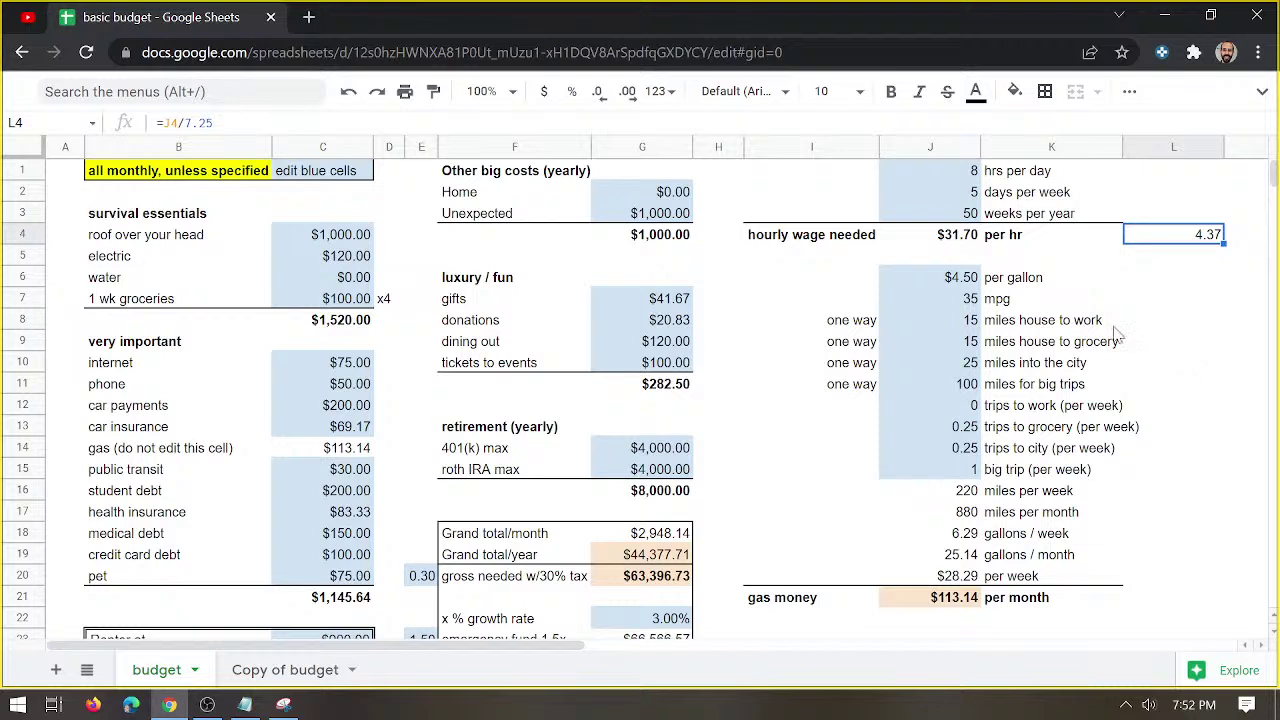
# Review the gas cost inputs and set the weekly trips to grocery in J13 and trips to city in J14 to 0.
pyautogui.click(940, 282)
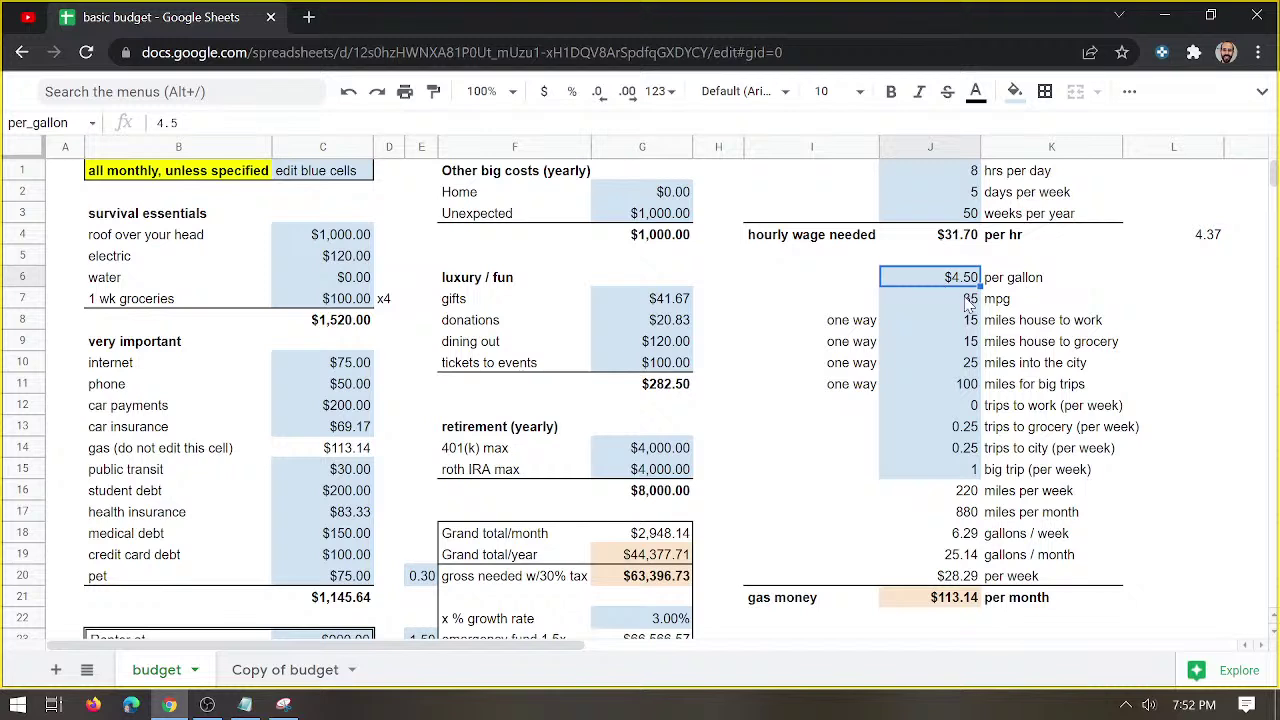
pyautogui.click(968, 300)
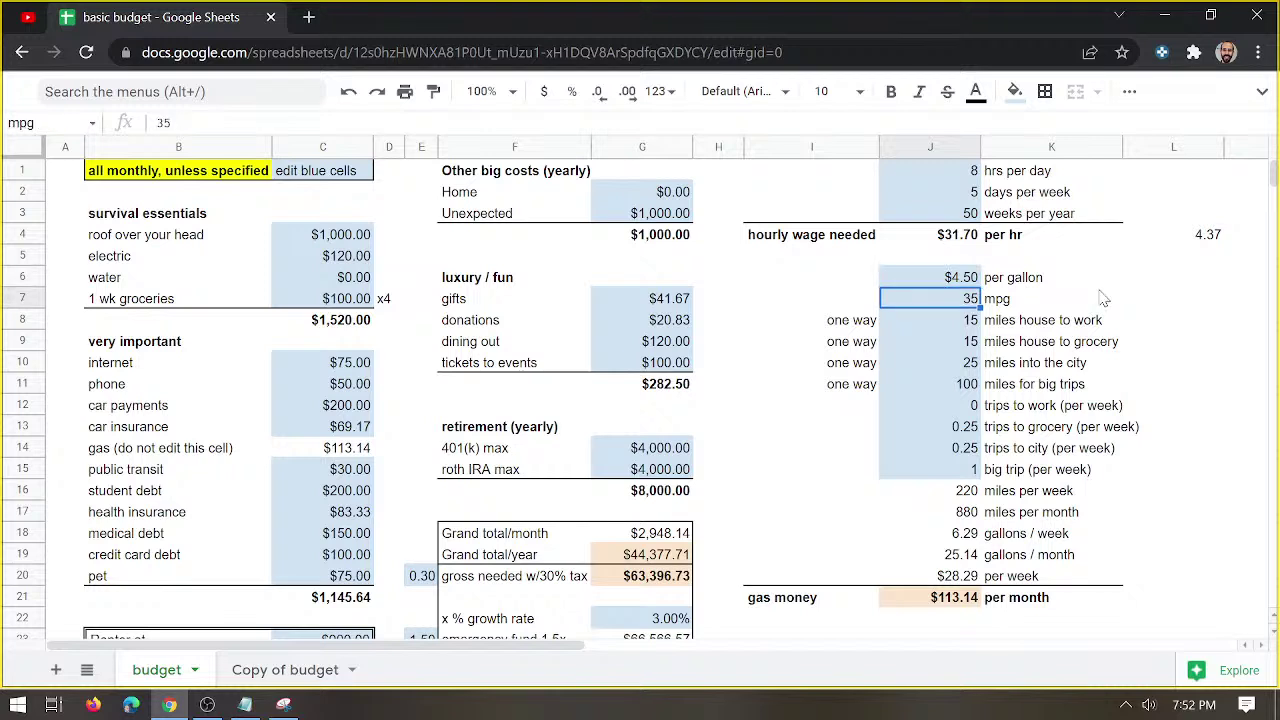
pyautogui.click(960, 322)
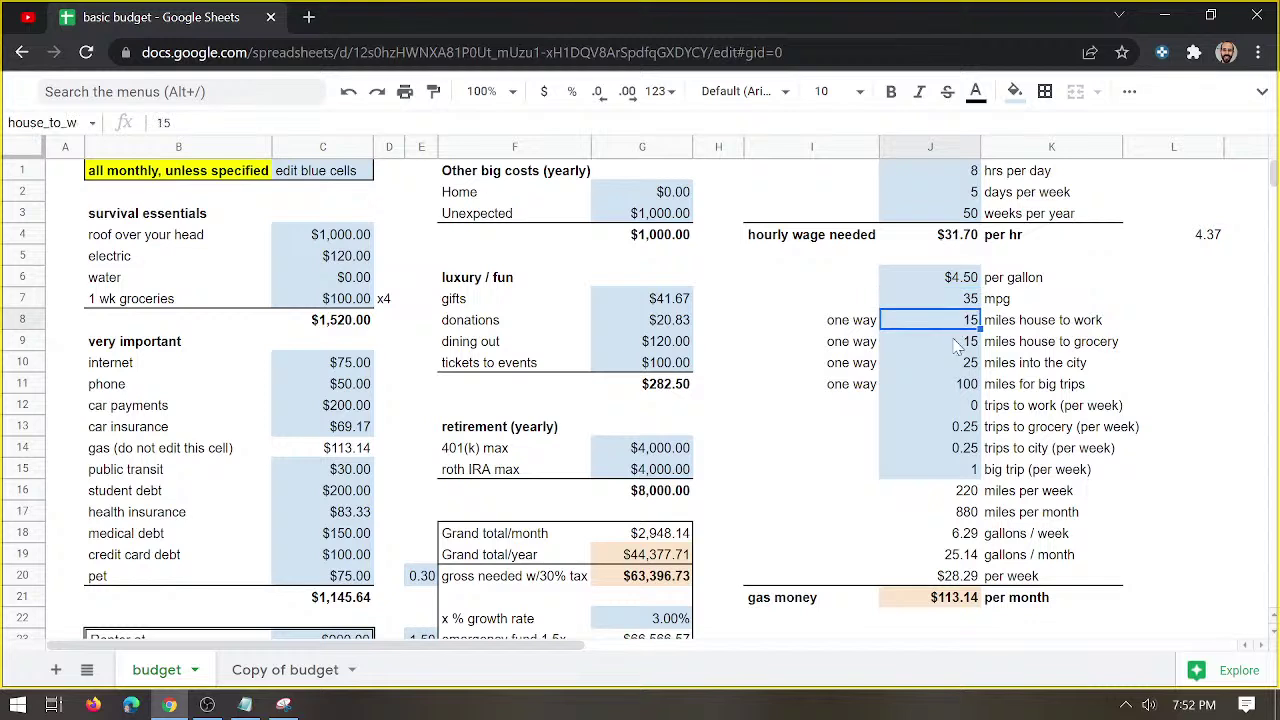
pyautogui.click(968, 404)
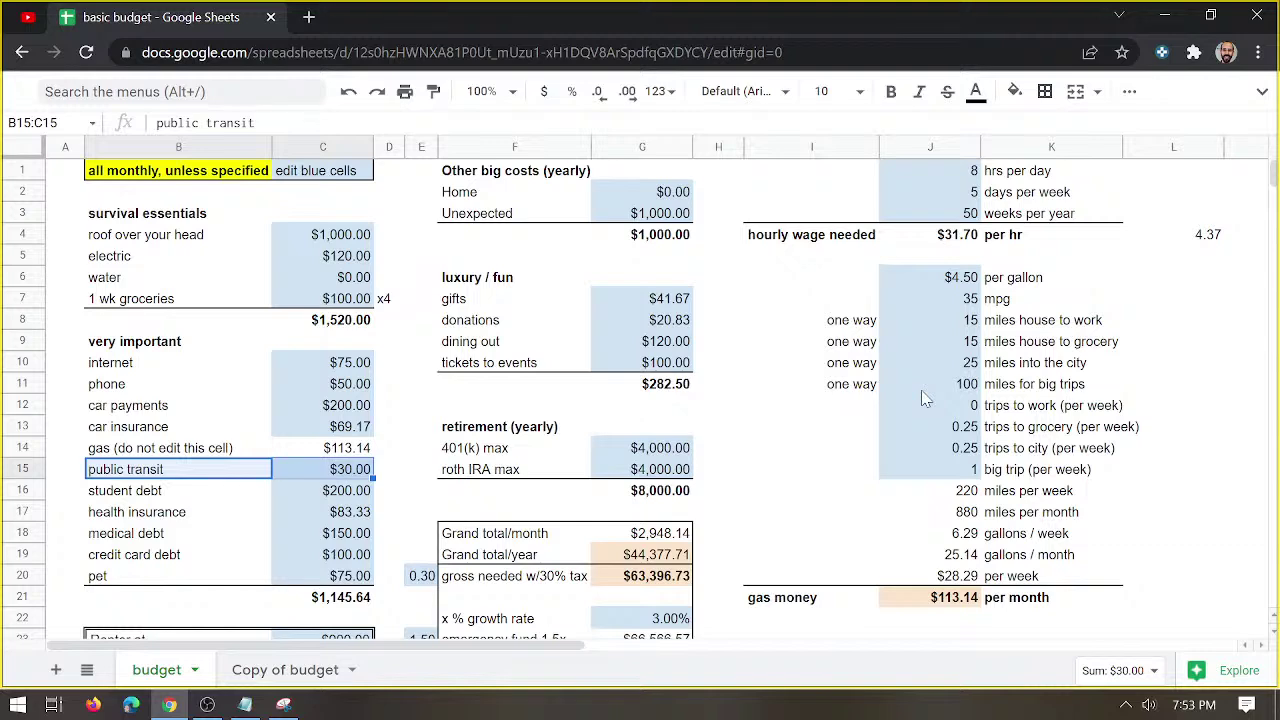
pyautogui.click(965, 428)
pyautogui.write('0')
pyautogui.press('Return')
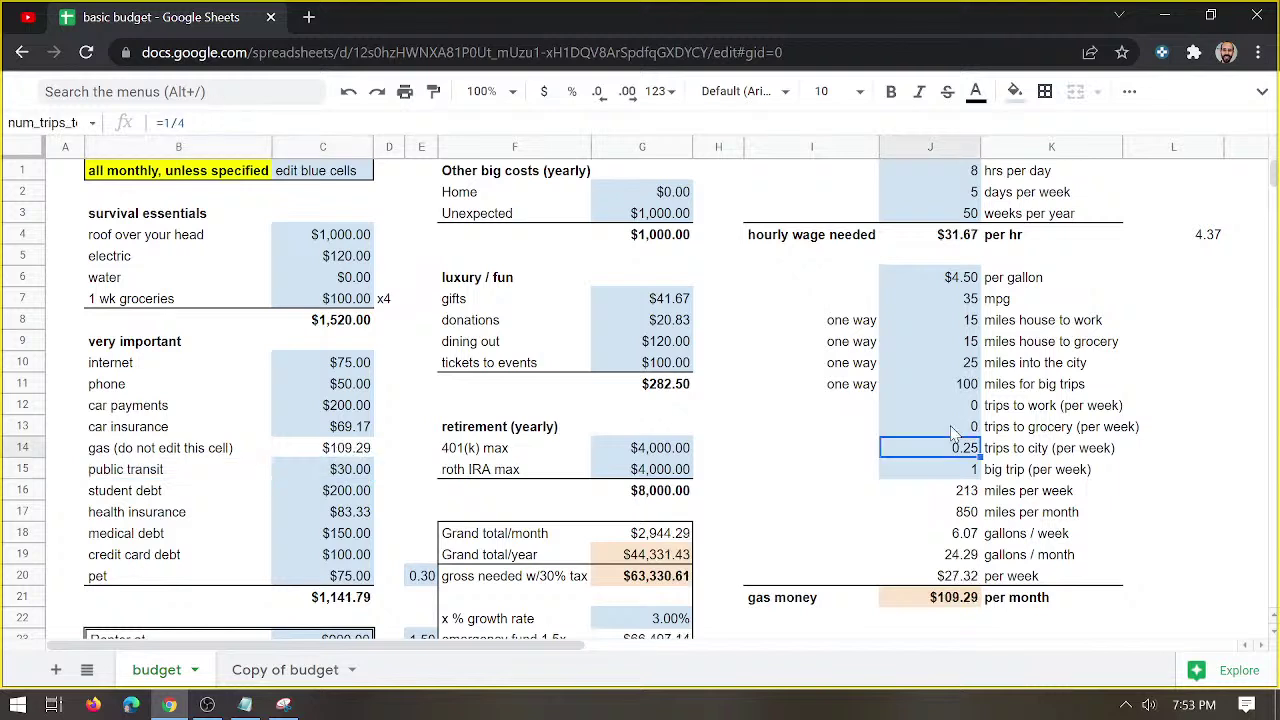
pyautogui.write('0')
pyautogui.press('Return')
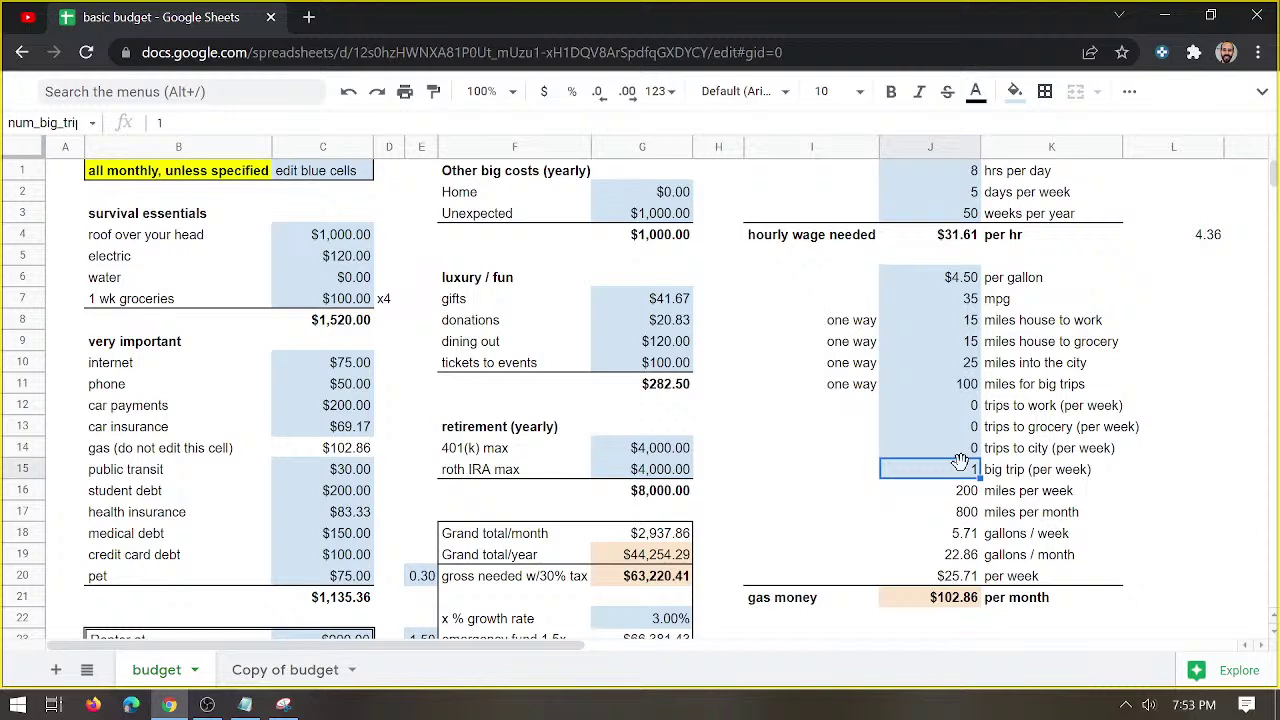
# Set the one-way miles for big trips in J11 to 50 and check the hourly wage needed in J4.
pyautogui.click(958, 386)
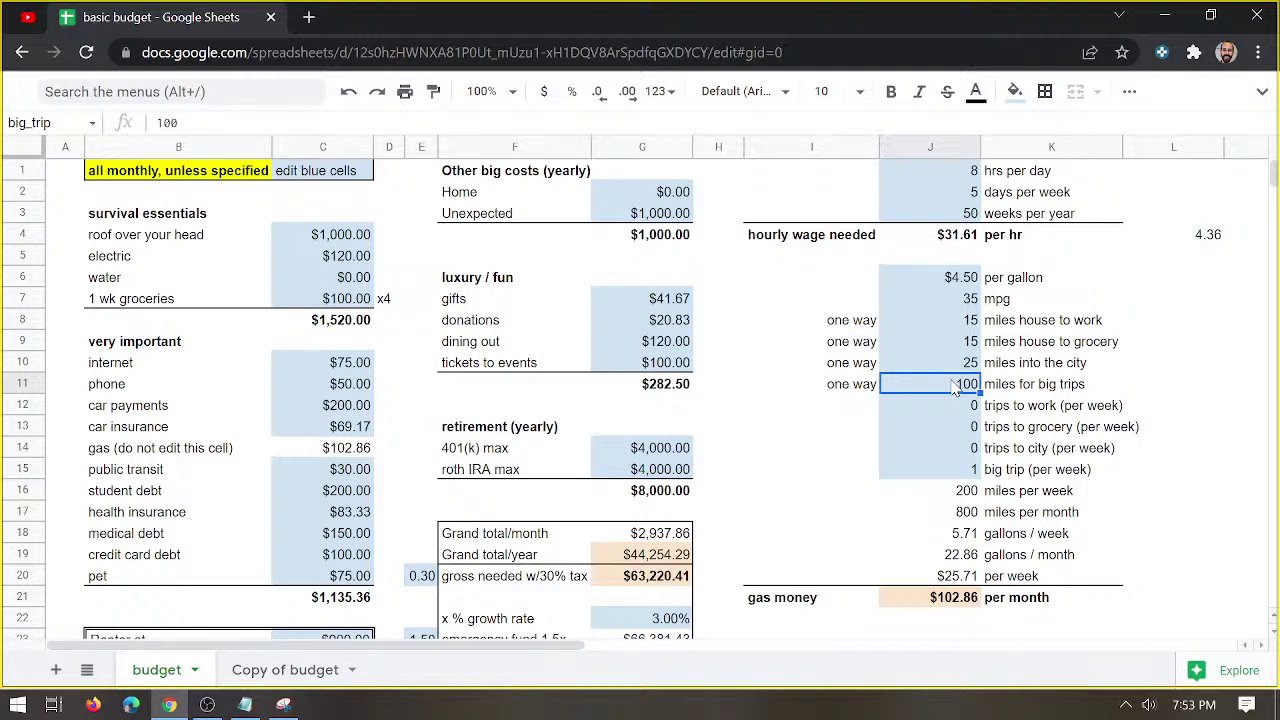
pyautogui.write('50')
pyautogui.press('Return')
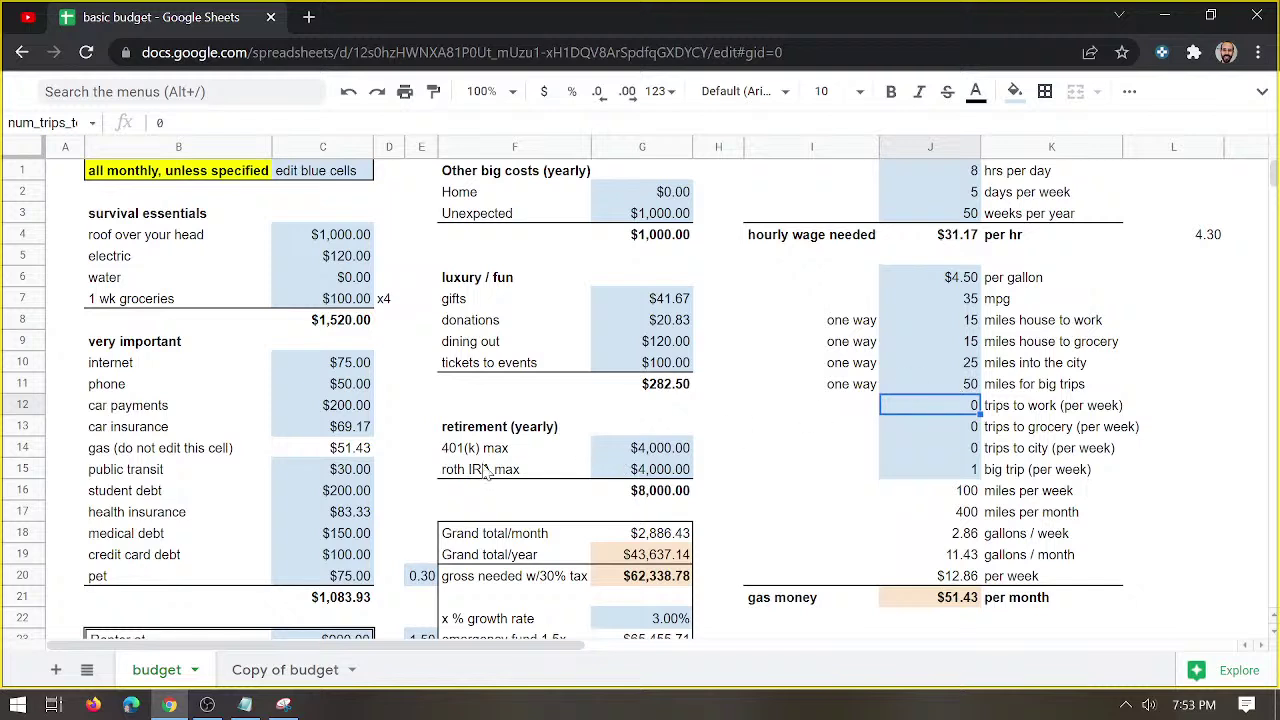
pyautogui.click(968, 238)
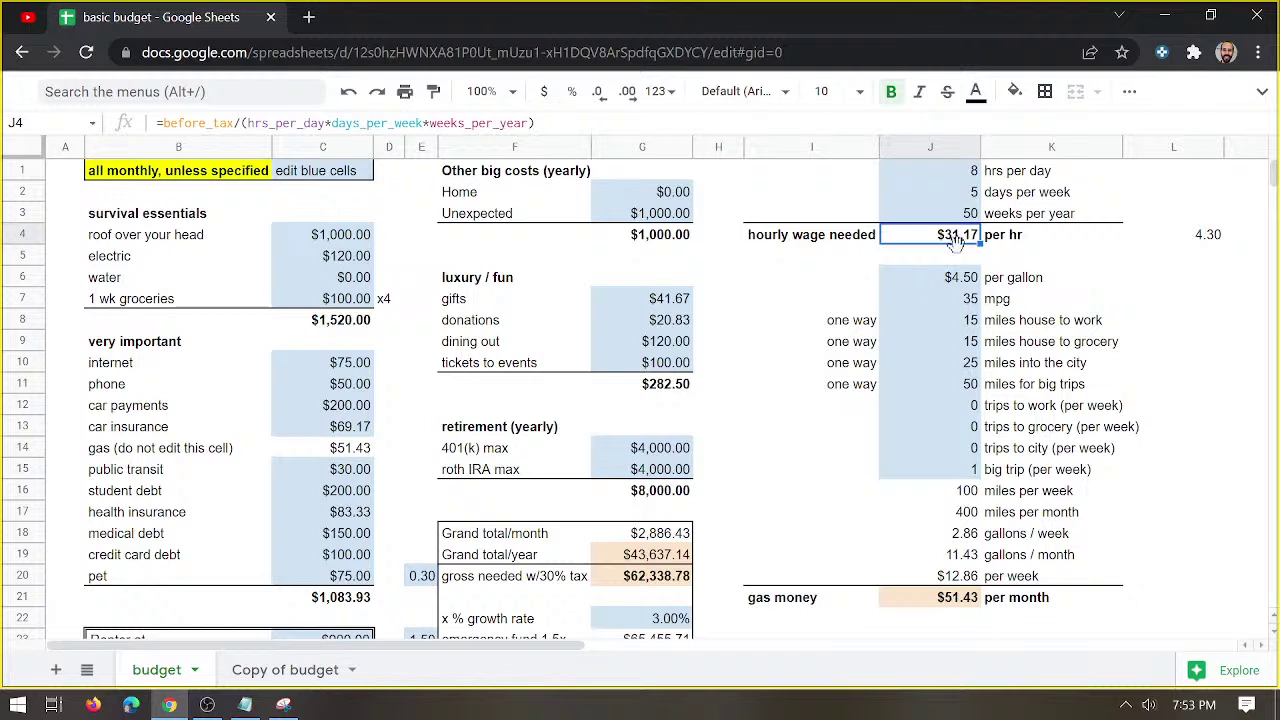
# Set the gas price per gallon in J6 to 4.25 and check the hourly wage needed in J4.
pyautogui.click(1082, 248)
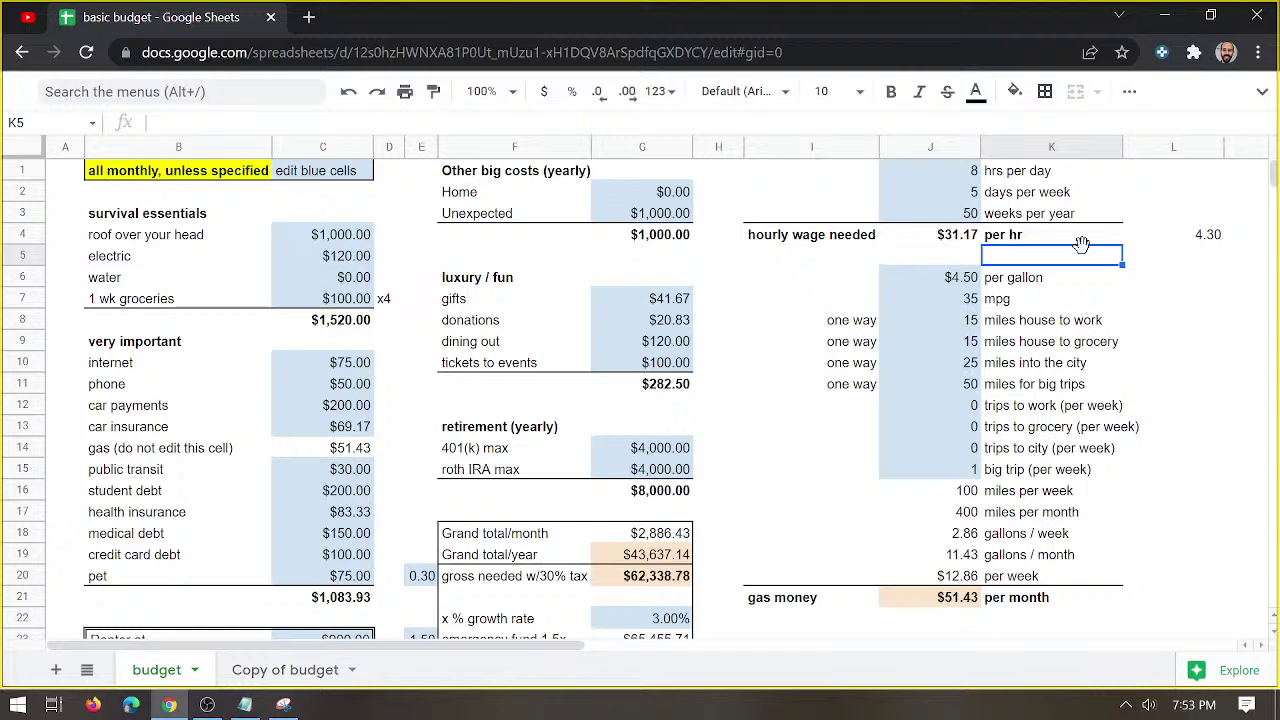
pyautogui.click(917, 241)
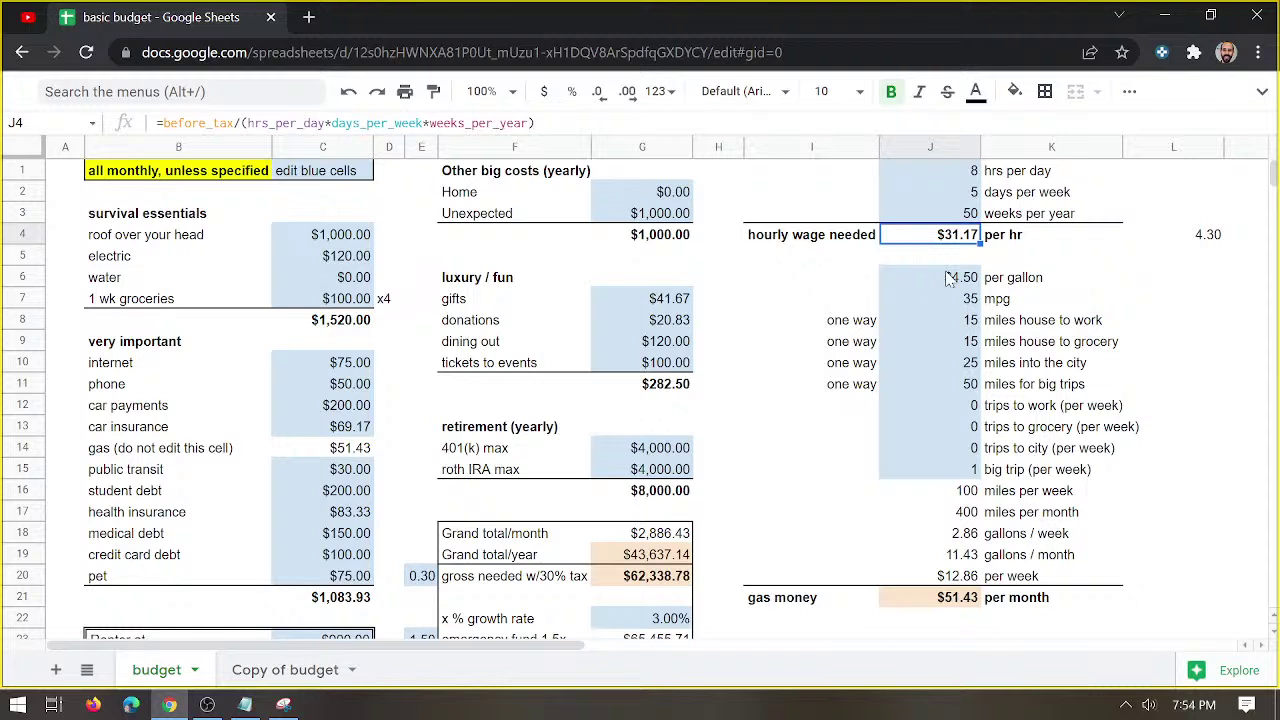
pyautogui.click(949, 279)
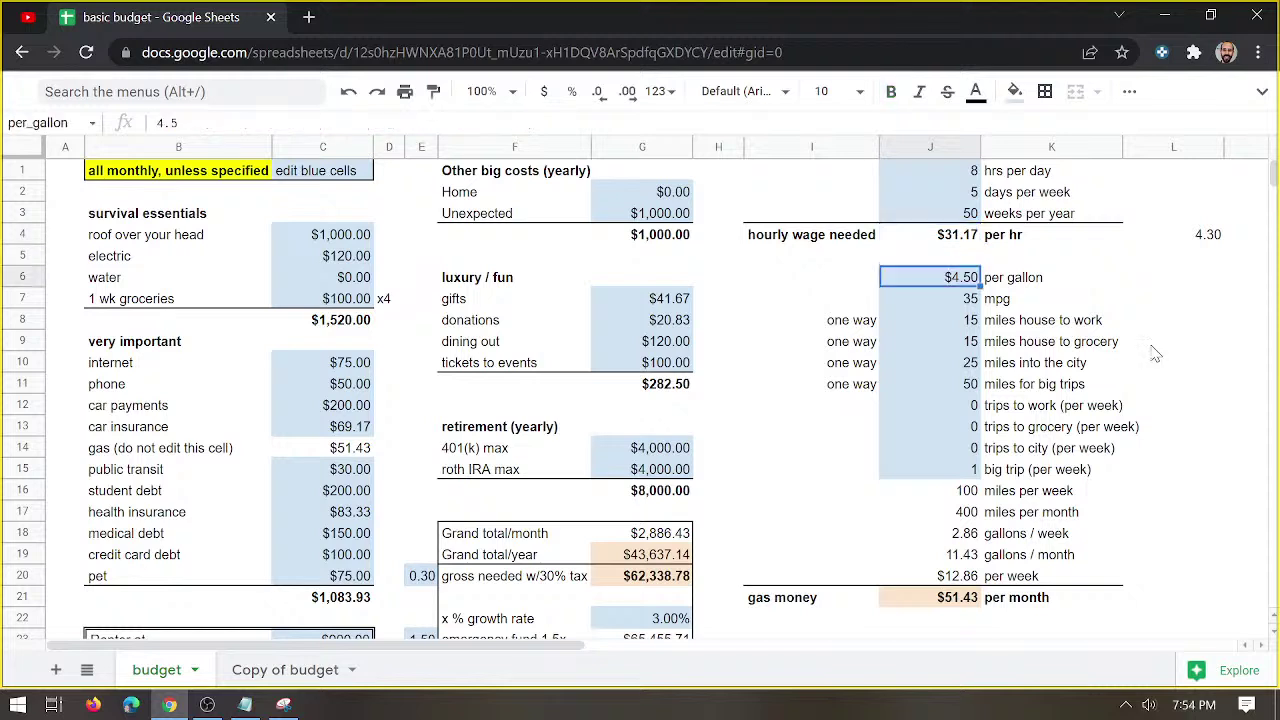
pyautogui.write('4.25')
pyautogui.press('Return')
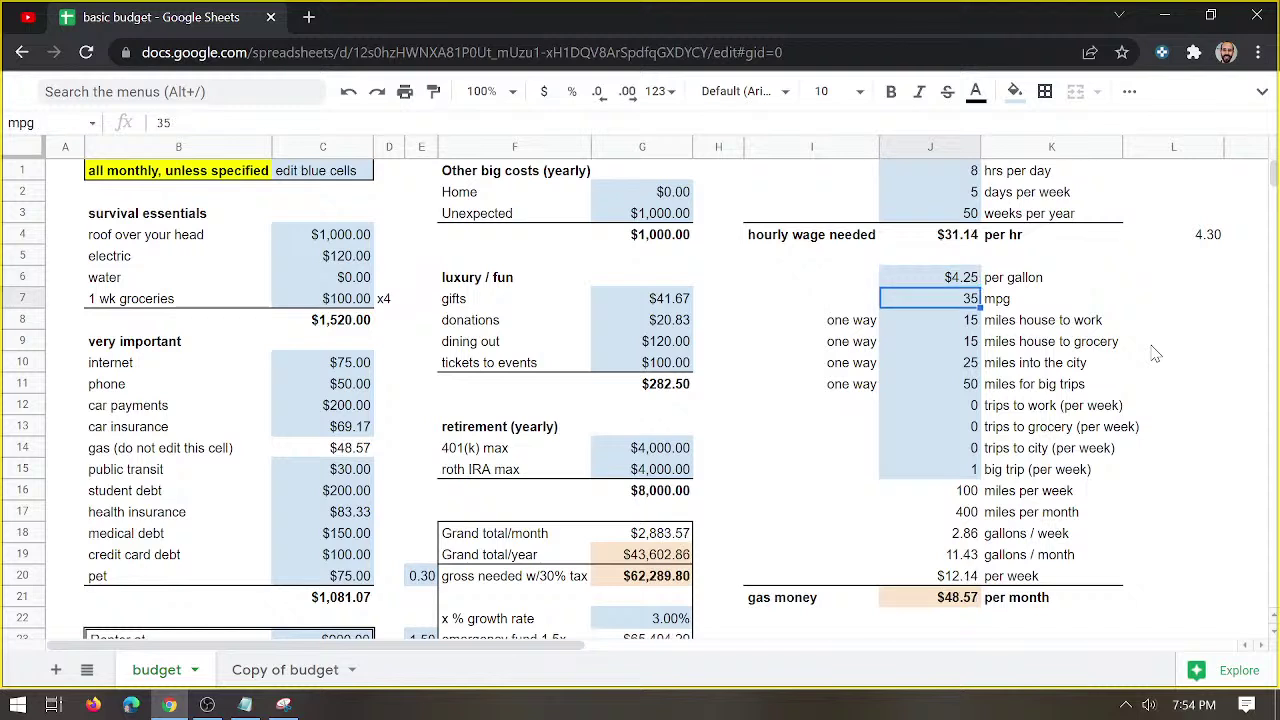
pyautogui.click(961, 246)
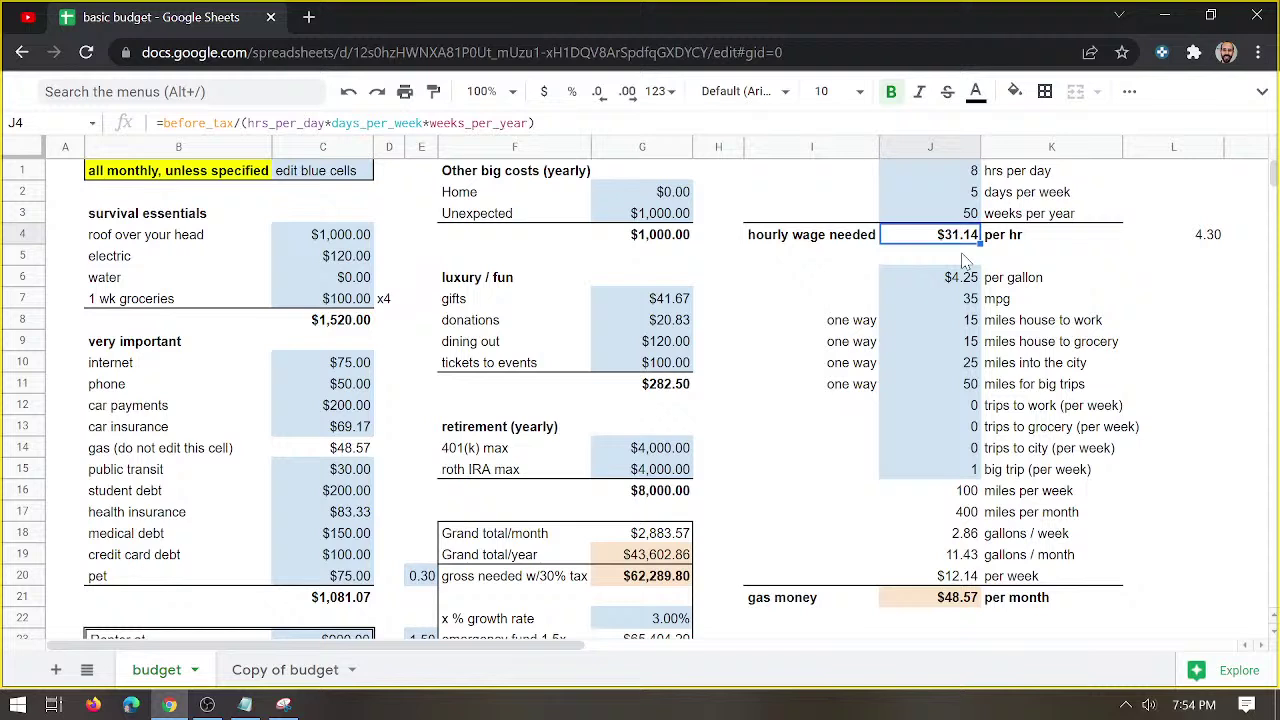
# Test higher gas prices in J6 by entering 5 and then 6 dollars per gallon.
pyautogui.click(962, 277)
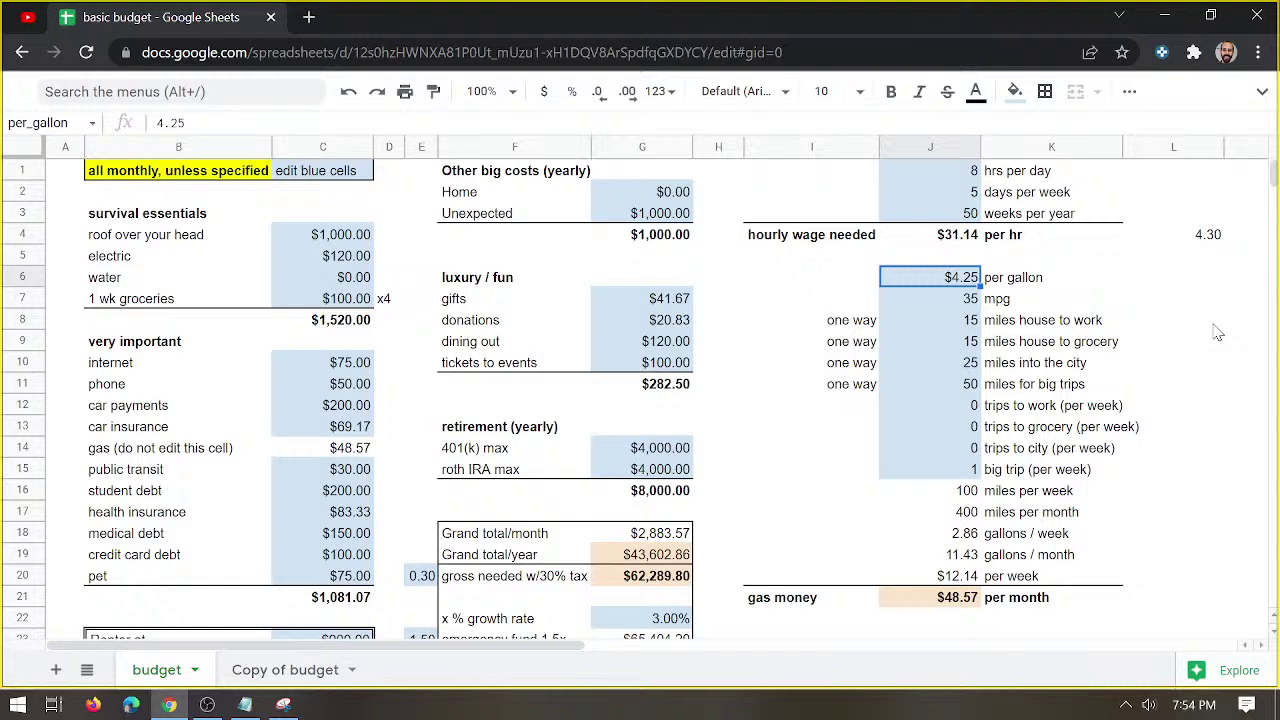
pyautogui.write('5')
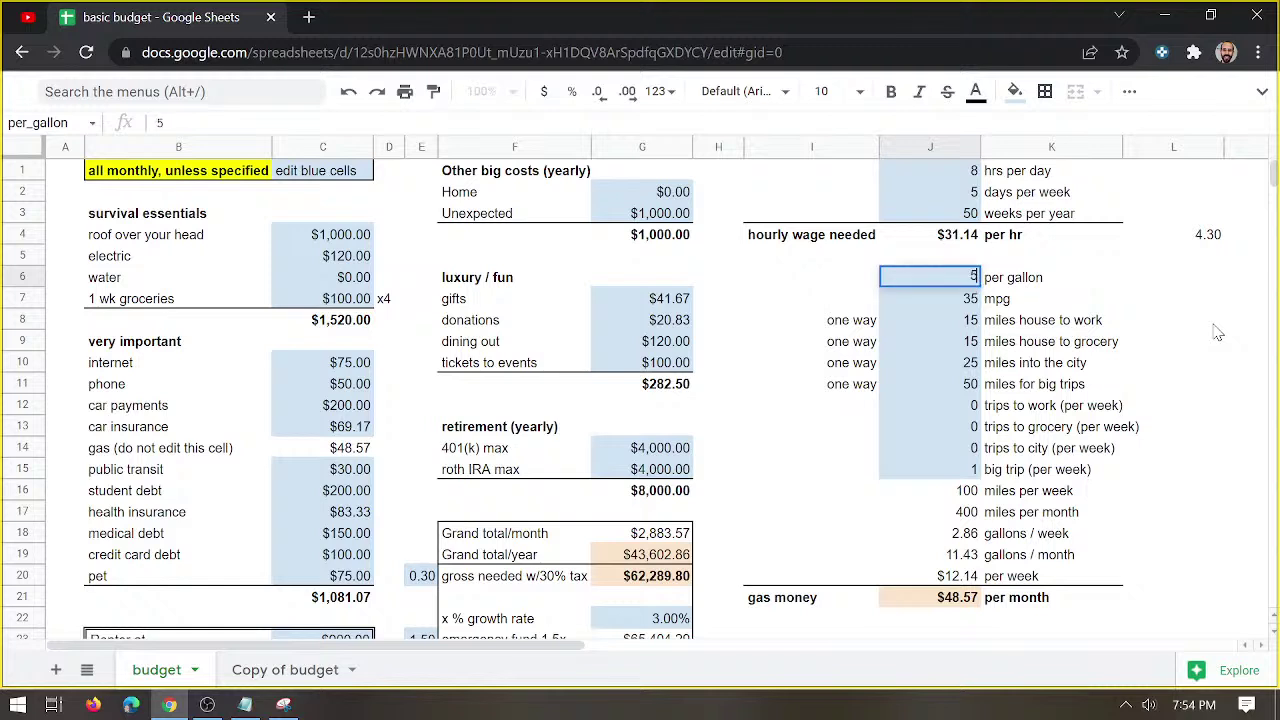
pyautogui.press('Return')
pyautogui.click(968, 283)
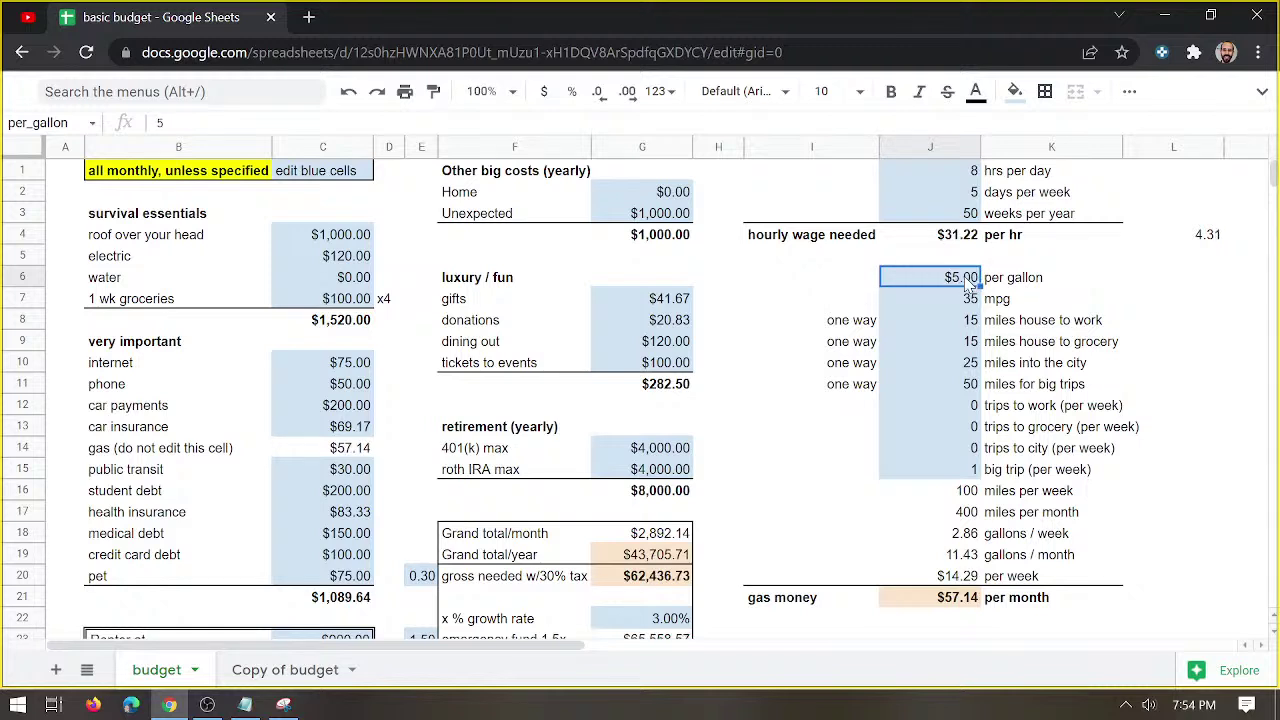
pyautogui.write('6')
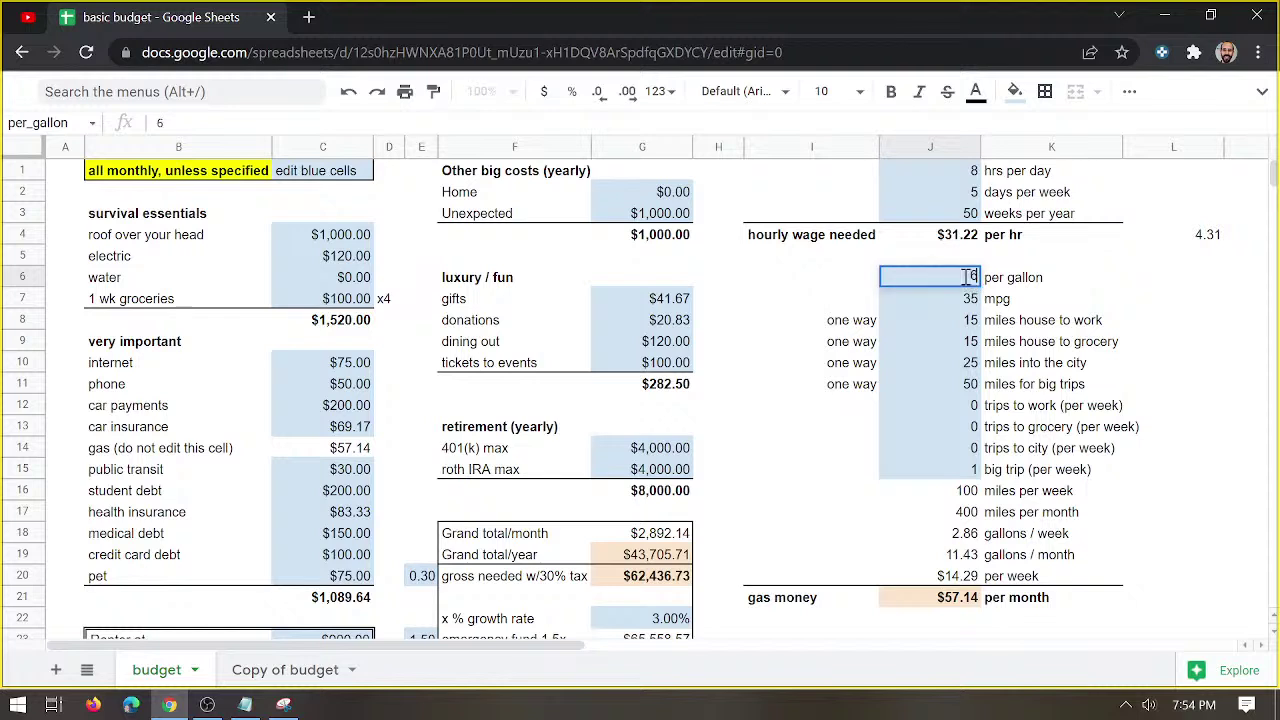
pyautogui.press('Return')
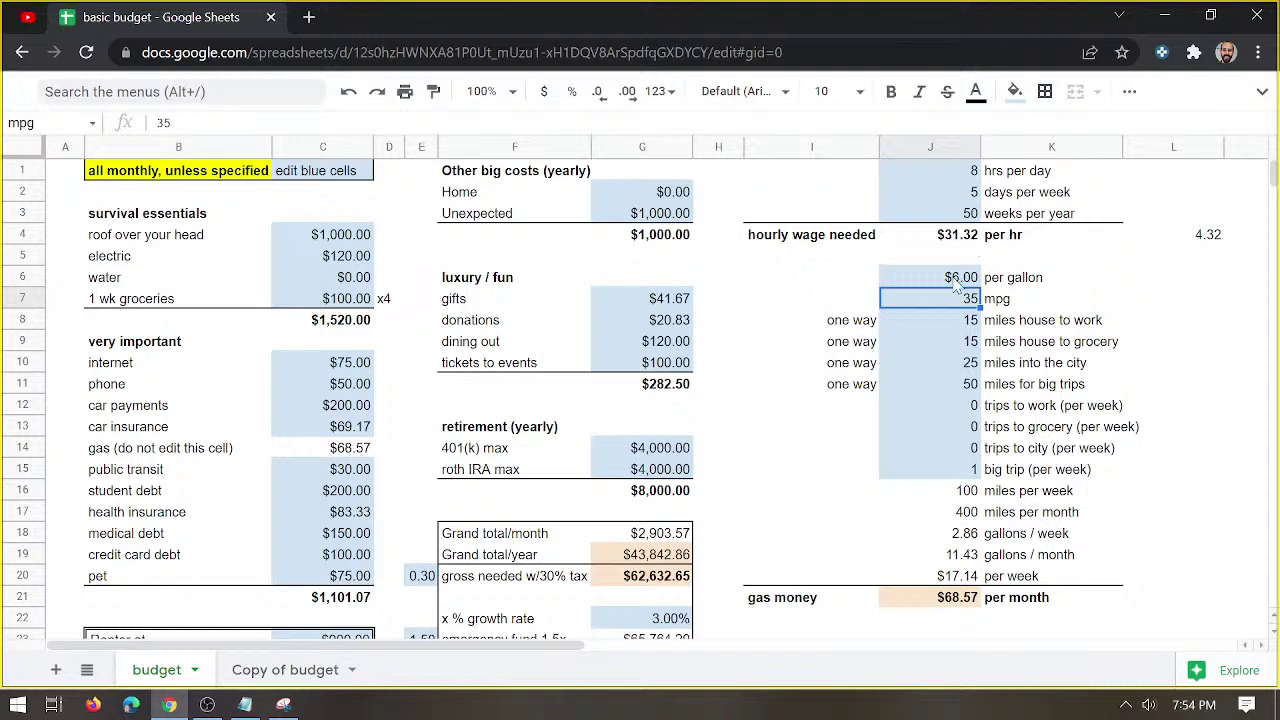
# Set the gas price in J6 to 8, and review the gross income needed in G20 and the hourly wage in J4.
pyautogui.click(955, 284)
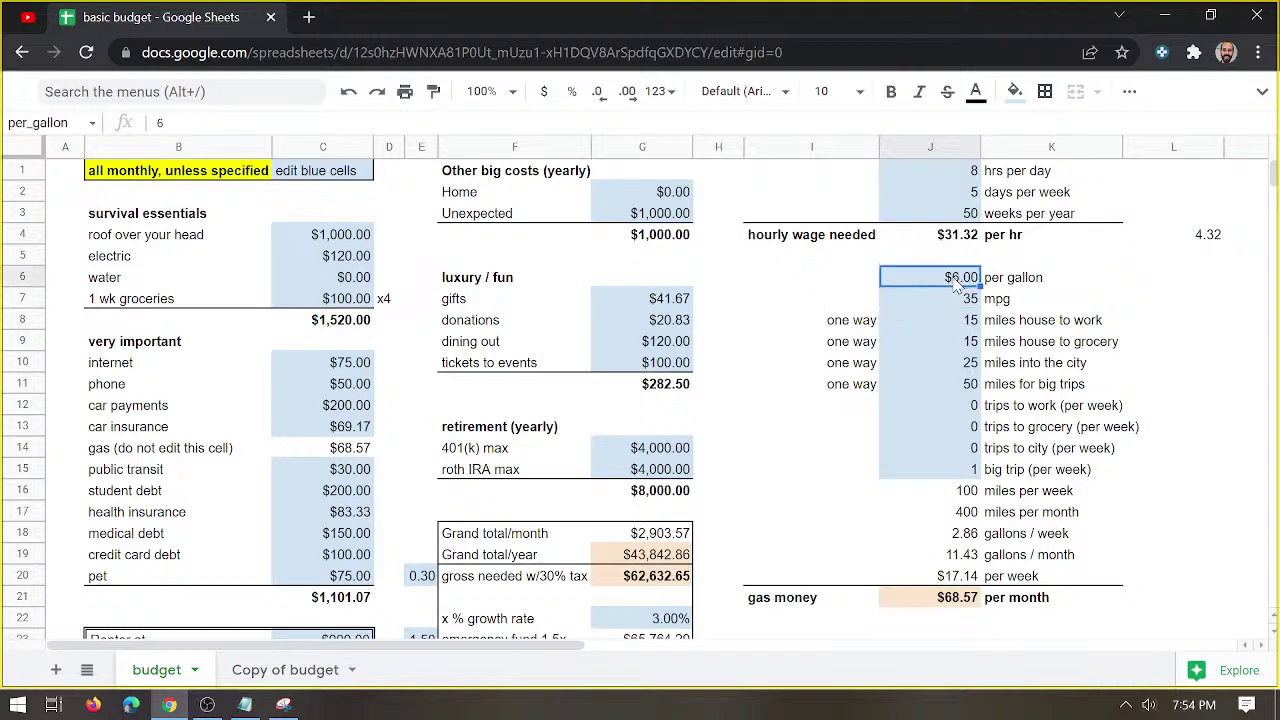
pyautogui.write('8')
pyautogui.press('Return')
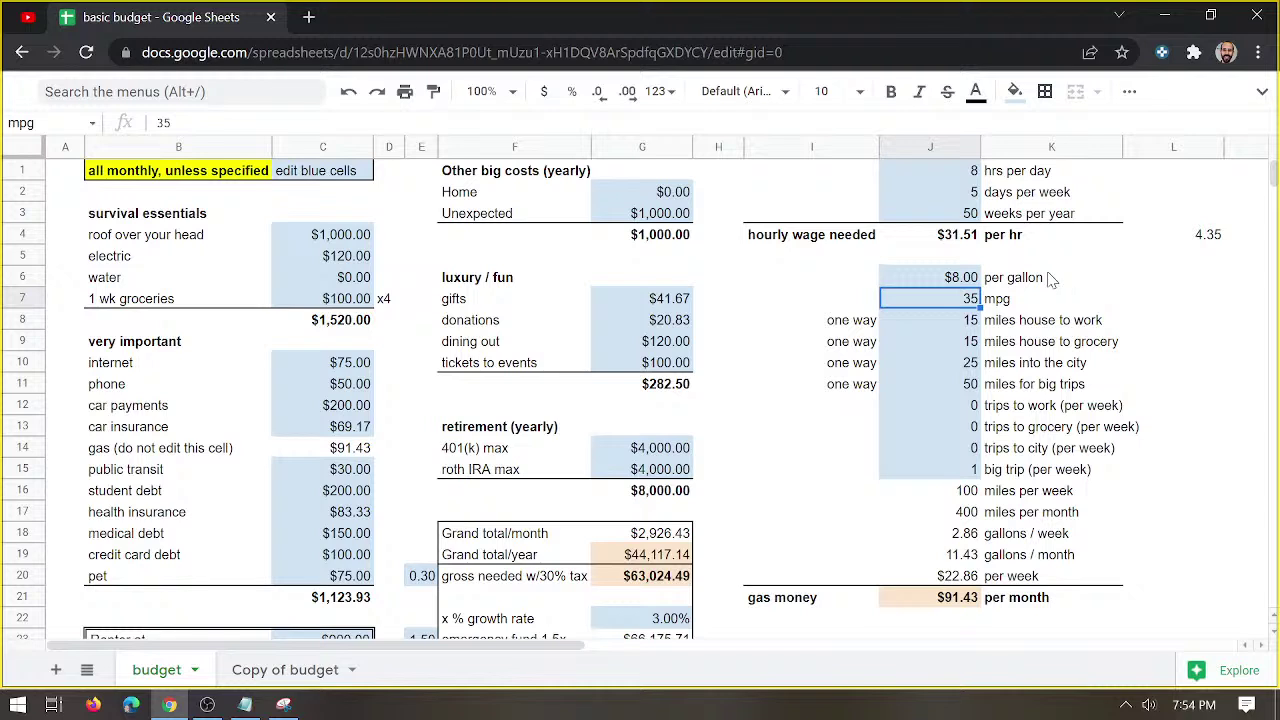
pyautogui.click(946, 279)
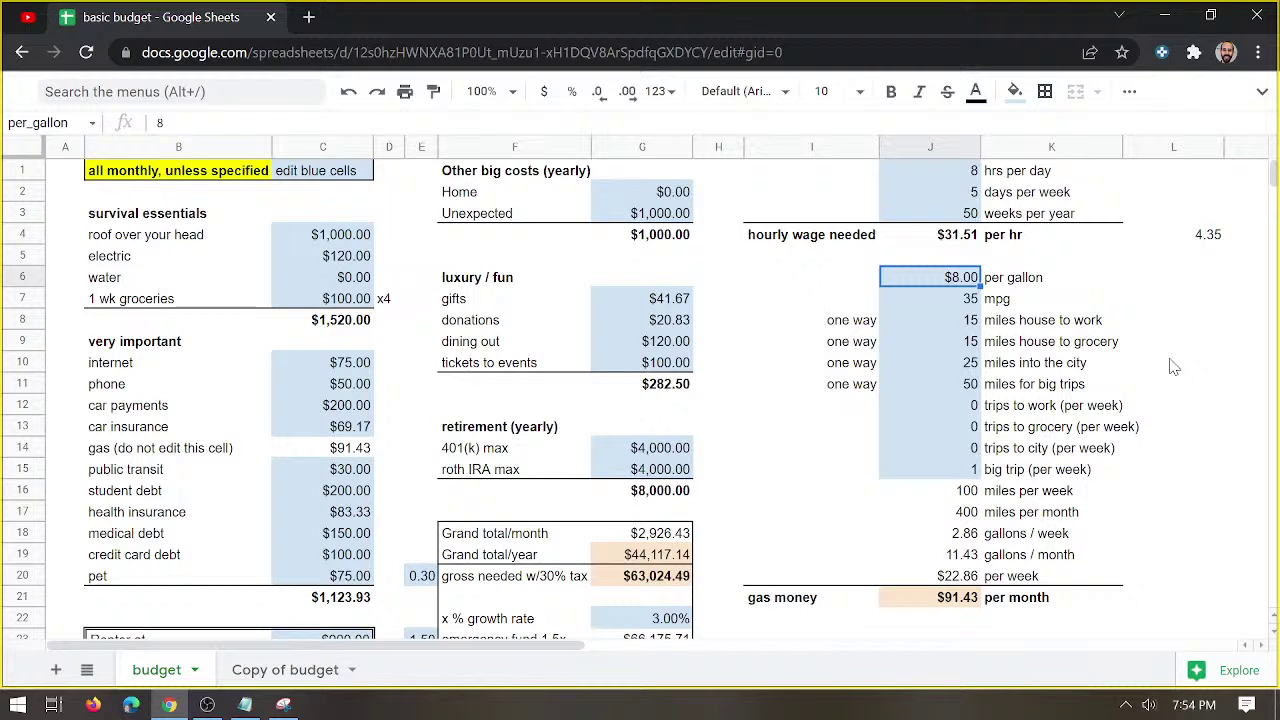
pyautogui.click(634, 581)
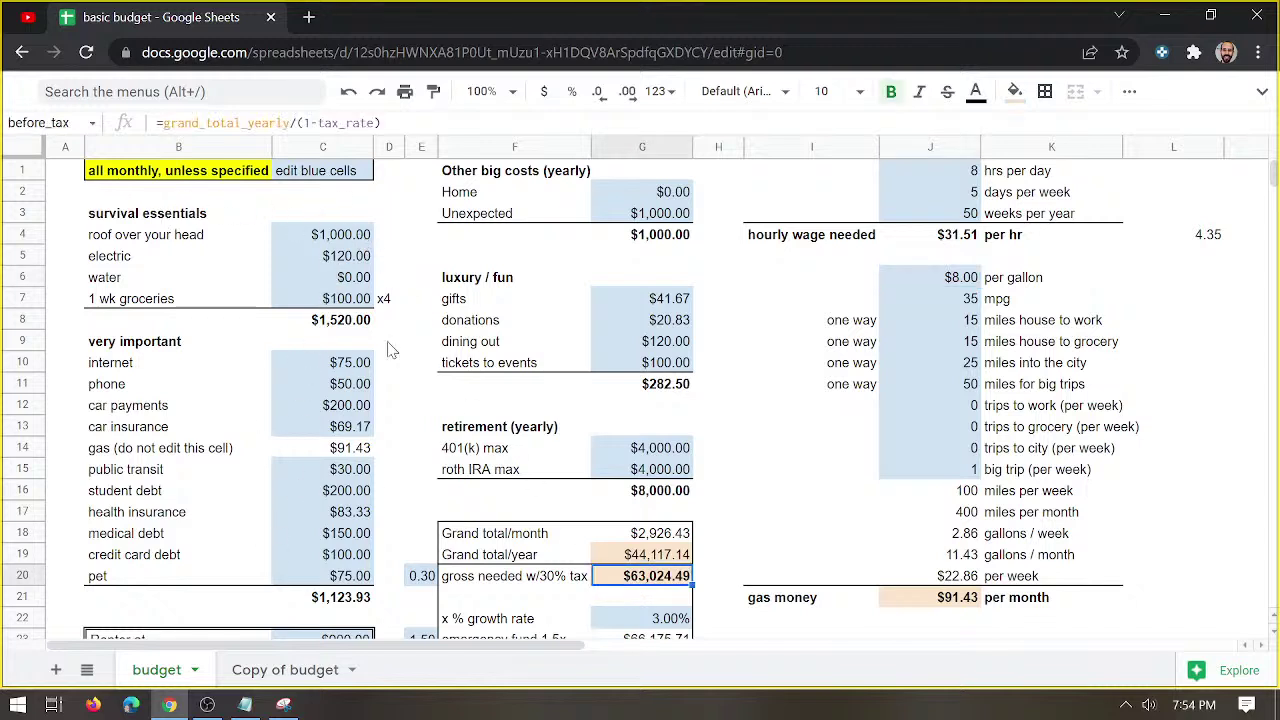
pyautogui.click(958, 283)
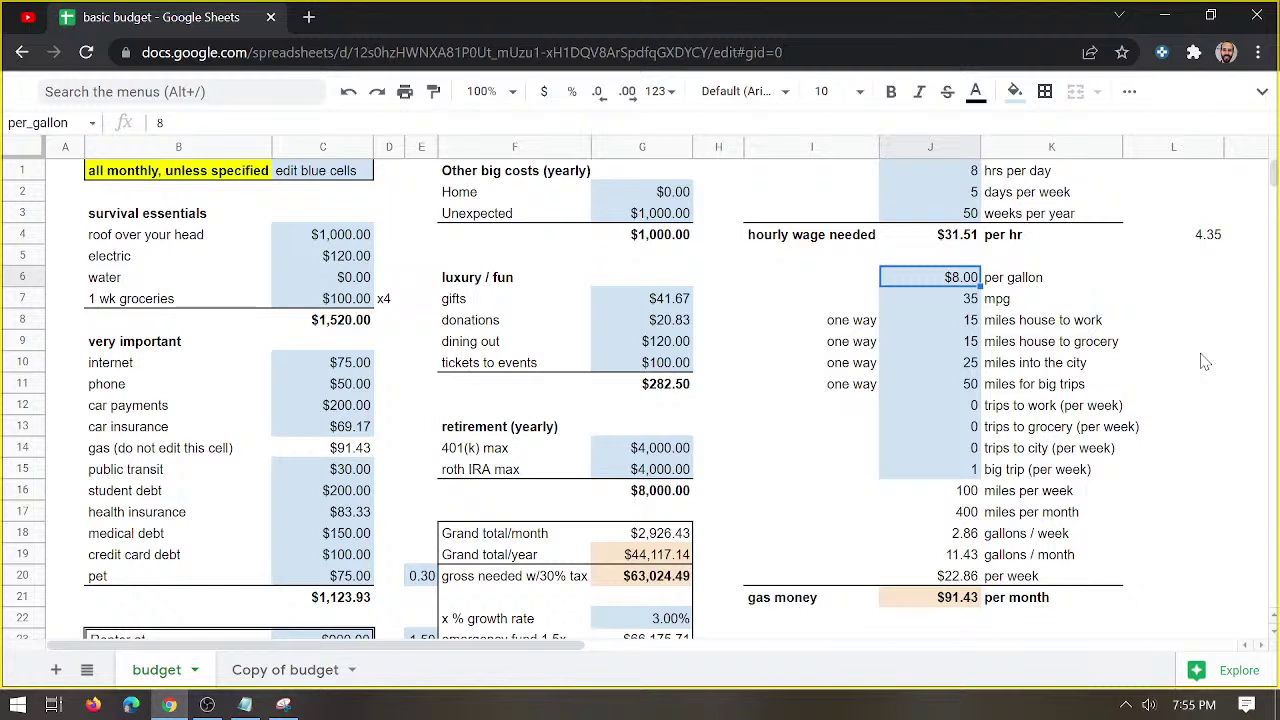
pyautogui.click(957, 241)
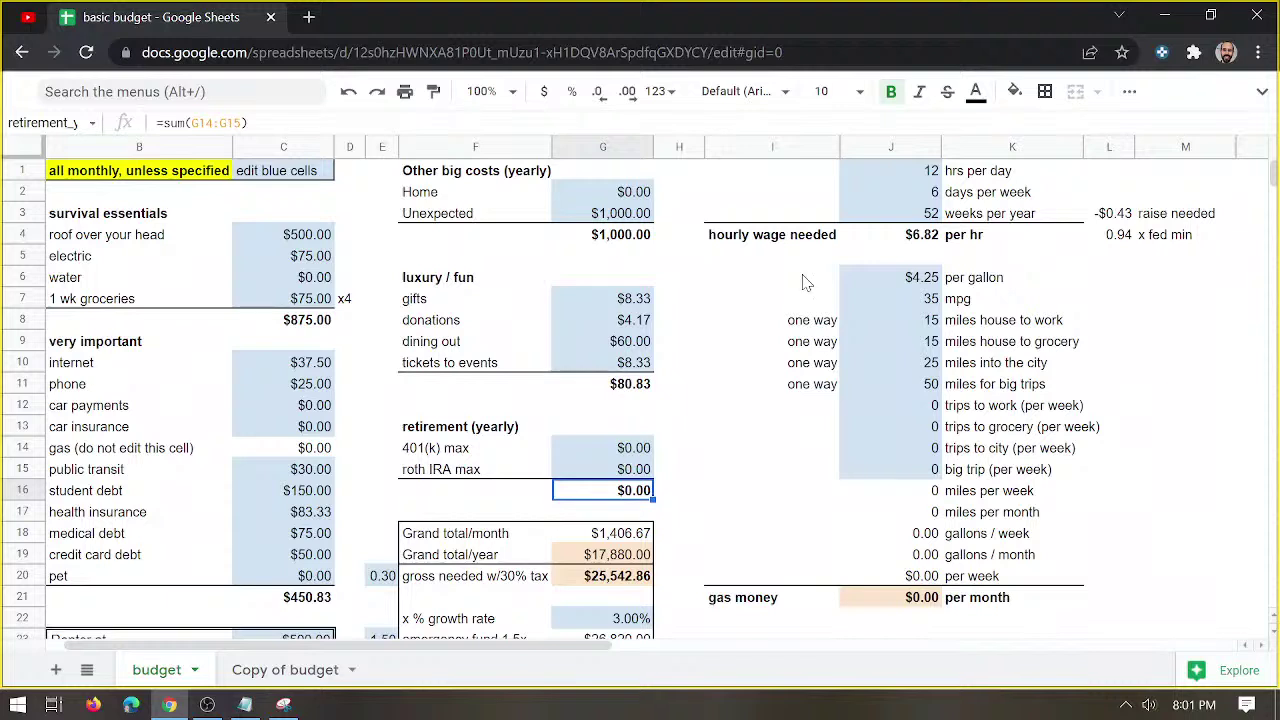
# Review the hourly wage needed in J4 and the internet, phone, car and public transit costs in column C.
pyautogui.click(914, 244)
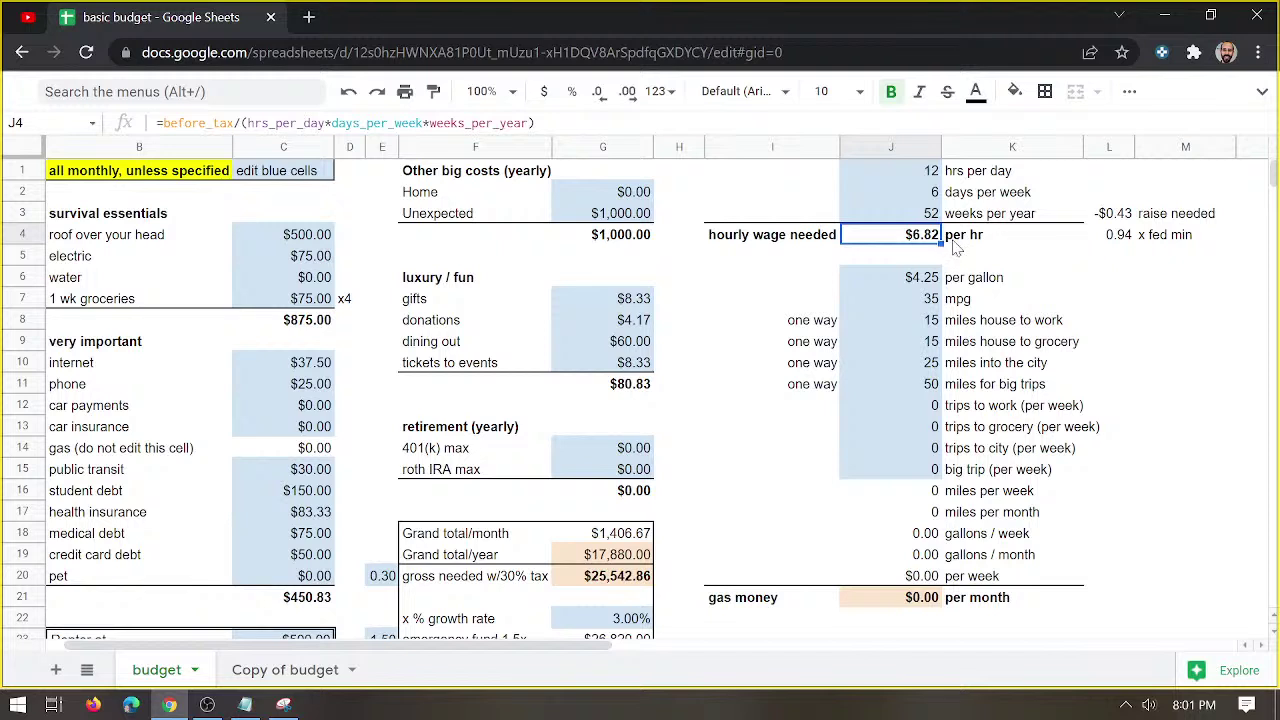
pyautogui.click(1177, 256)
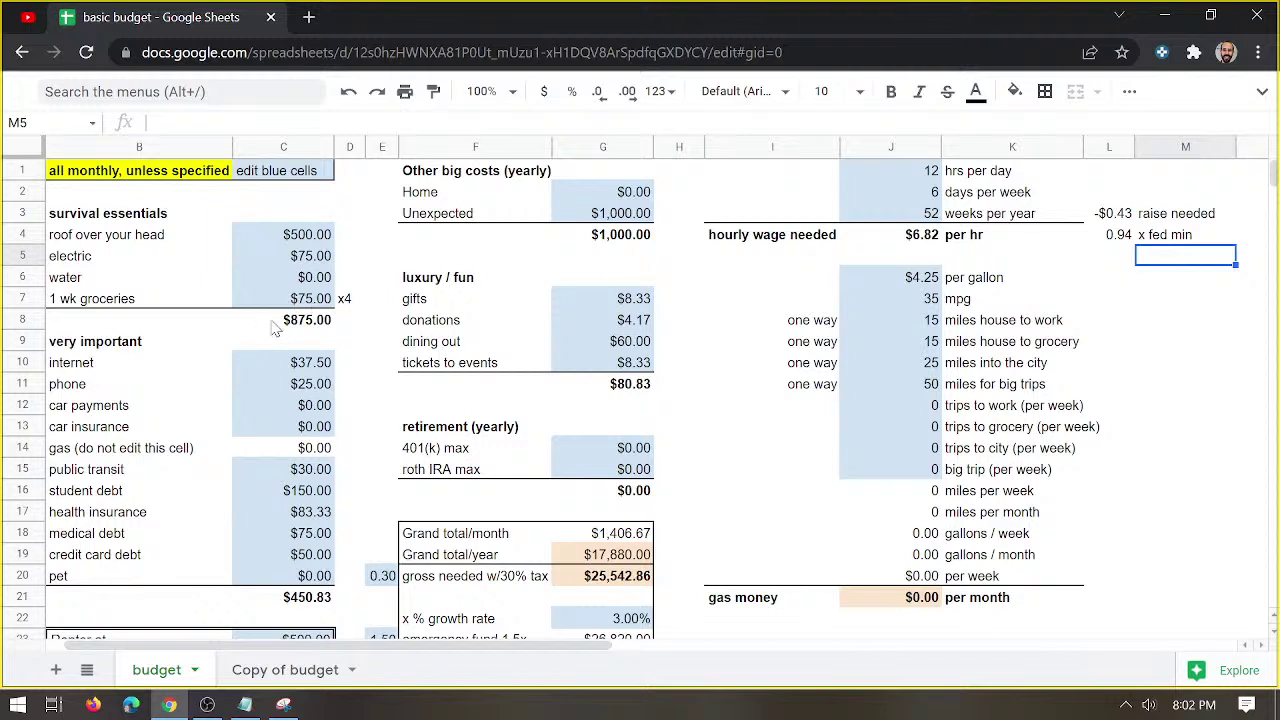
pyautogui.click(270, 368)
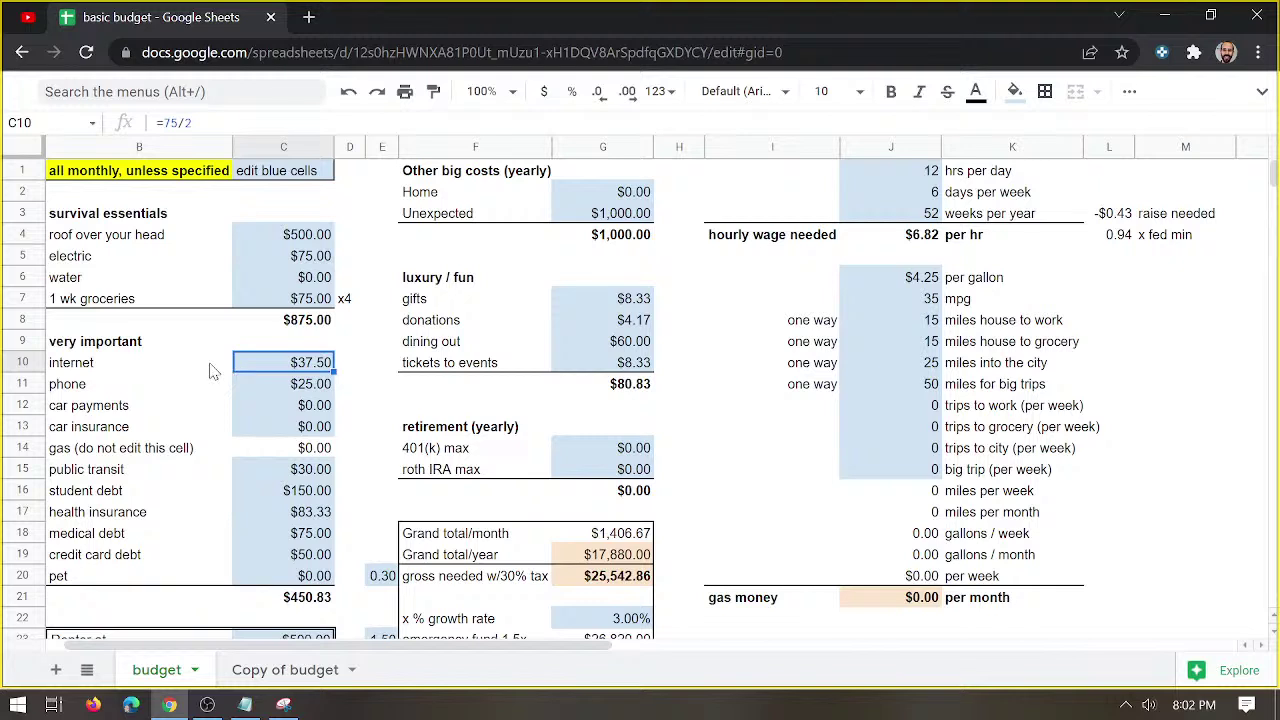
pyautogui.click(268, 390)
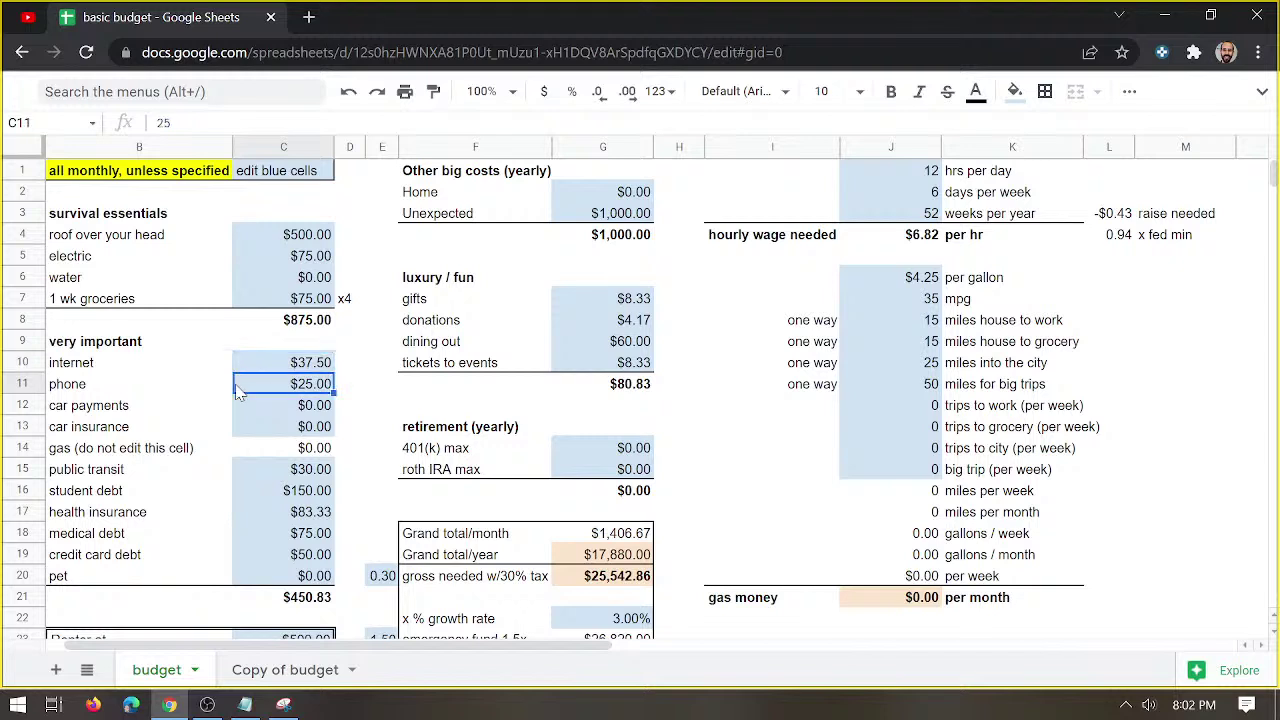
pyautogui.moveTo(248, 405); pyautogui.dragTo(284, 453)
pyautogui.click(283, 476)
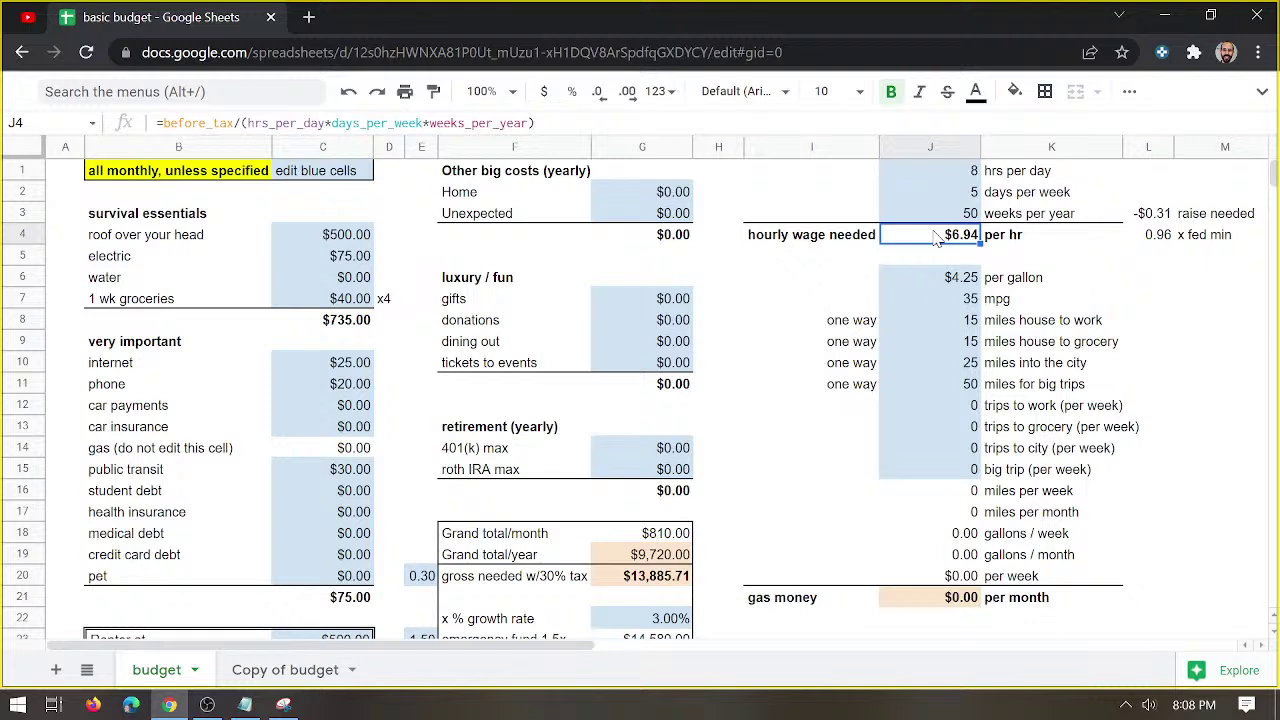
# Review the days per week and weeks per year, and set the gas price per gallon in J6 to 5.
pyautogui.click(955, 193)
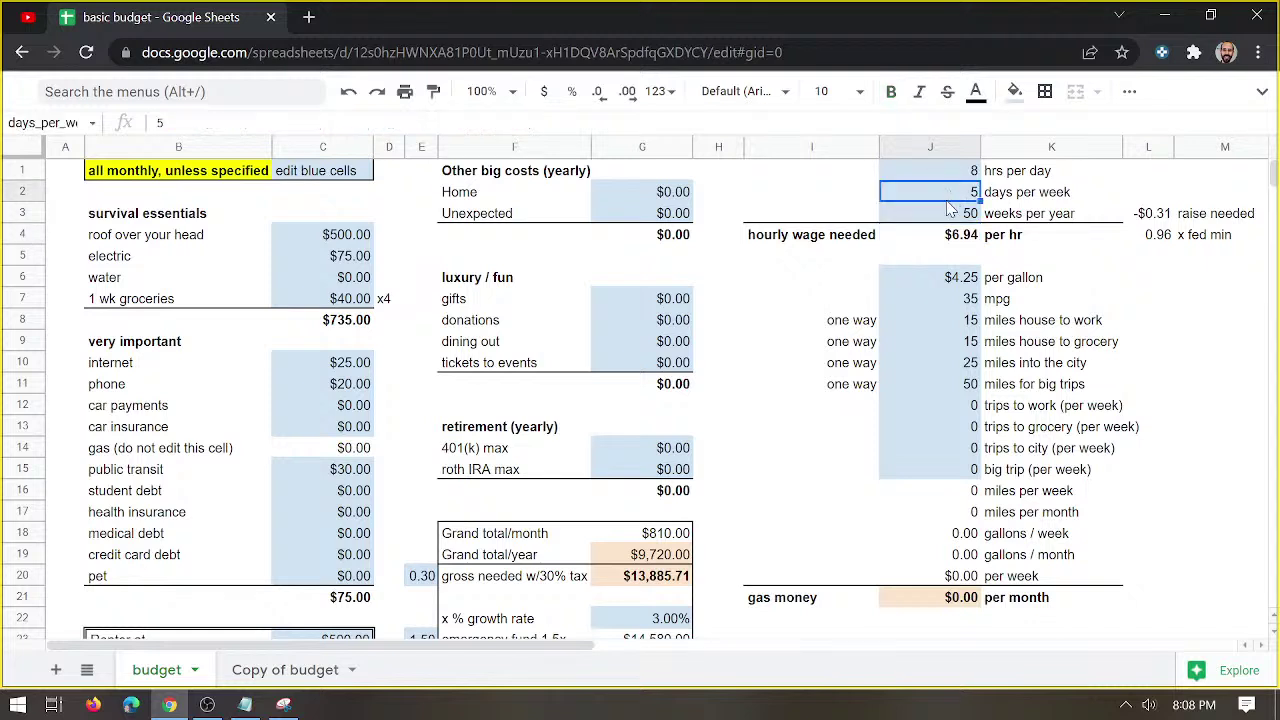
pyautogui.click(946, 214)
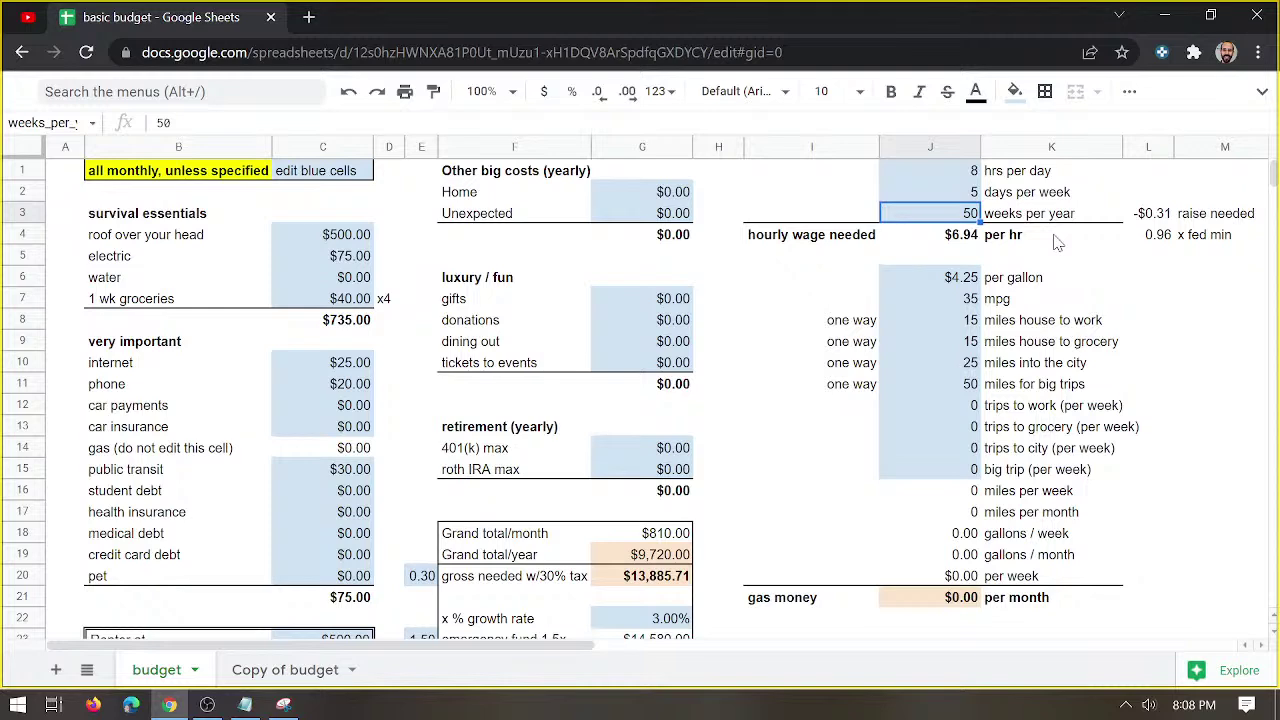
pyautogui.click(955, 279)
pyautogui.write('5')
pyautogui.press('Return')
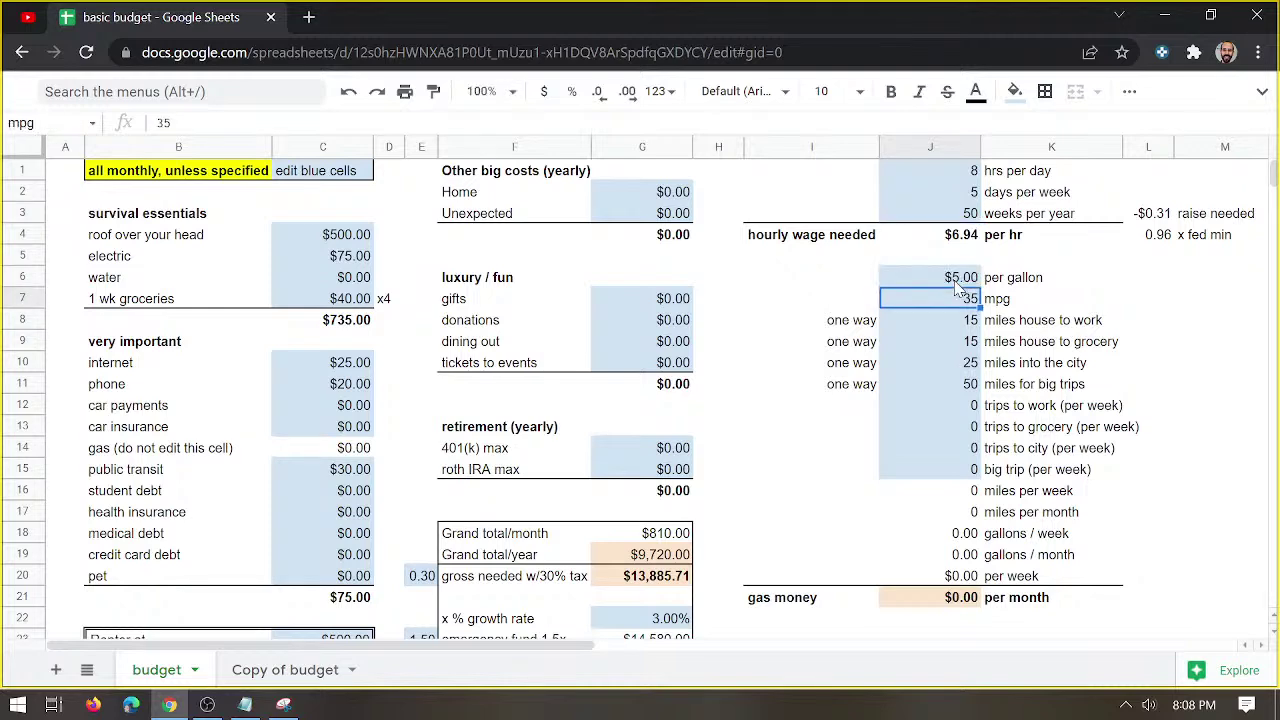
pyautogui.click(952, 283)
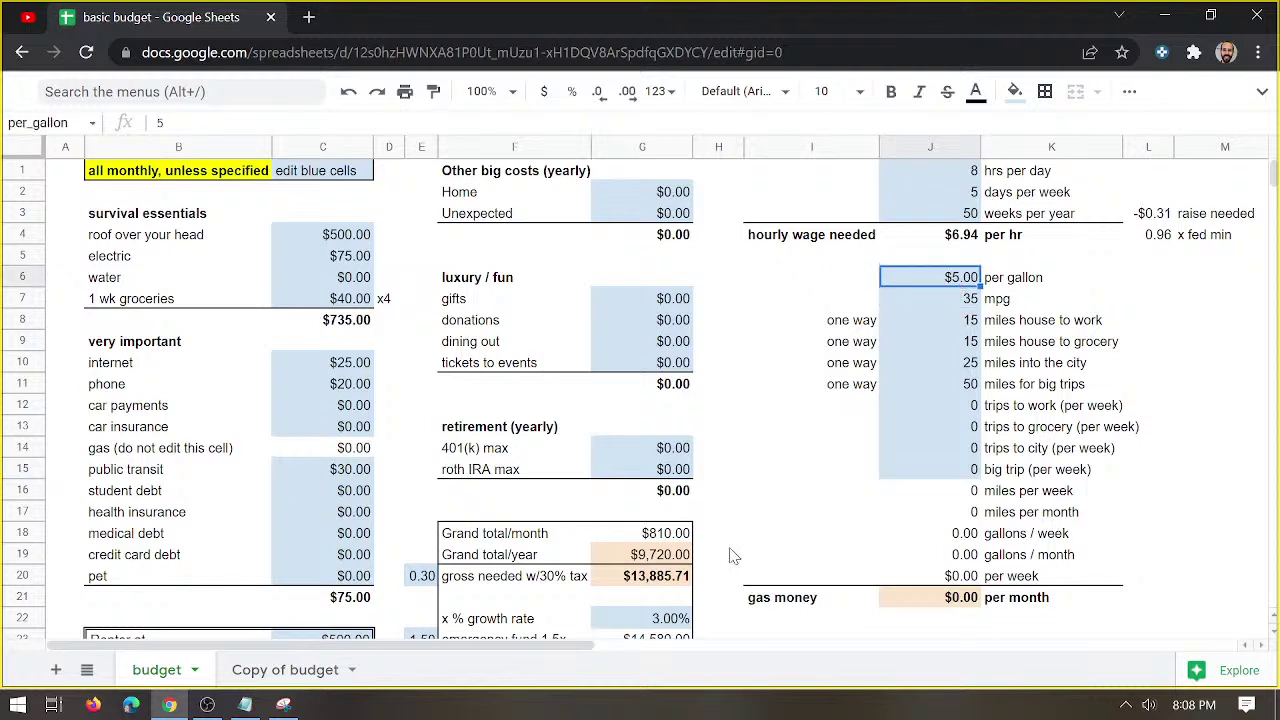
# Review the gross income formula in G20 and set the tax rate in E20 to 0.25.
pyautogui.click(655, 580)
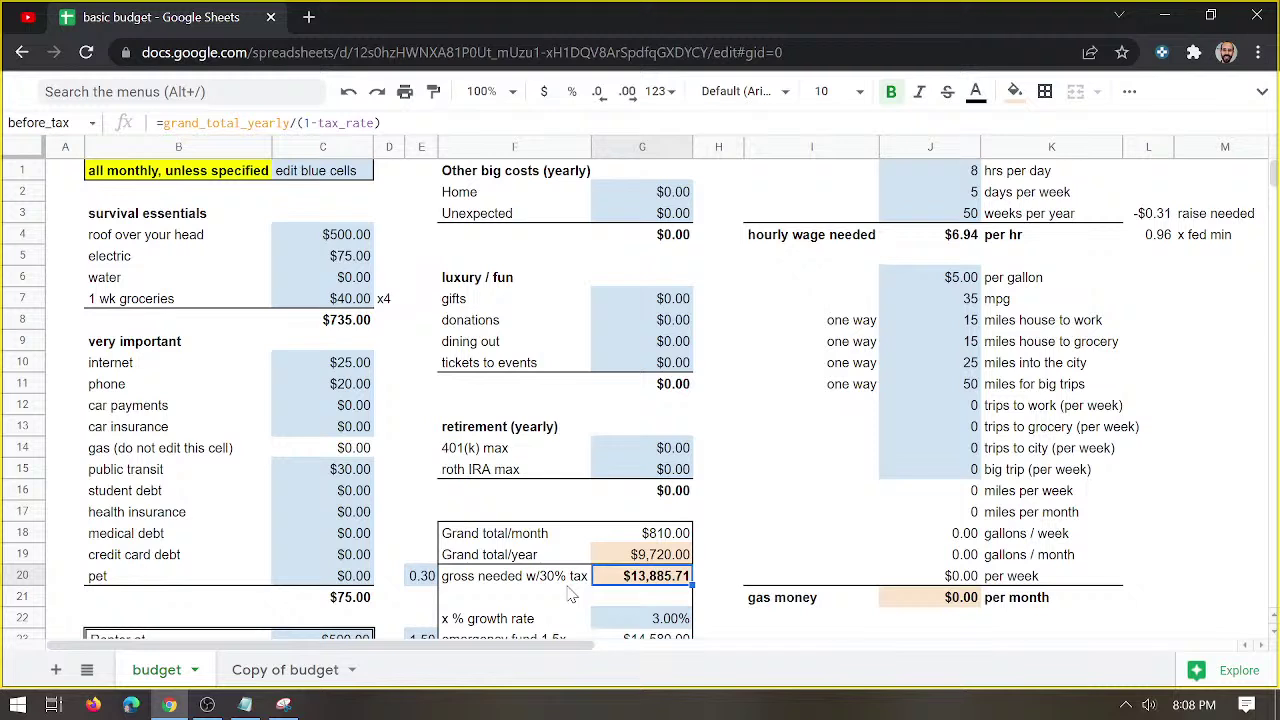
pyautogui.click(423, 576)
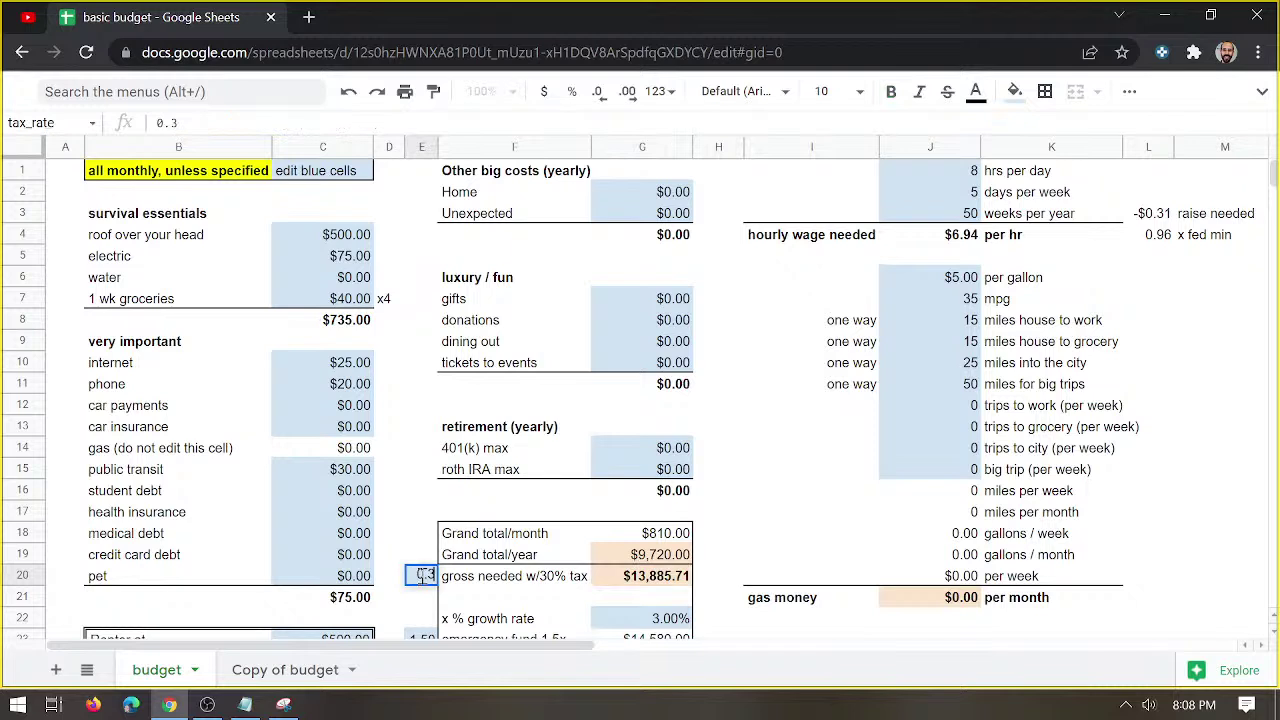
pyautogui.press('BackSpace')
pyautogui.write('25')
pyautogui.press('Return')
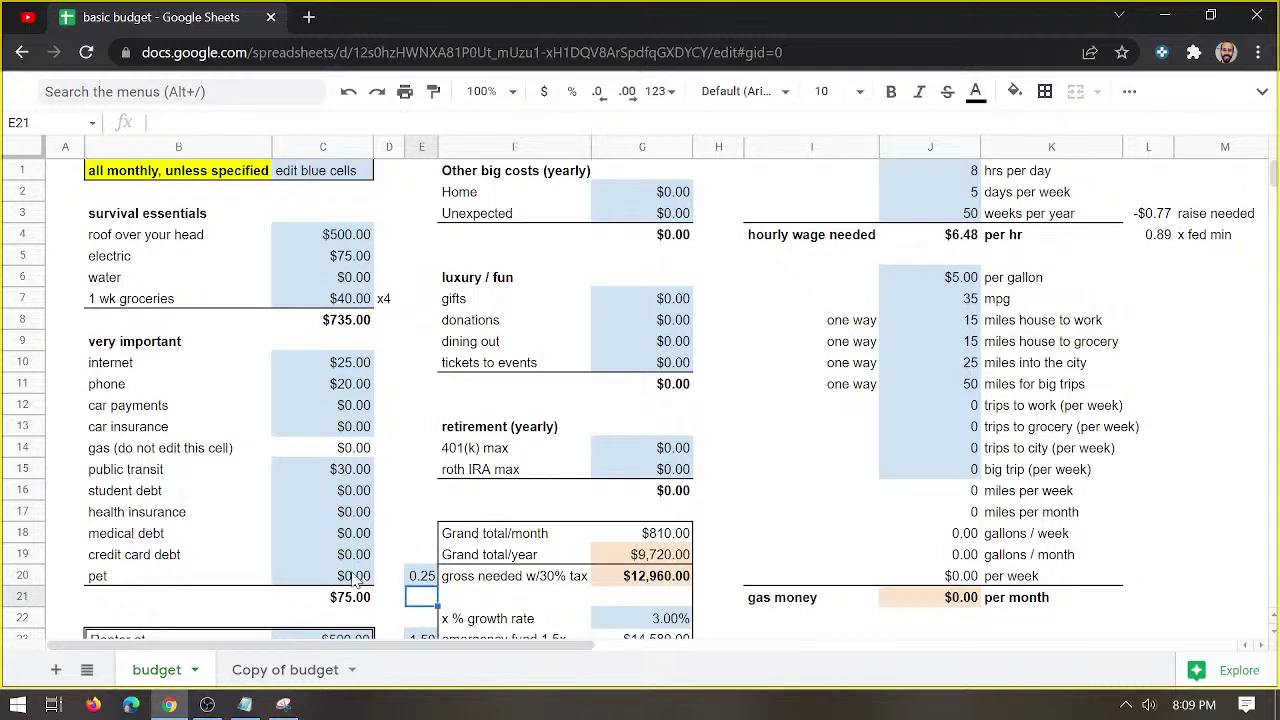
pyautogui.click(422, 576)
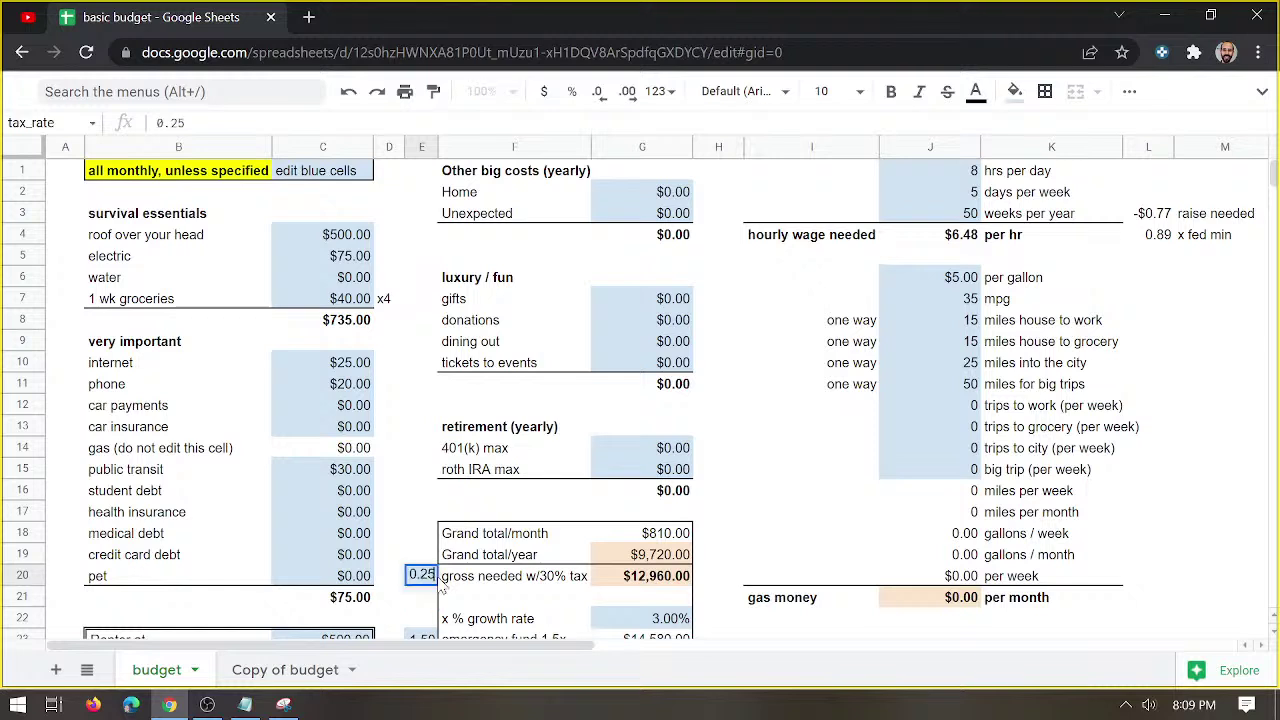
pyautogui.press('Right')
pyautogui.press('Right')
pyautogui.press('Right')
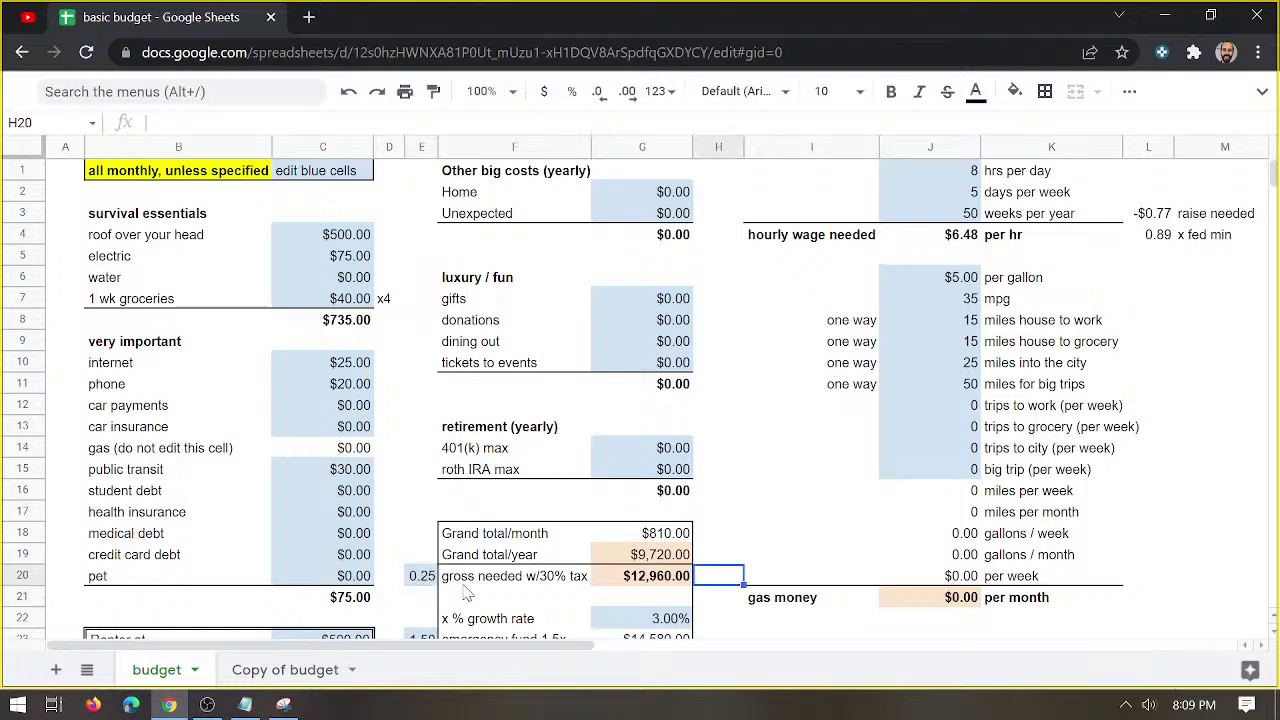
# Search the web for "effective tax rate table" in a new browser tab, and close that tab.
pyautogui.click(313, 22)
pyautogui.write('e')
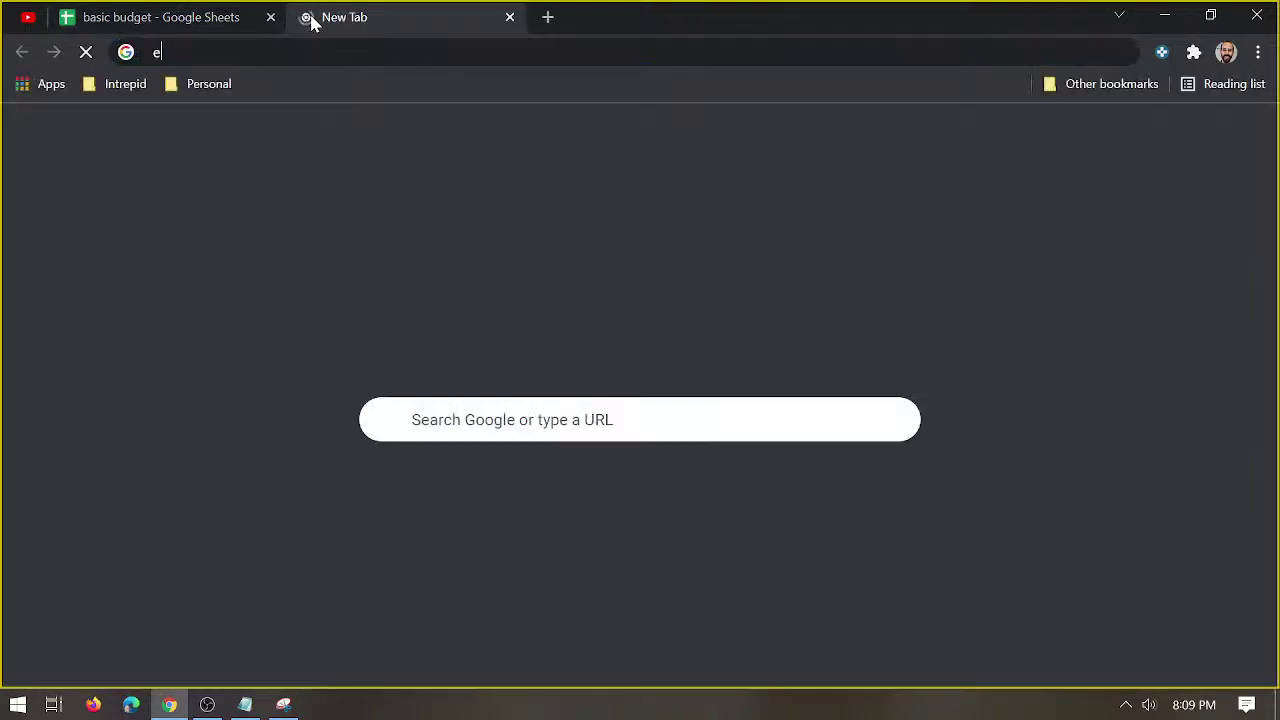
pyautogui.press('BackSpace')
pyautogui.write('effecti')
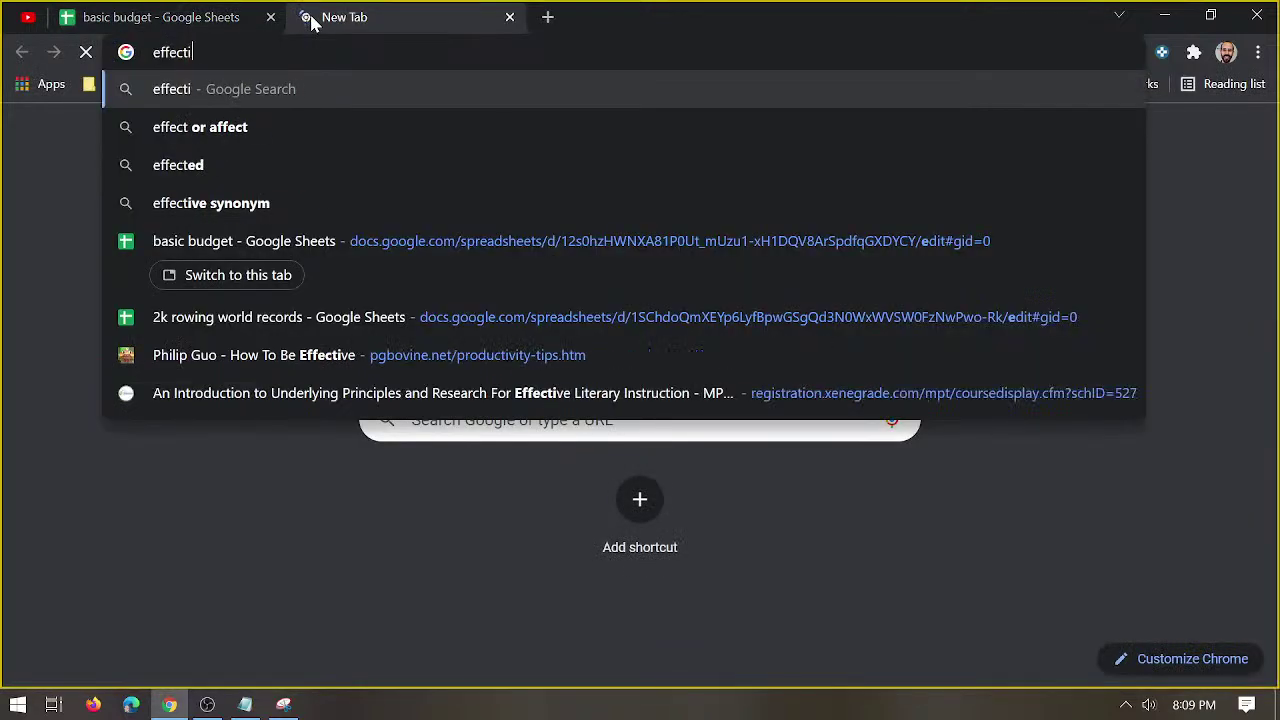
pyautogui.write('ve tax rate table')
pyautogui.press('Return')
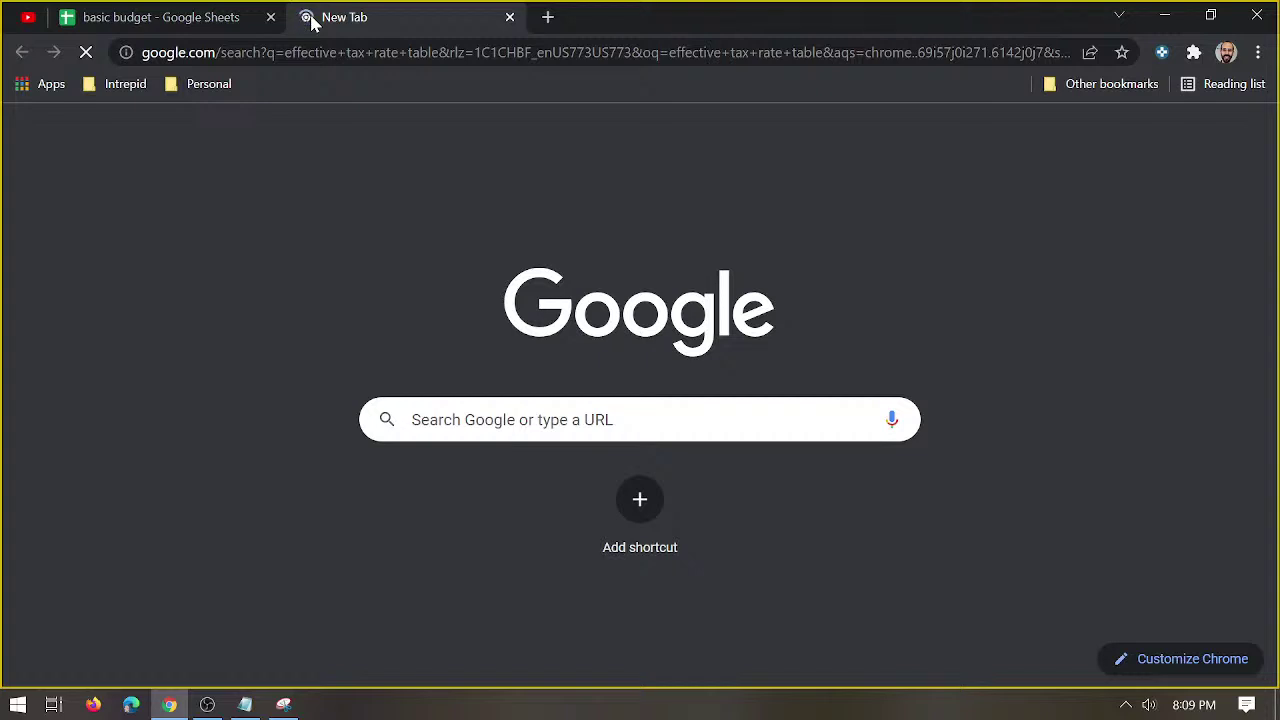
pyautogui.click(512, 18)
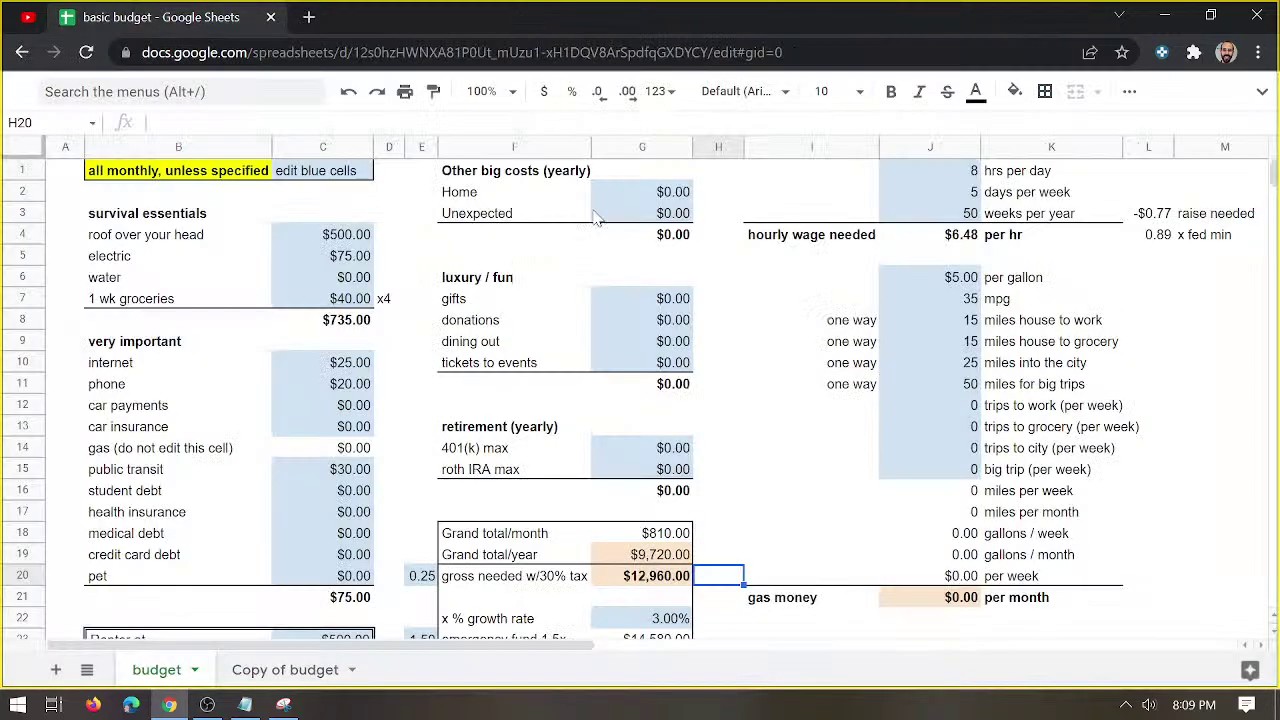
# Set the tax rate in E20 to 0.05 and check the gross income needed in G20.
pyautogui.click(421, 576)
pyautogui.write('0.05')
pyautogui.press('Return')
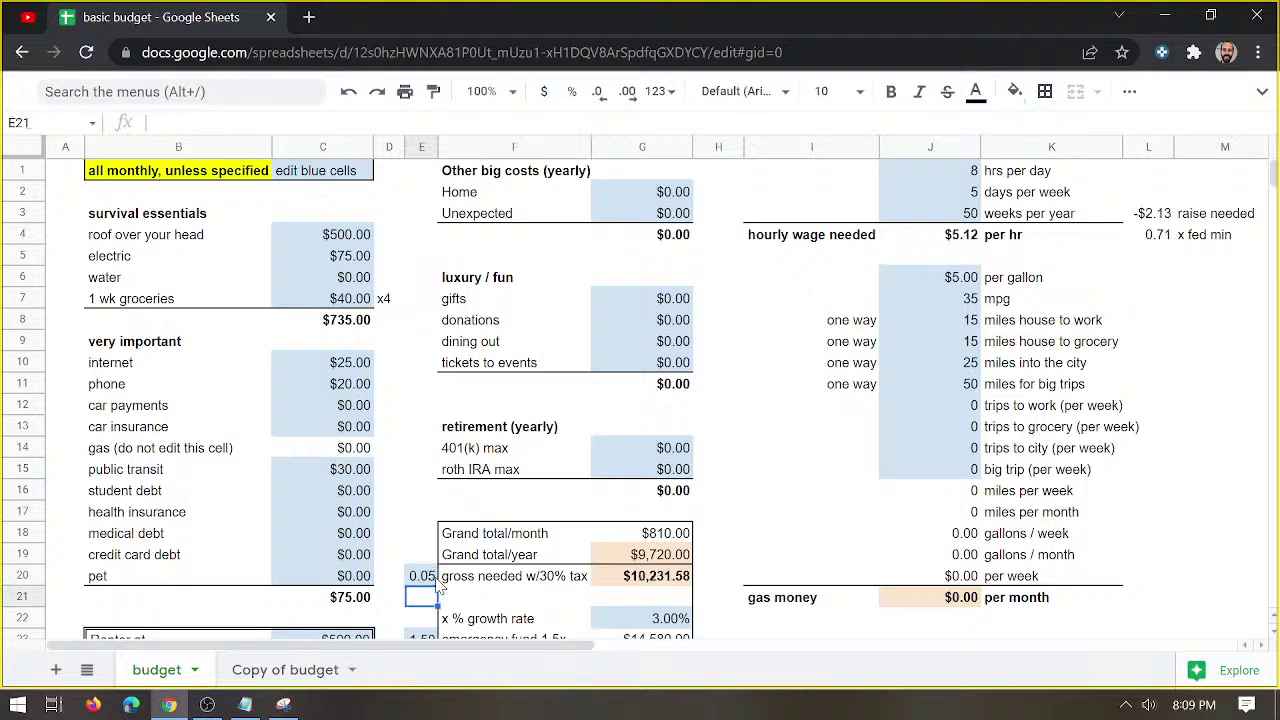
pyautogui.click(750, 450)
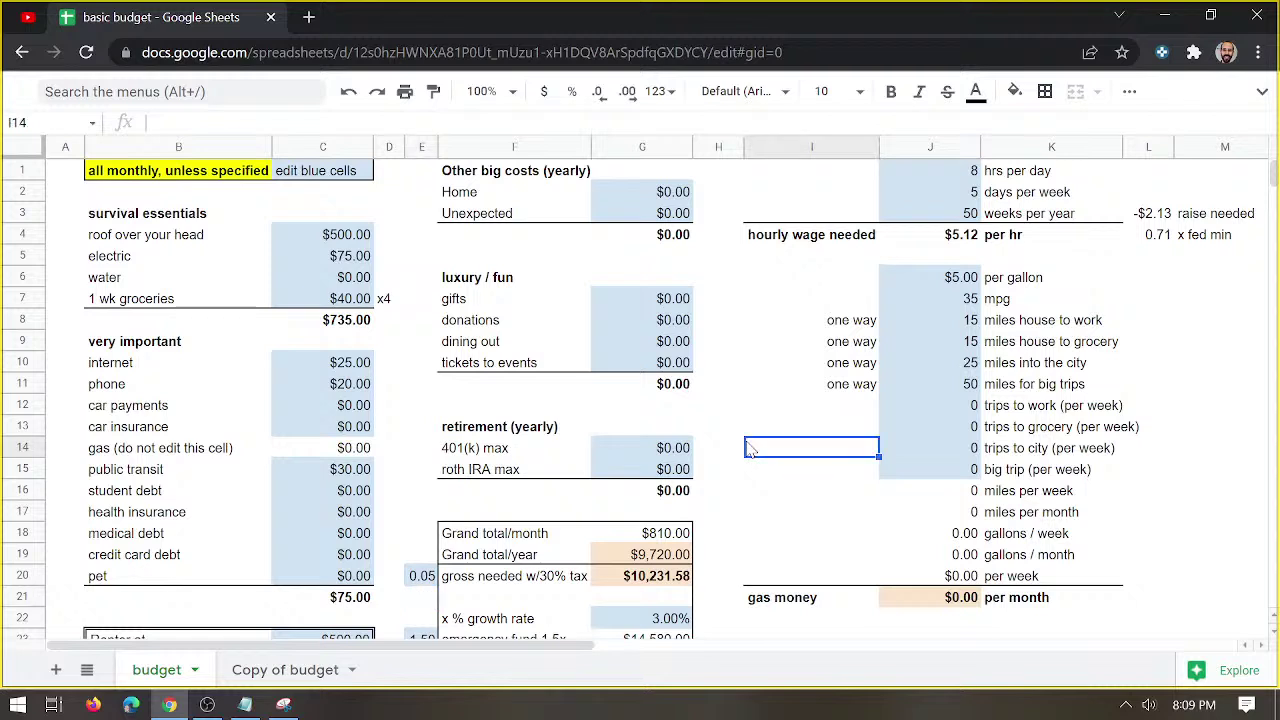
pyautogui.click(648, 581)
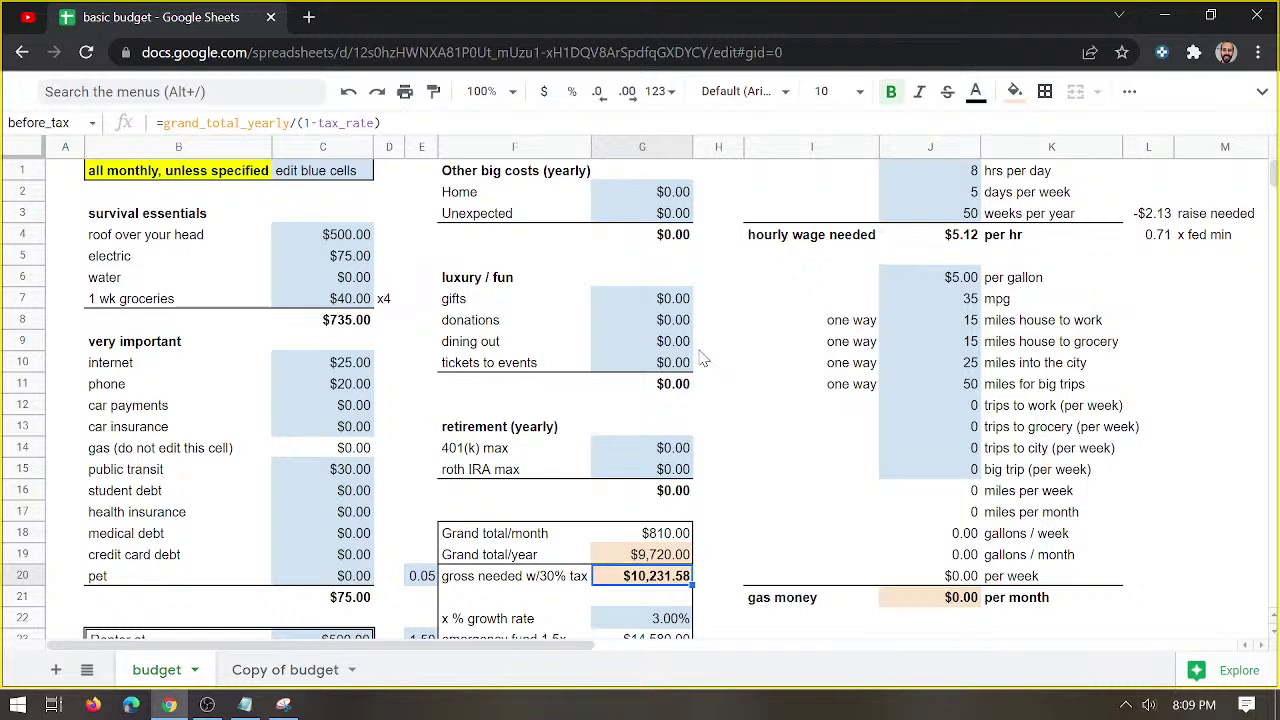
# Set the monthly dining out cost in G9 to 40.
pyautogui.click(652, 344)
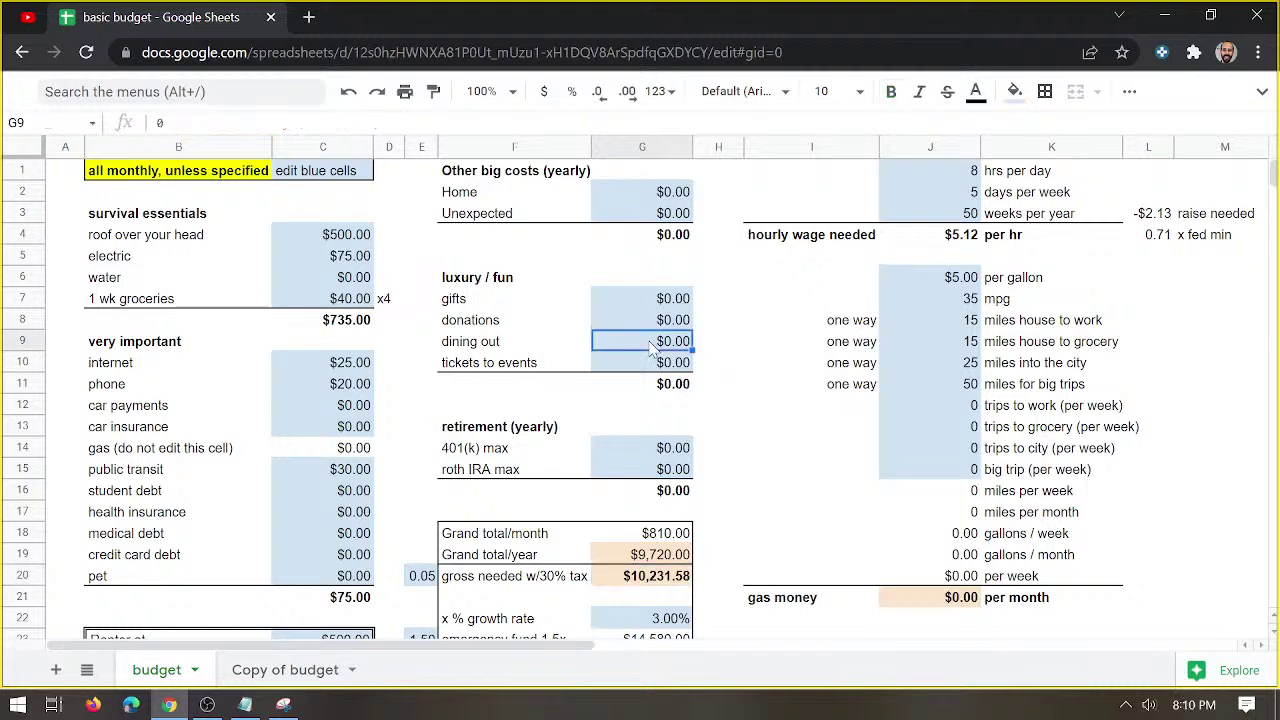
pyautogui.write('40')
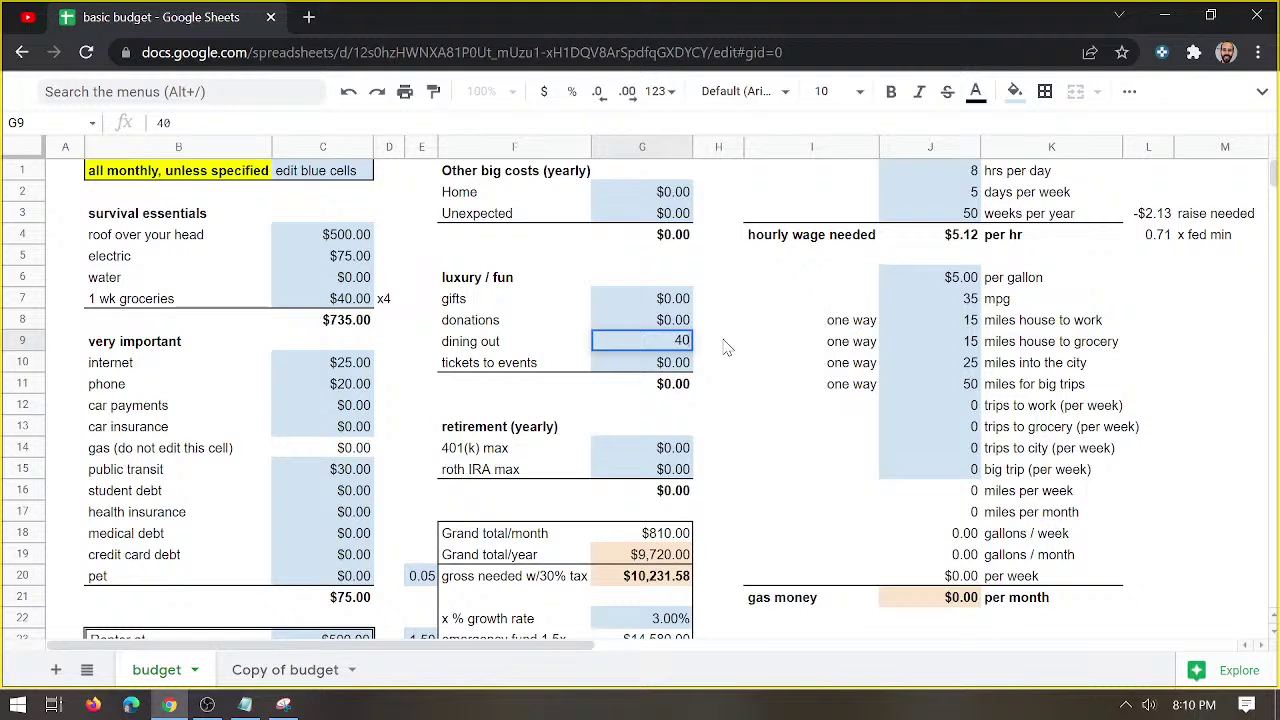
pyautogui.press('Return')
pyautogui.click(1043, 262)
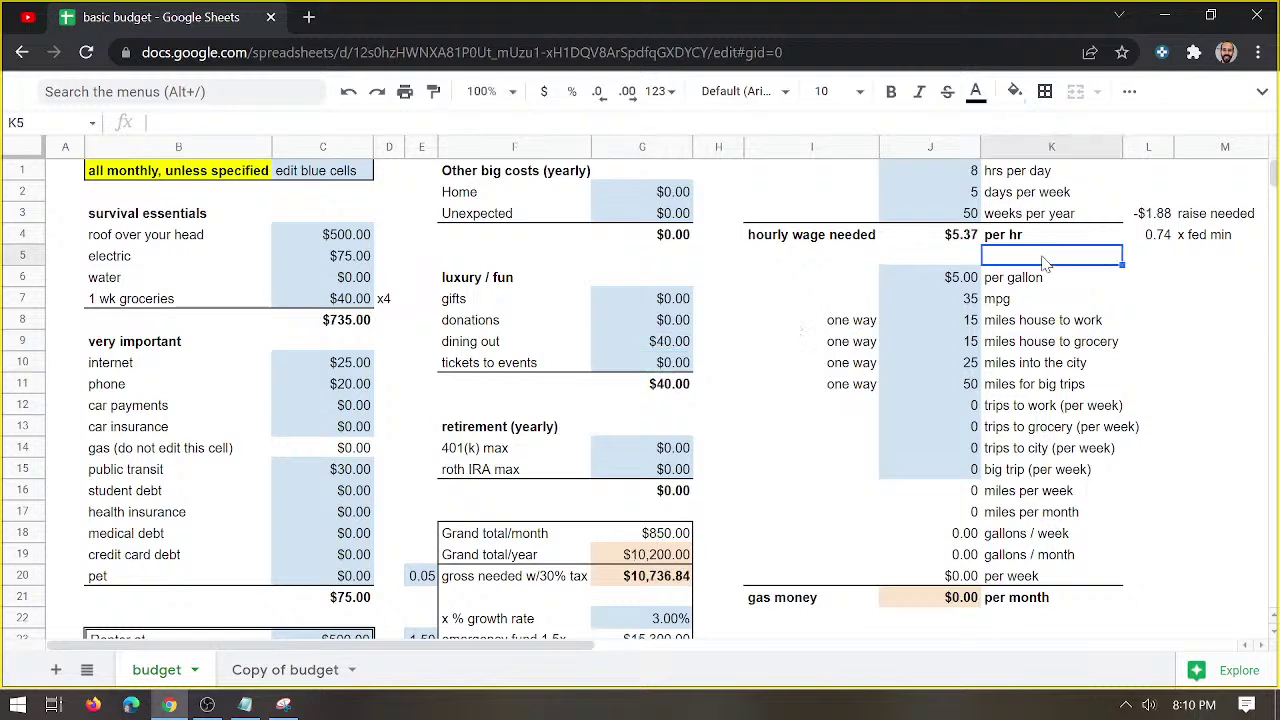